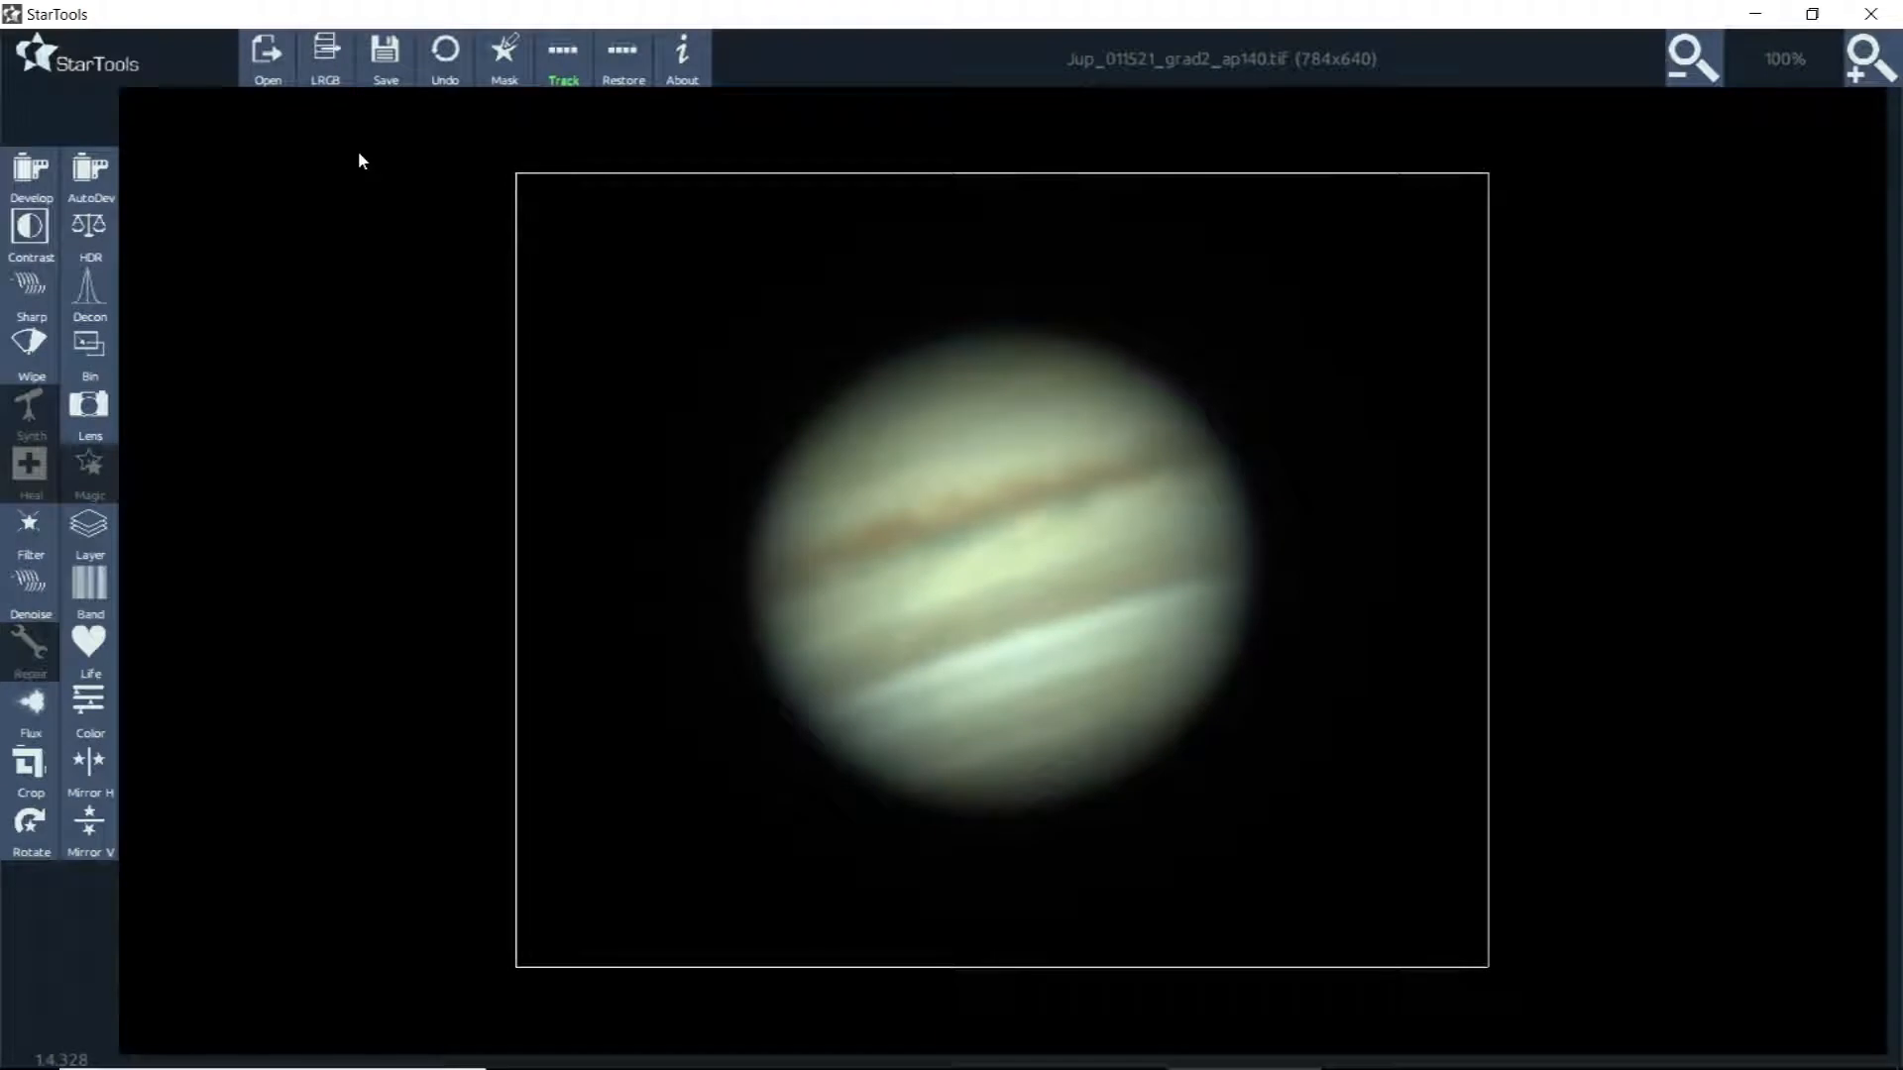
Open the Jup_011521_grad2_ap140 image as a non-linear sRGB source, reversing the stretch and activating tracking
click(267, 60)
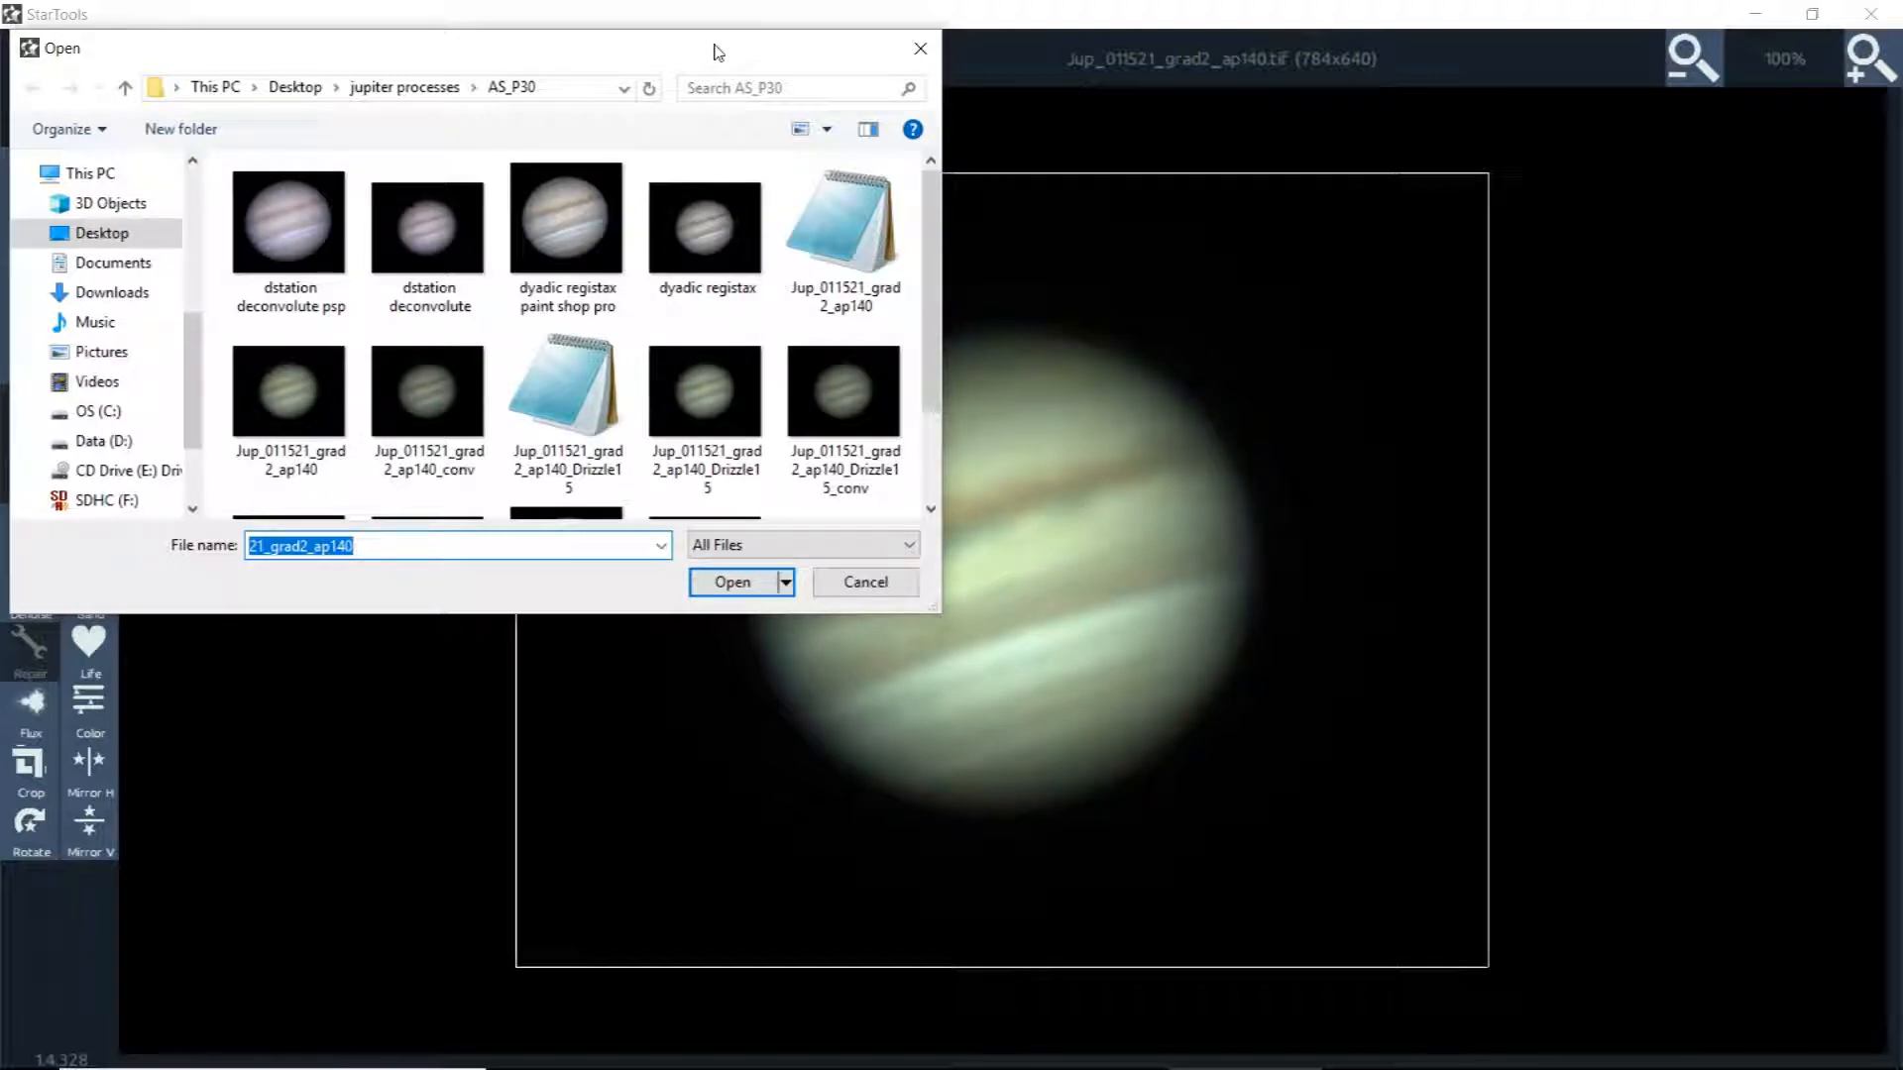
double_click(304, 433)
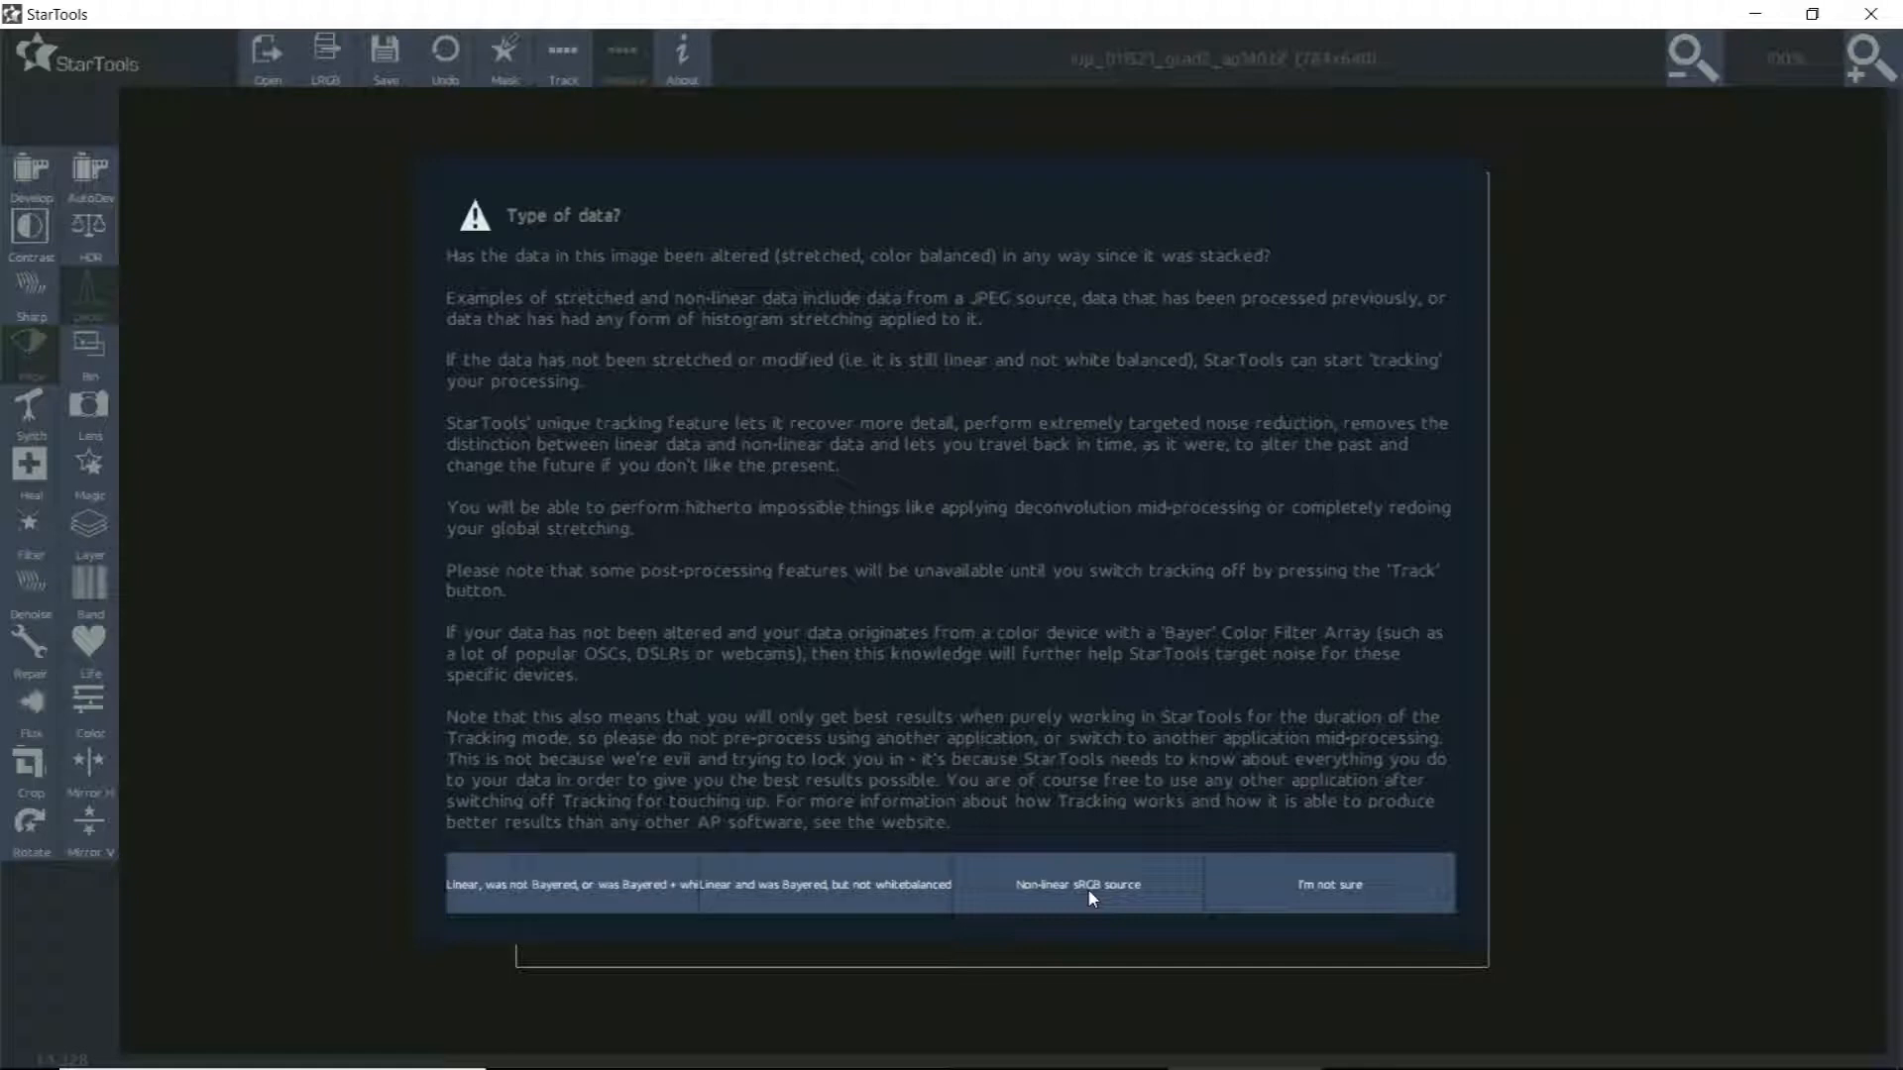
click(1088, 891)
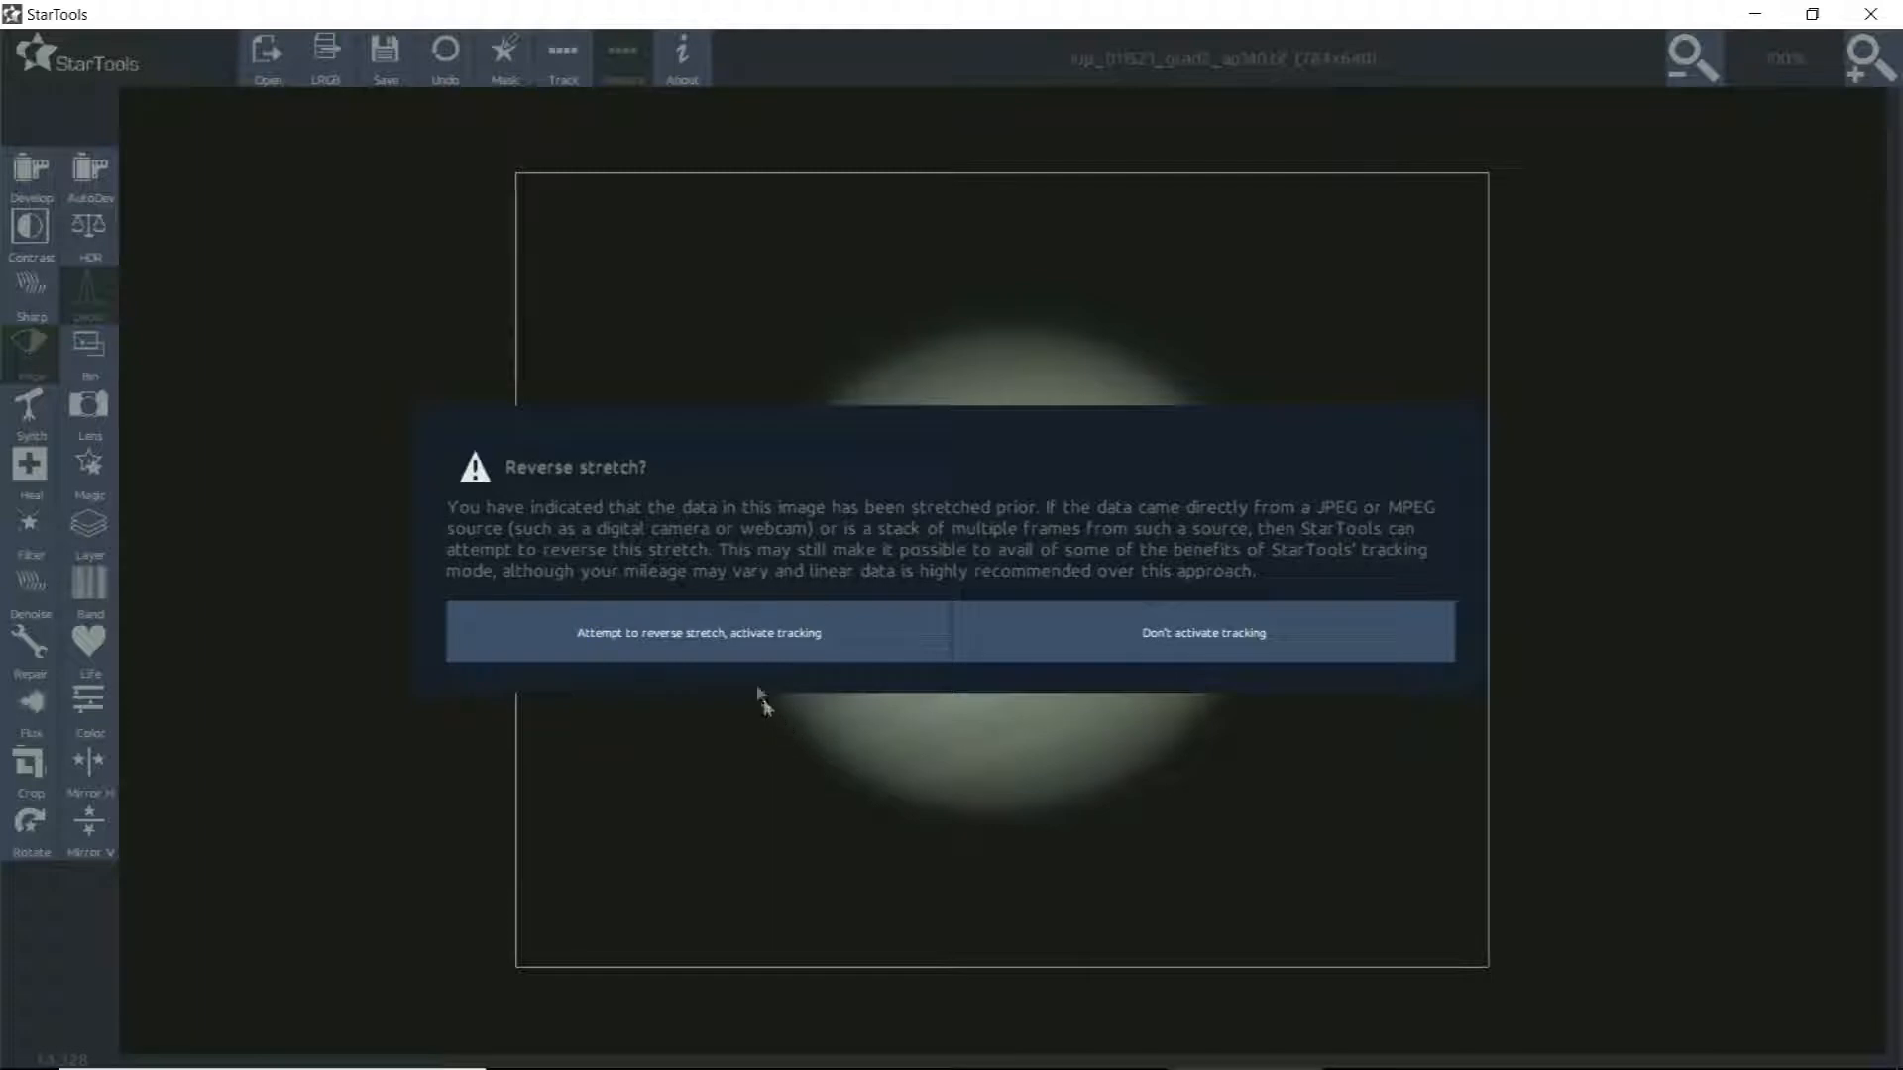
click(719, 642)
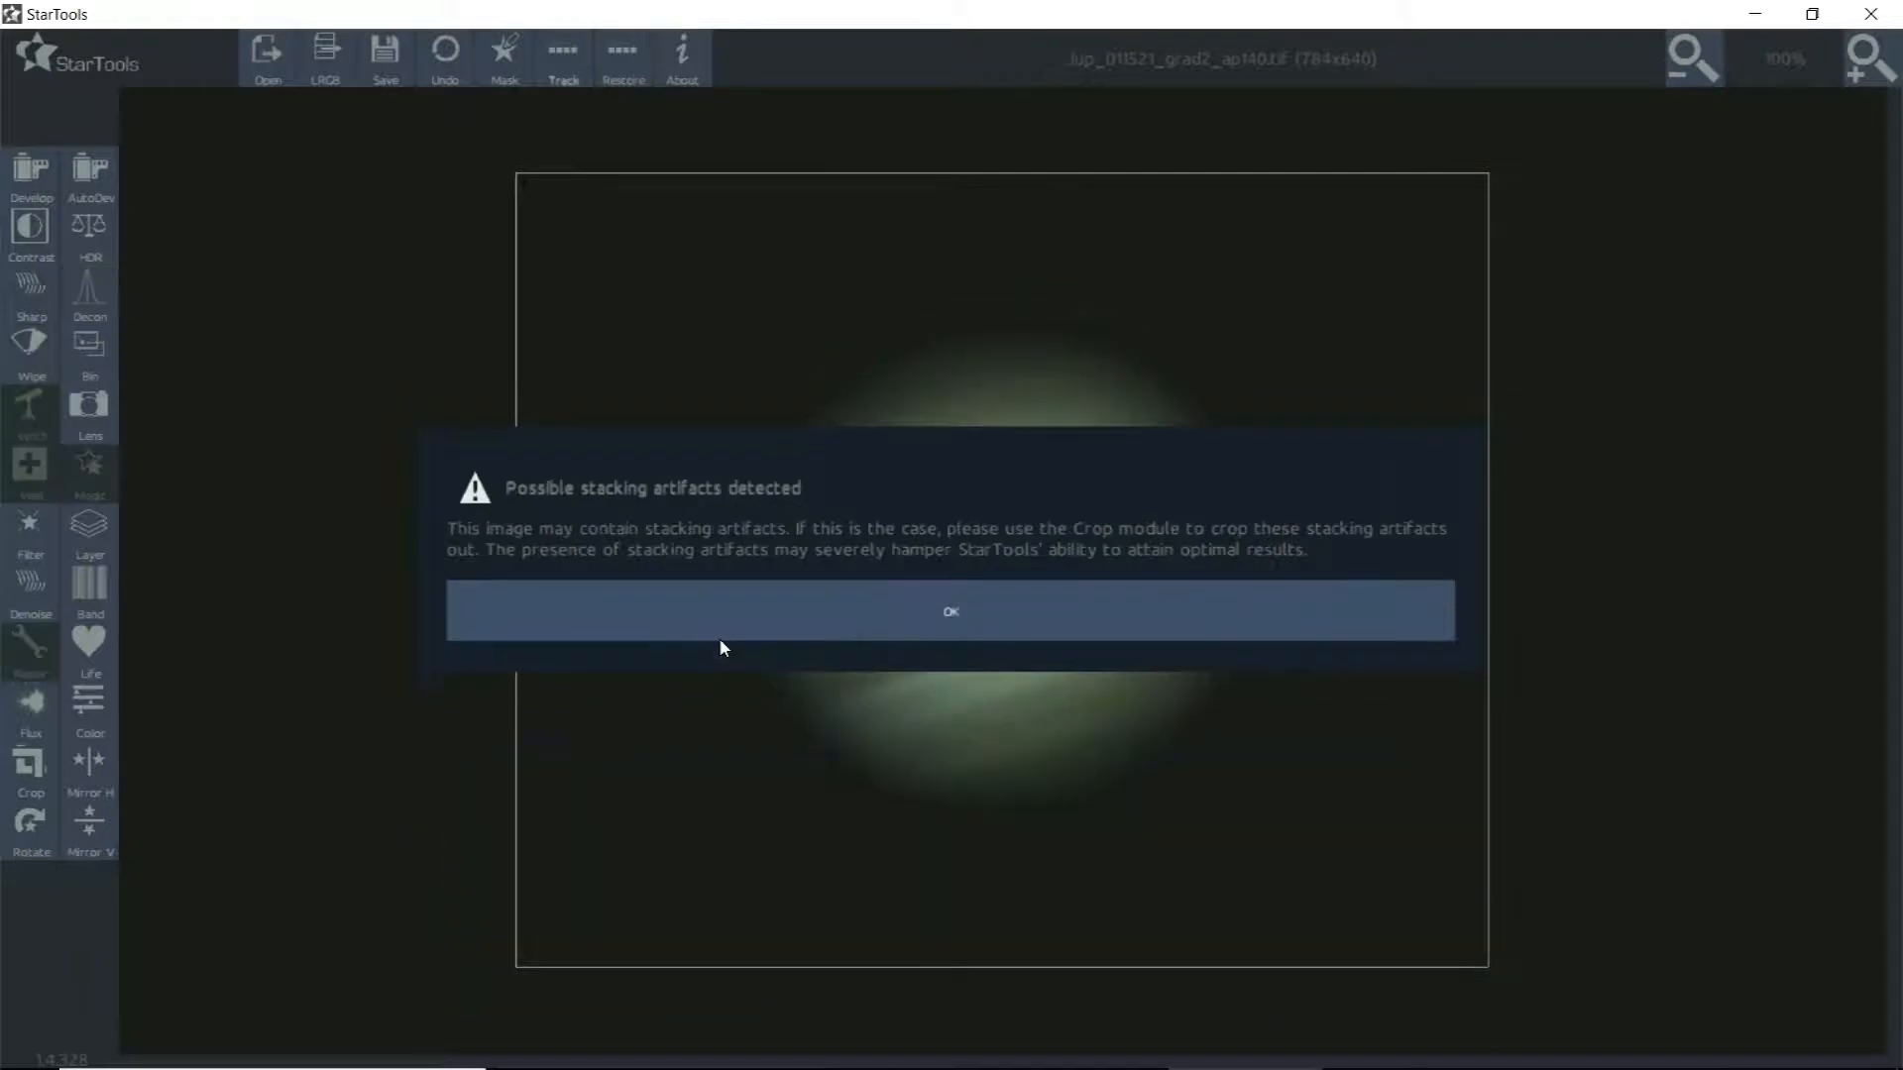
click(782, 612)
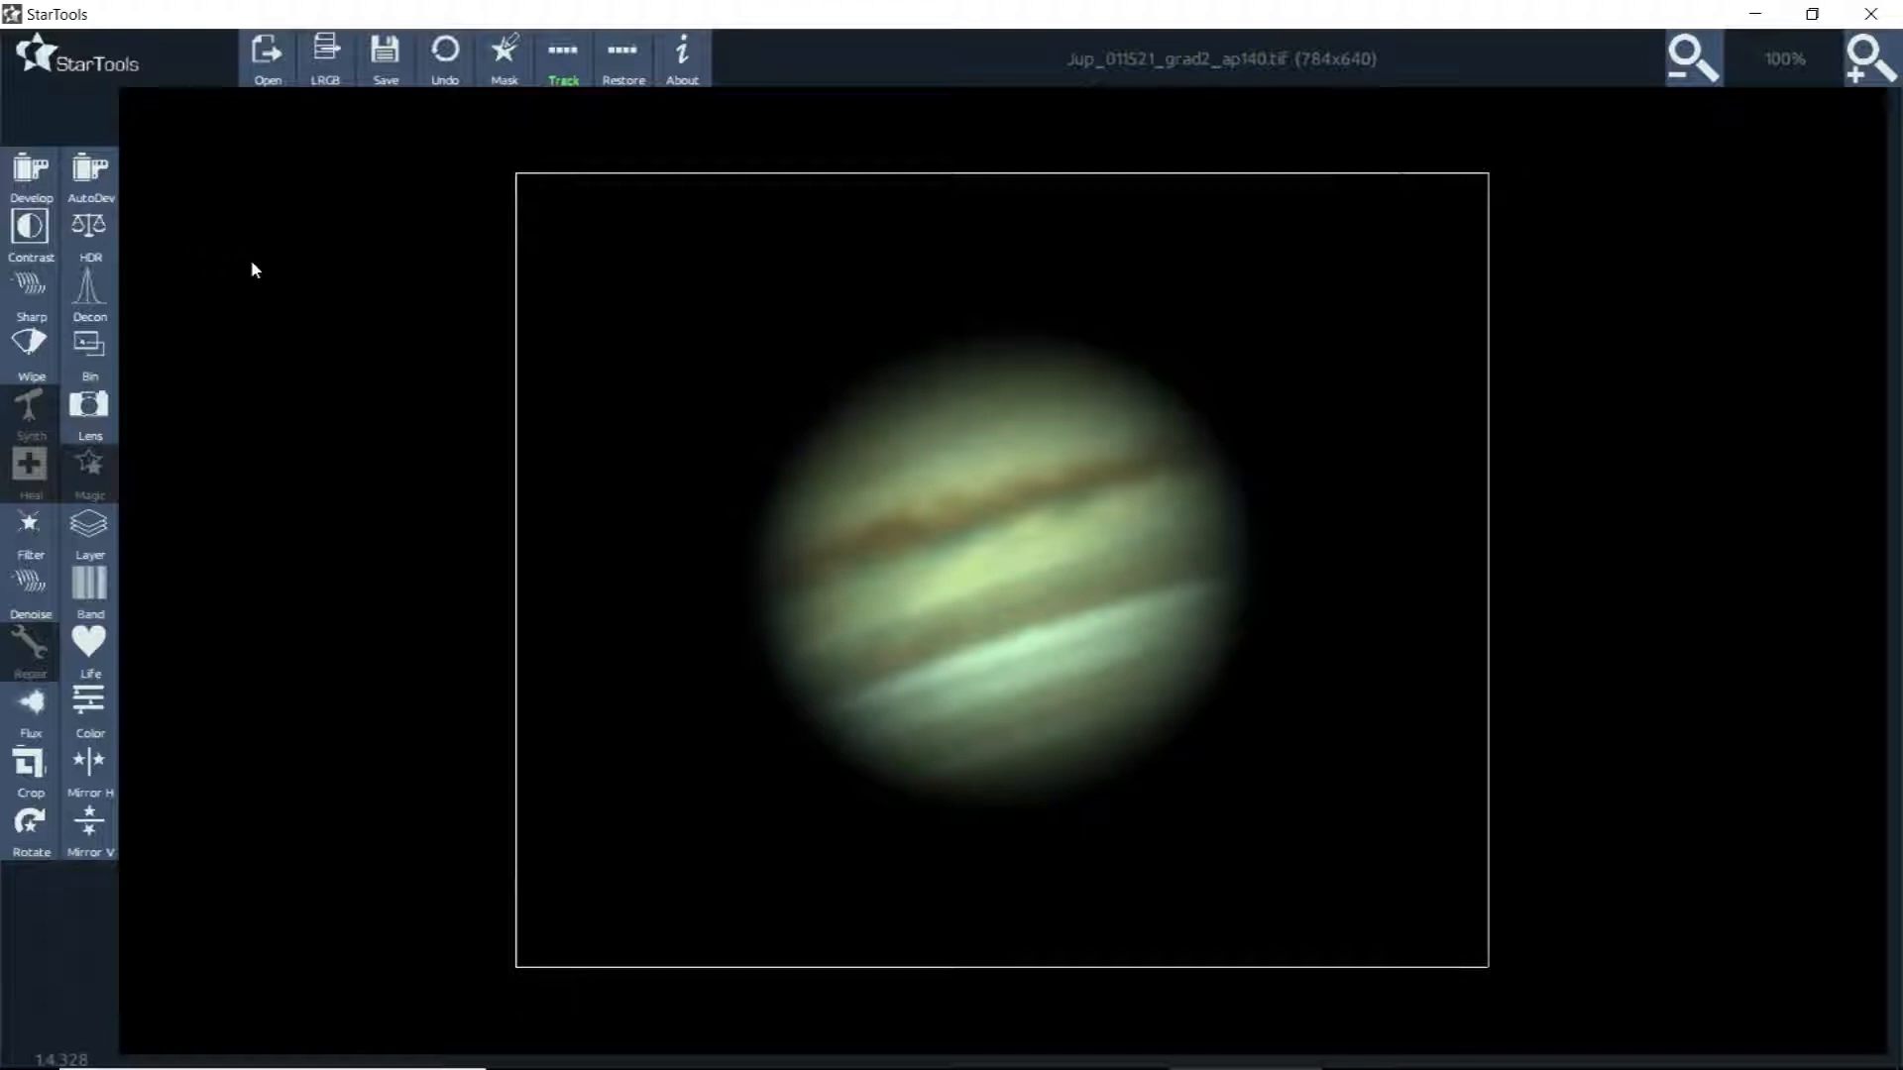
Develop the Jupiter image with the gamma raised to about 1.6 and keep the result
click(38, 186)
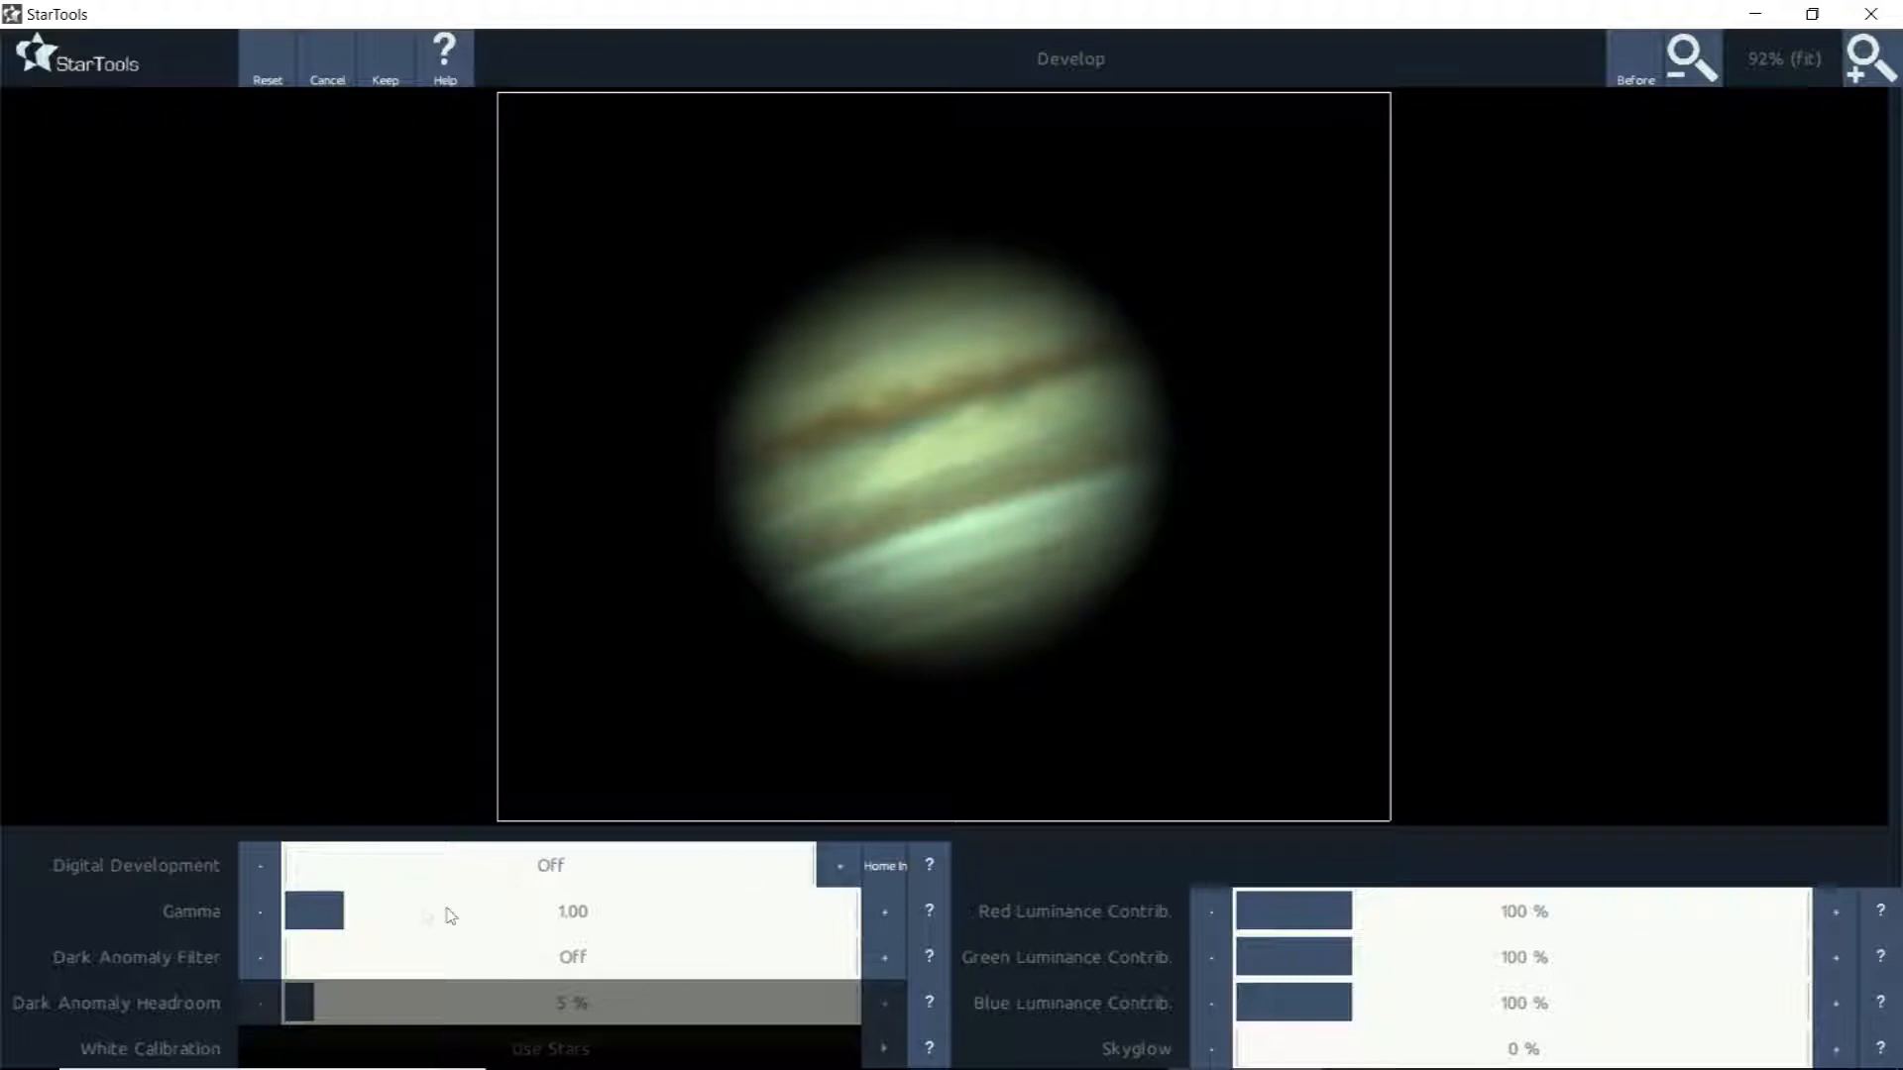
click(368, 918)
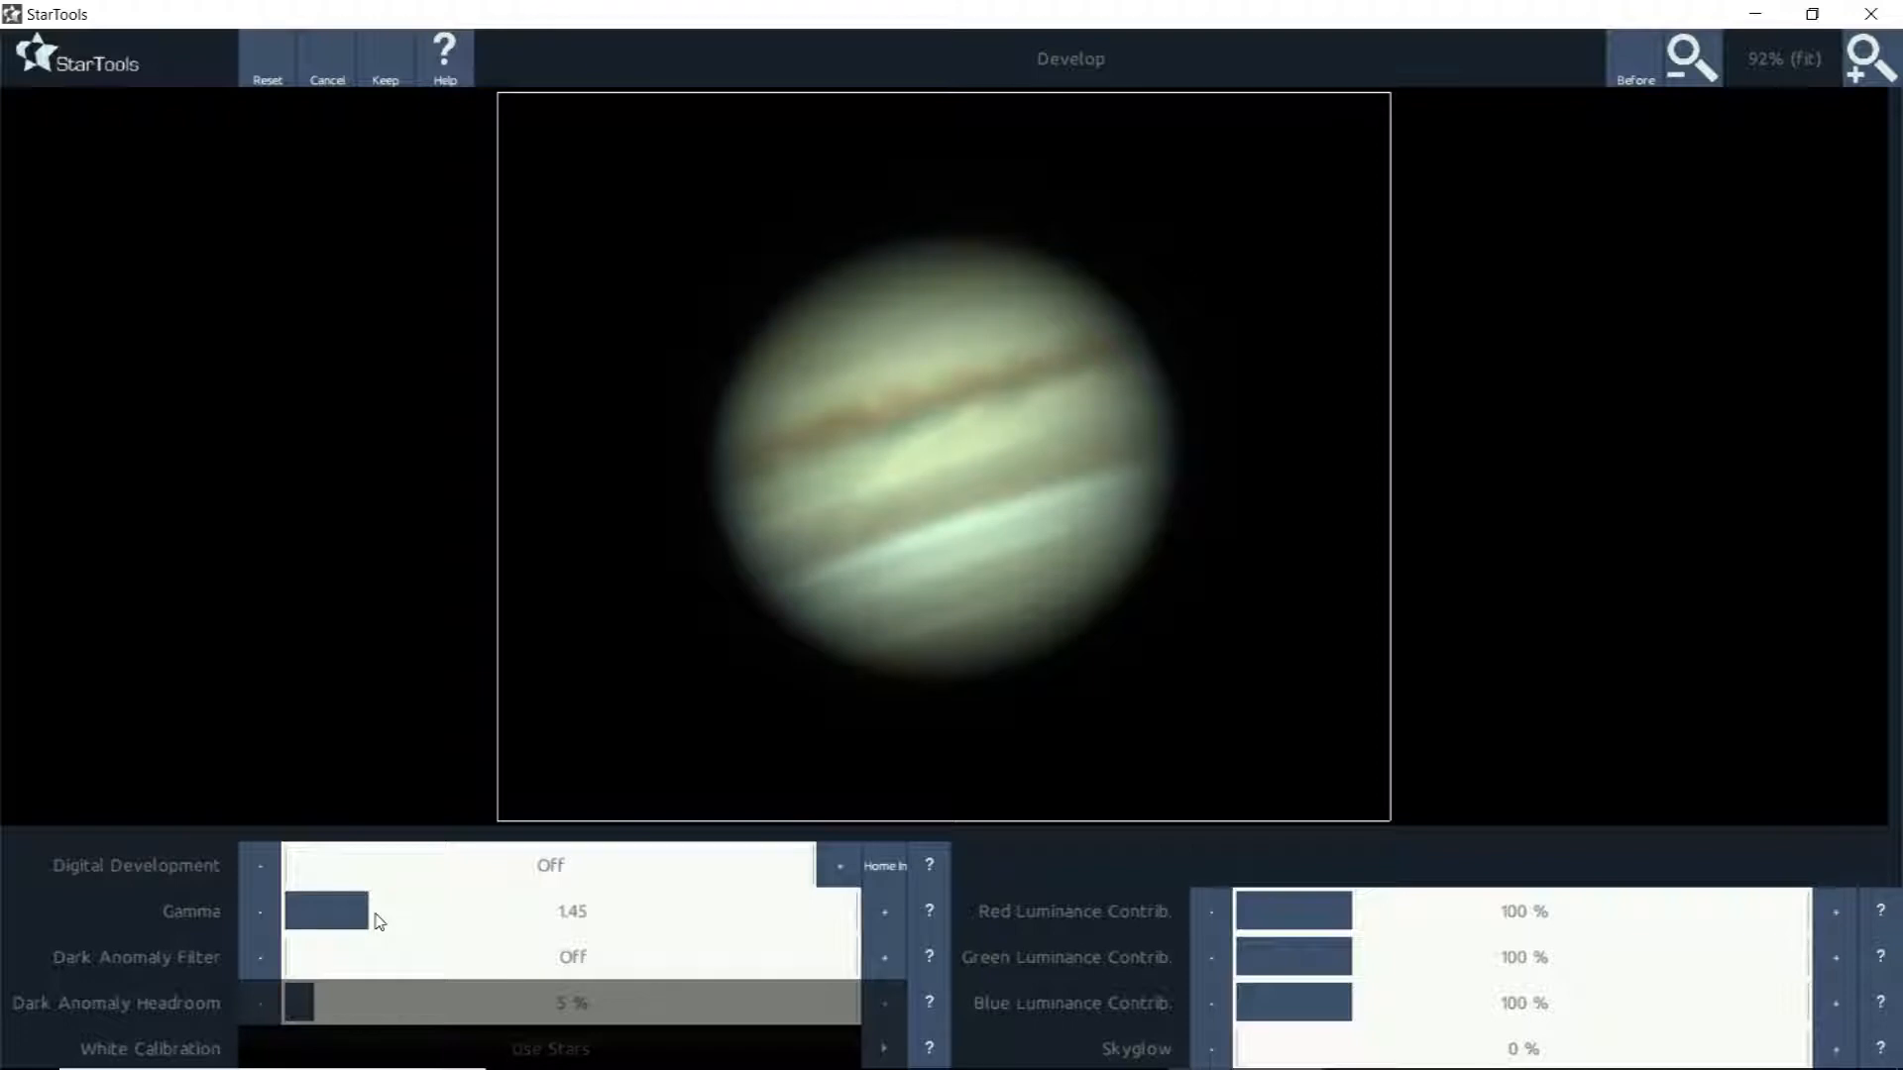
click(382, 921)
click(381, 920)
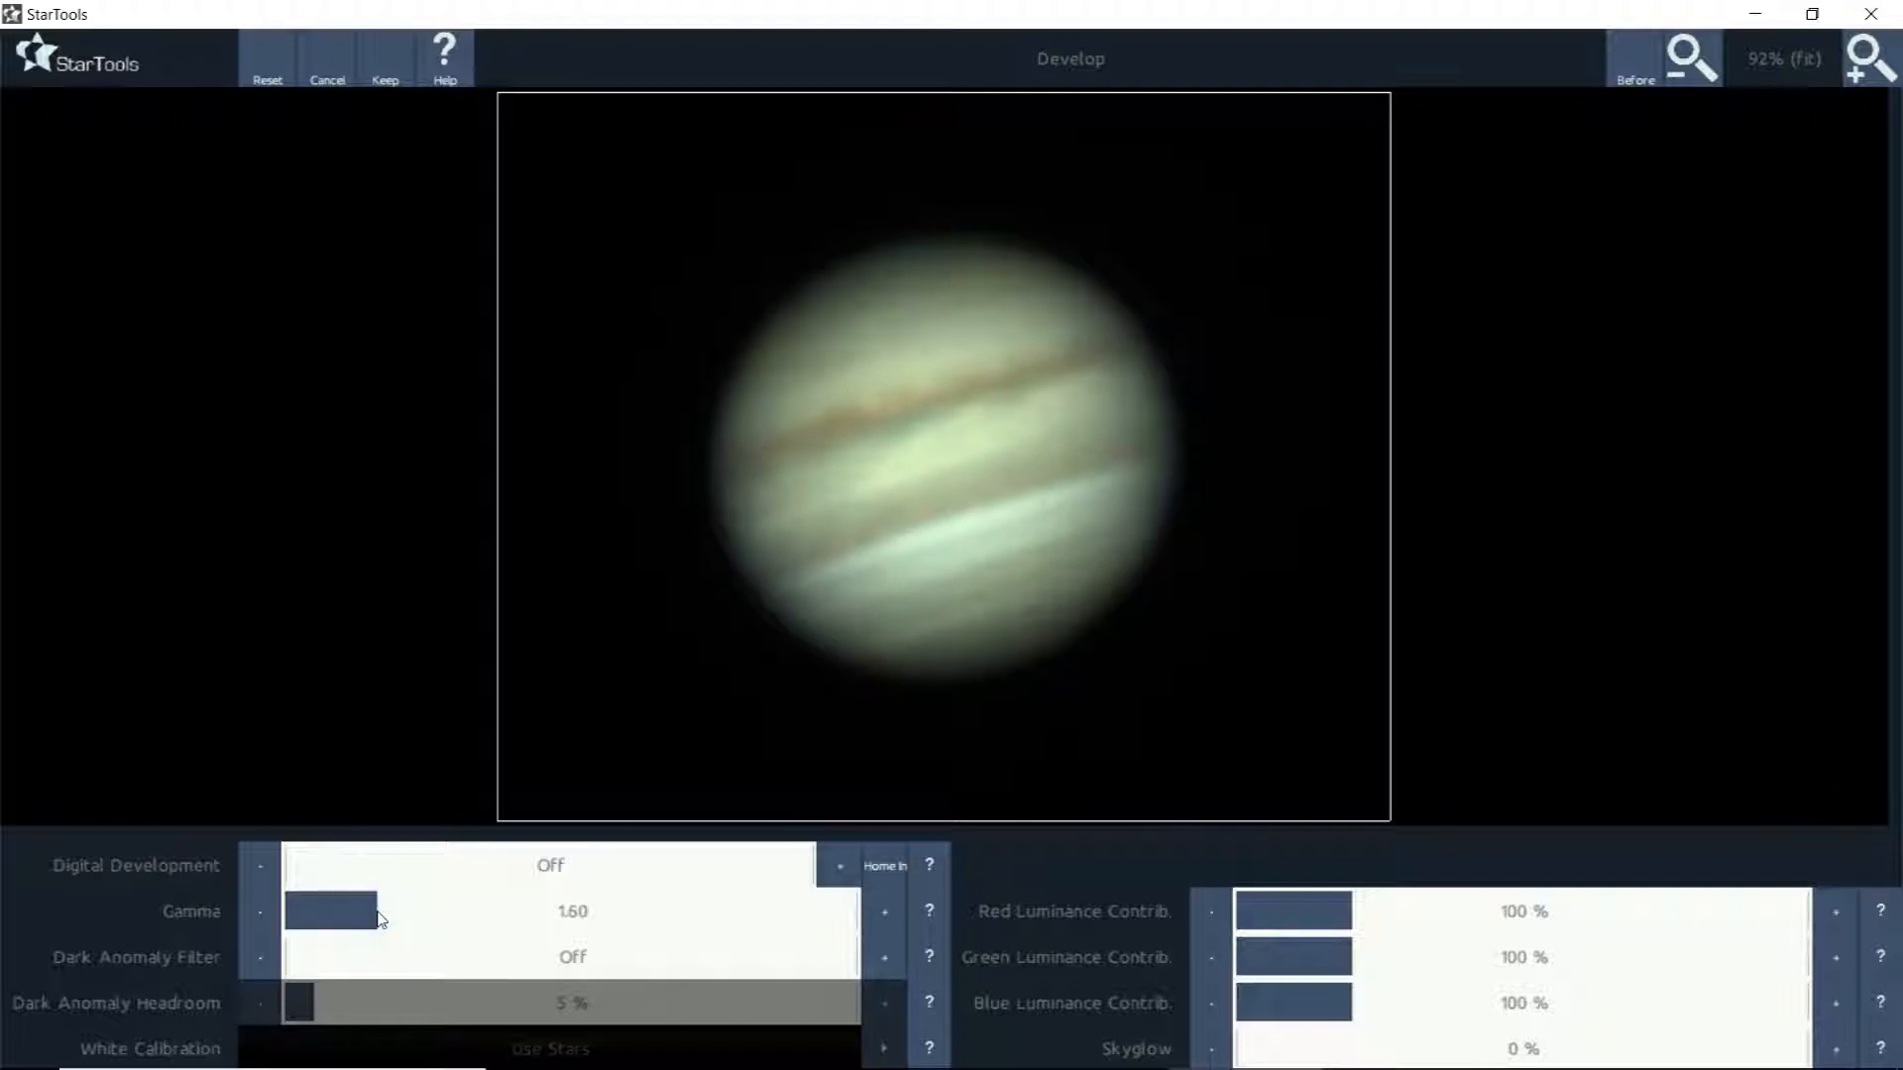
click(376, 919)
click(386, 65)
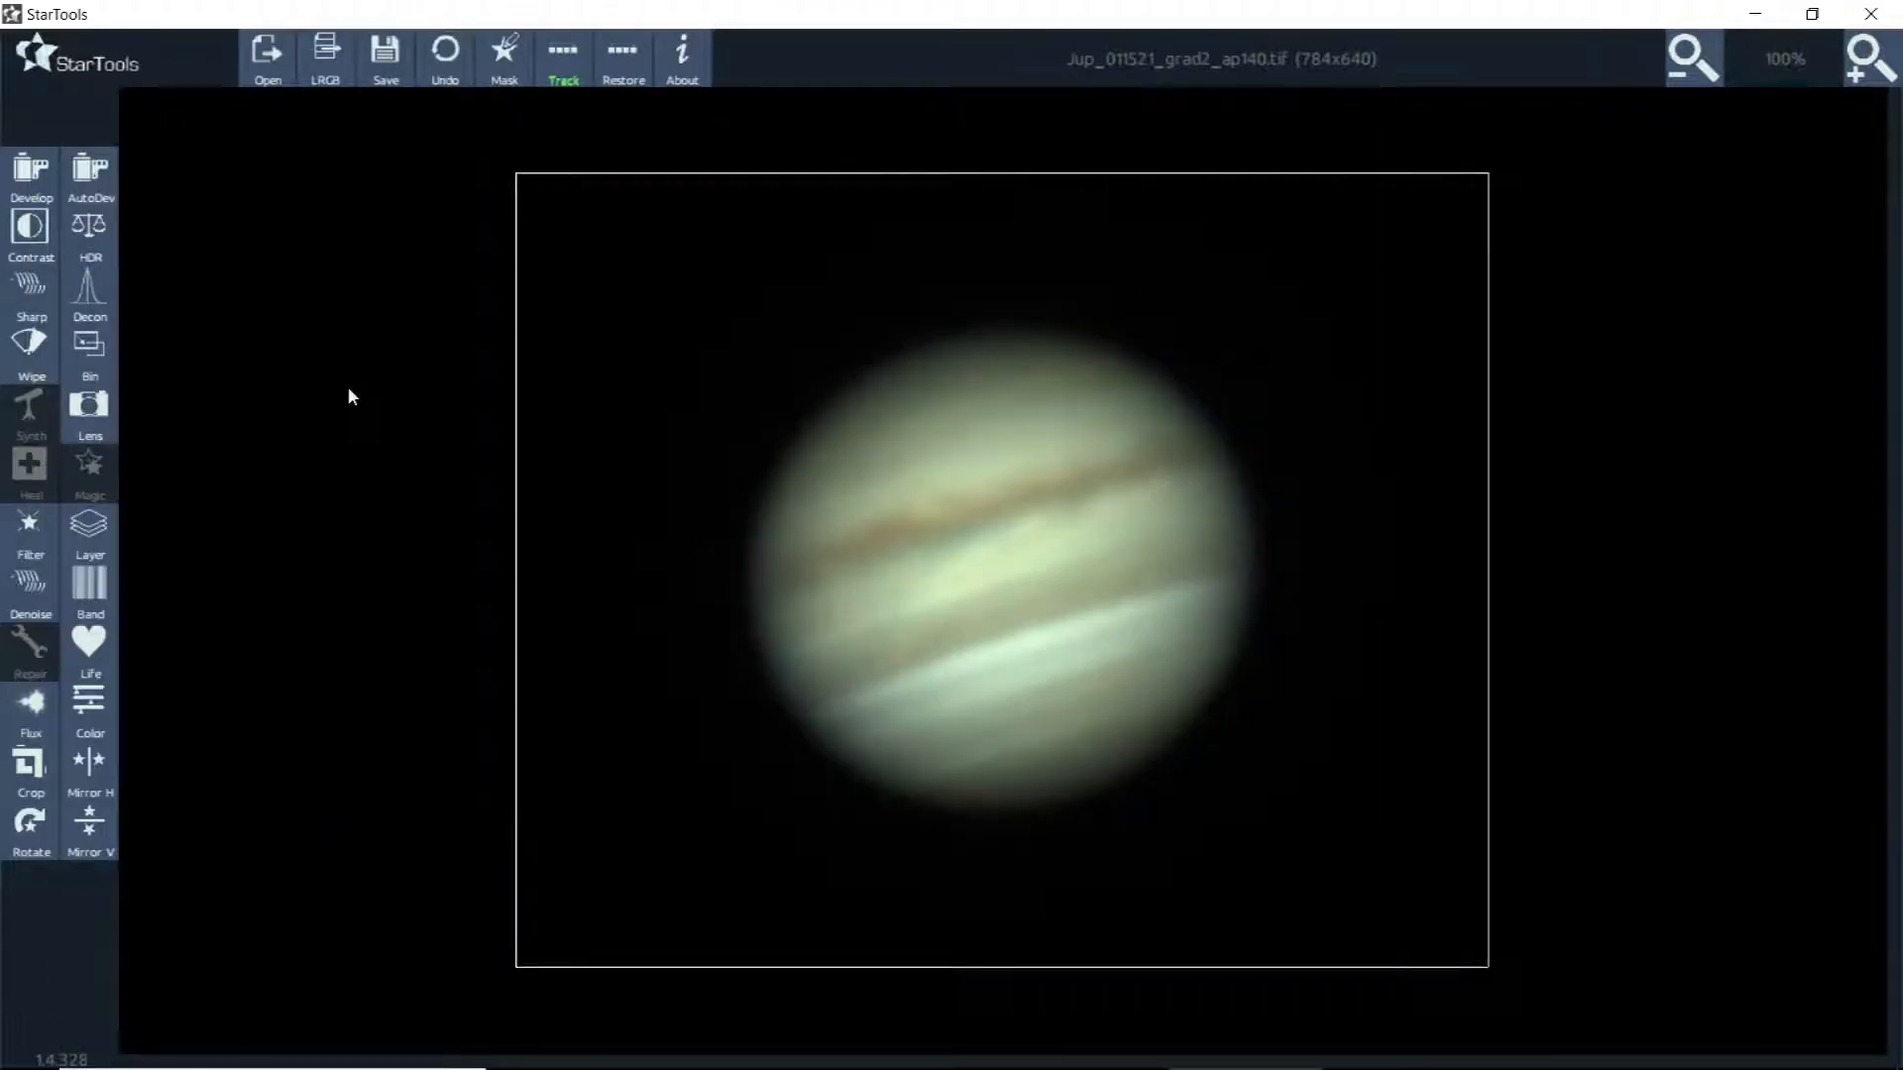
Crop the image around Jupiter to 584 x 512 pixels and keep the crop
click(28, 771)
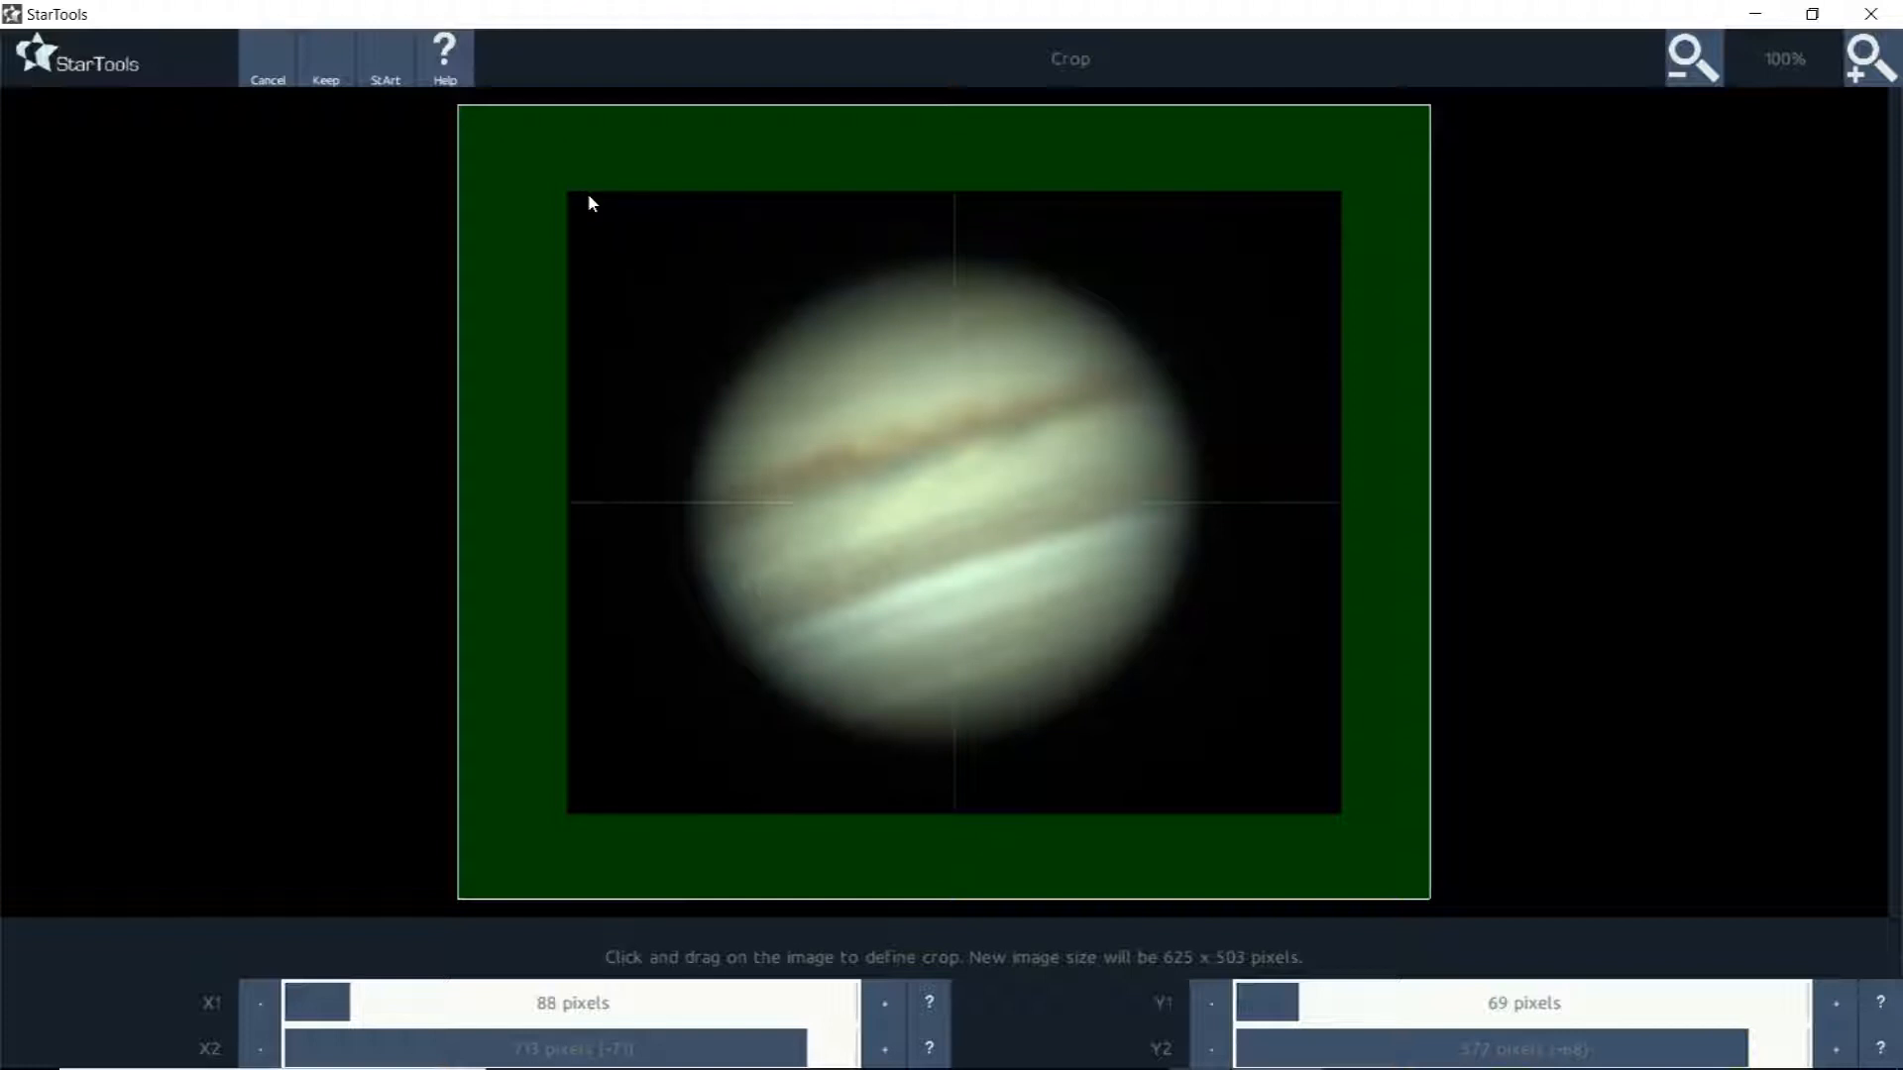
drag(585, 196, 1307, 829)
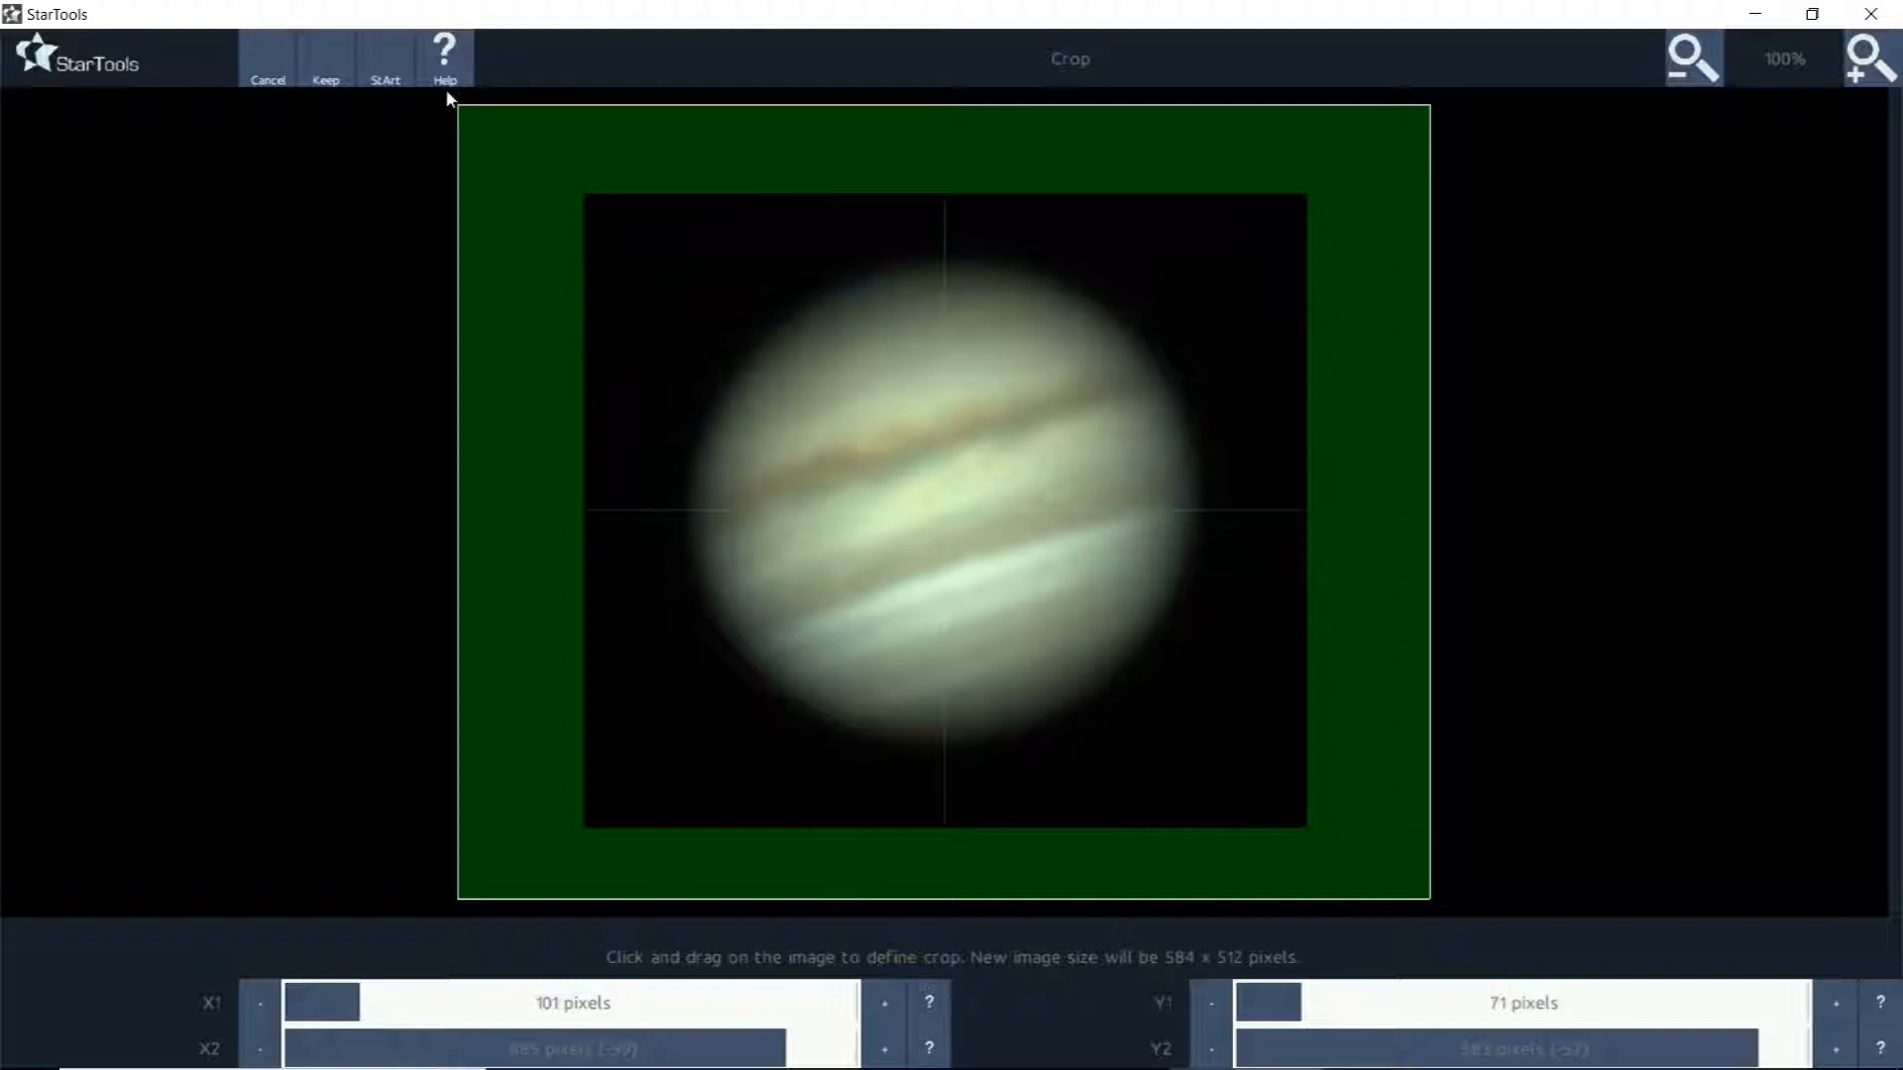
click(325, 54)
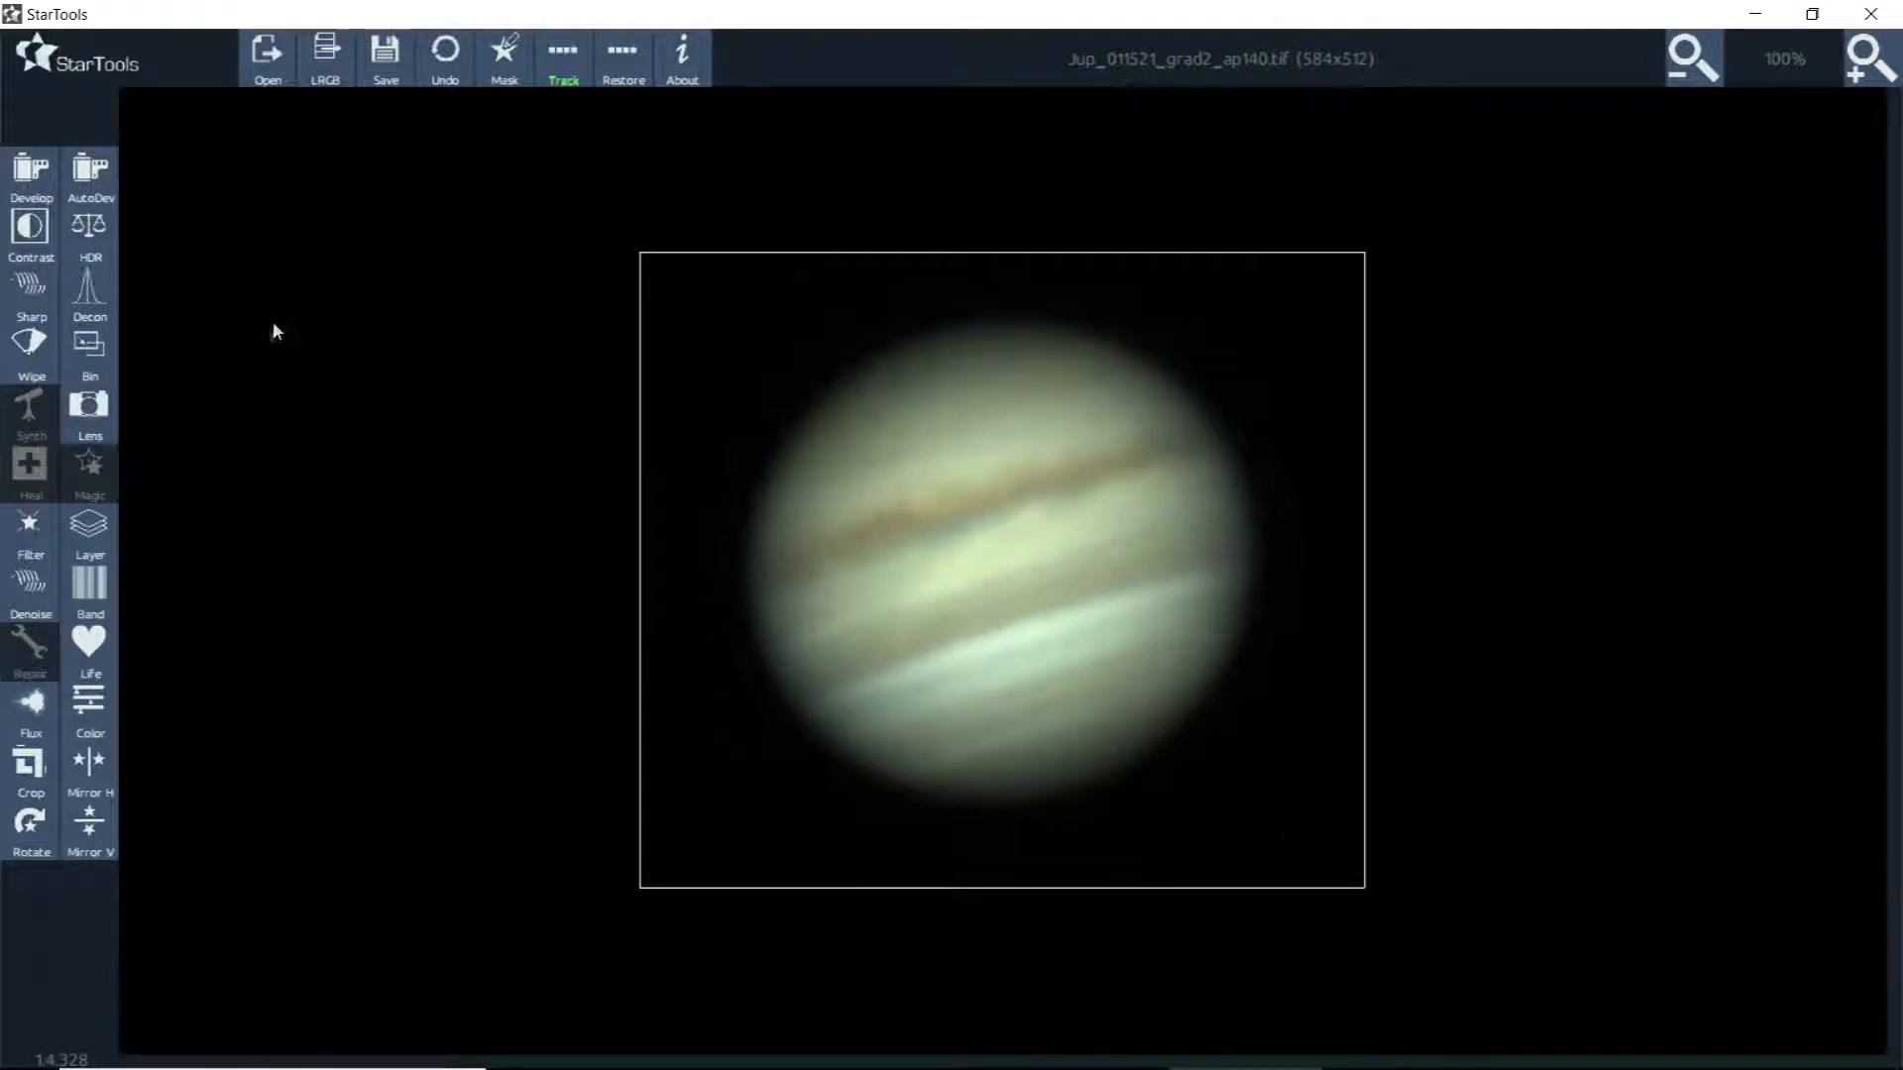
Start deconvolution without creating a star mask and set the iterations to 10
click(98, 289)
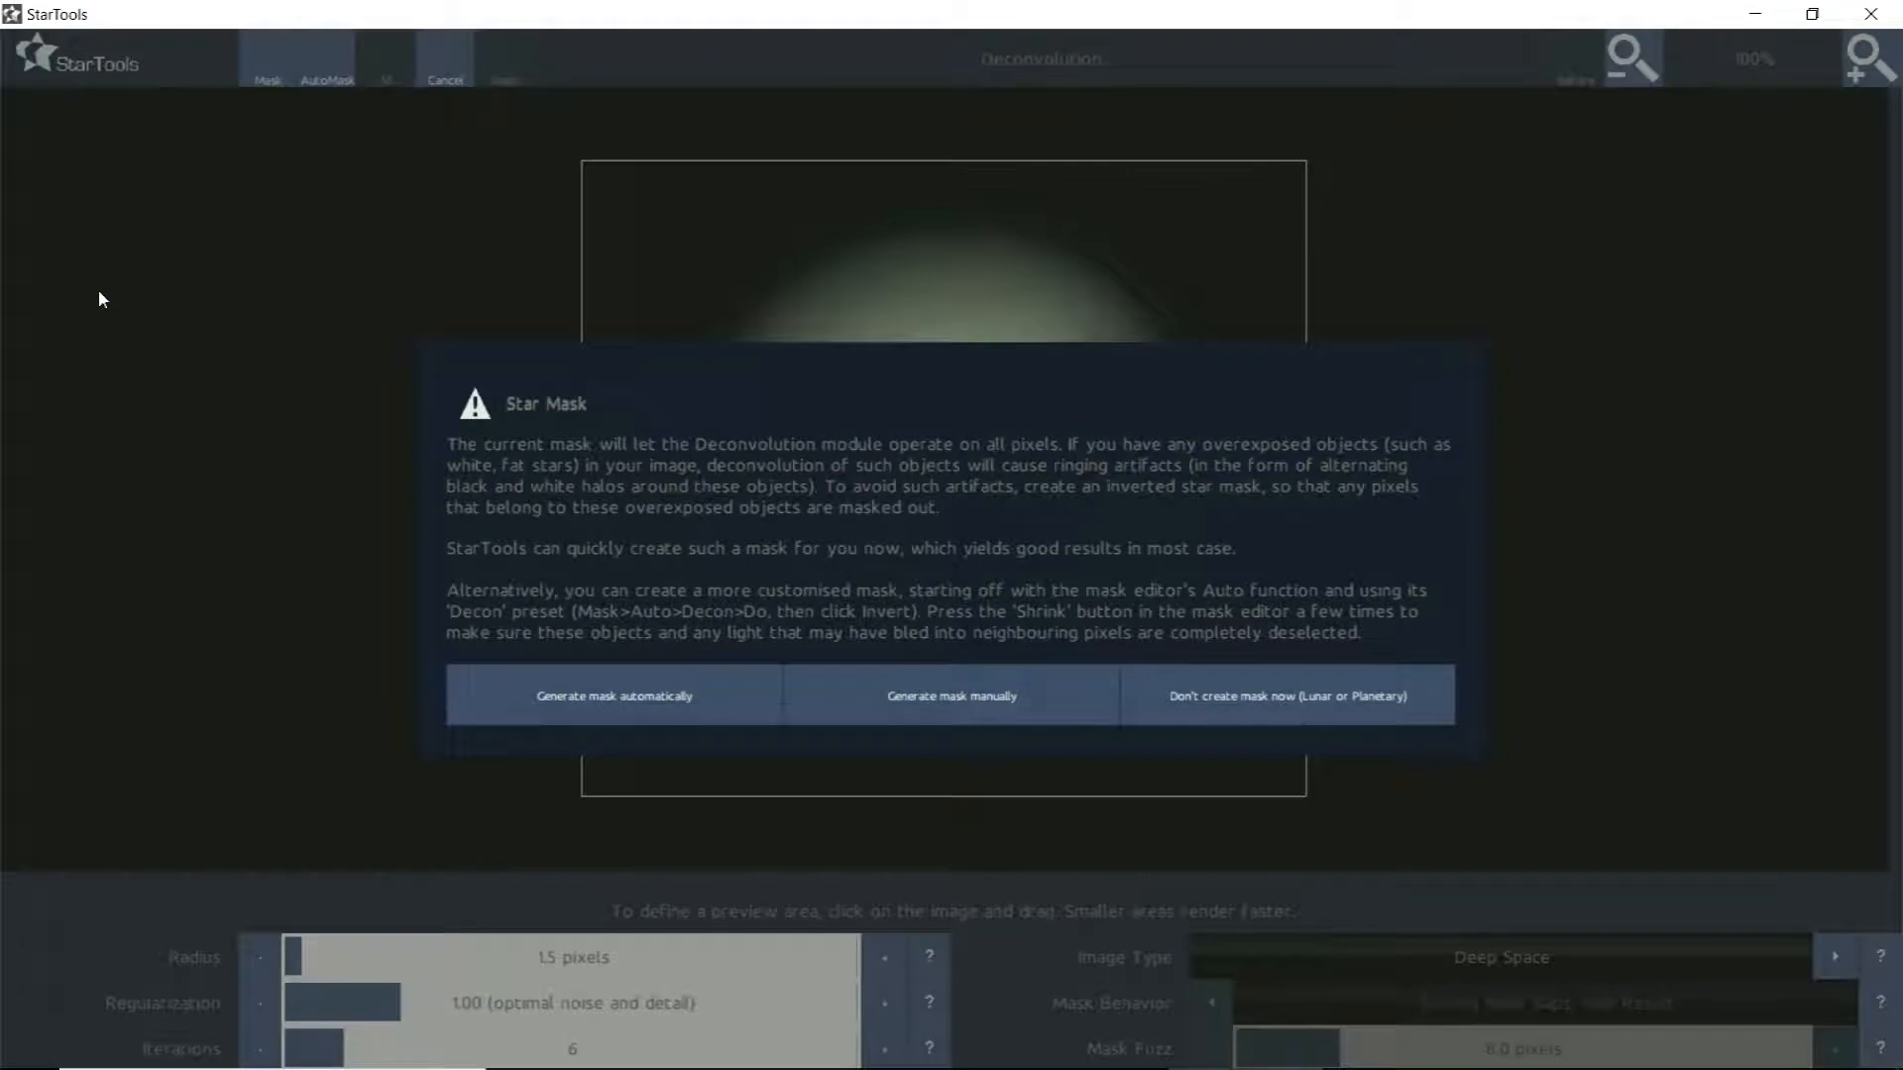
click(1358, 714)
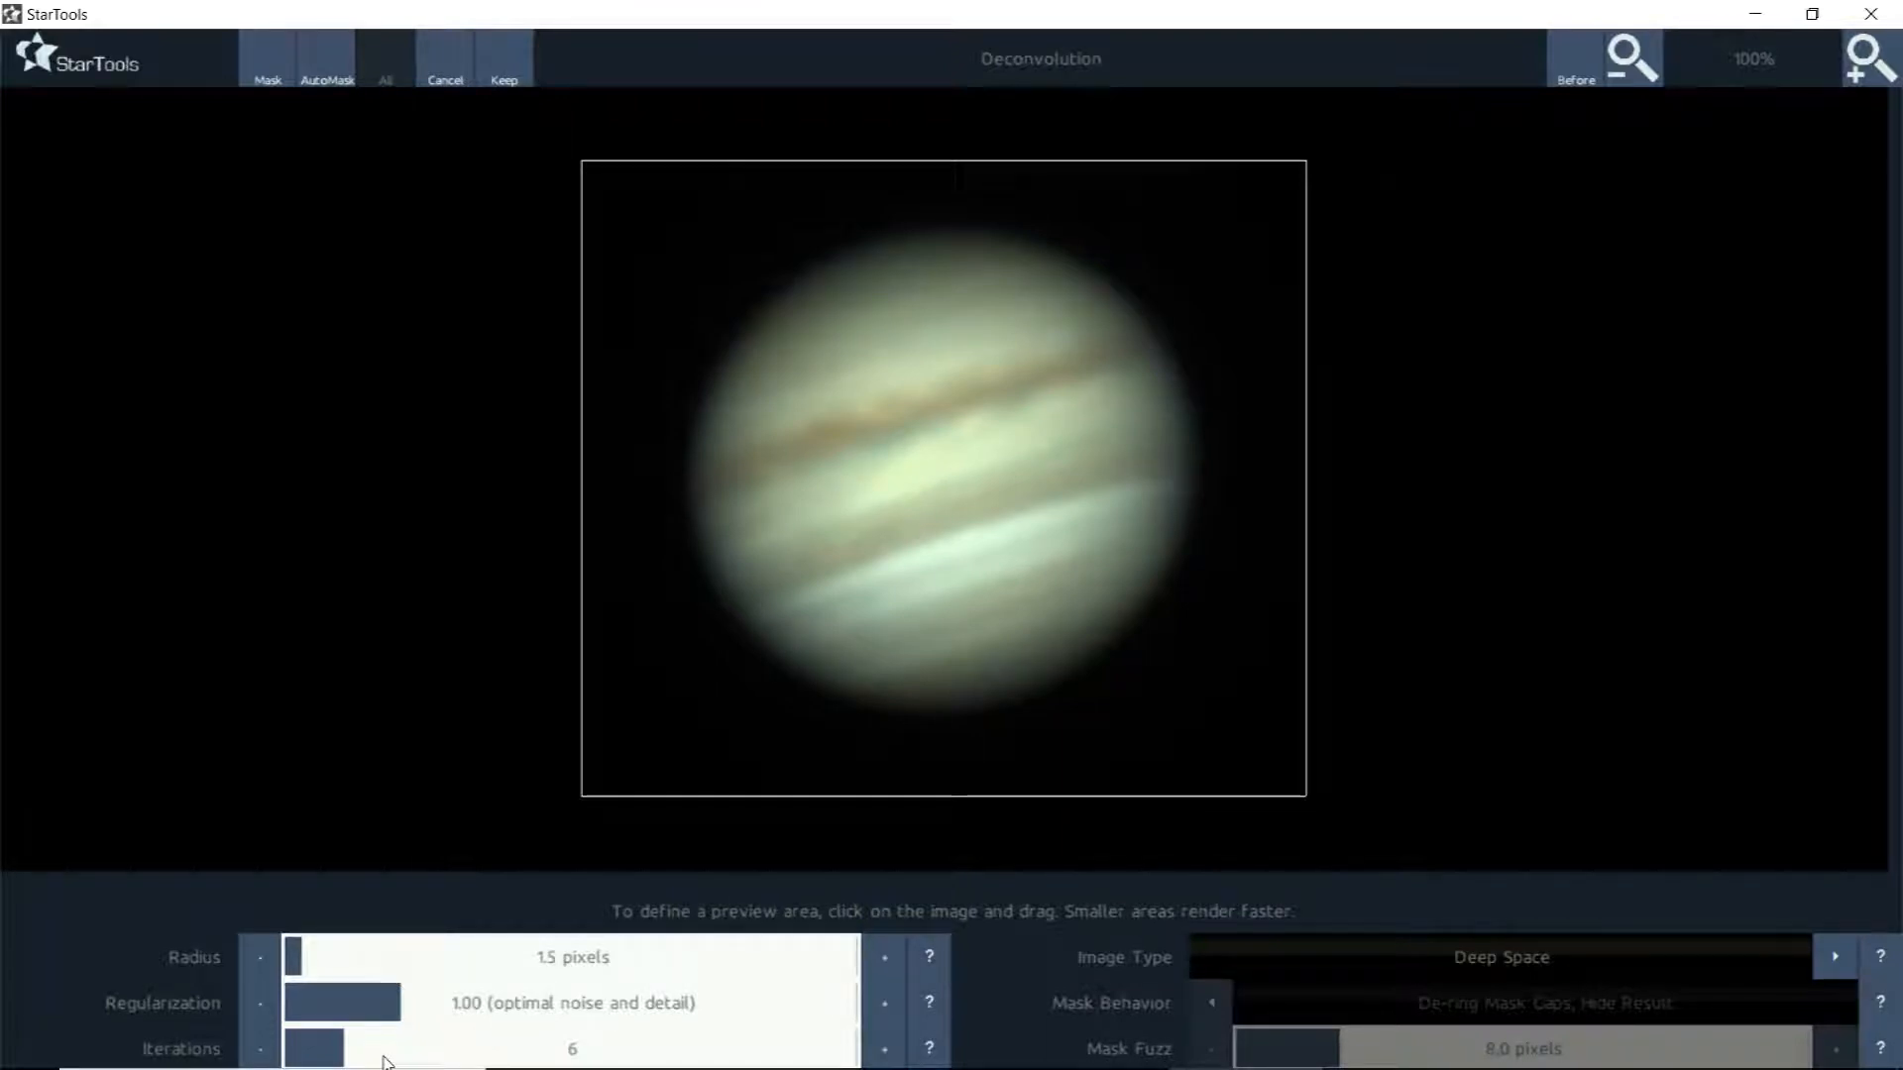
drag(383, 1058, 390, 1063)
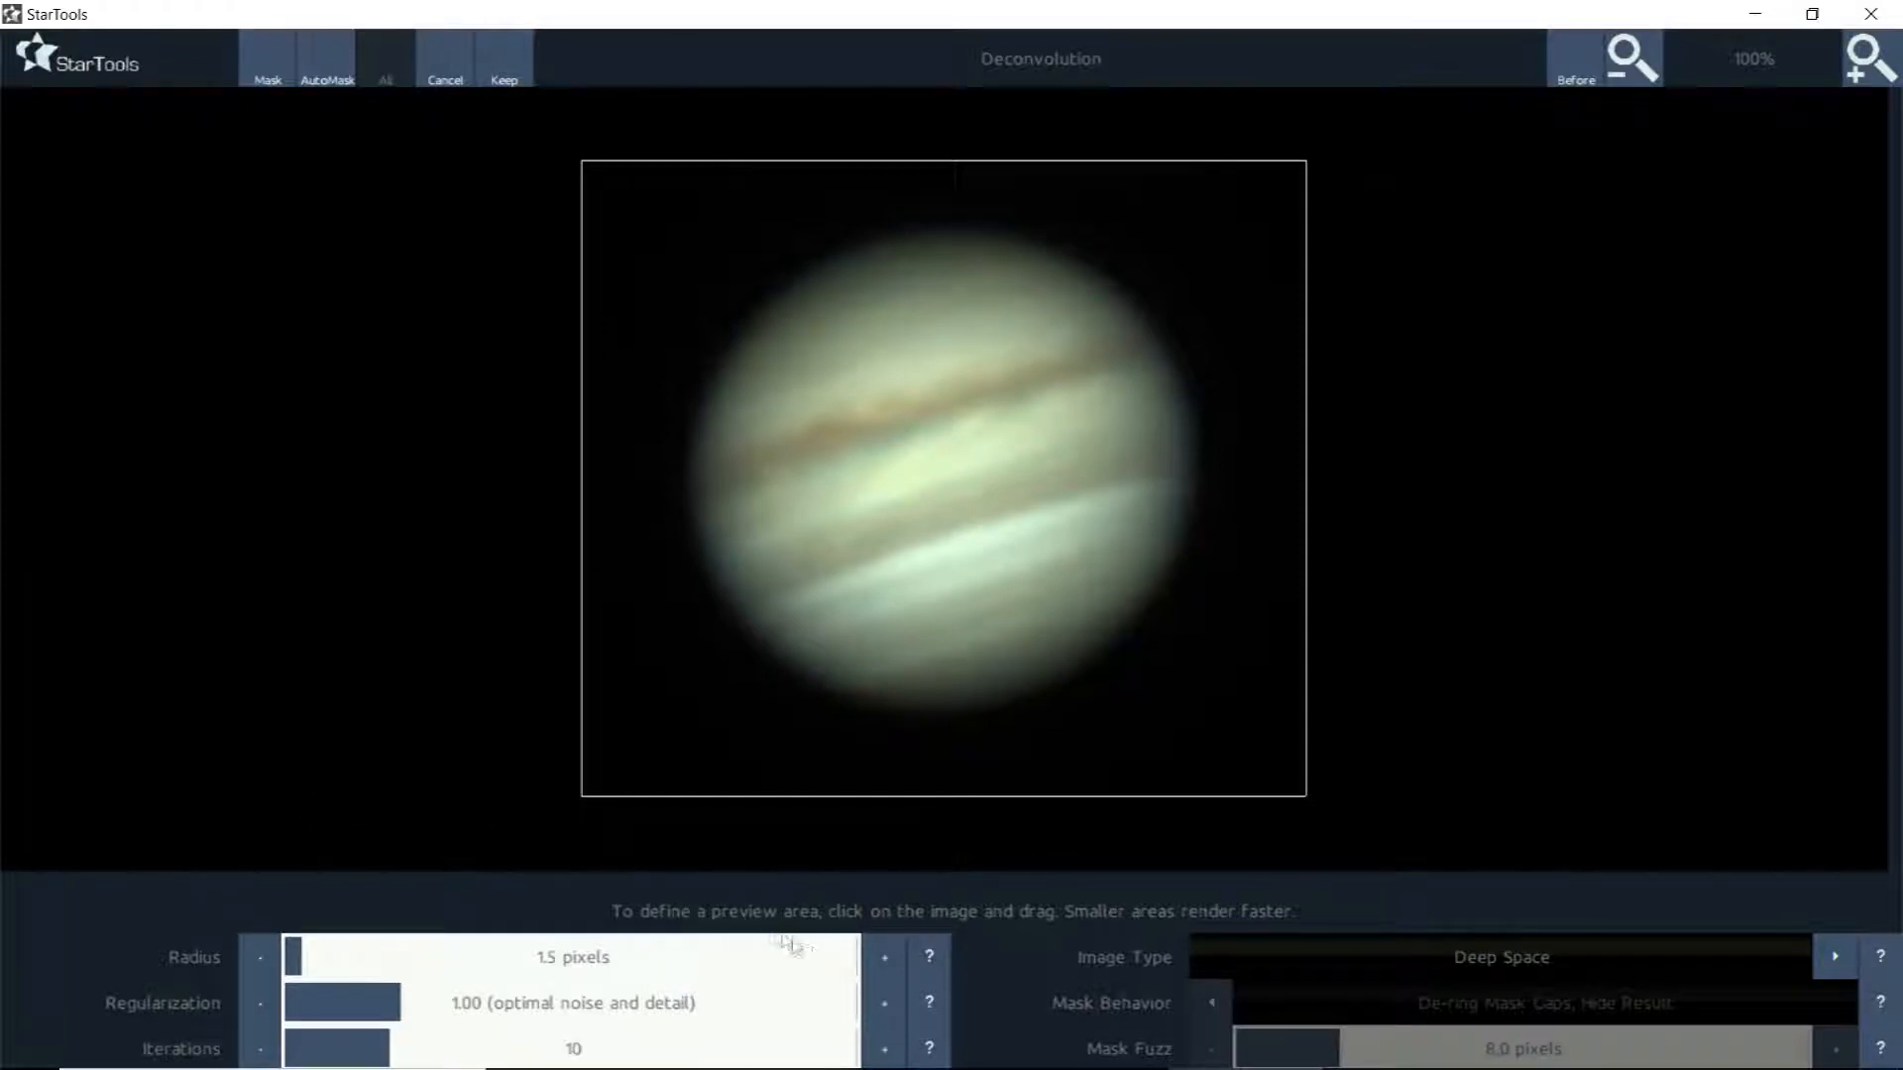
Try several deconvolution radii, starting from 20.0 pixels, settle on 12.1 pixels and keep the result
click(856, 958)
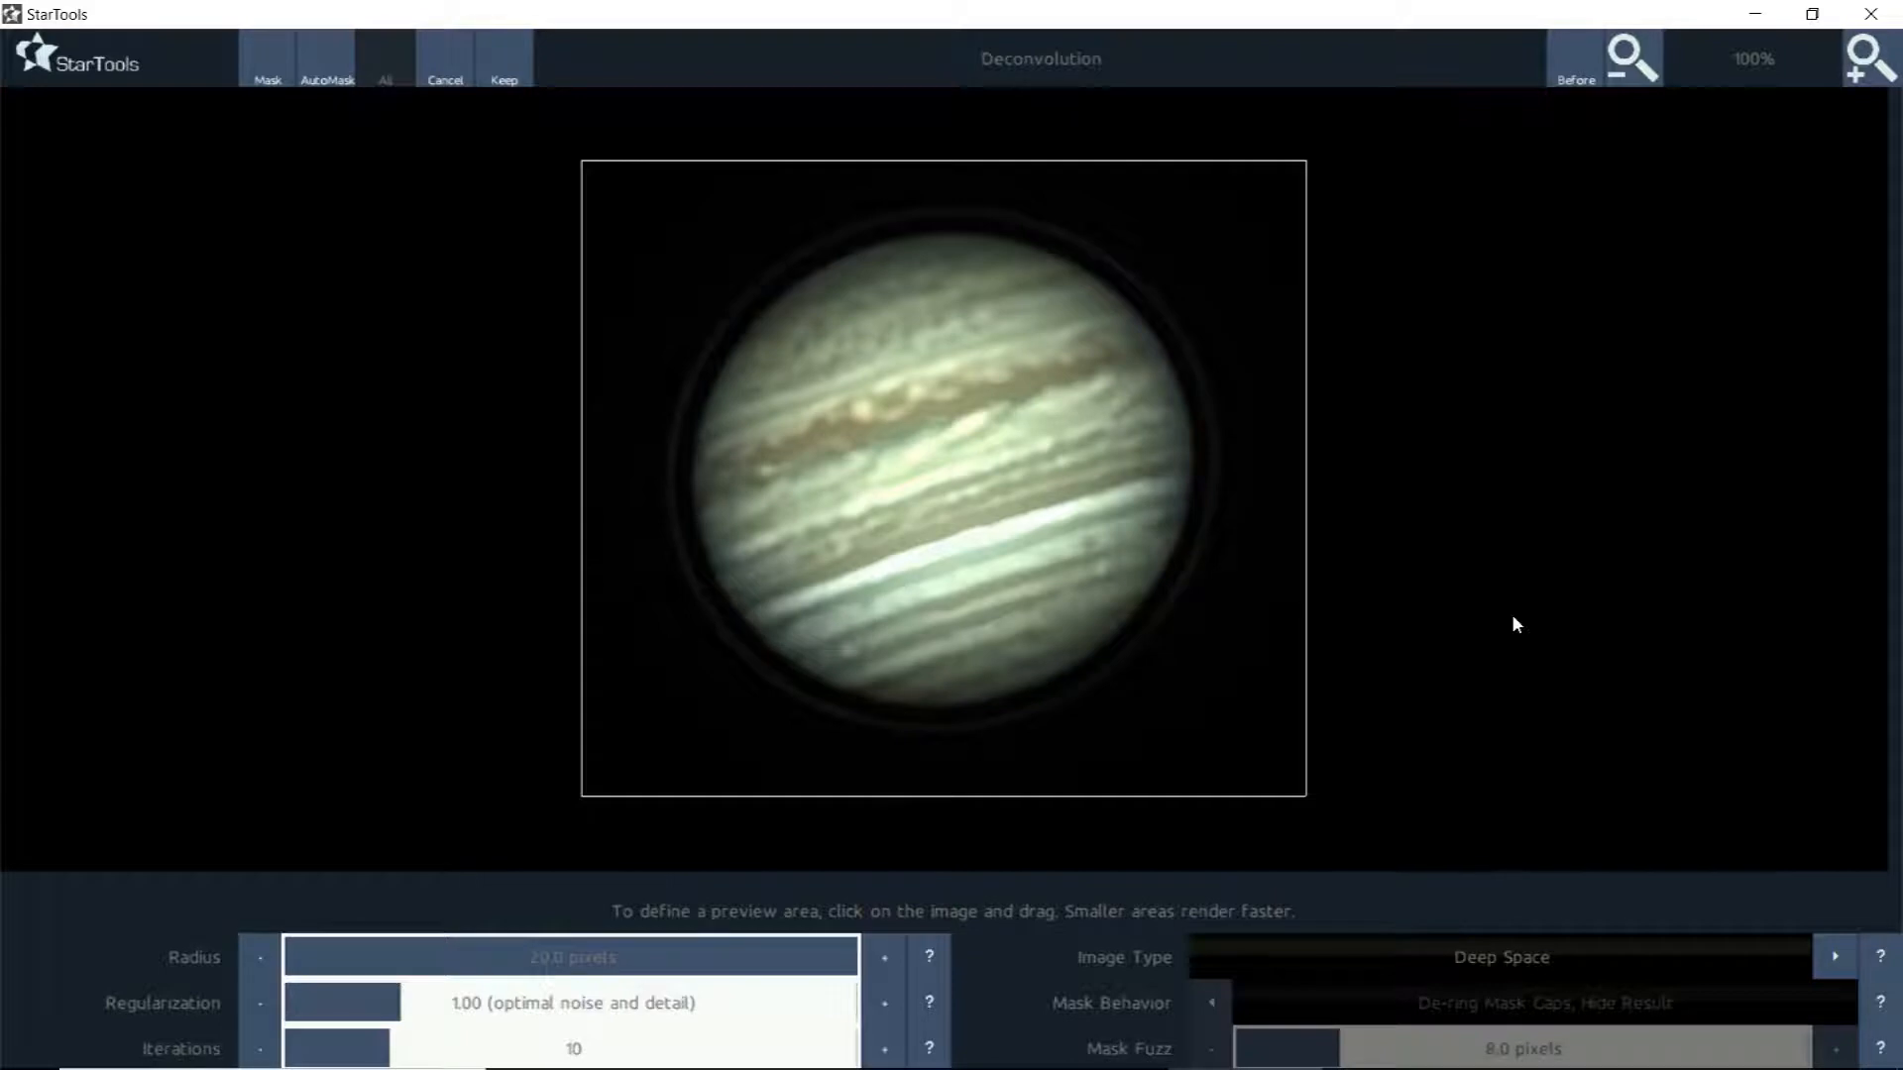
click(576, 960)
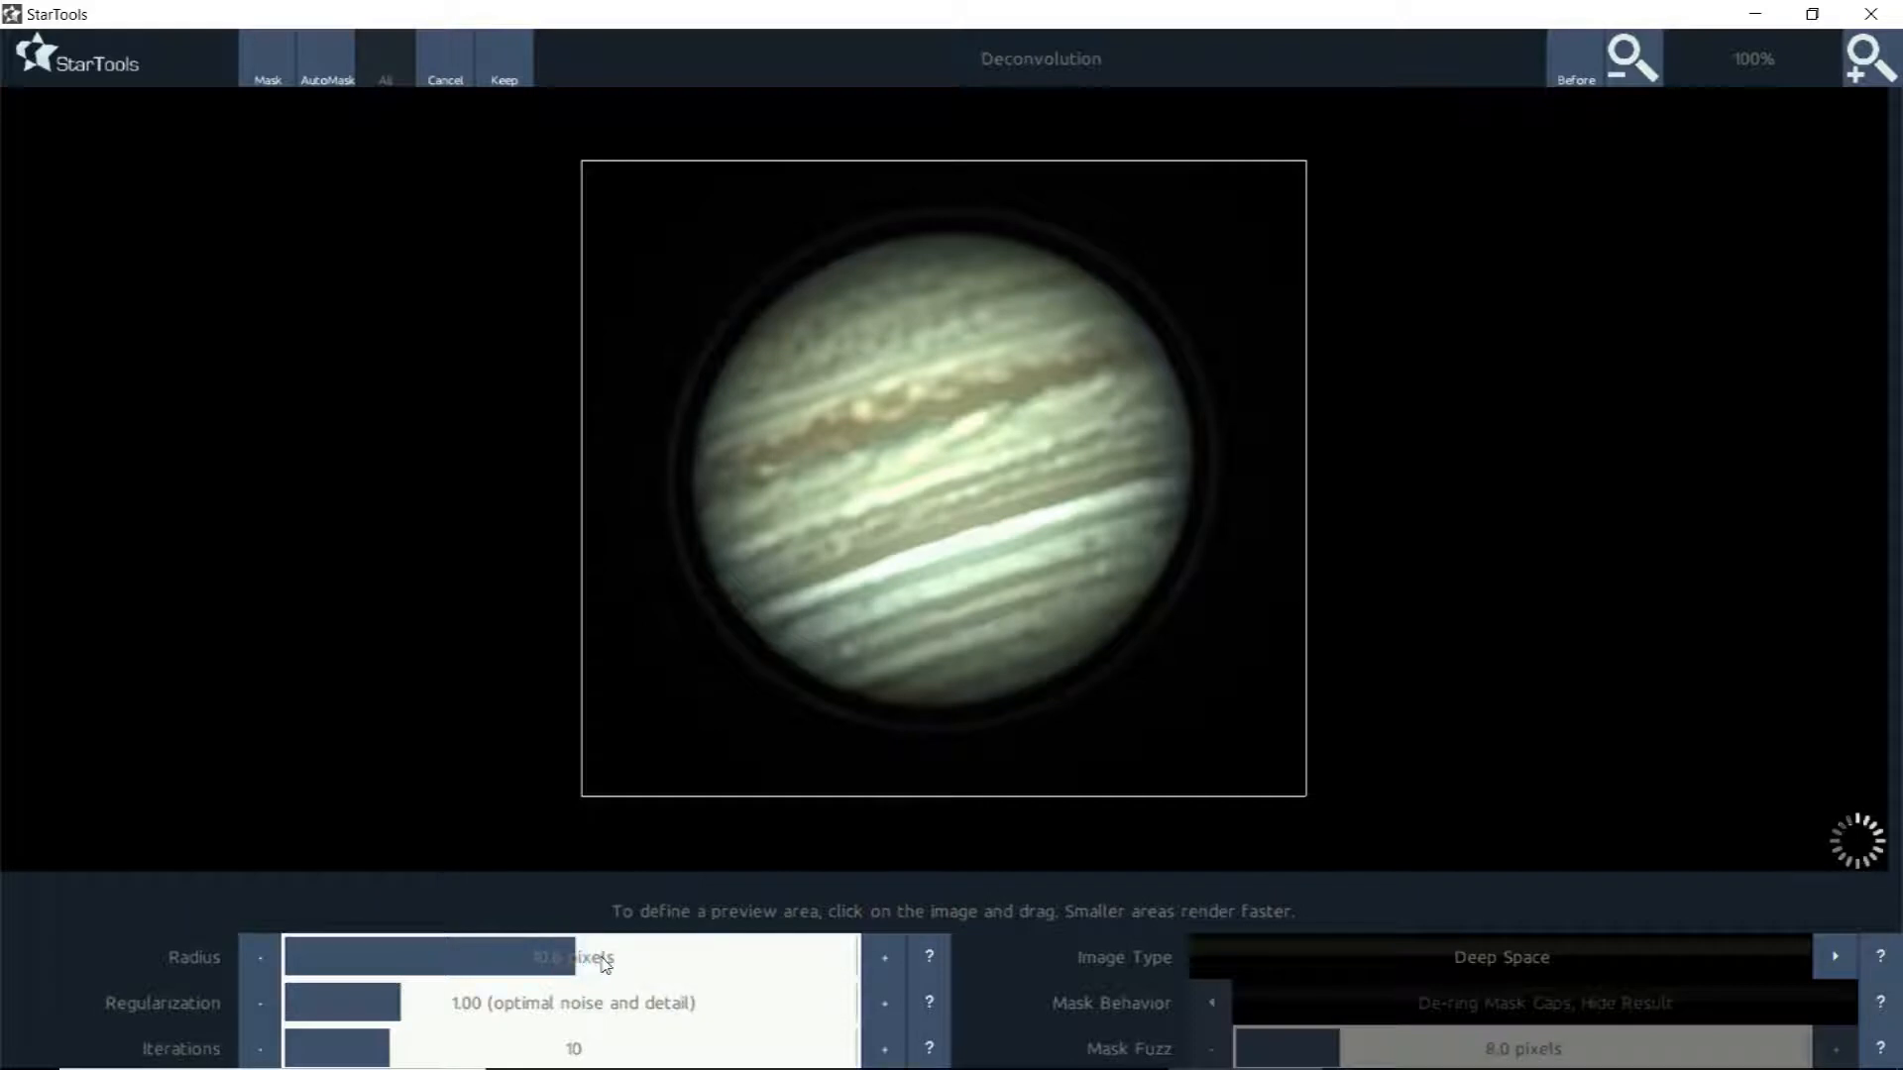
click(601, 959)
click(623, 959)
click(621, 959)
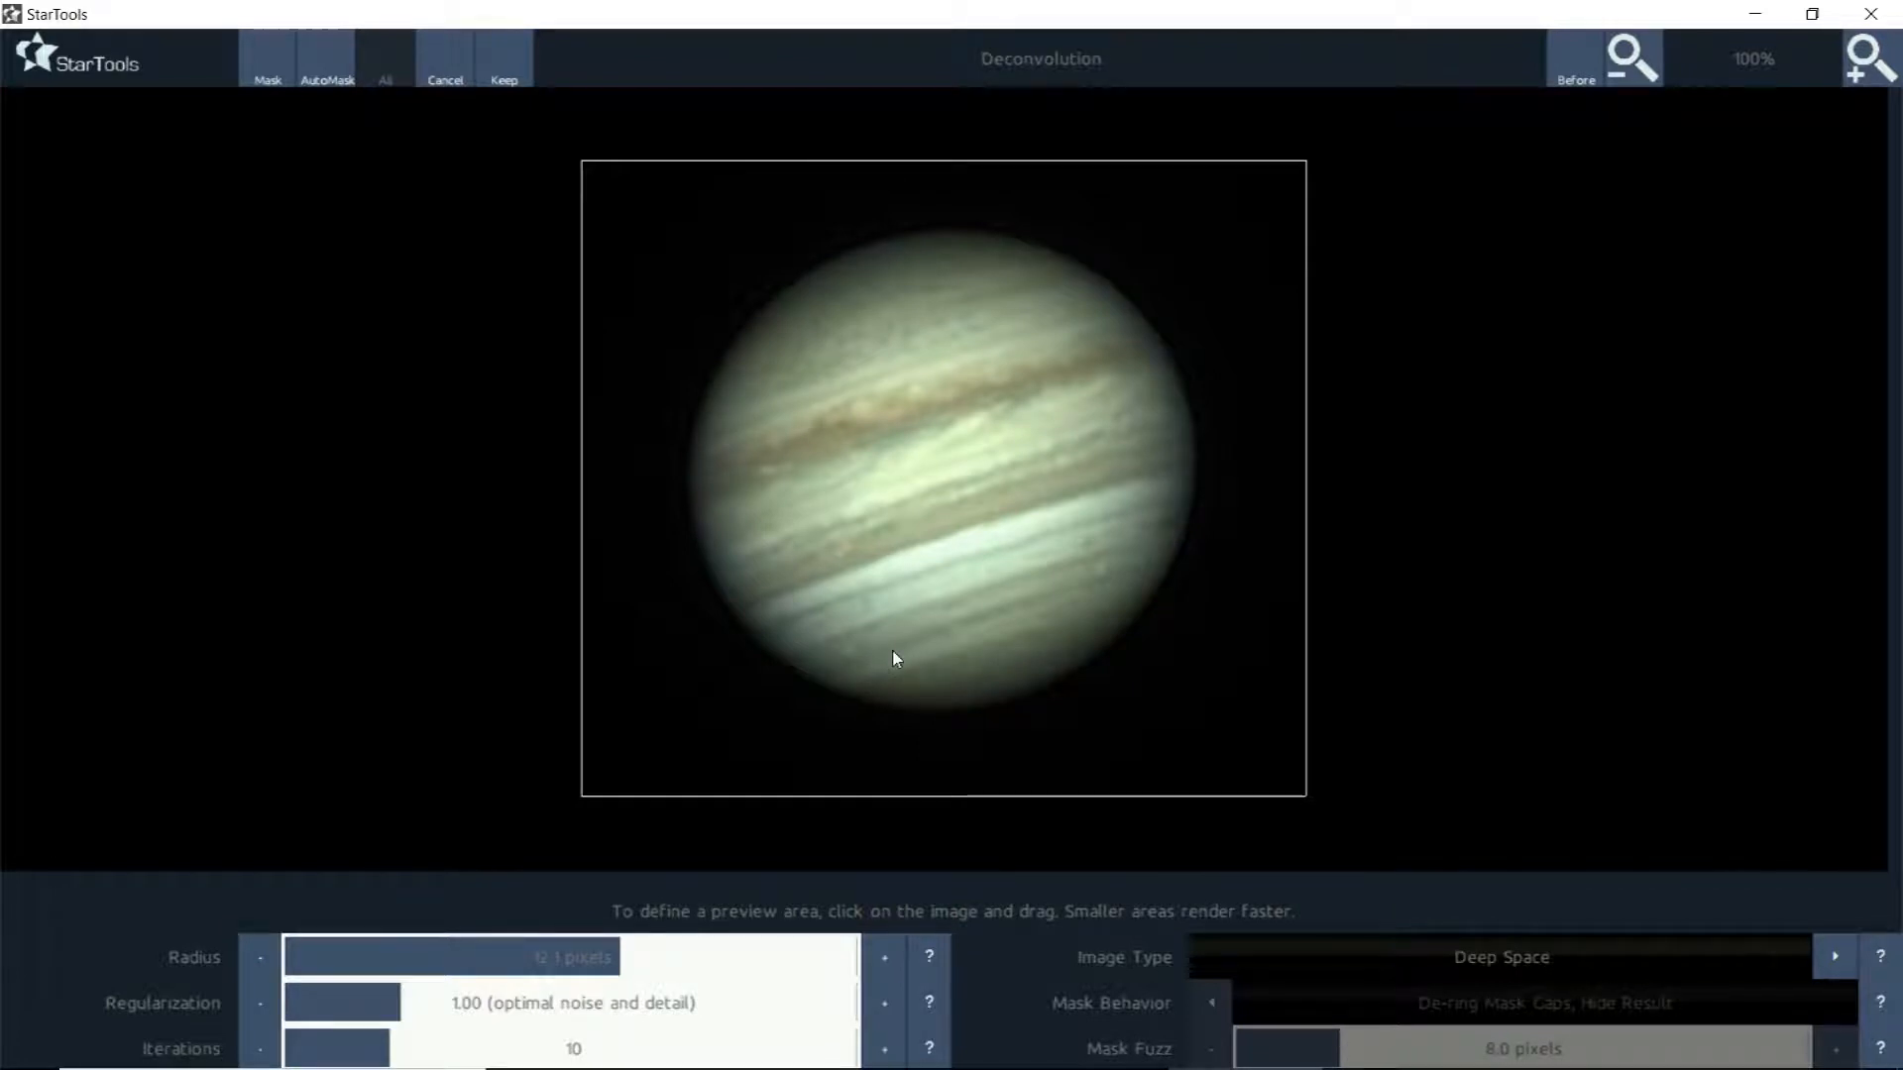
click(510, 81)
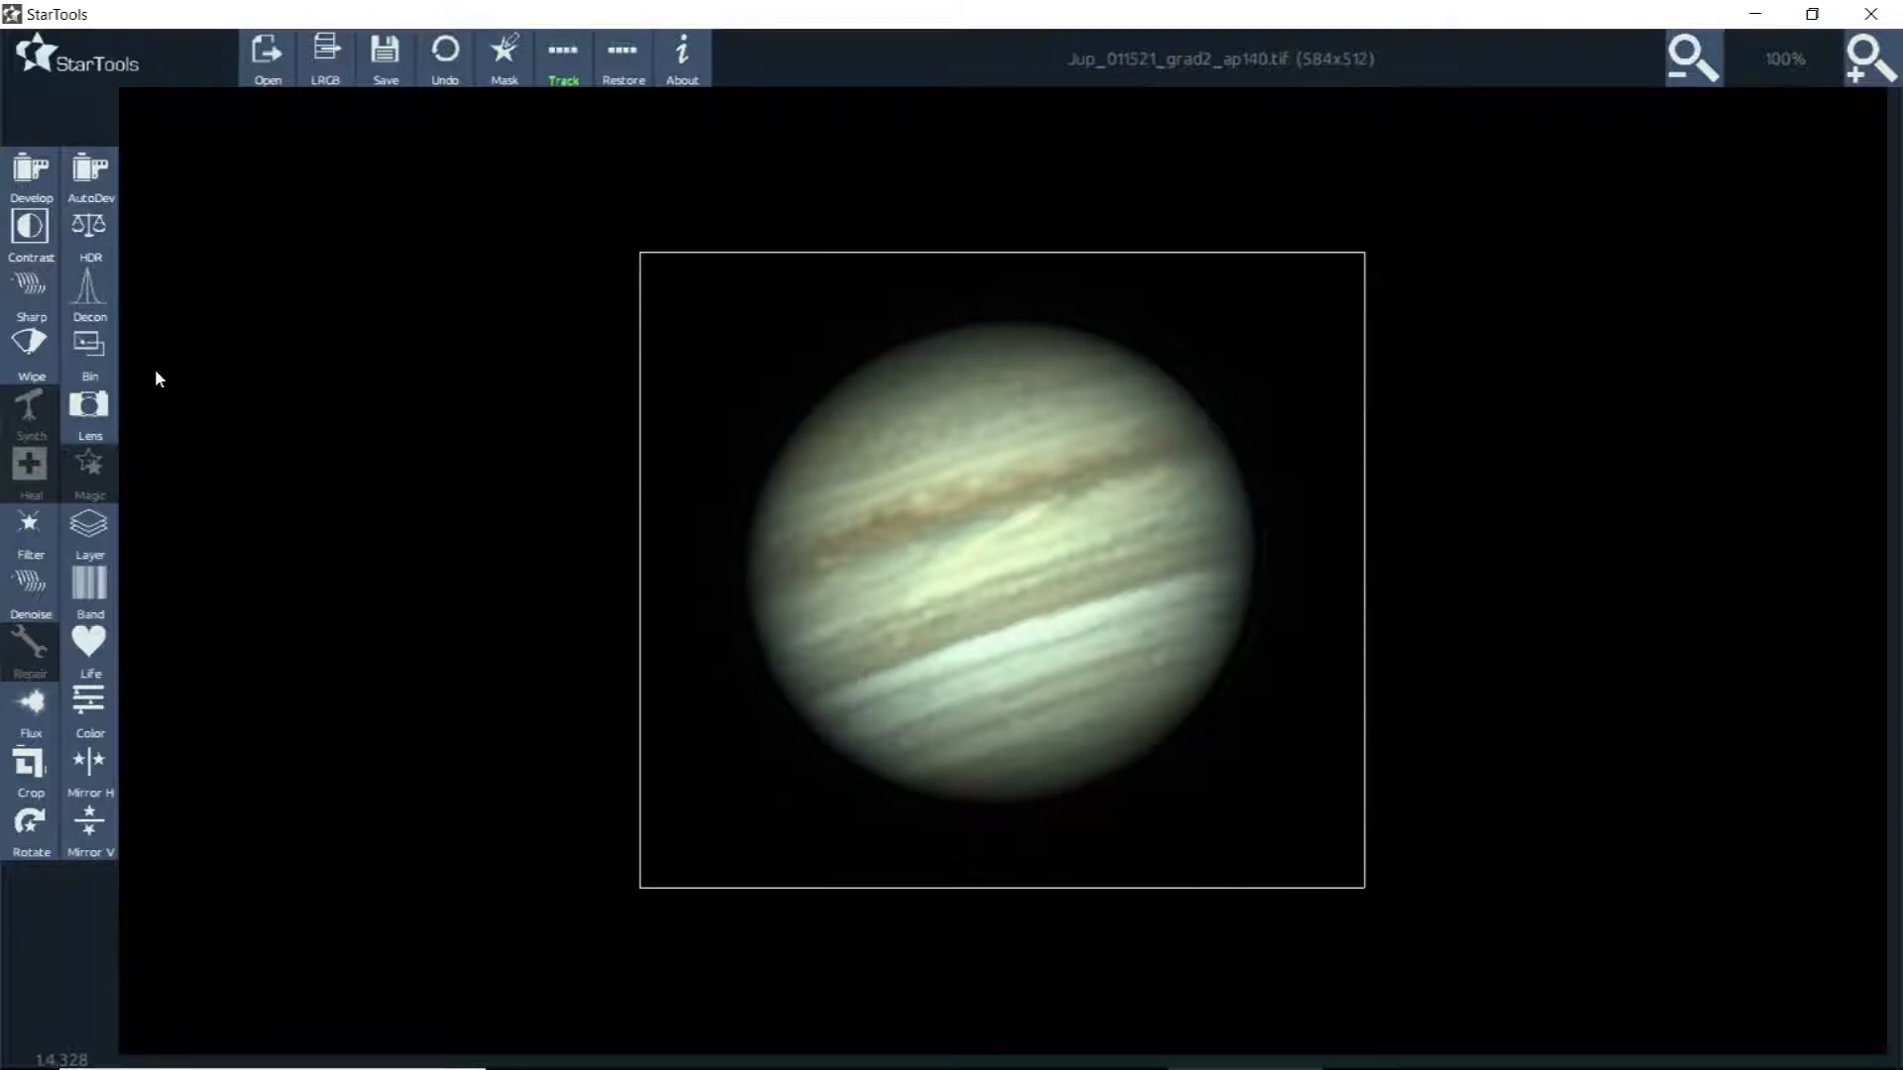
Start wavelet sharpening with the Large structure size and set Small Detail Bias to 100%
click(27, 291)
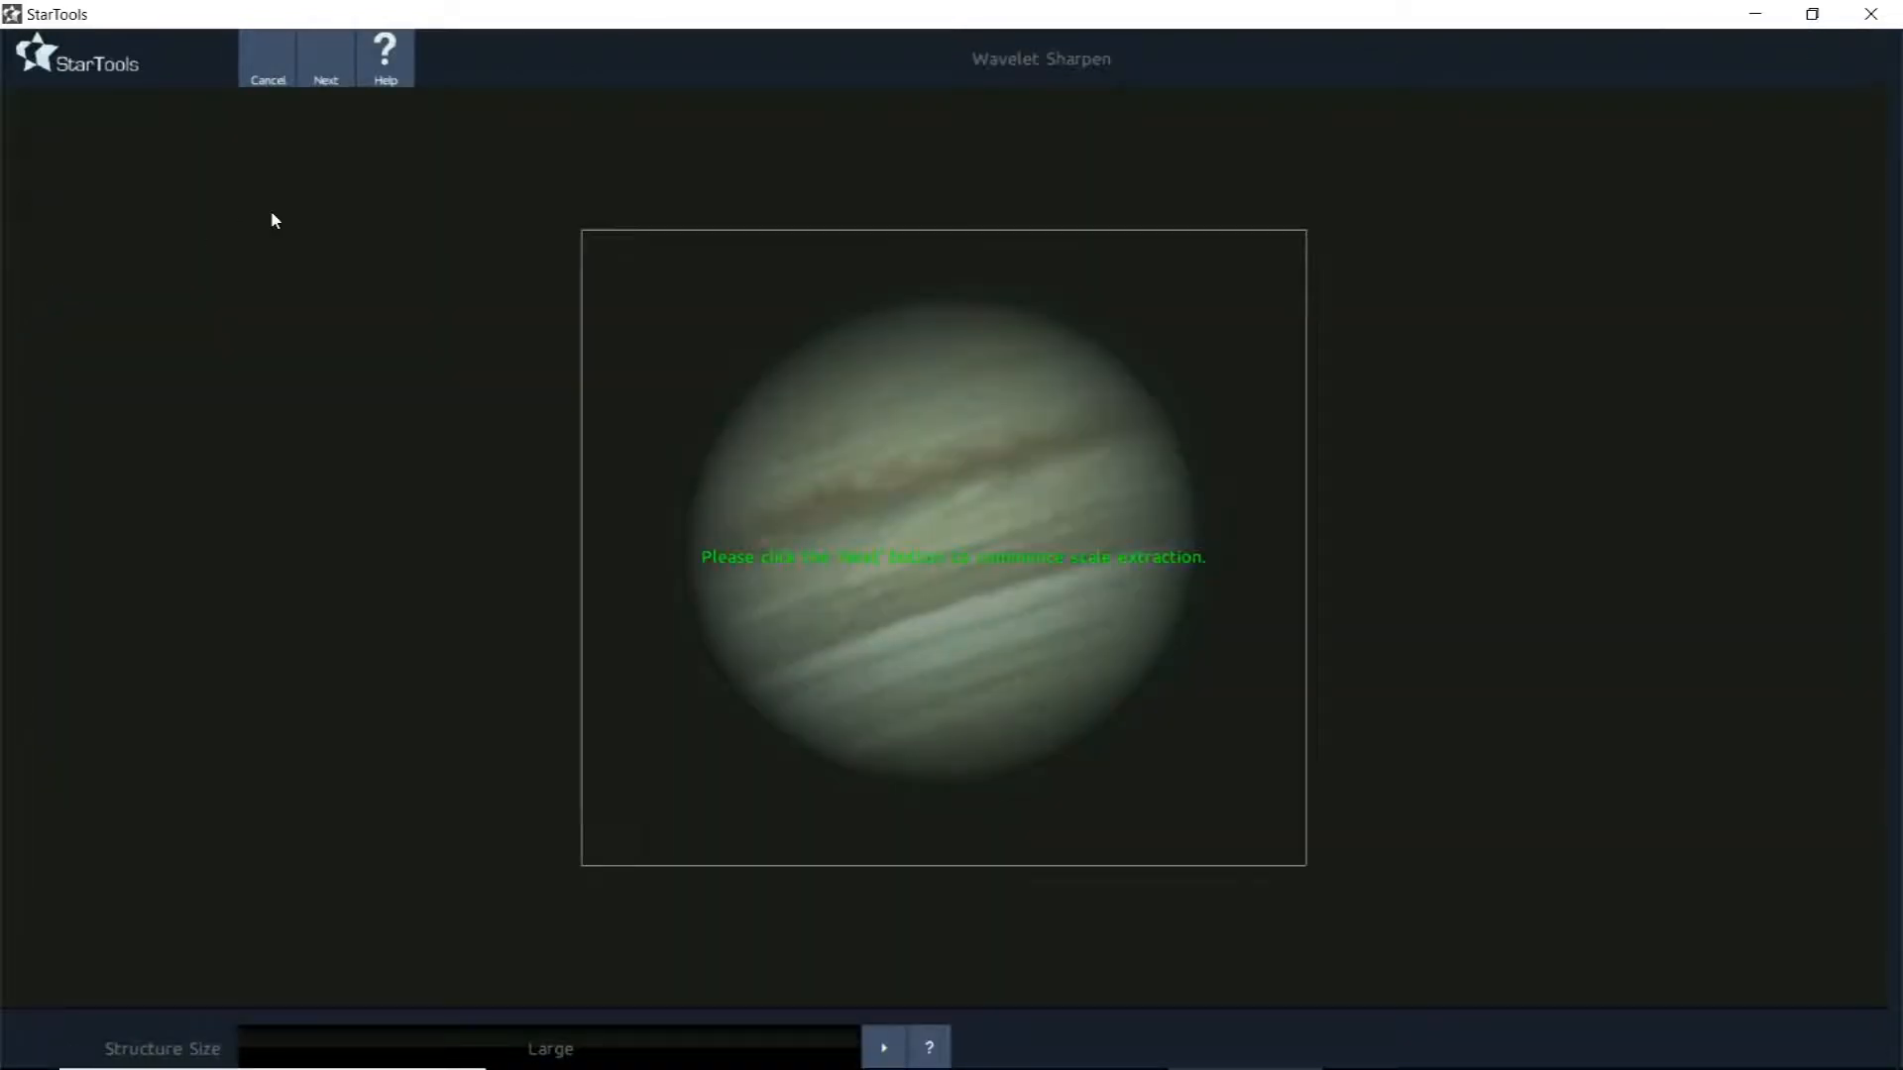
click(324, 67)
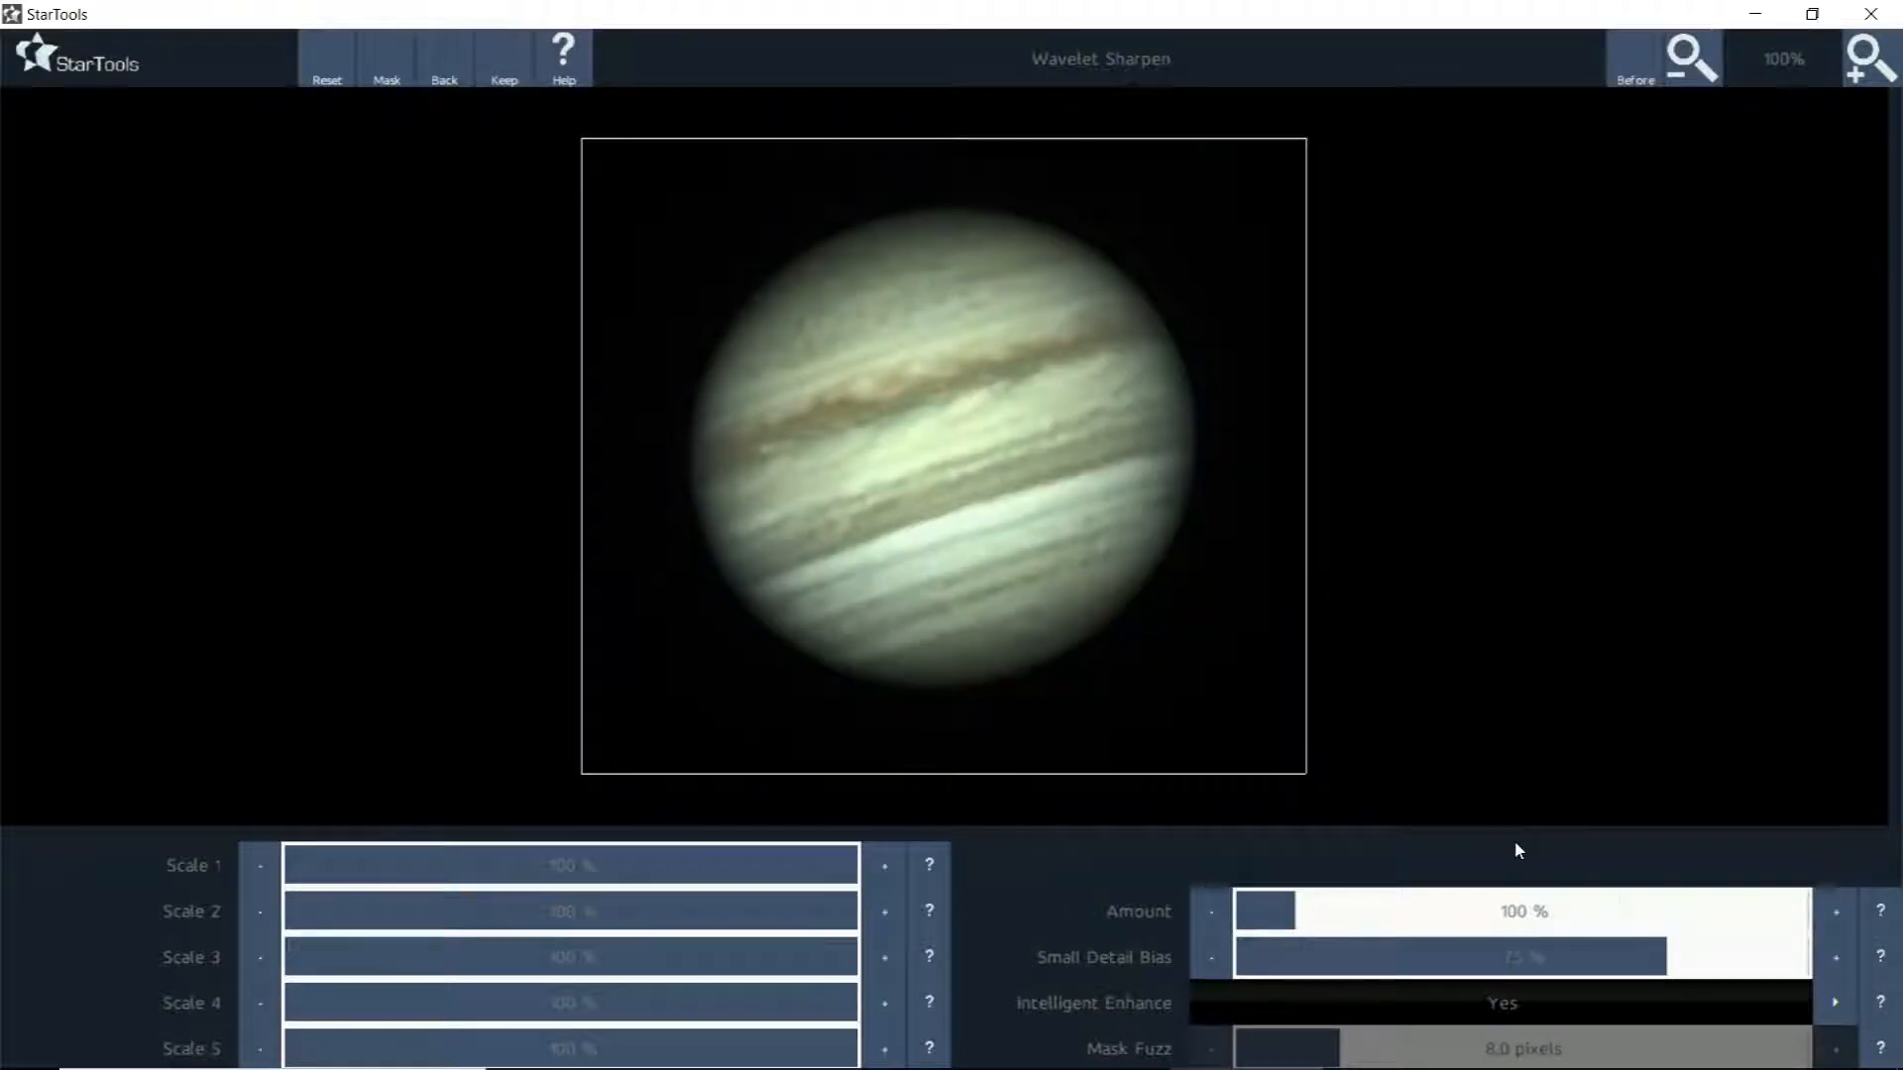
click(1806, 966)
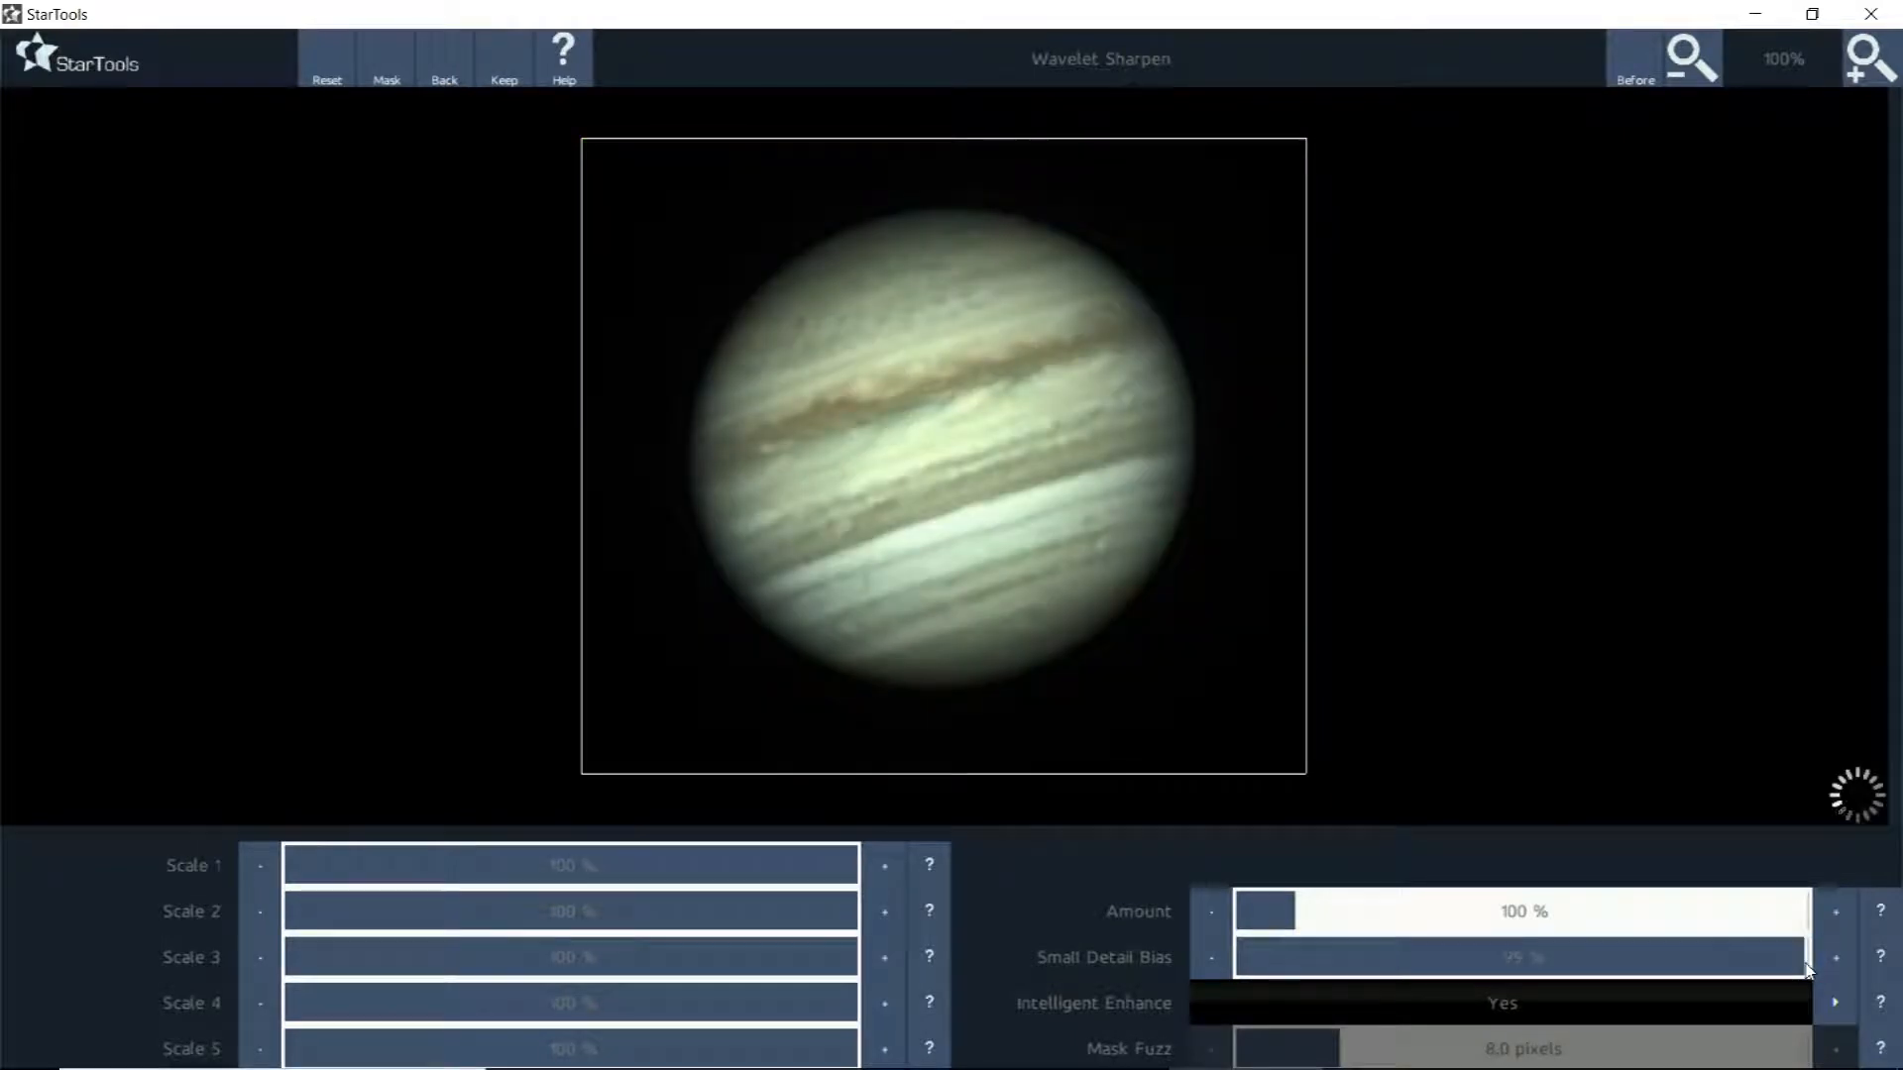
click(1809, 967)
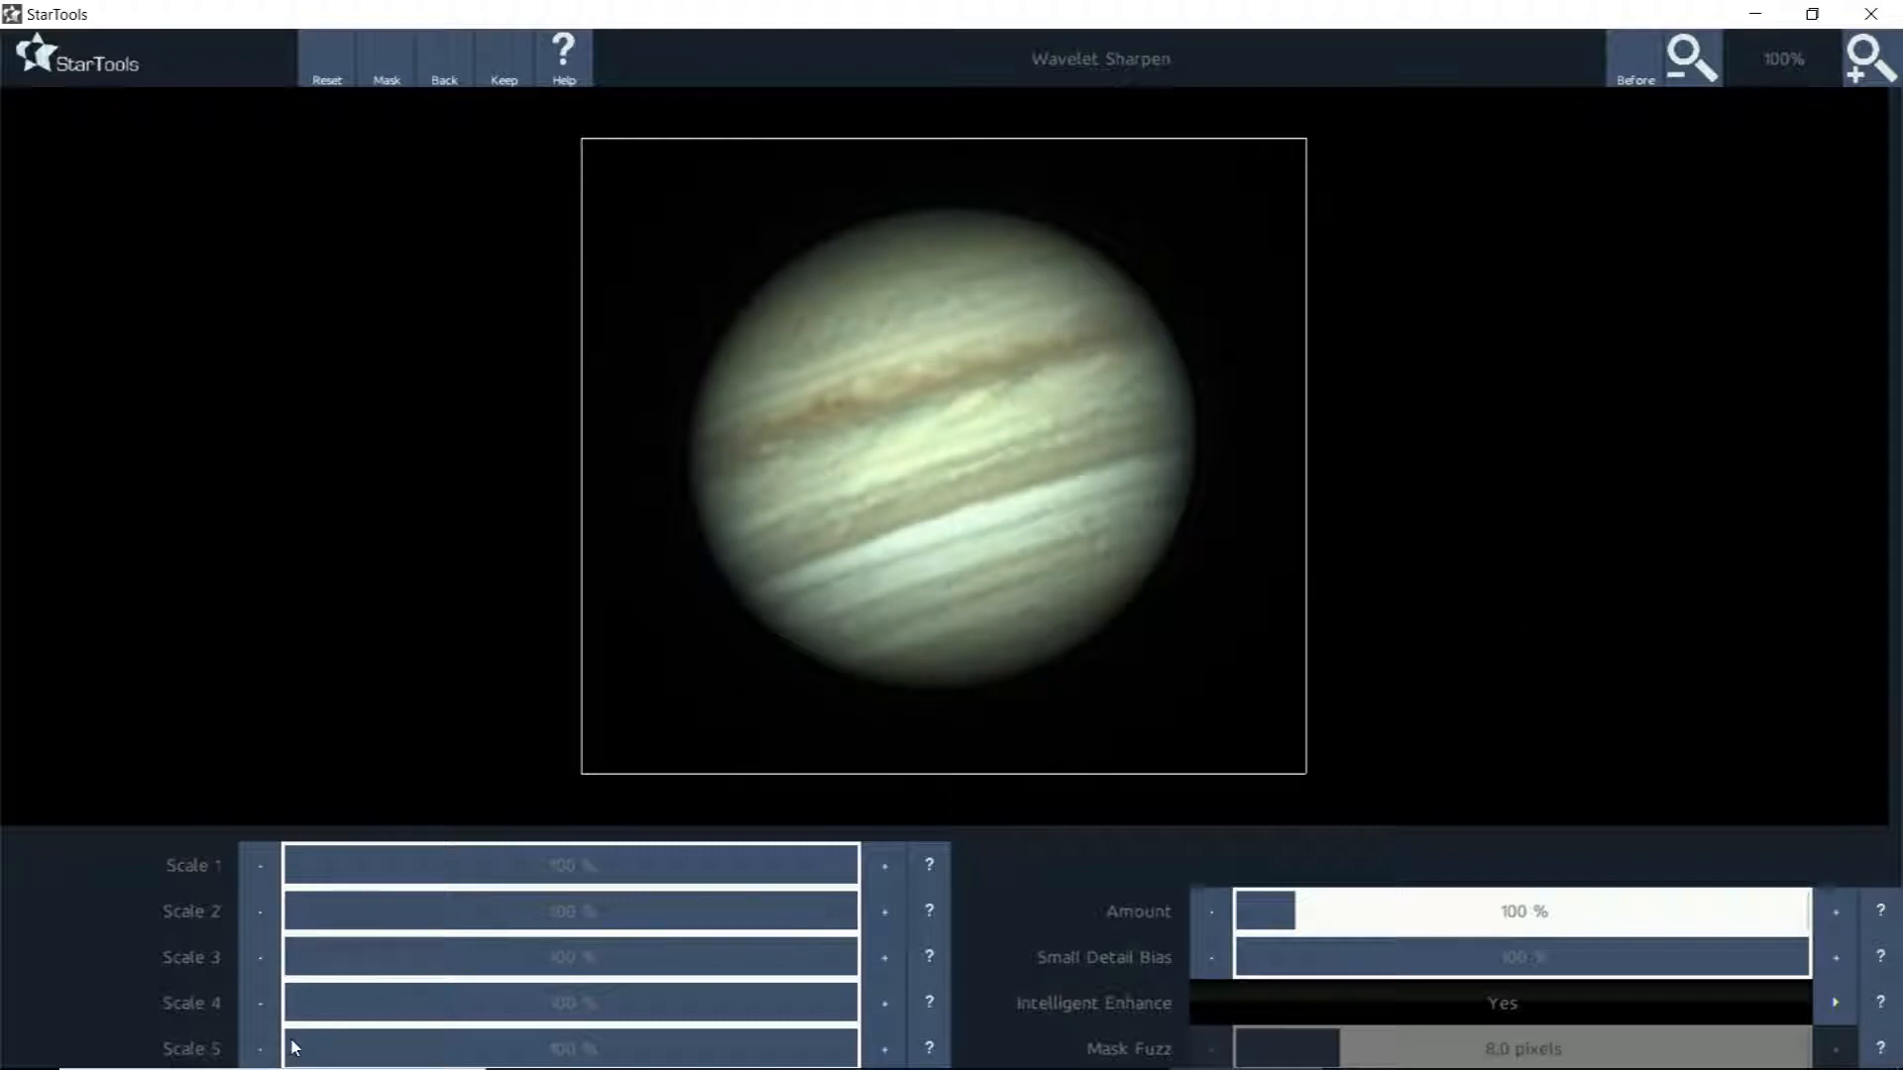
Set wavelet Scales 4 and 5 to 0% and Scale 3 to 48%
drag(294, 1047, 279, 1053)
click(286, 1008)
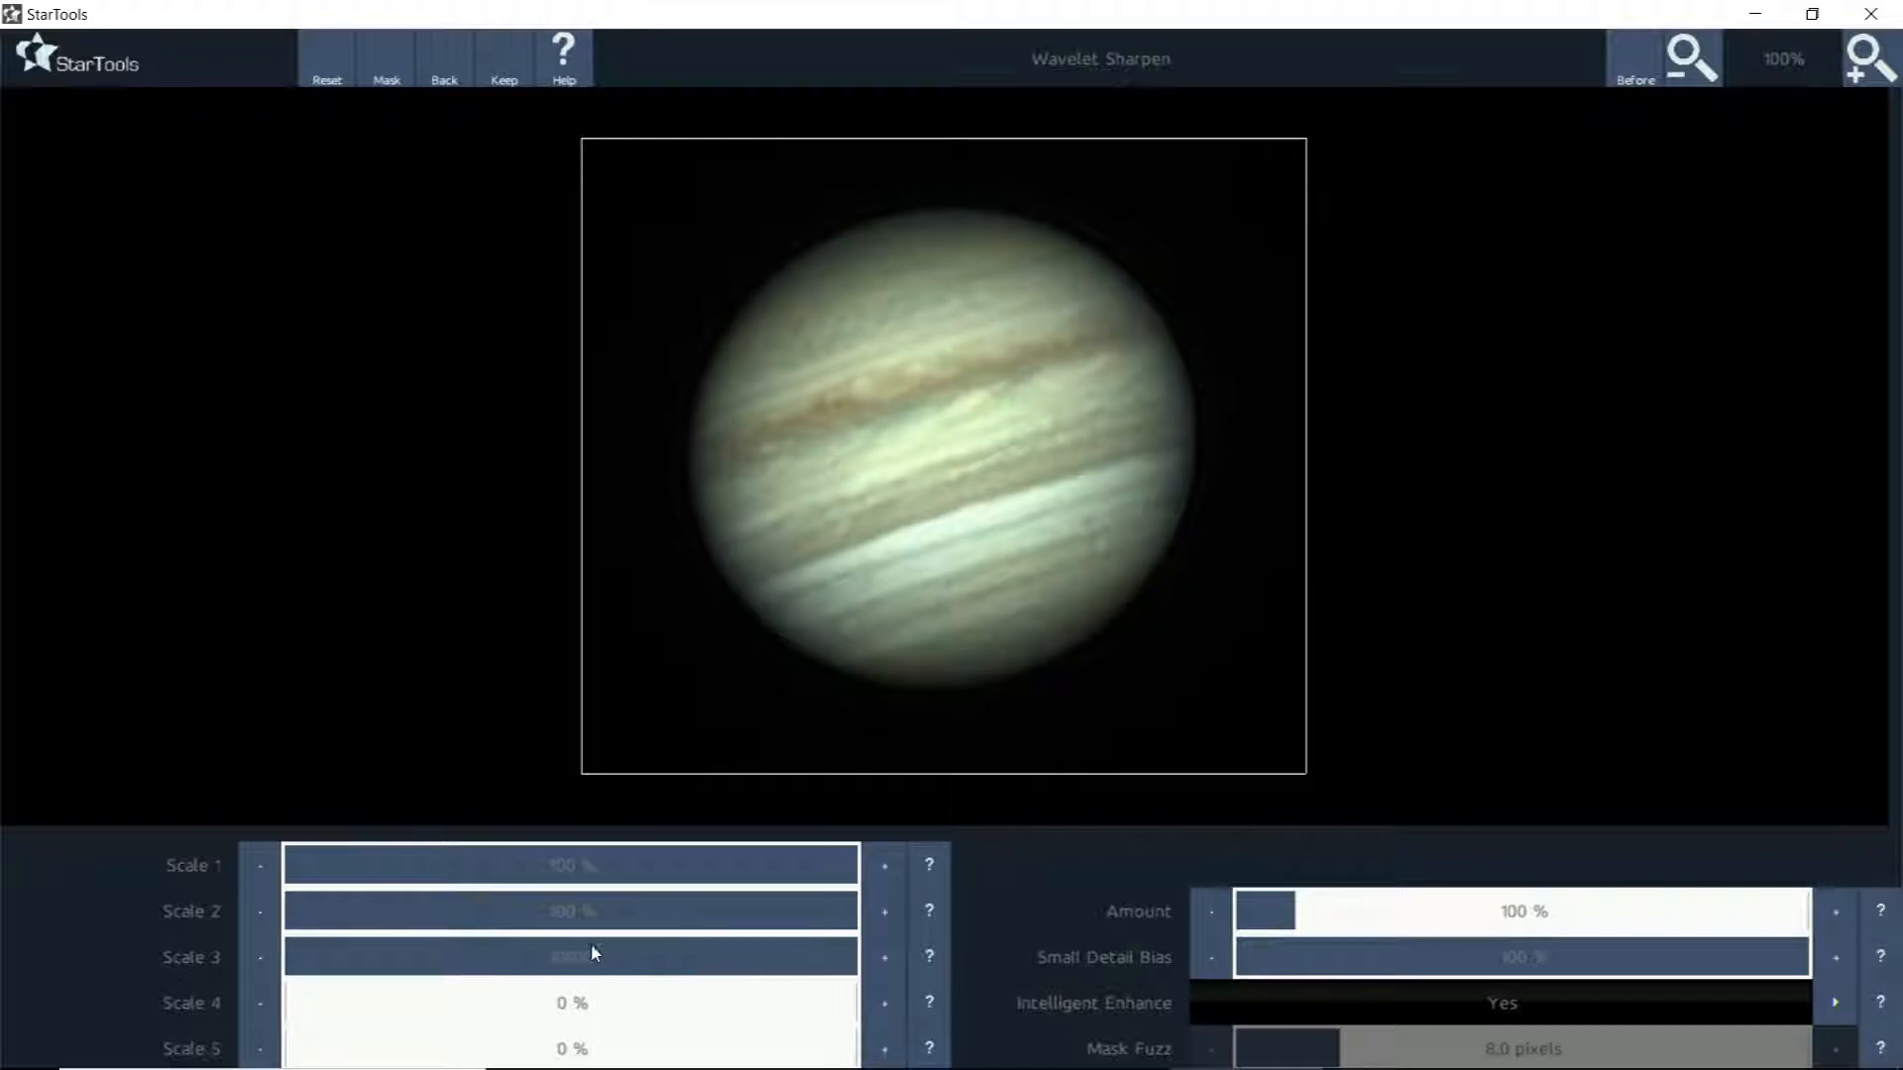
click(557, 954)
click(561, 967)
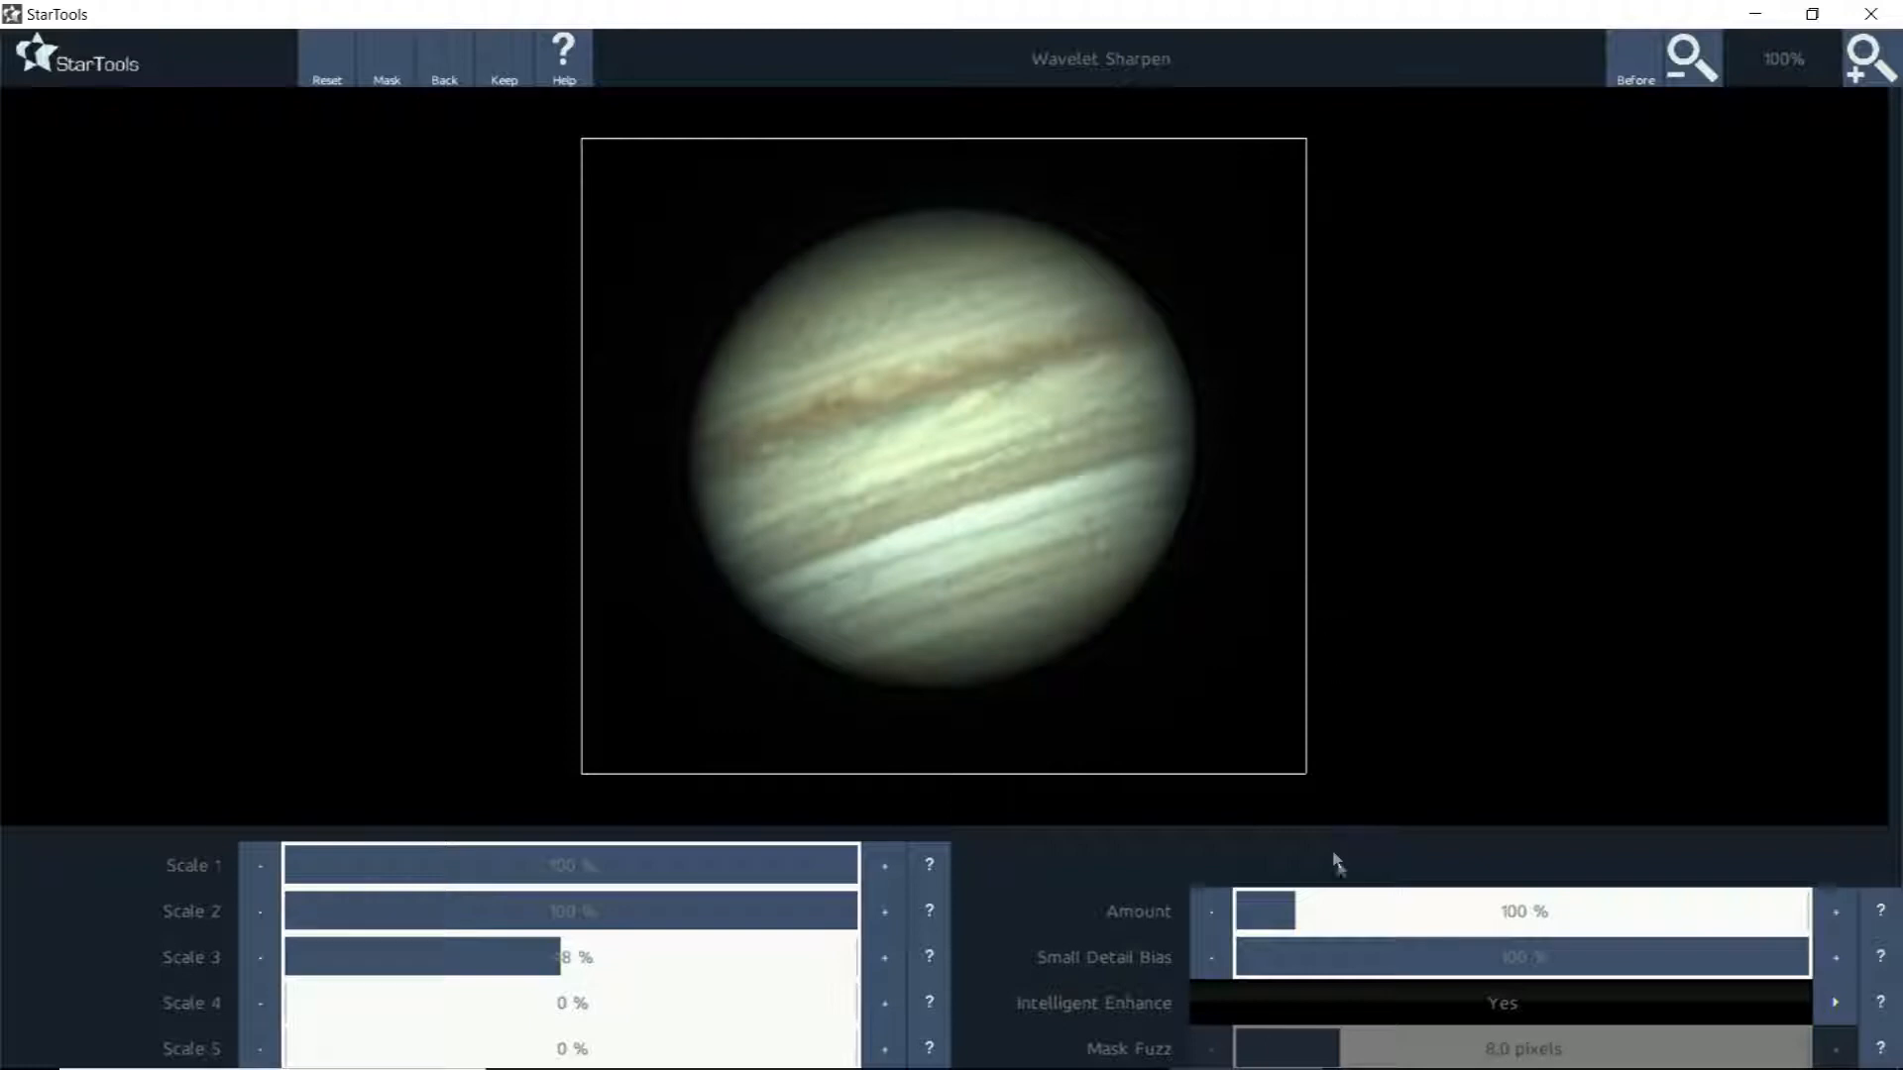
Set the wavelet sharpening Amount to 199% and Small Detail Bias to 51%
click(1357, 909)
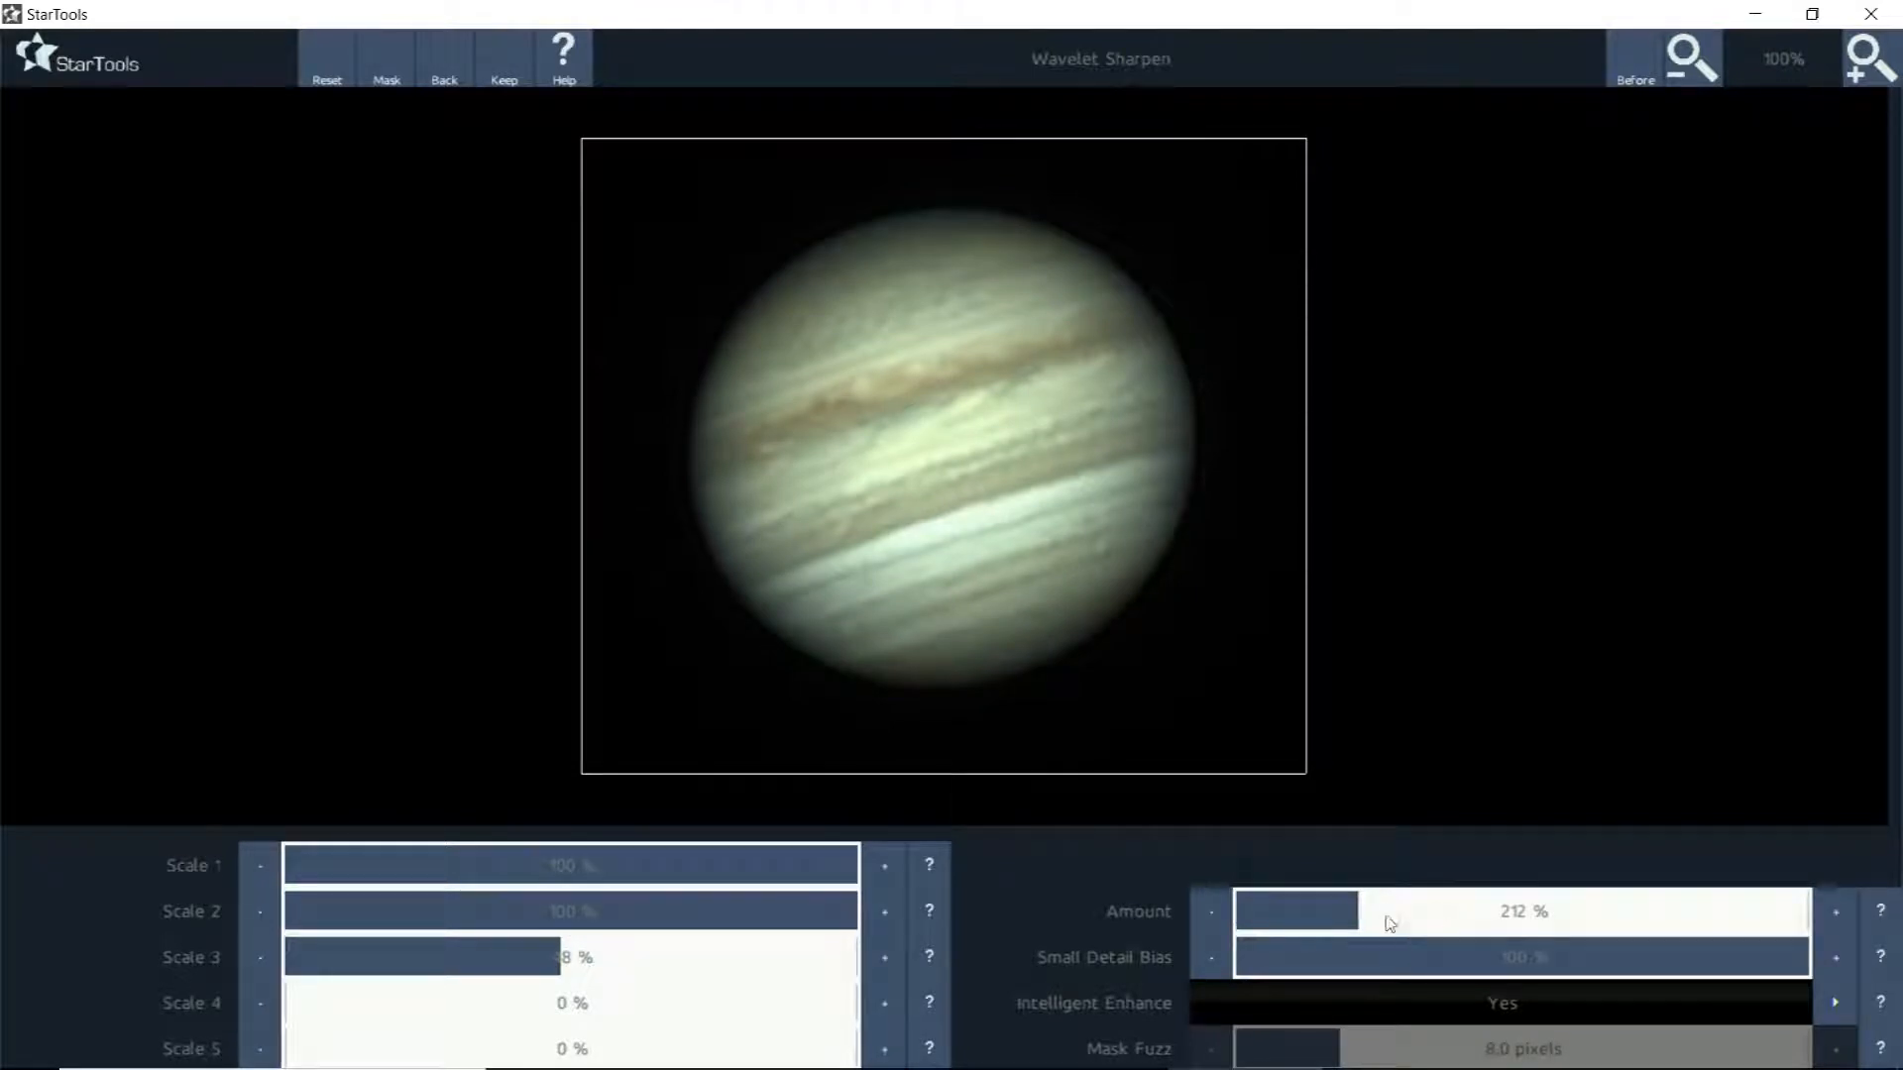
click(1344, 913)
drag(1349, 916, 1356, 917)
click(1350, 913)
click(1525, 954)
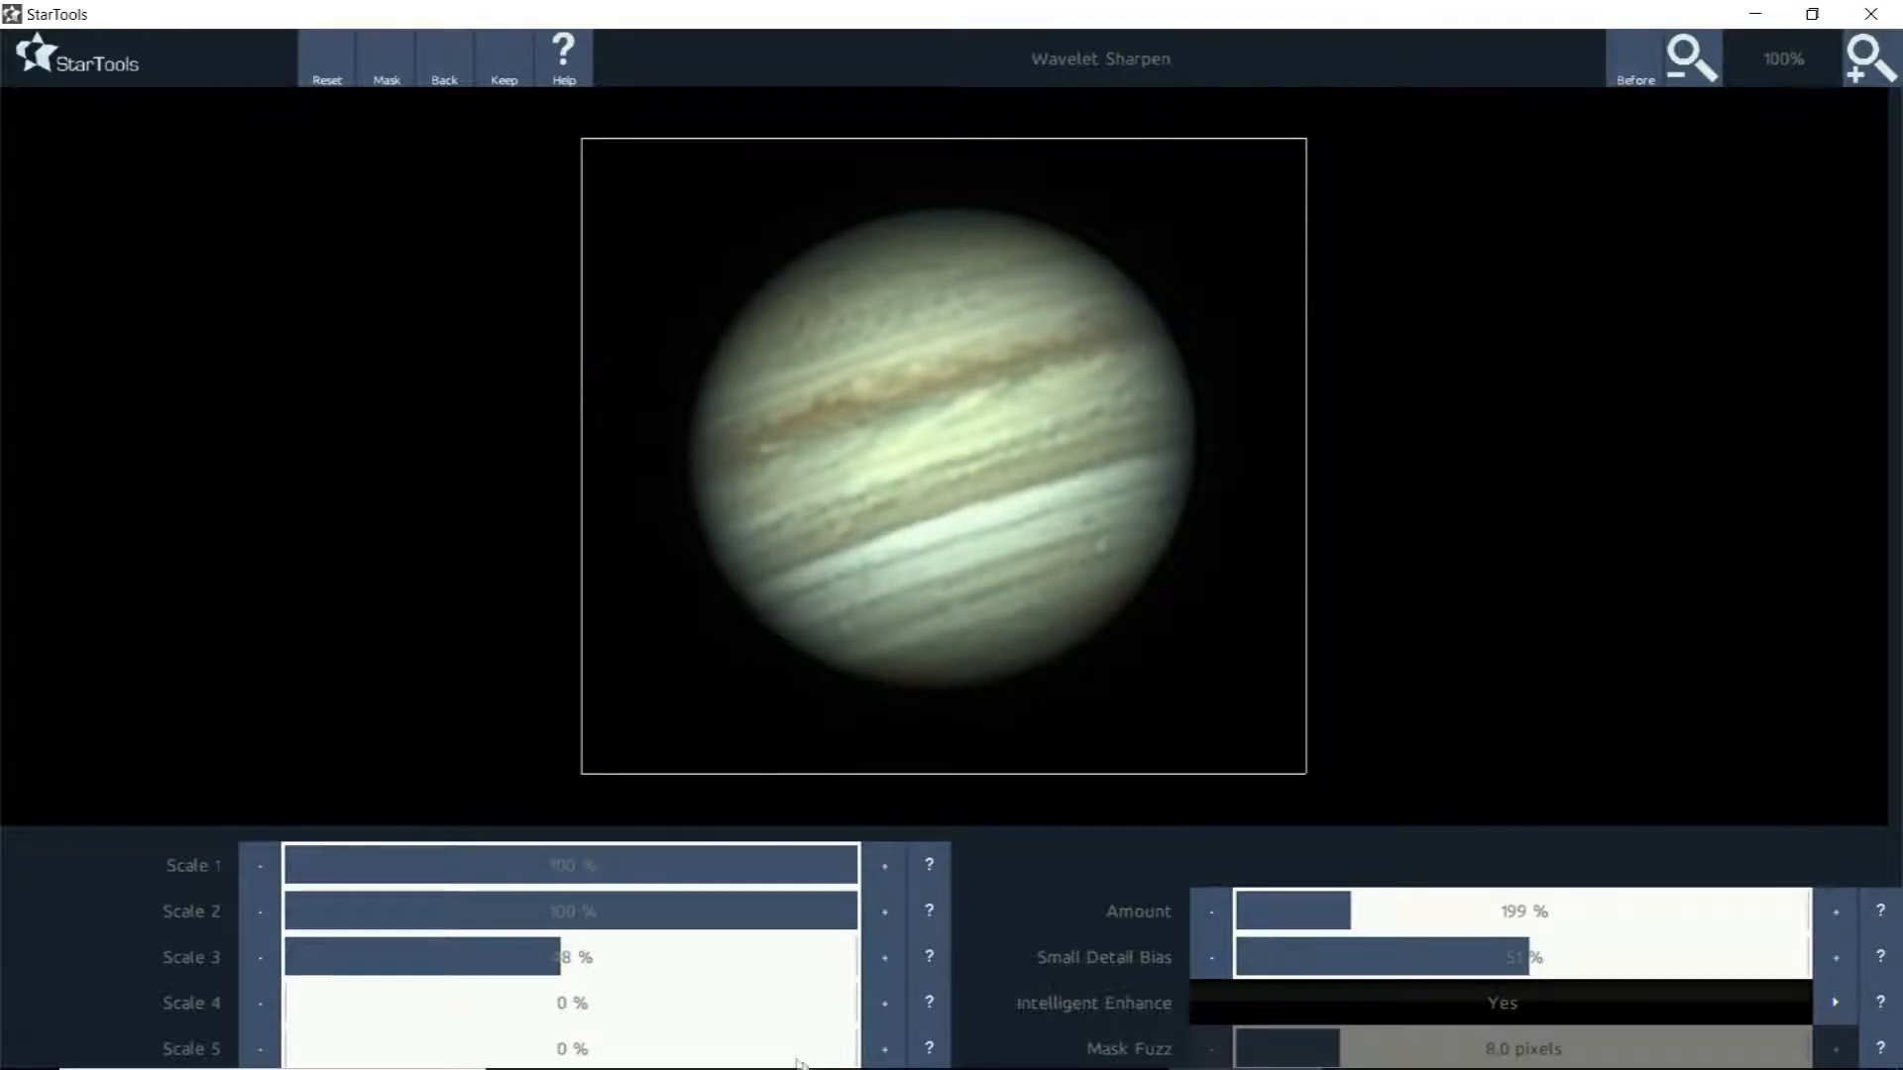
Try Scale 5 at 98%, comparing it with the unsharpened image, and return it to 0%
click(848, 1055)
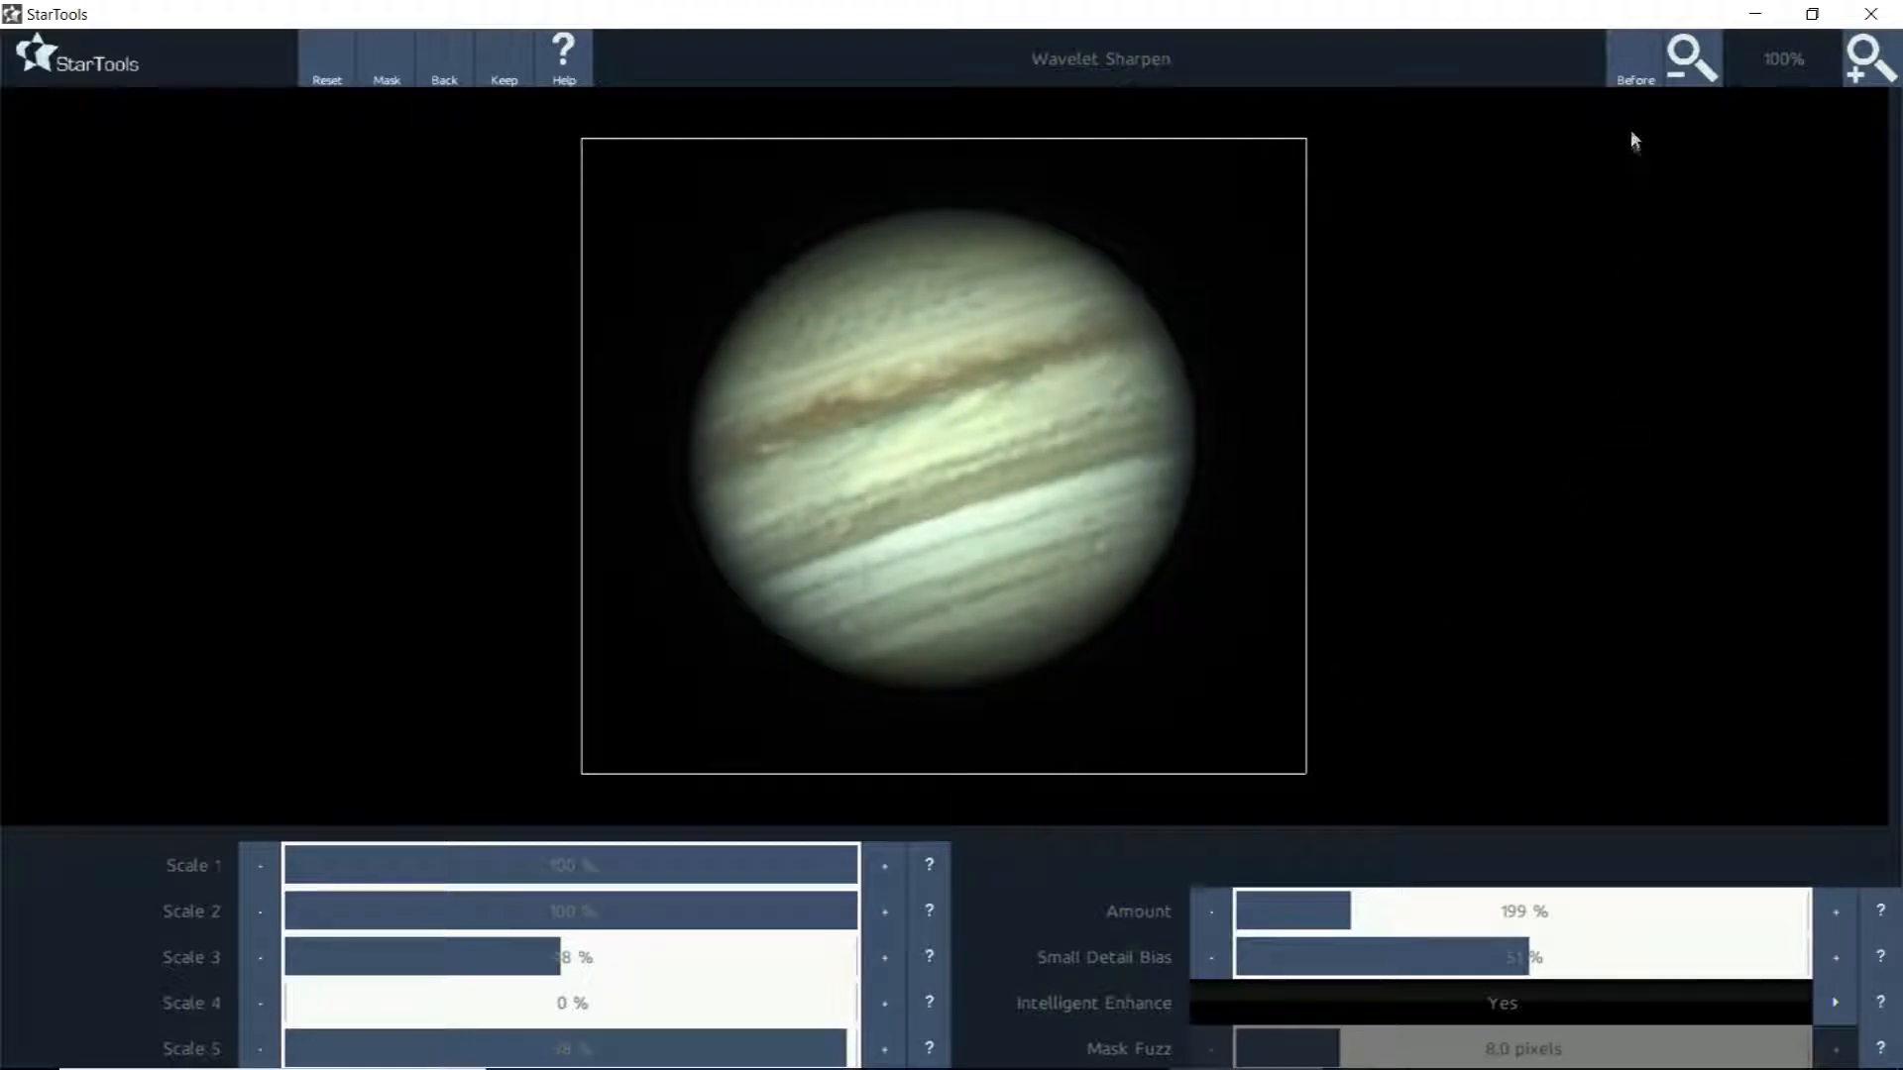
click(1626, 63)
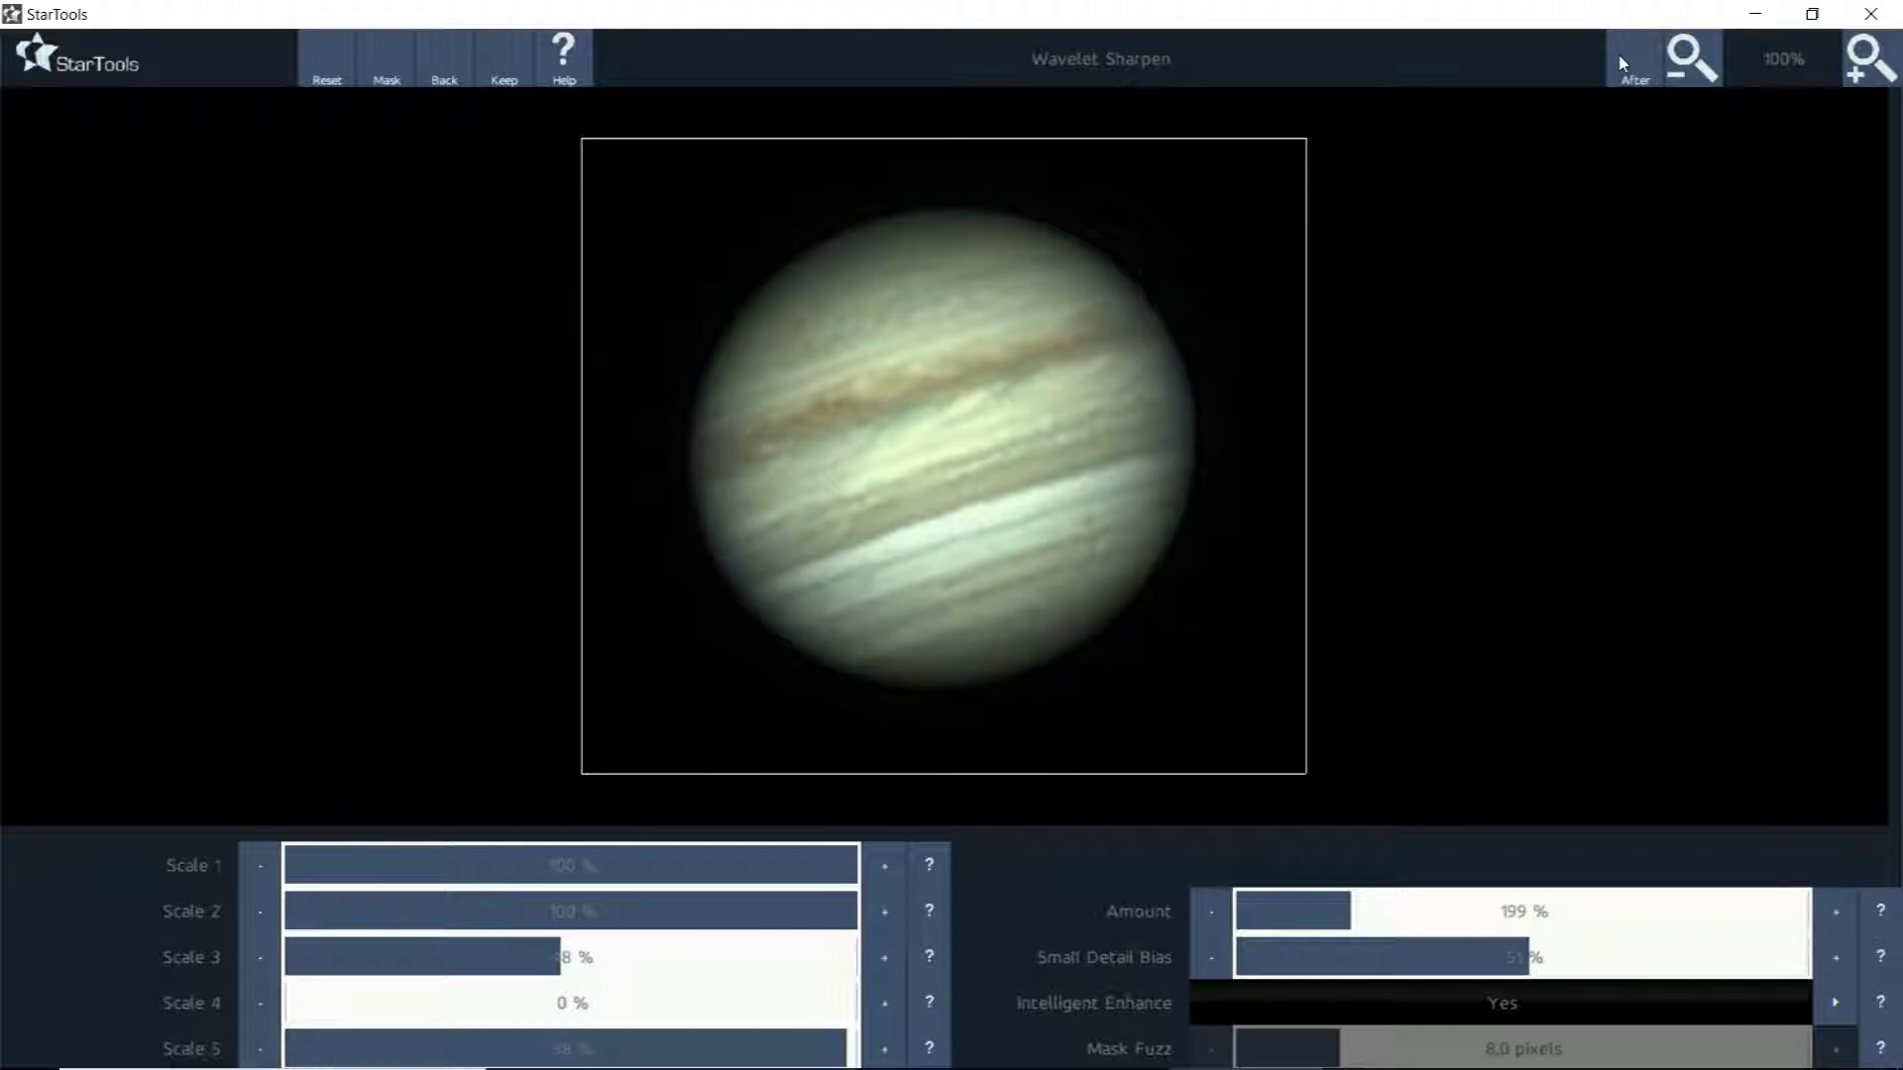
click(1623, 64)
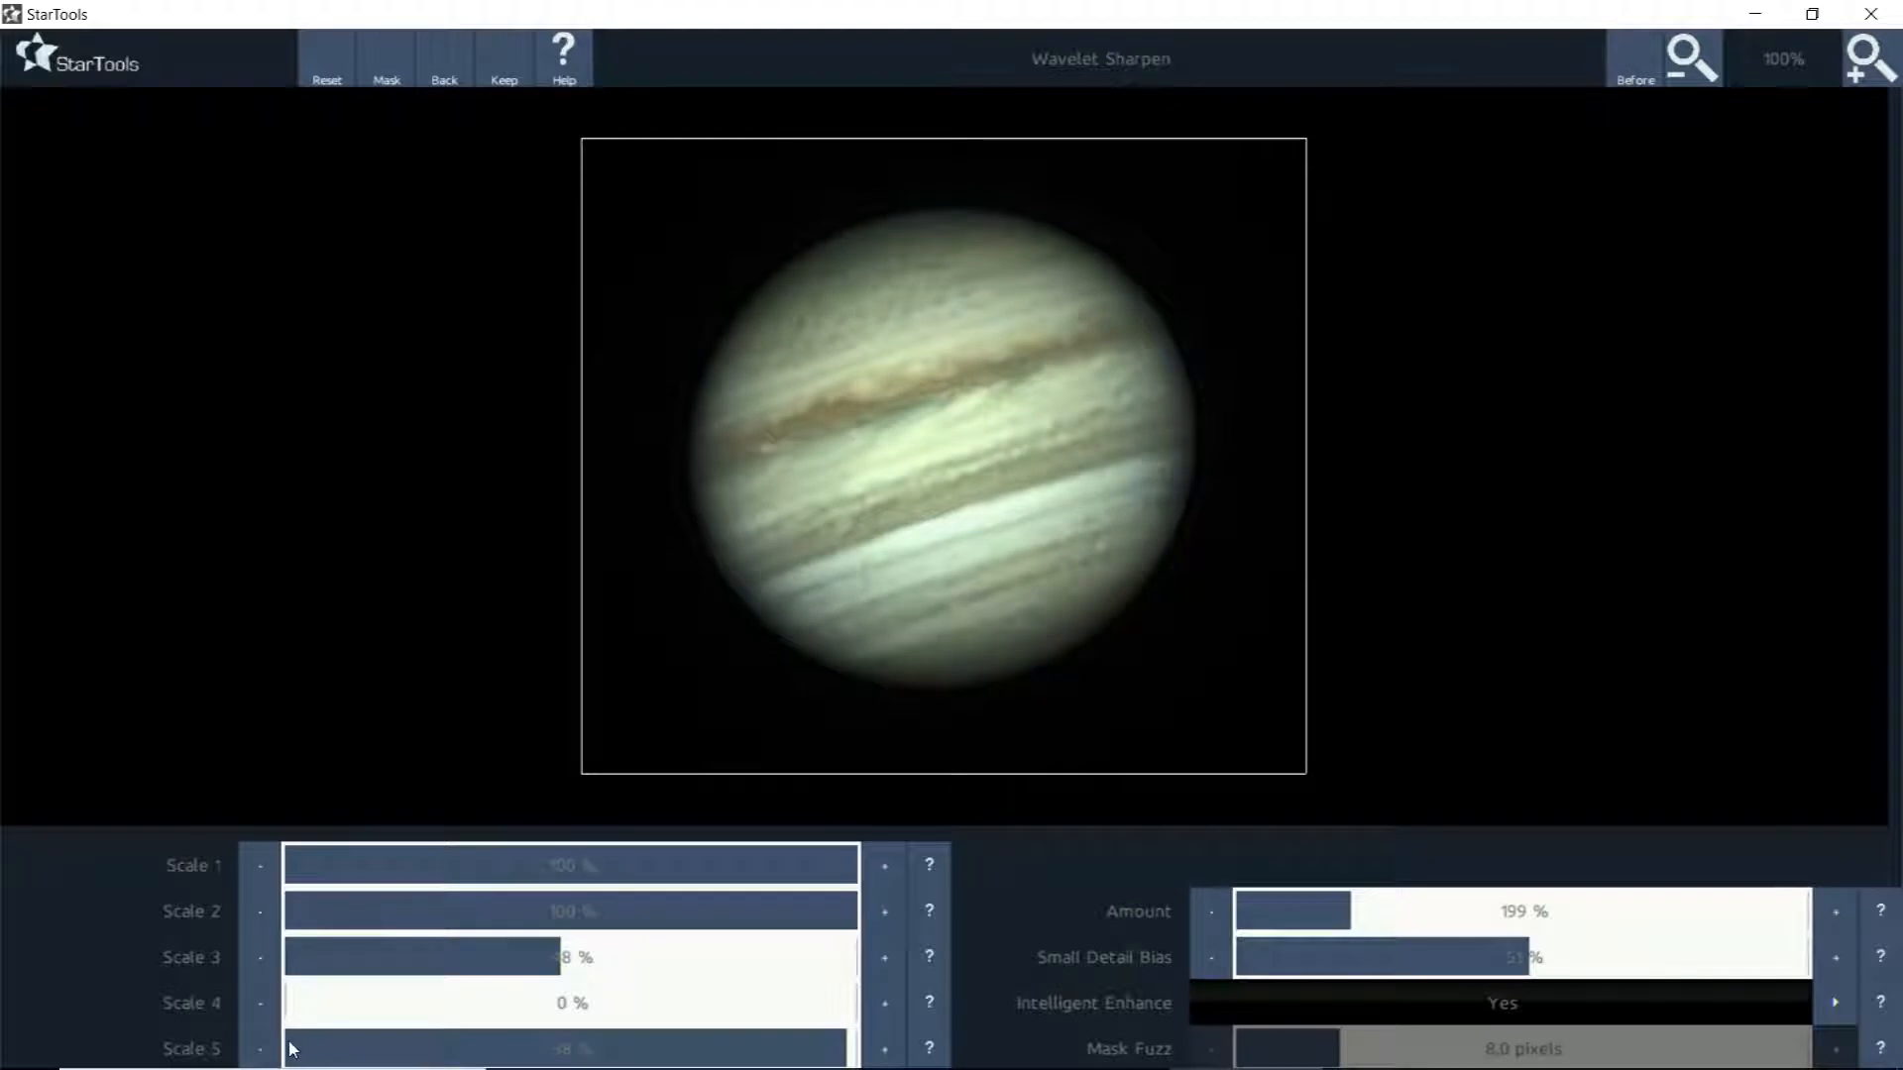
drag(291, 1048, 280, 1047)
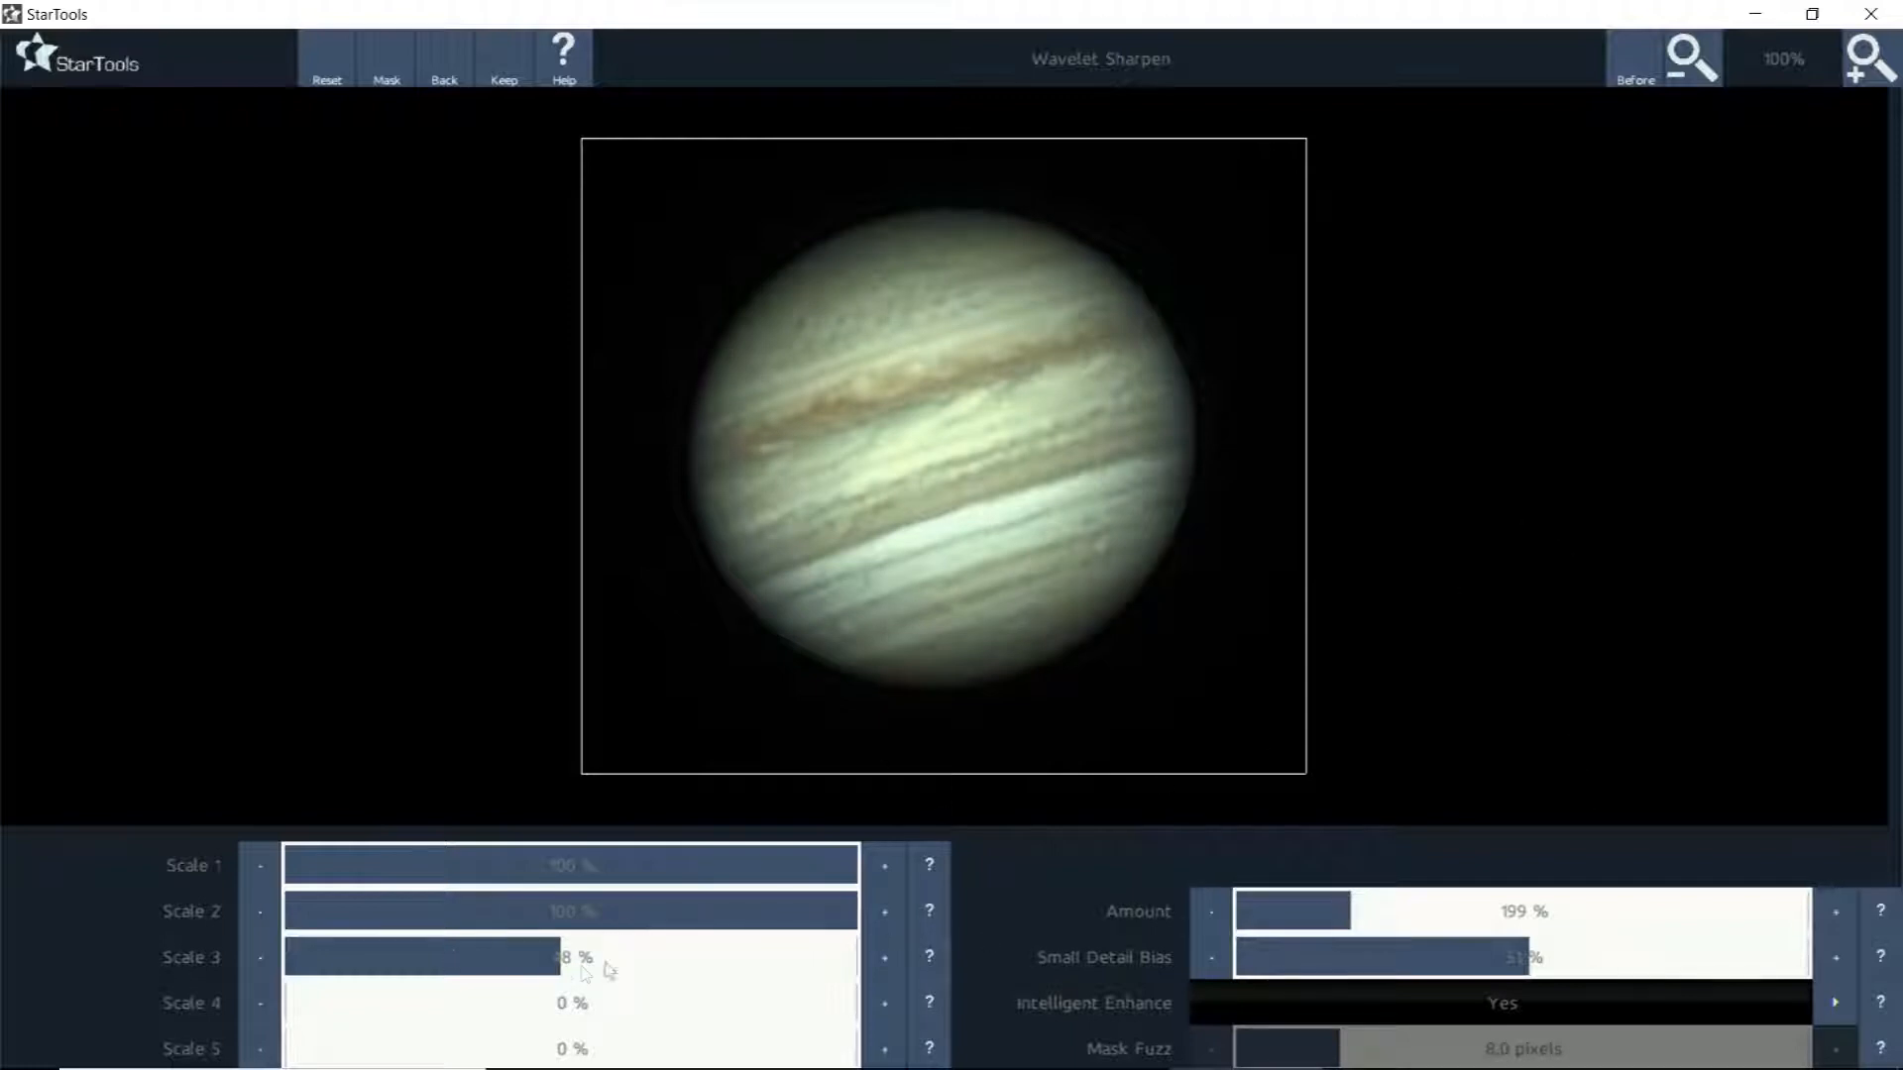
Try Scale 3 at 26% with Amount at 128% against the original, and abandon the wavelet sharpening
click(476, 957)
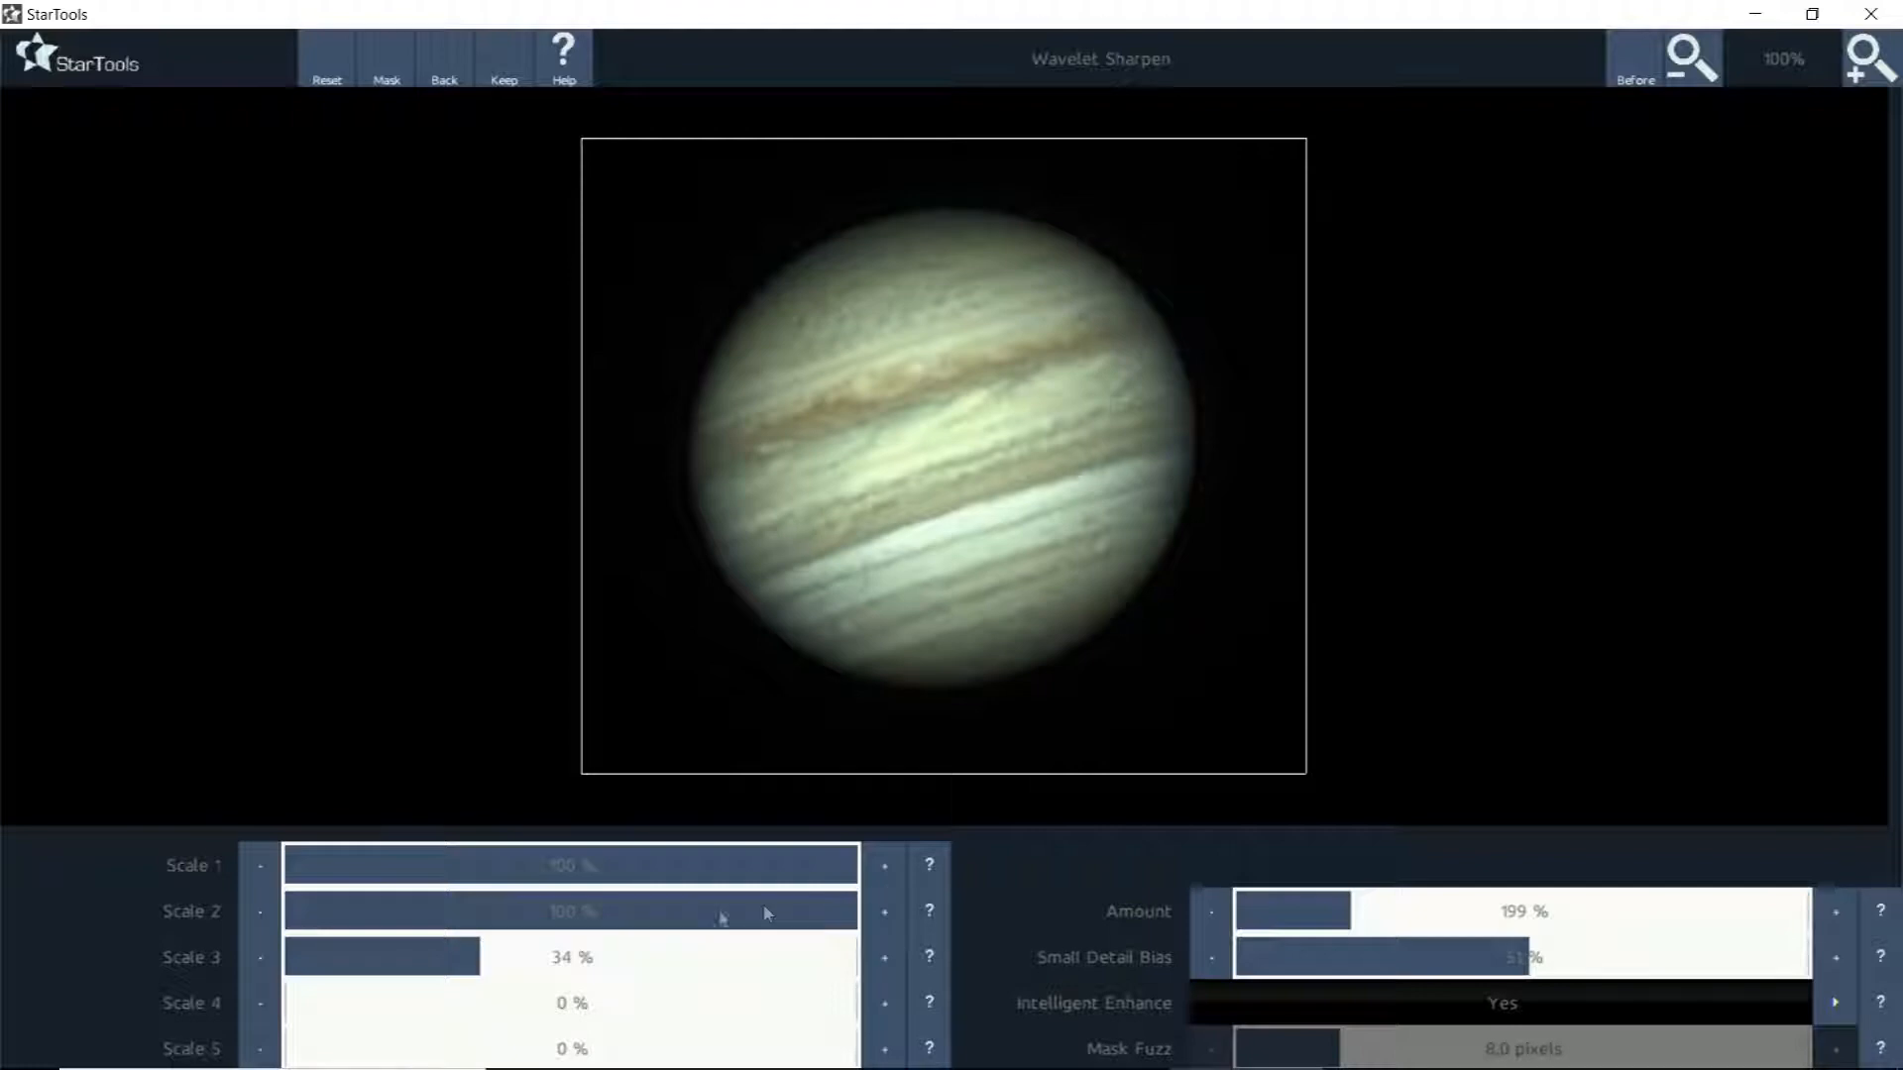
click(436, 960)
click(1312, 917)
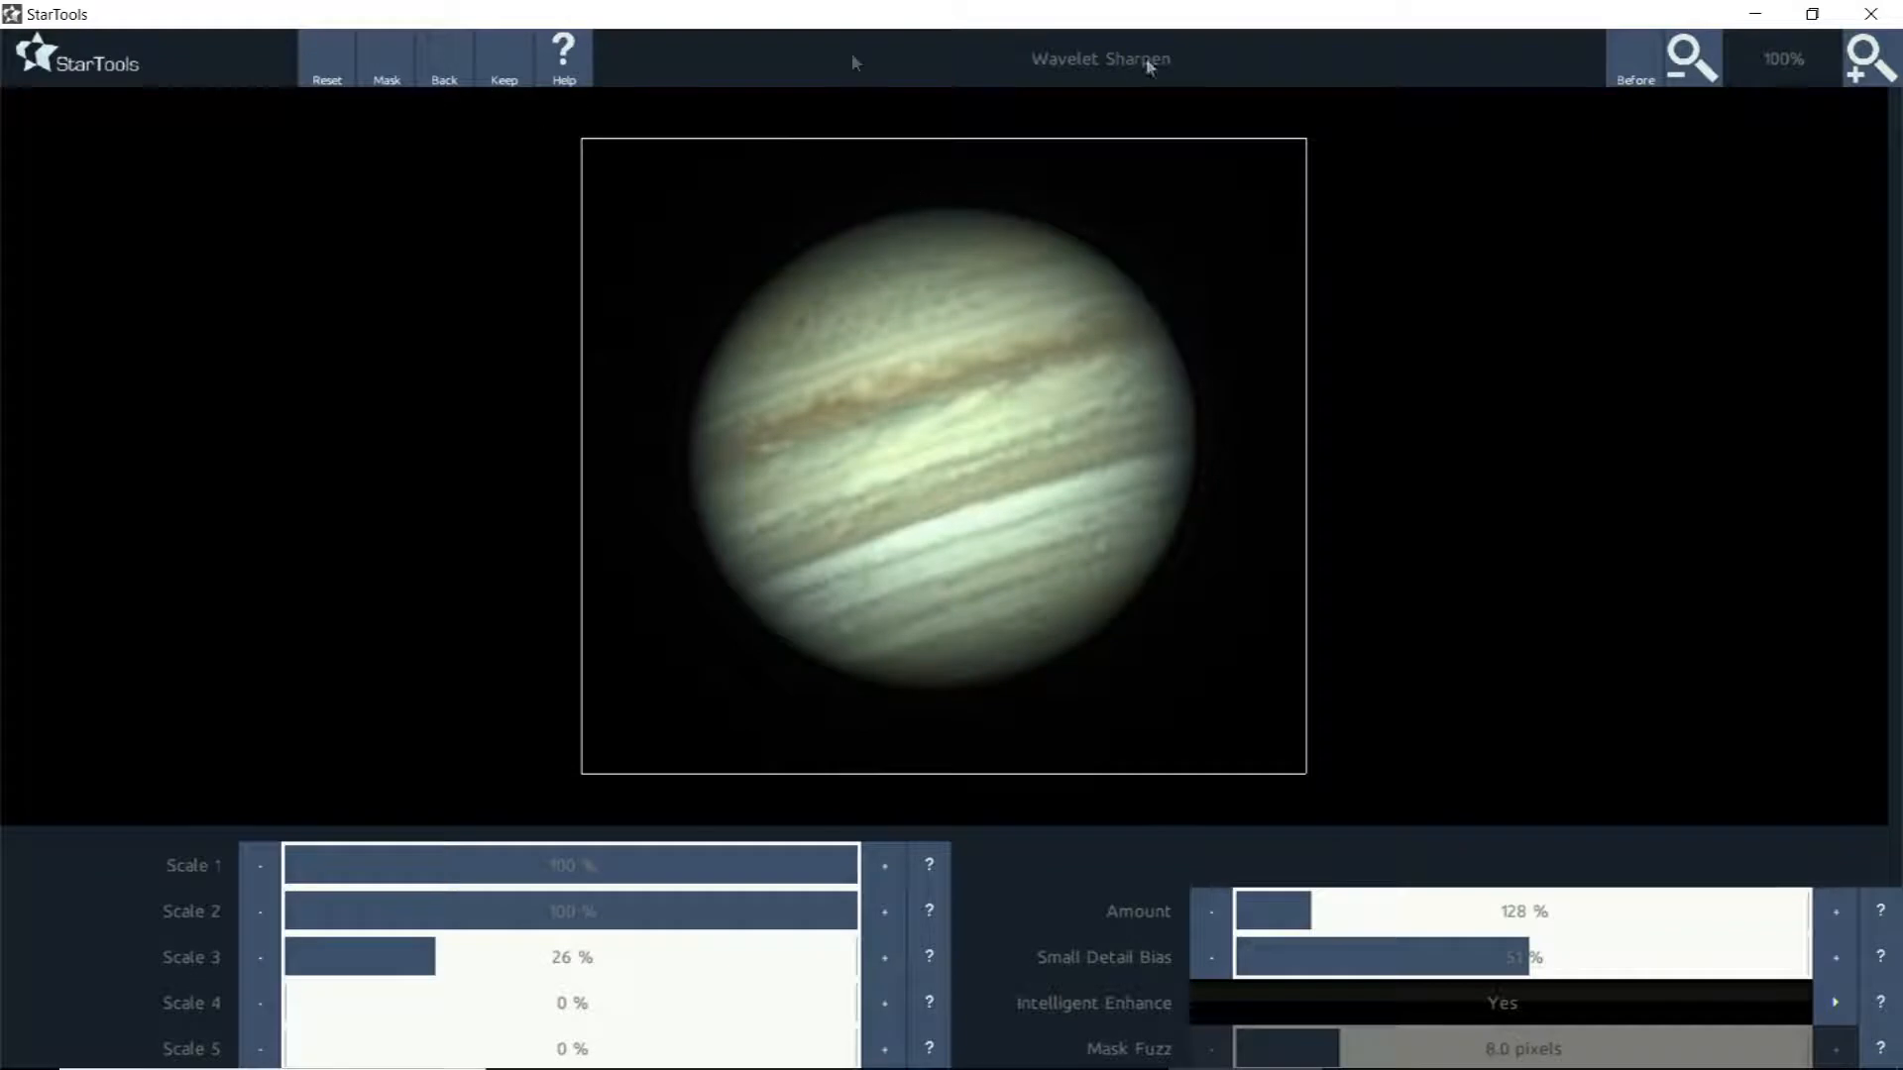
click(1639, 74)
click(1639, 74)
click(452, 81)
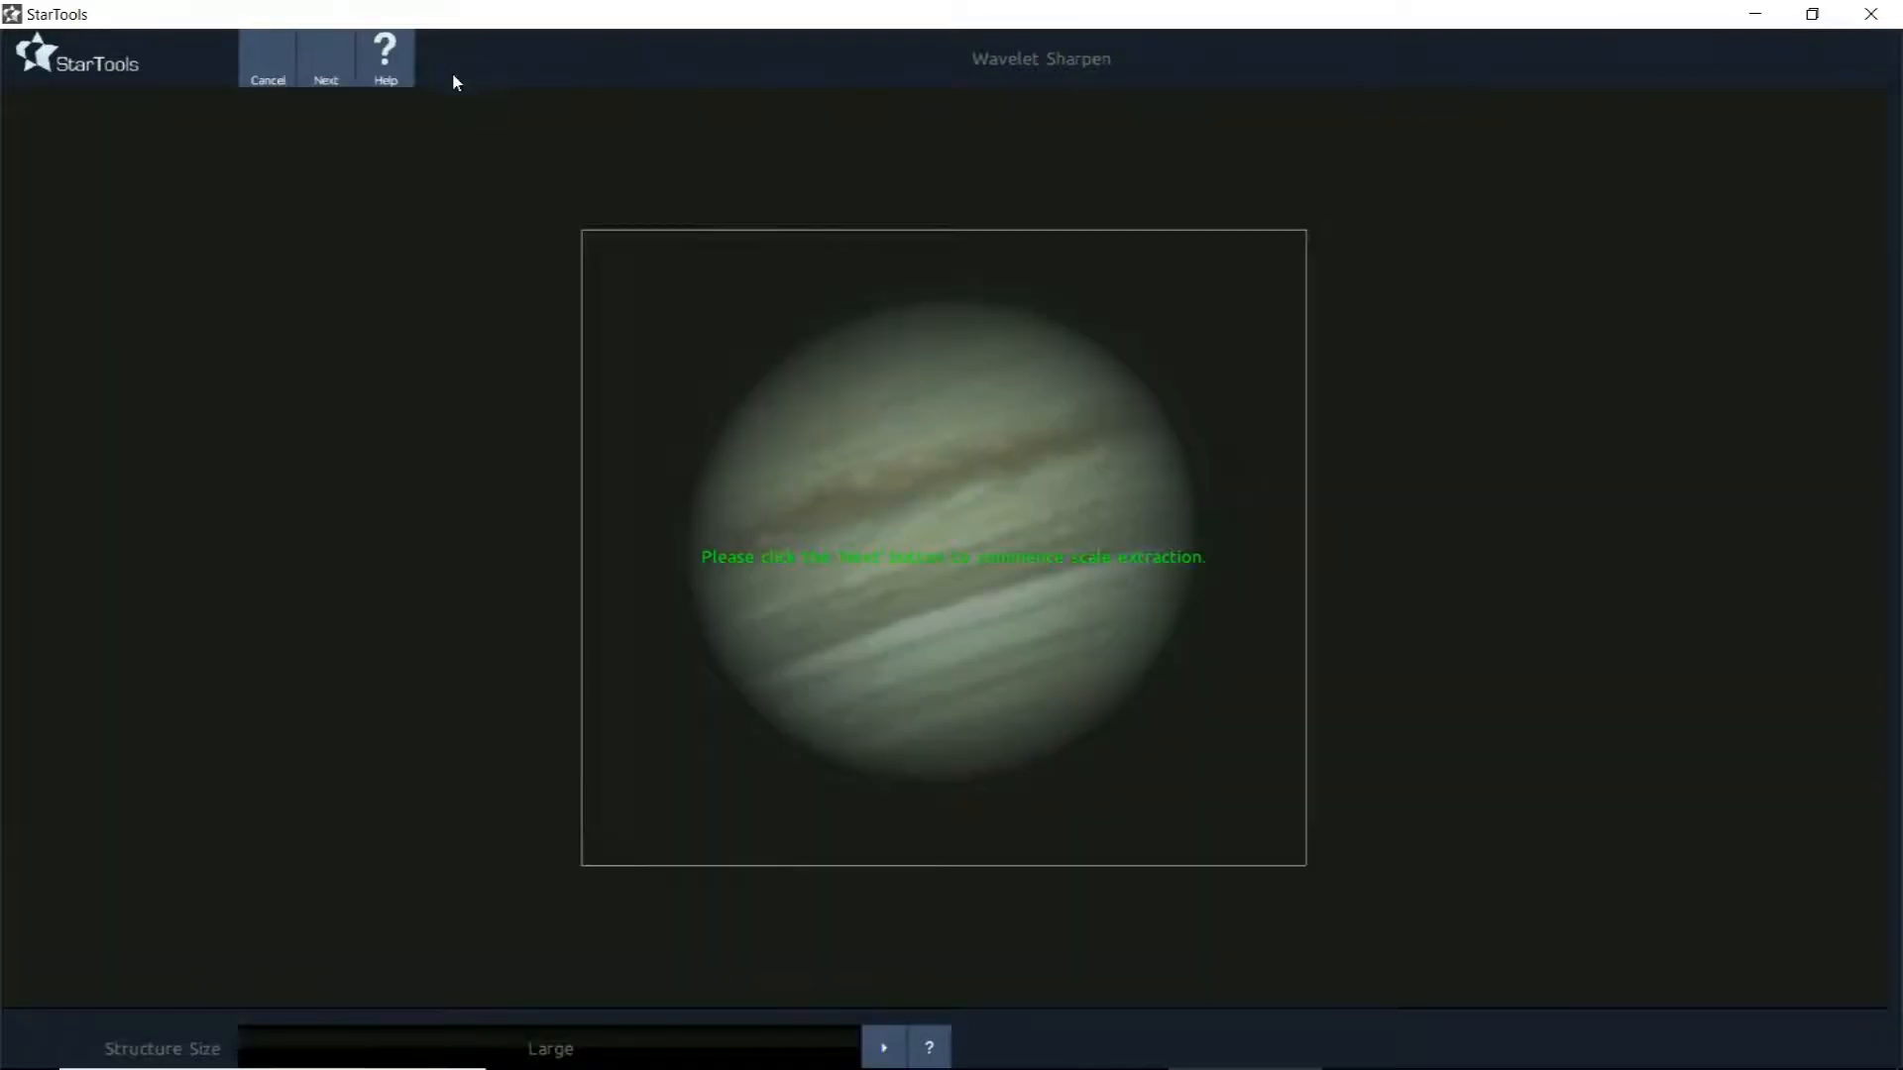
click(265, 83)
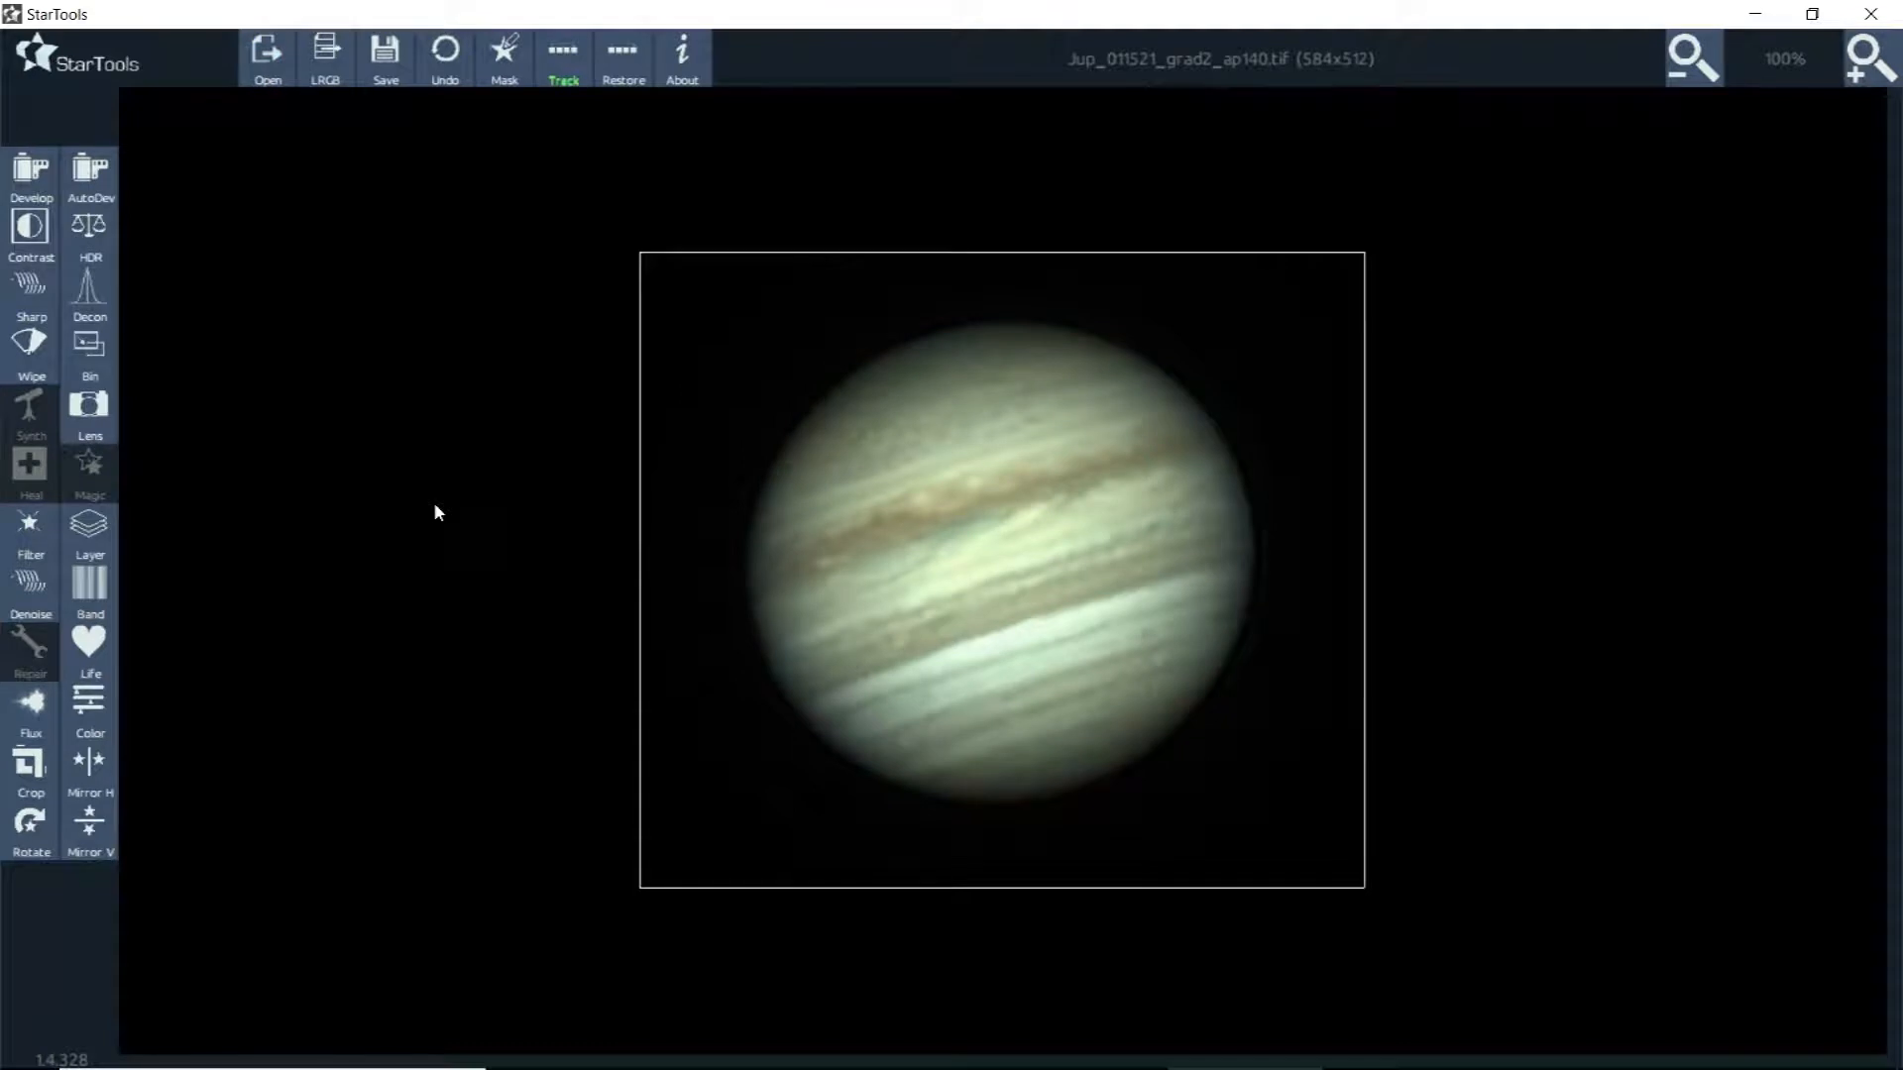
click(35, 178)
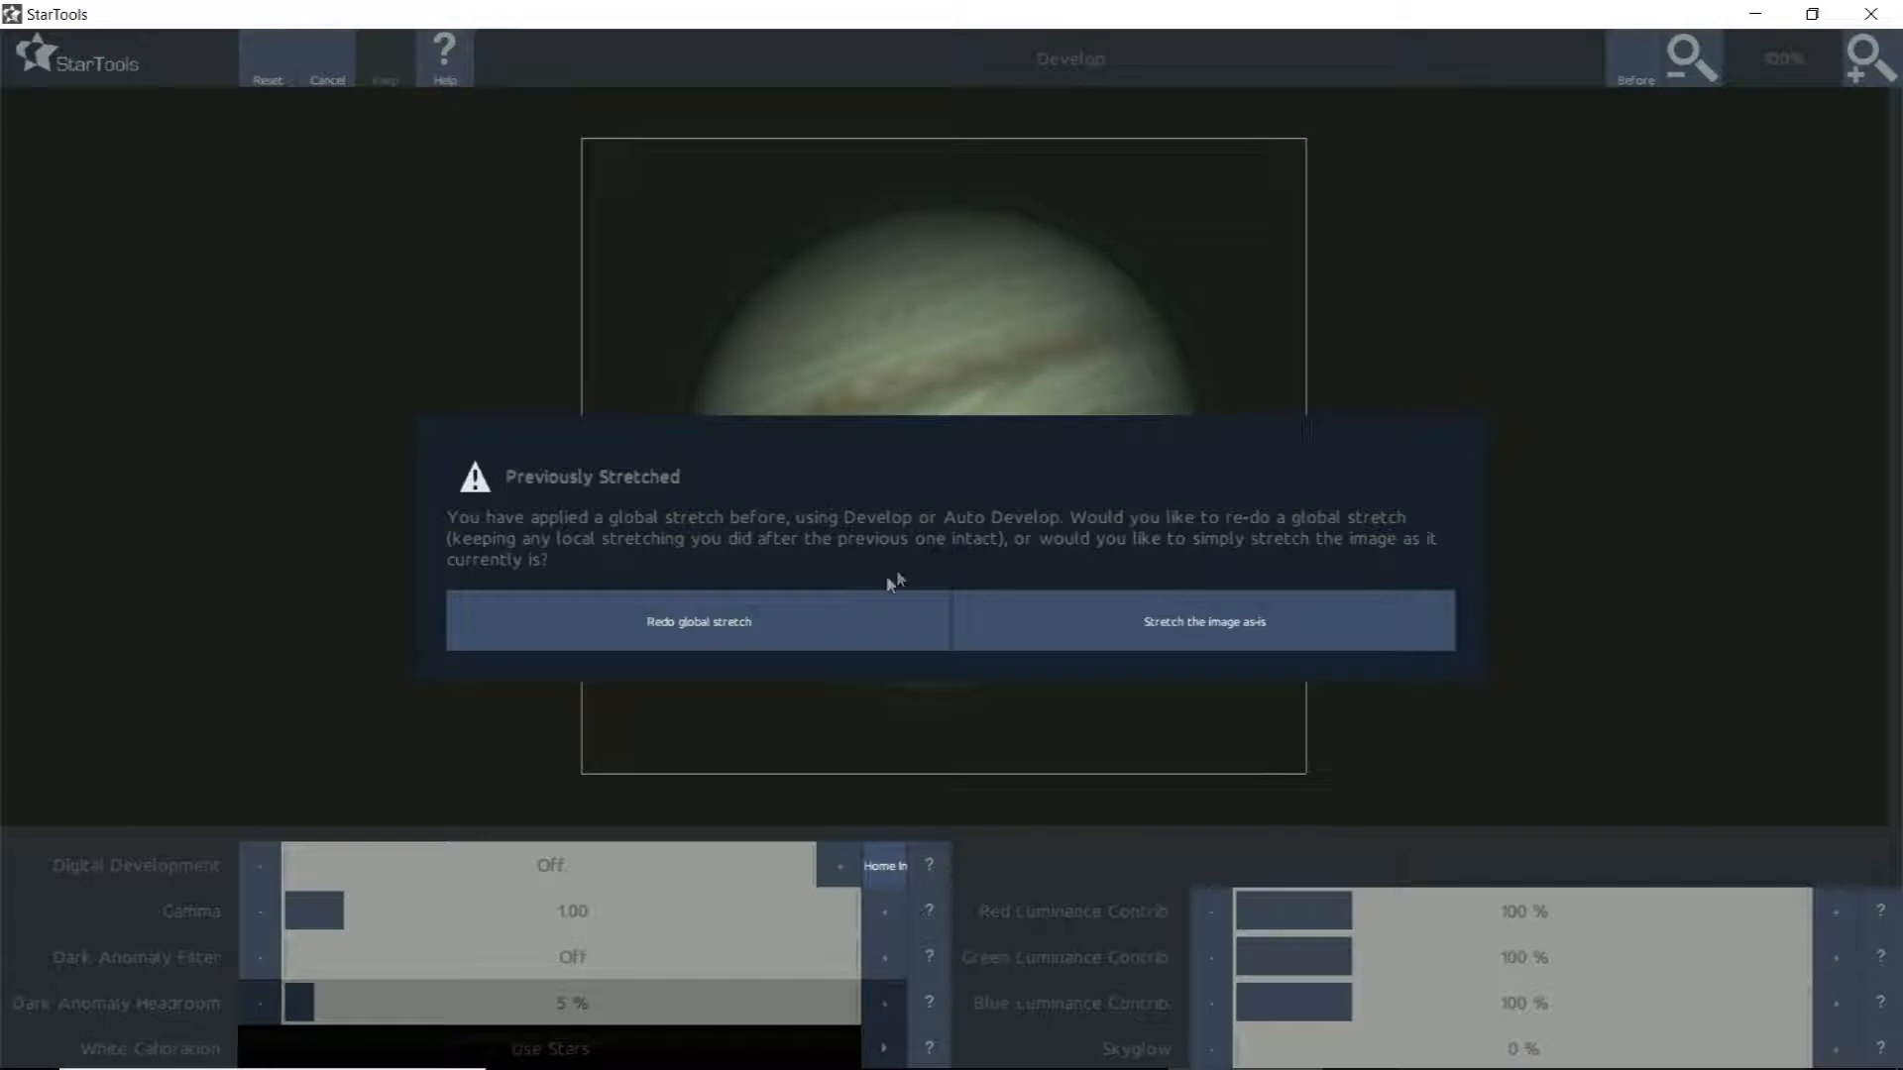
click(735, 633)
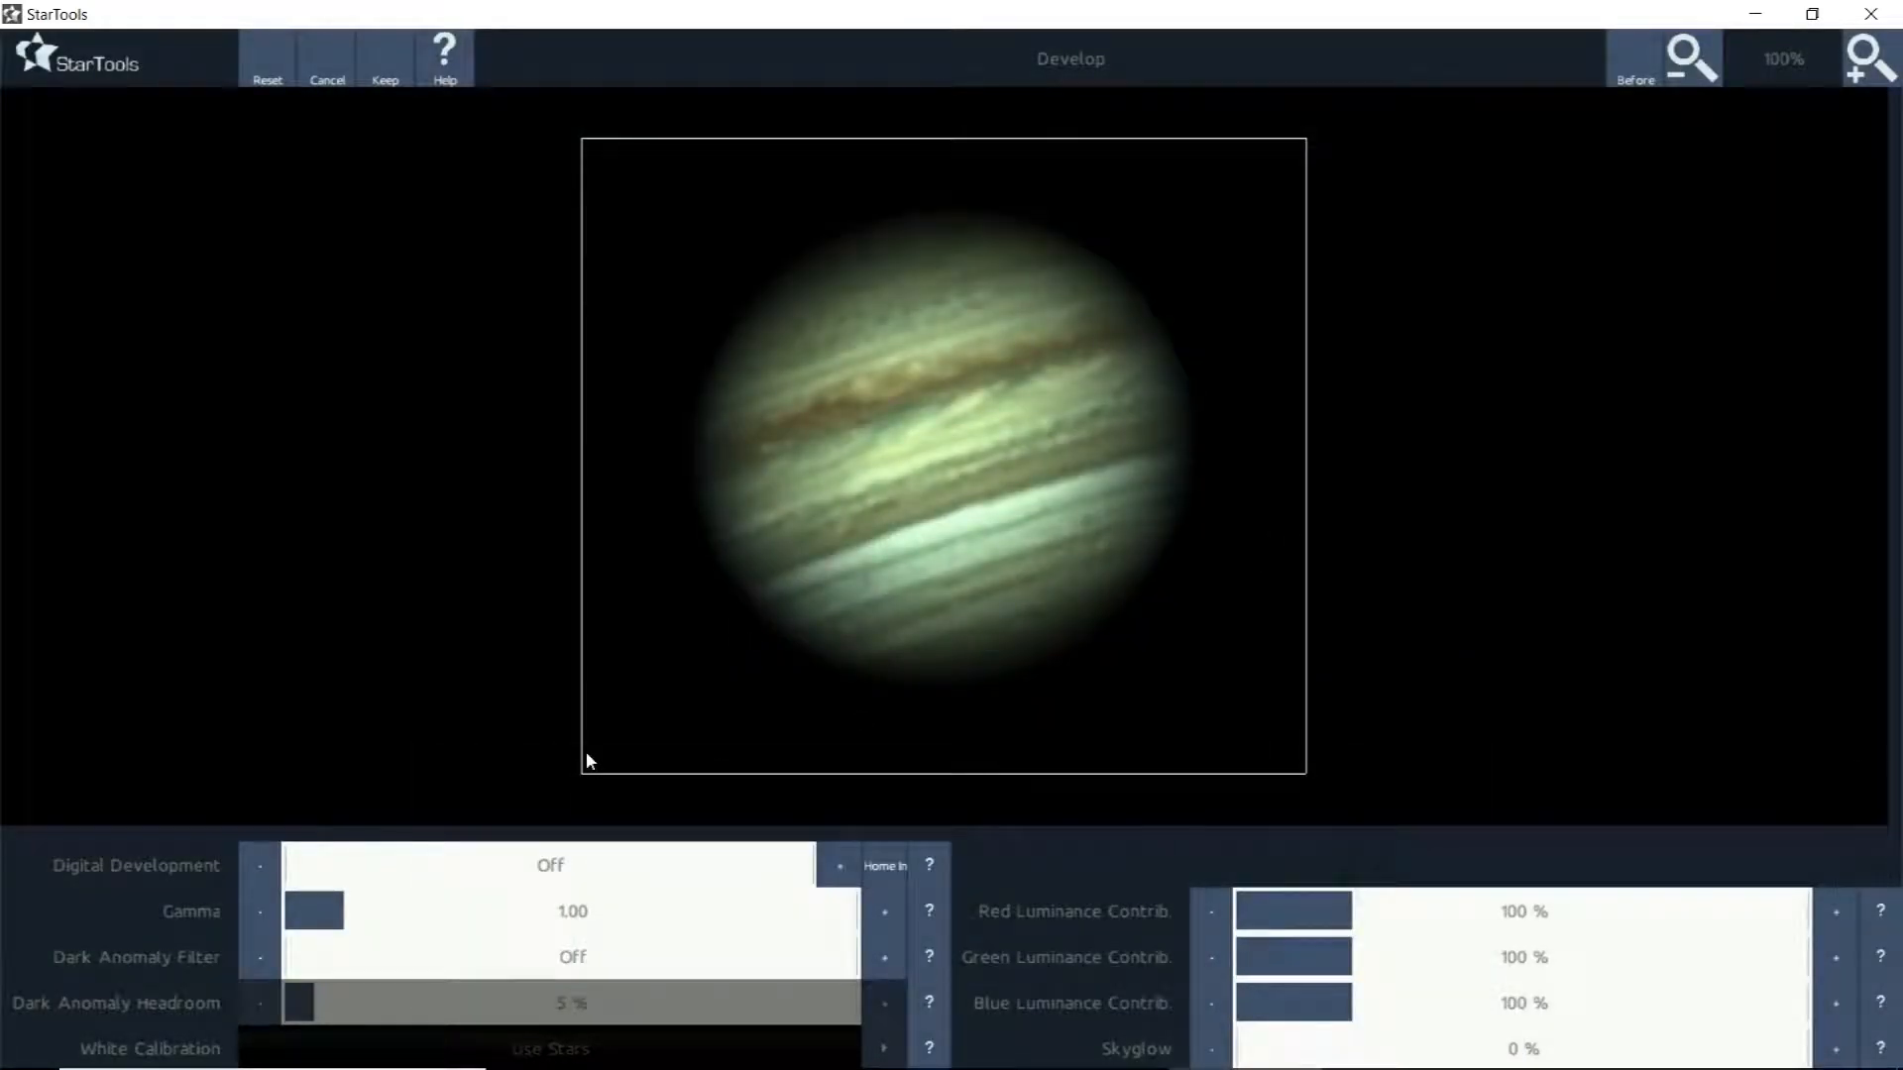
click(378, 921)
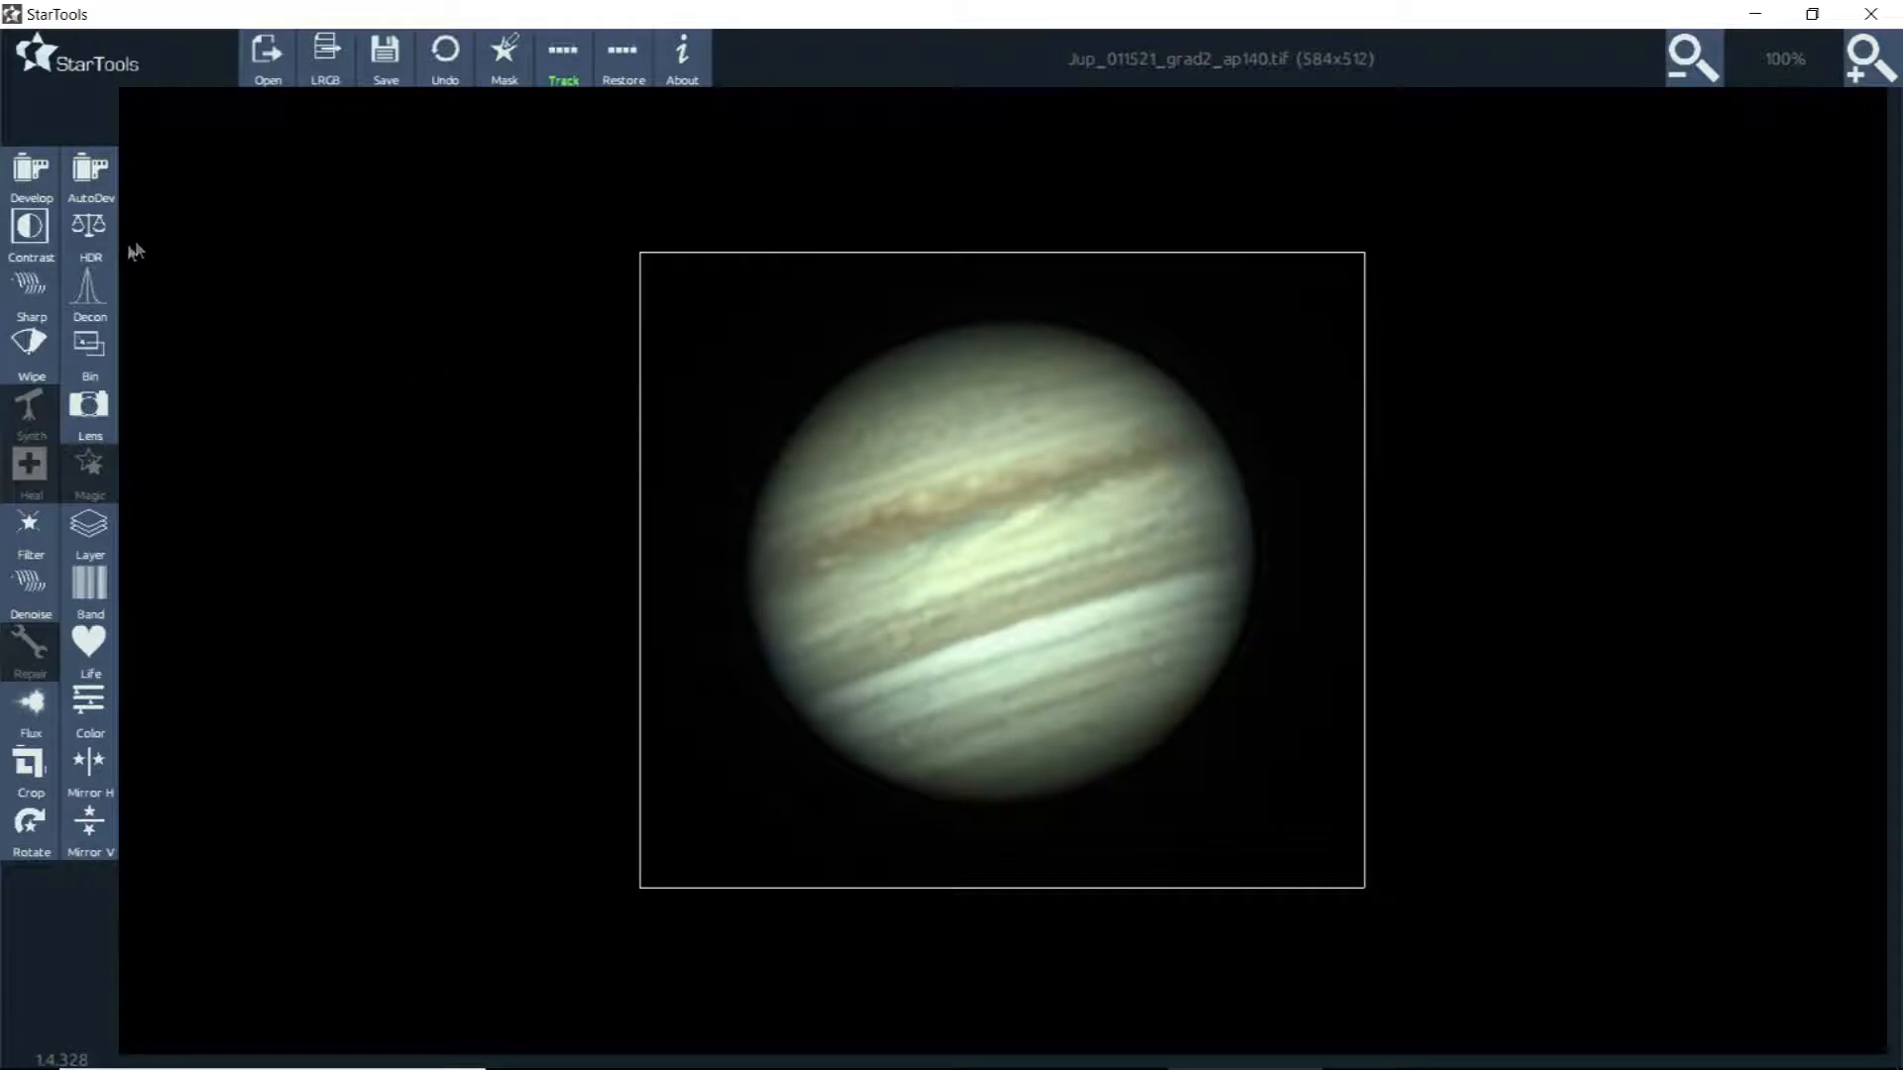
Run the Contrast module on Jupiter at its default settings and compare the result with the original
click(31, 251)
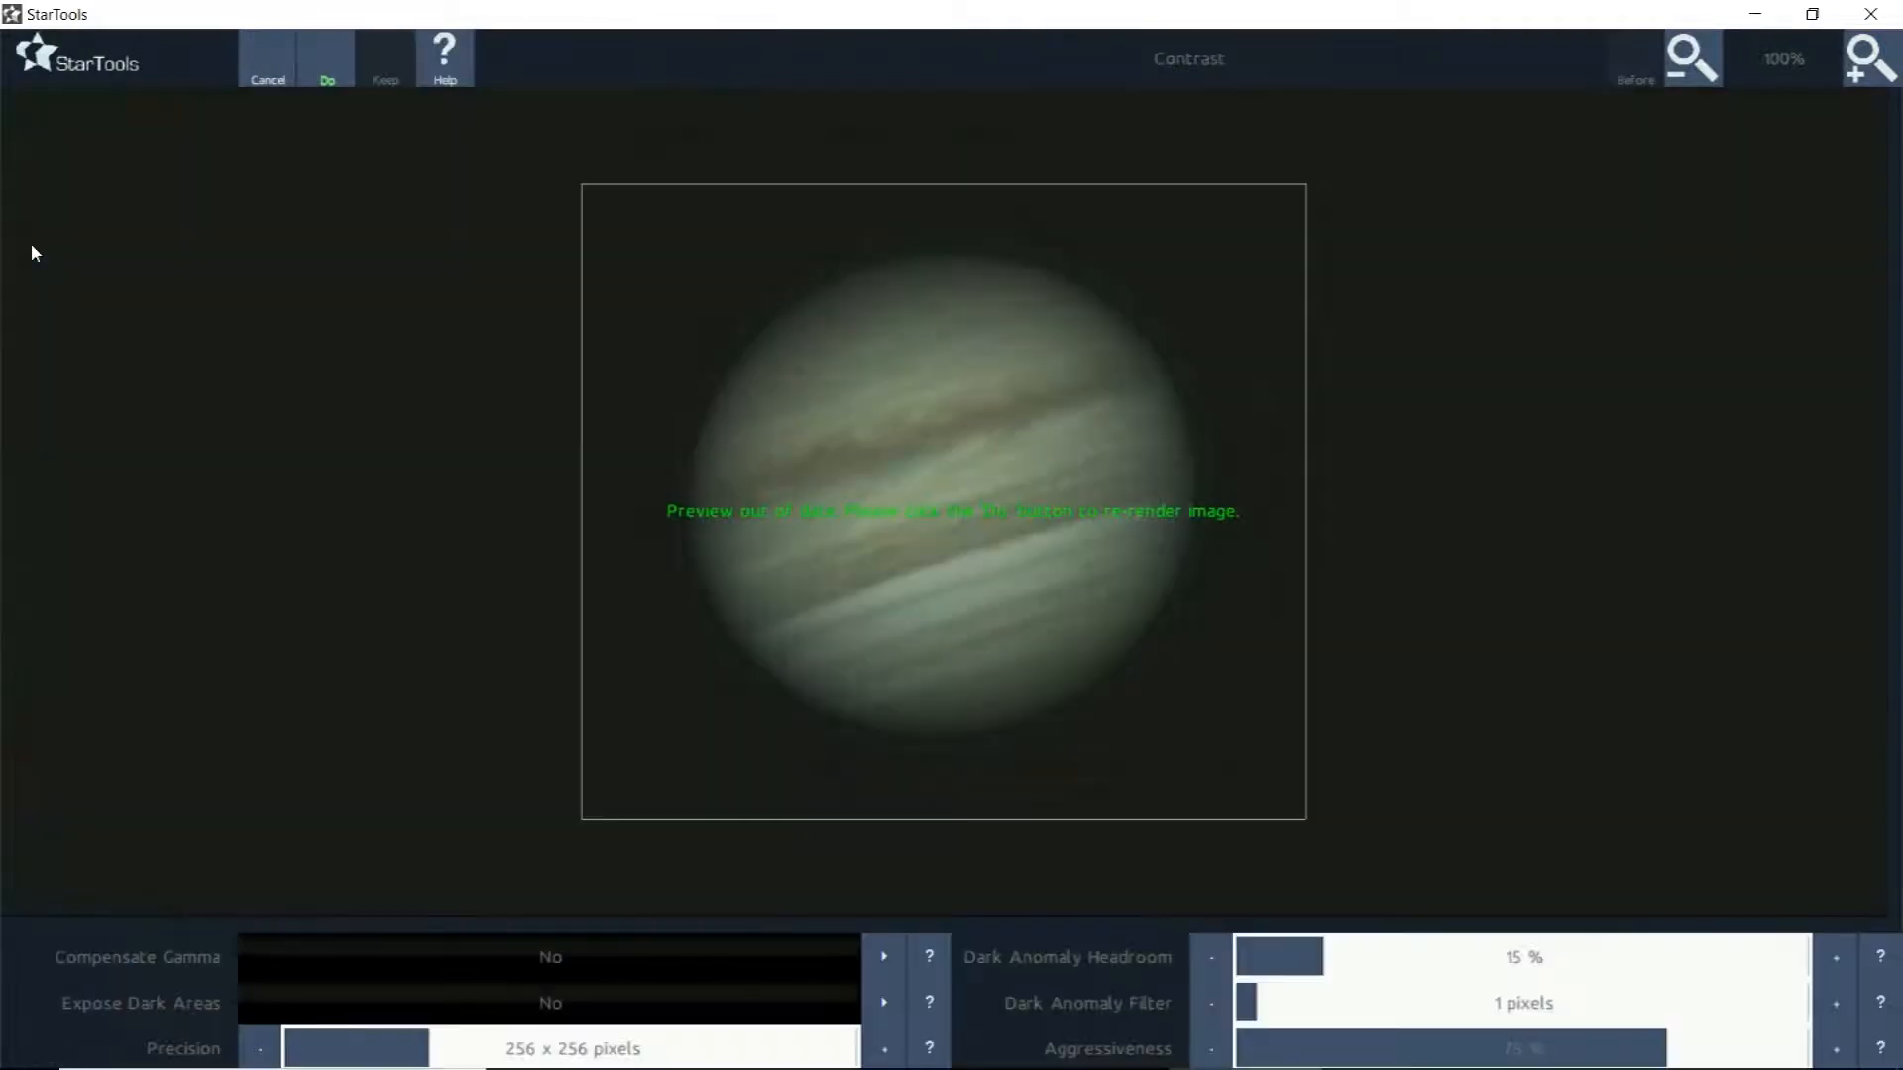
click(326, 79)
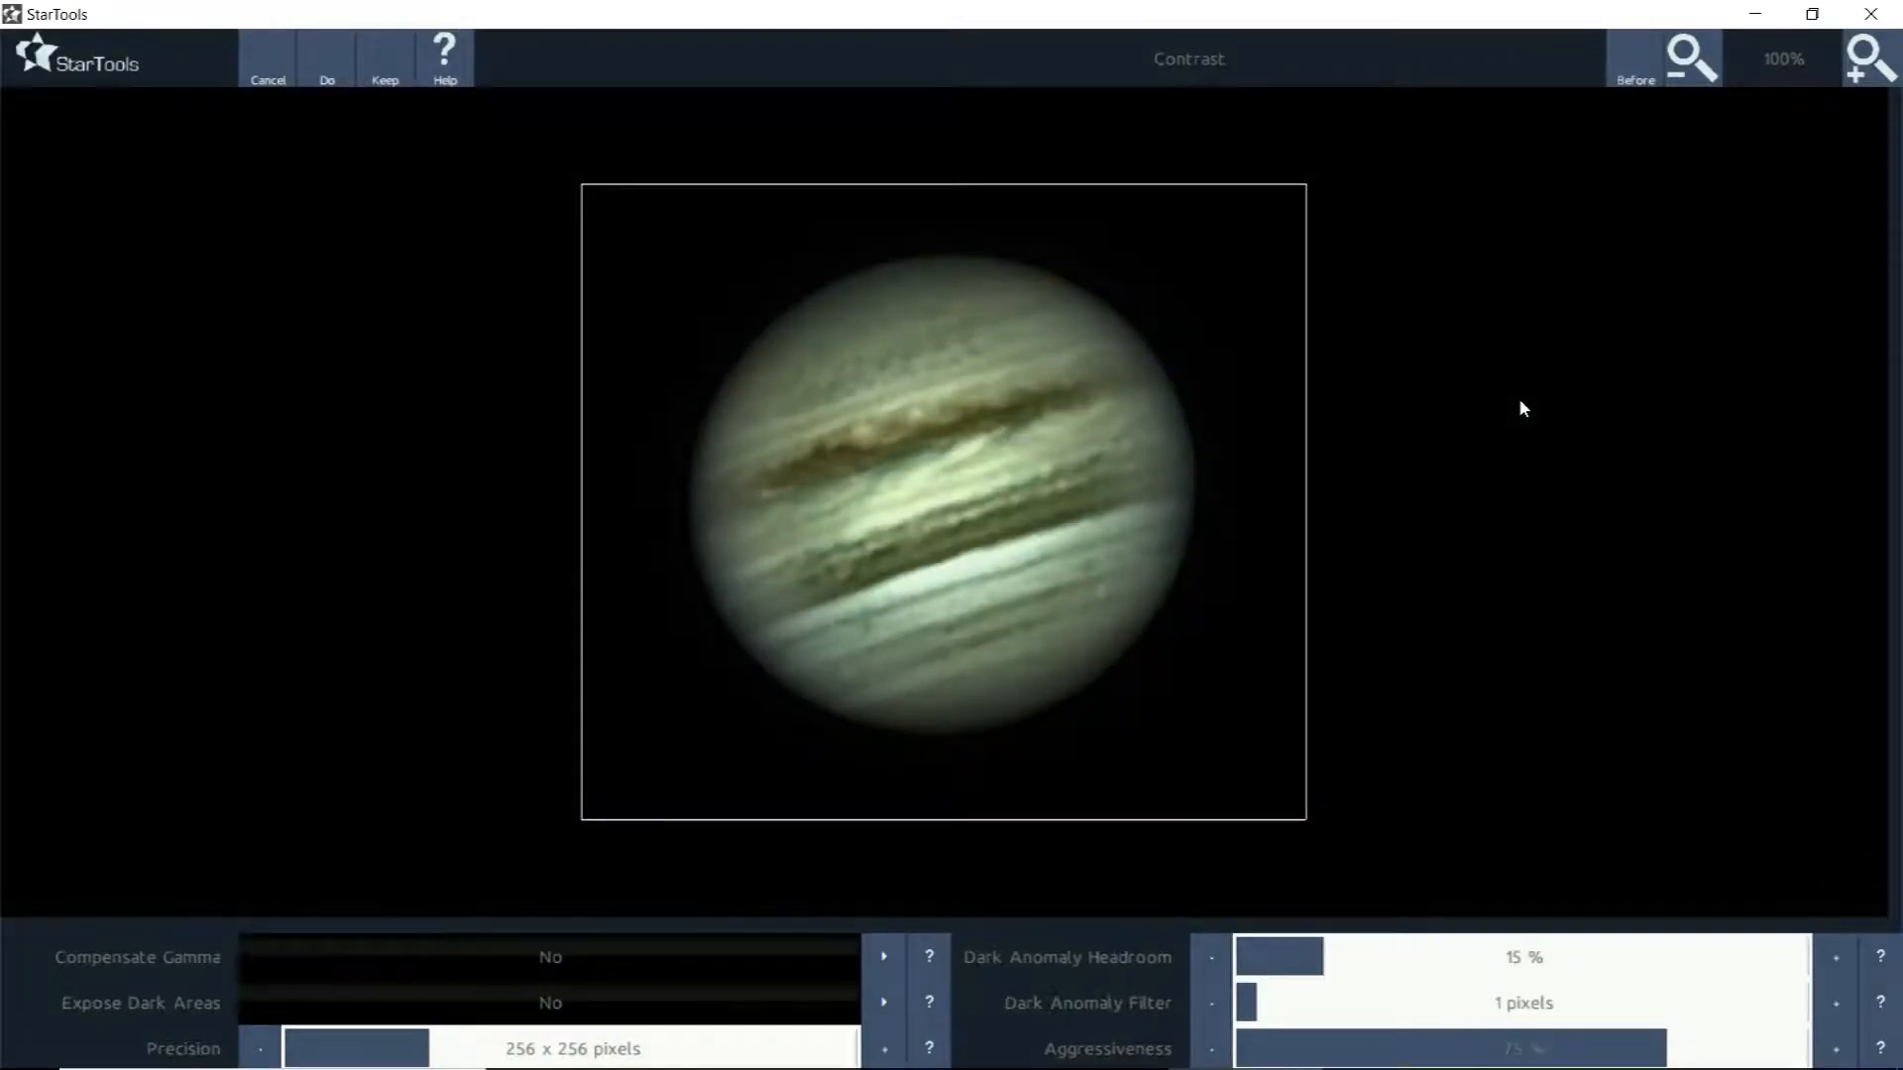
click(1636, 78)
click(1636, 78)
Lower the Contrast Aggressiveness to 43%, then to 32%, re-rendering the image at each value
drag(1510, 1054, 1484, 1052)
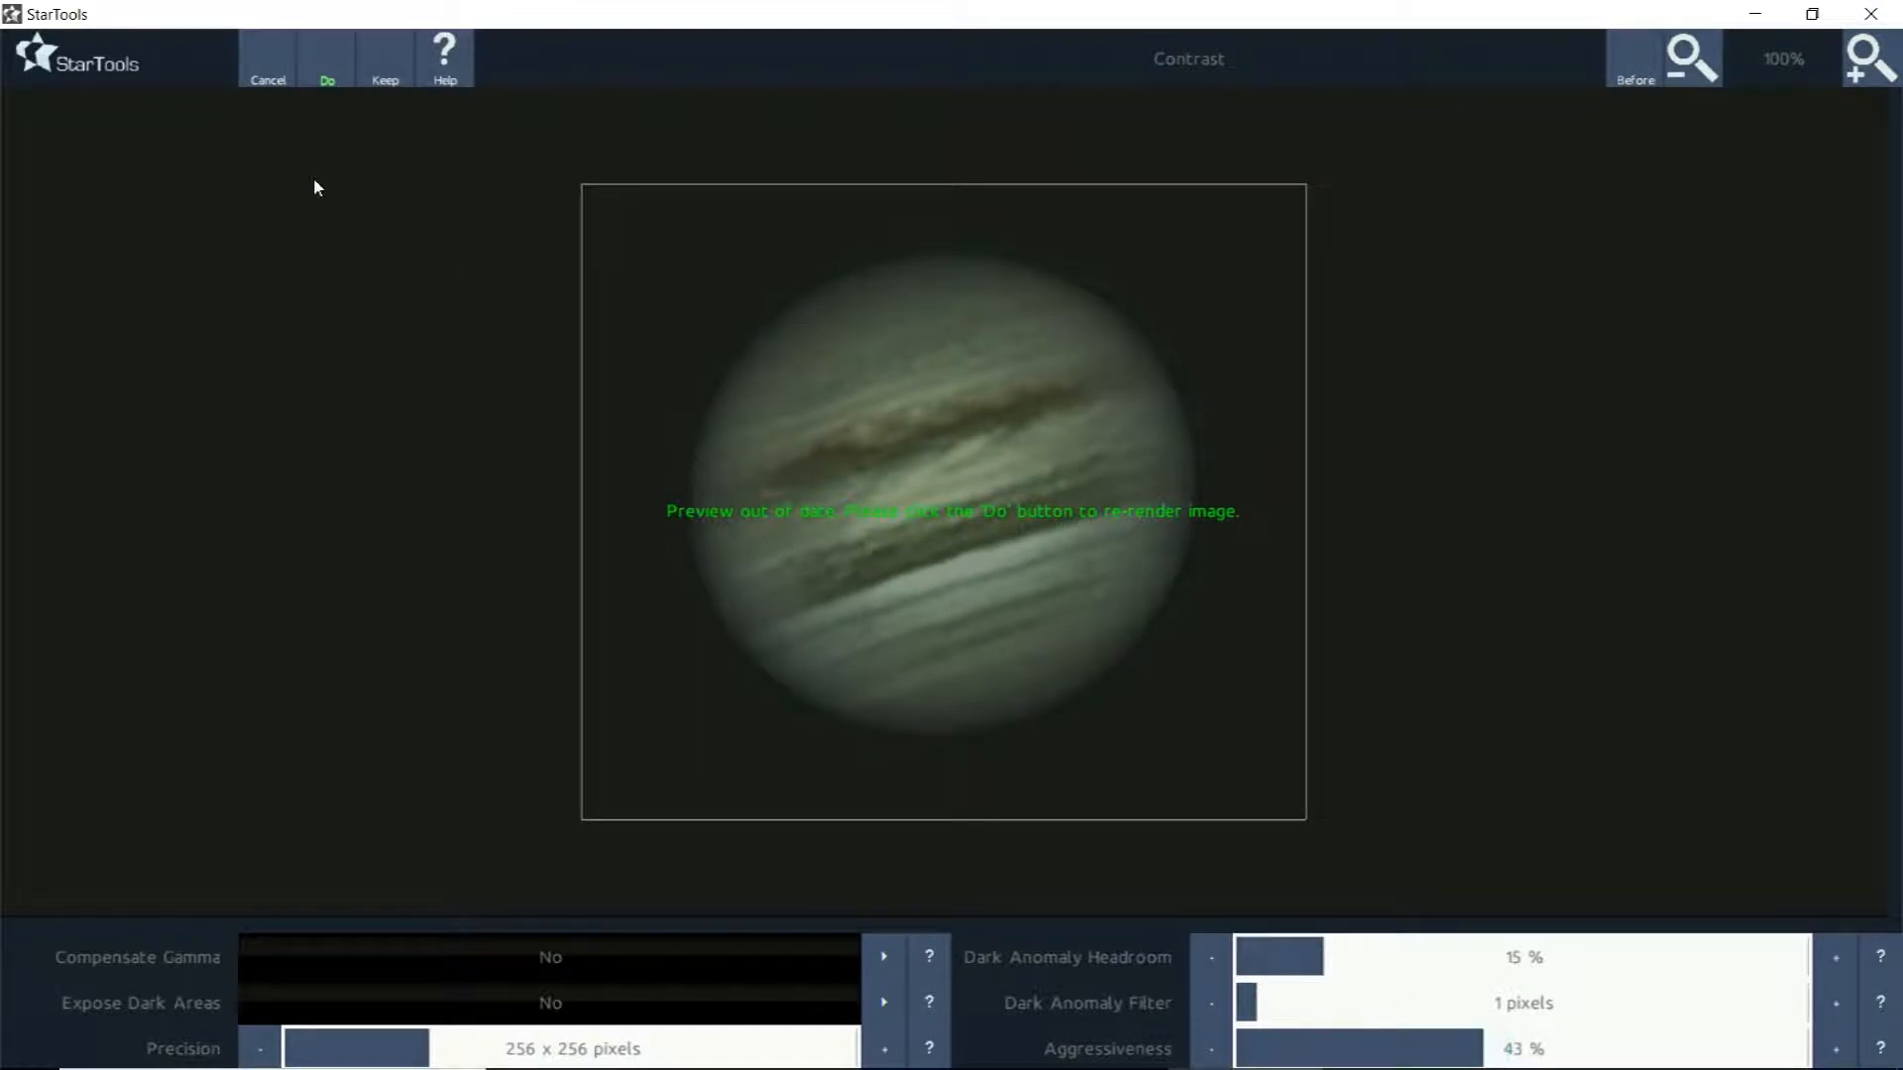
click(330, 73)
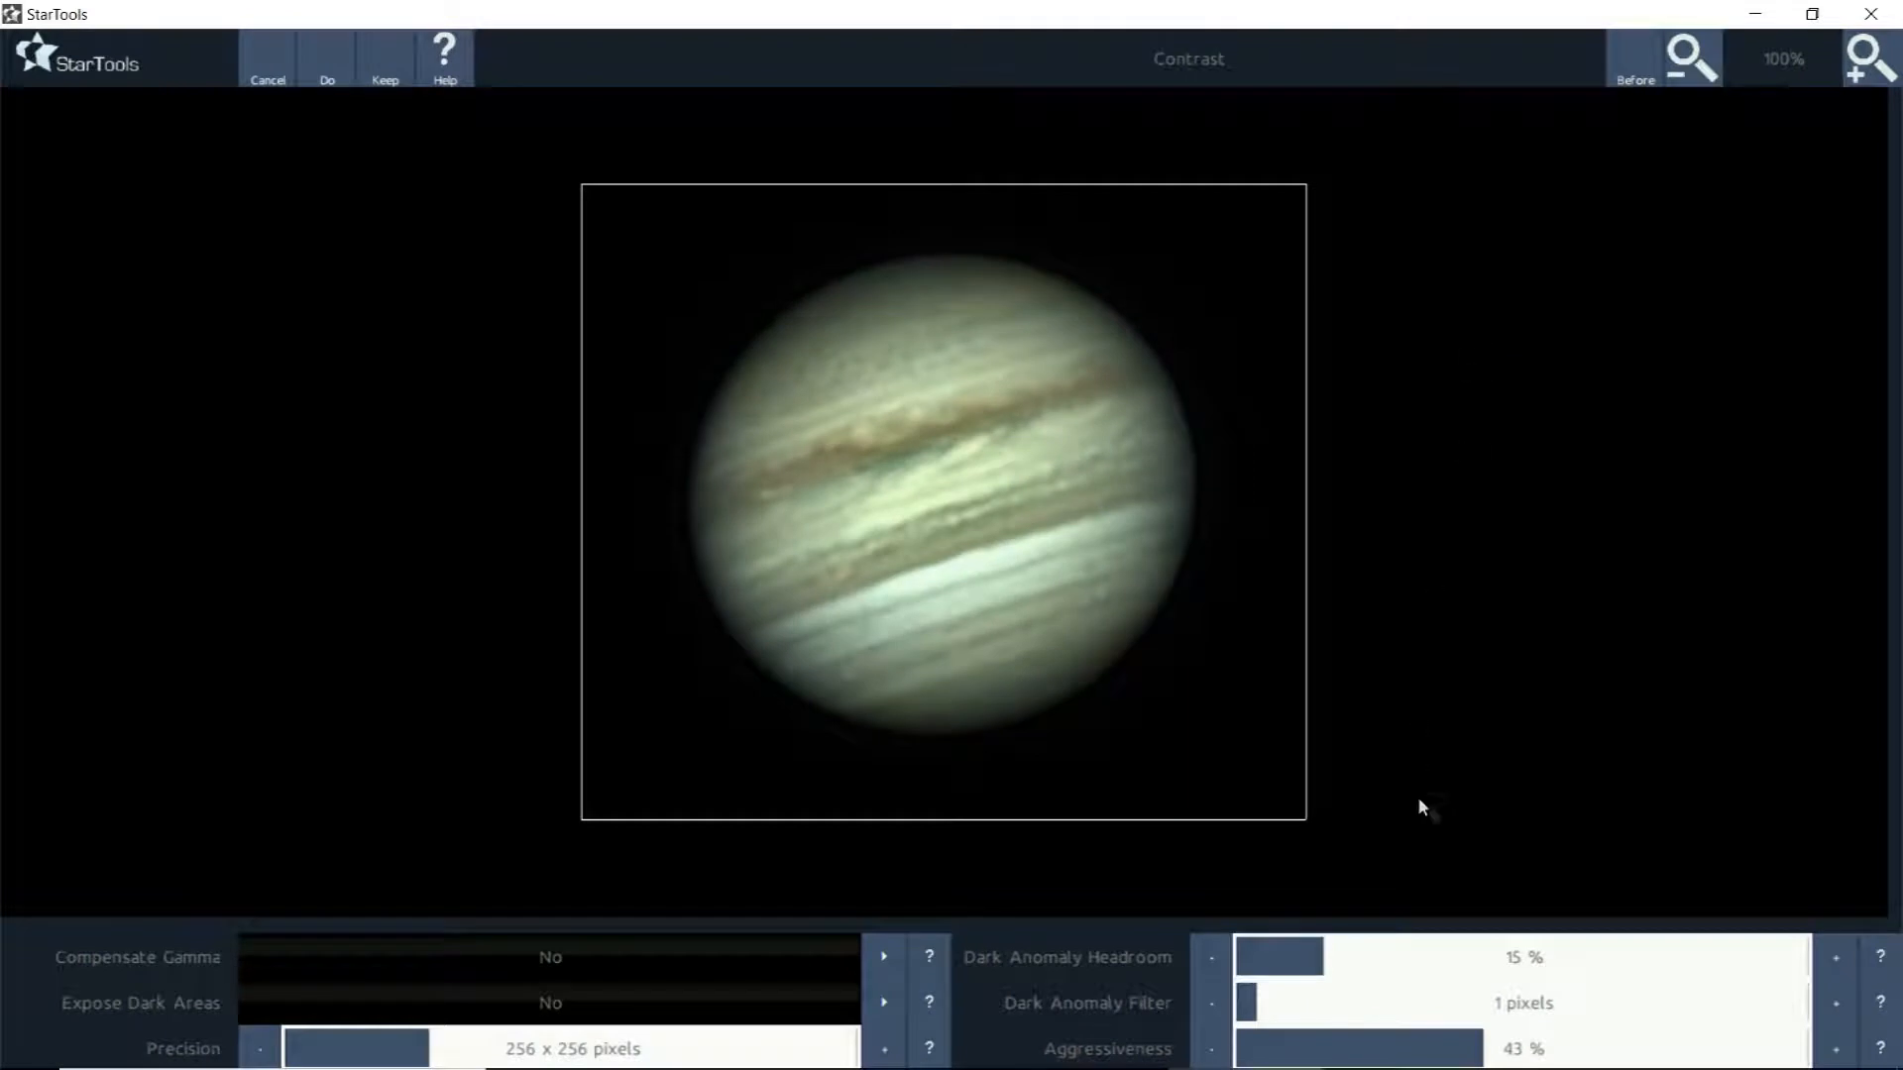
click(1424, 1058)
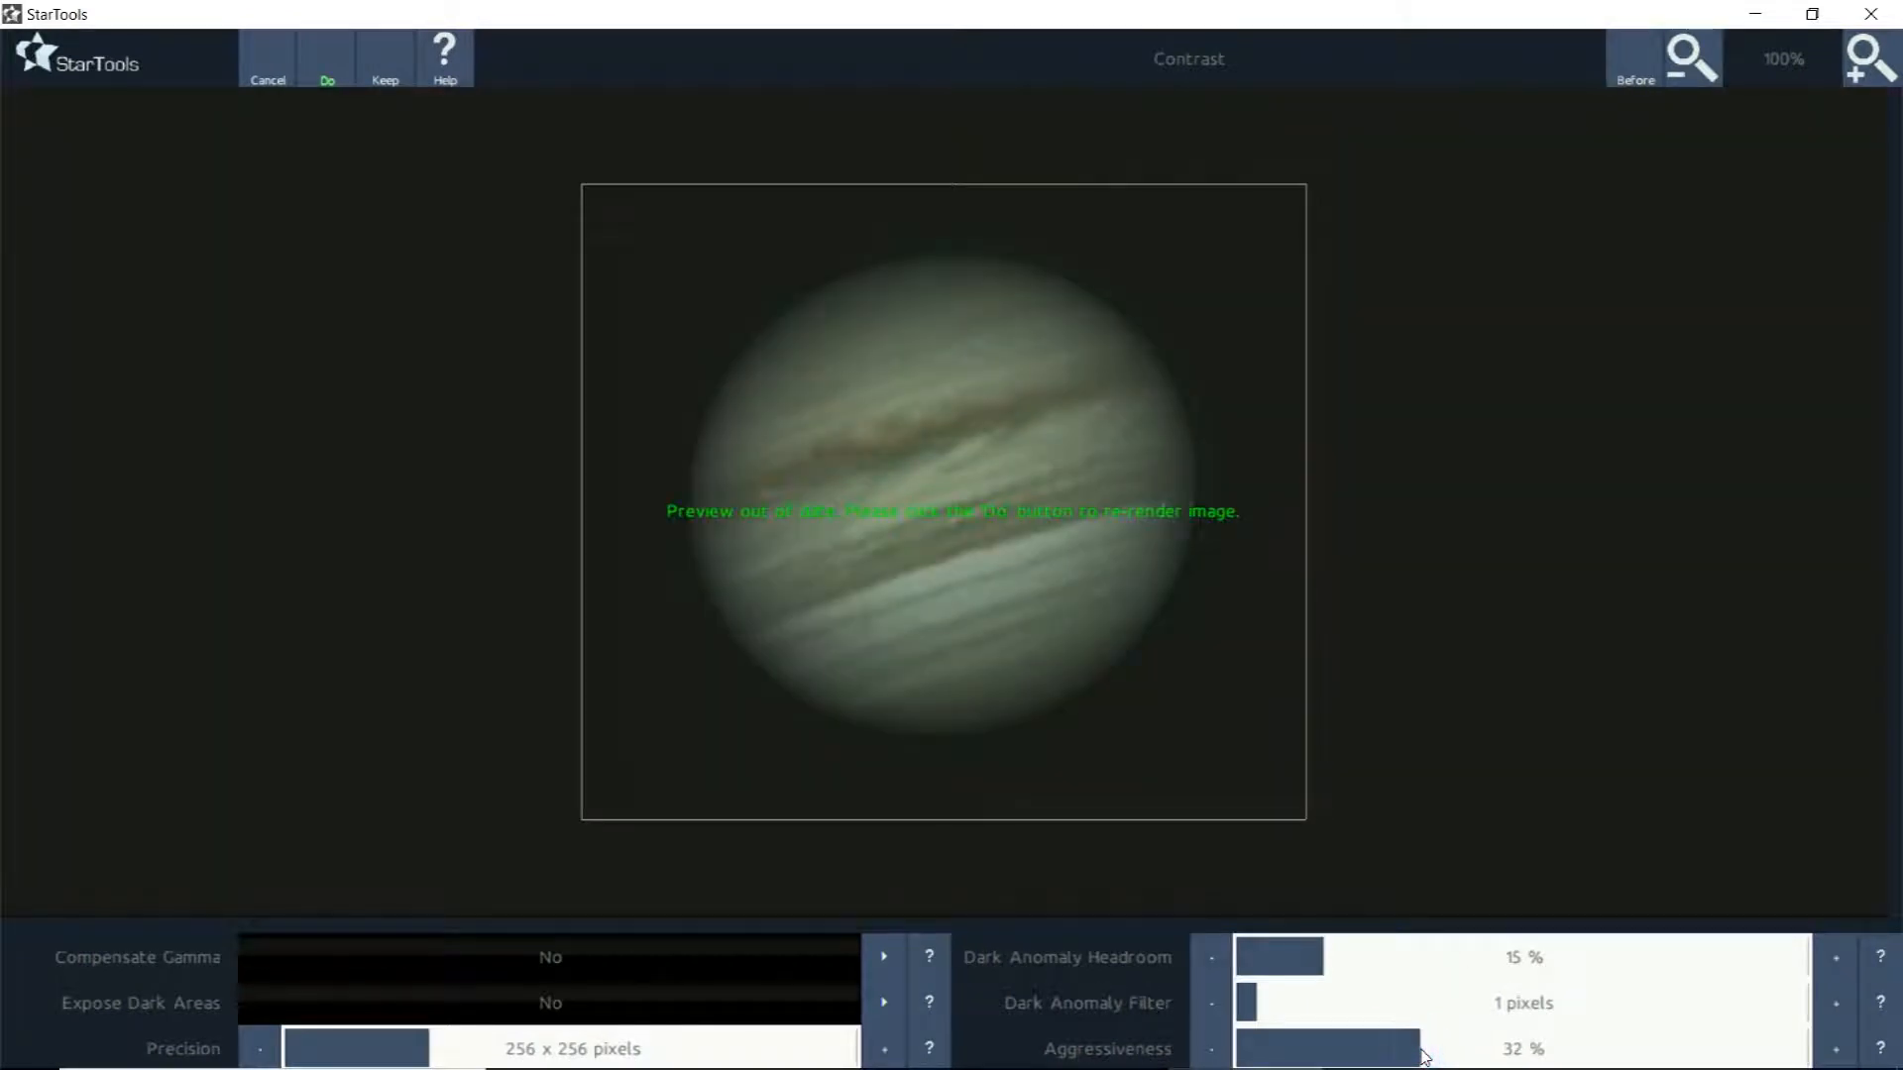
click(332, 82)
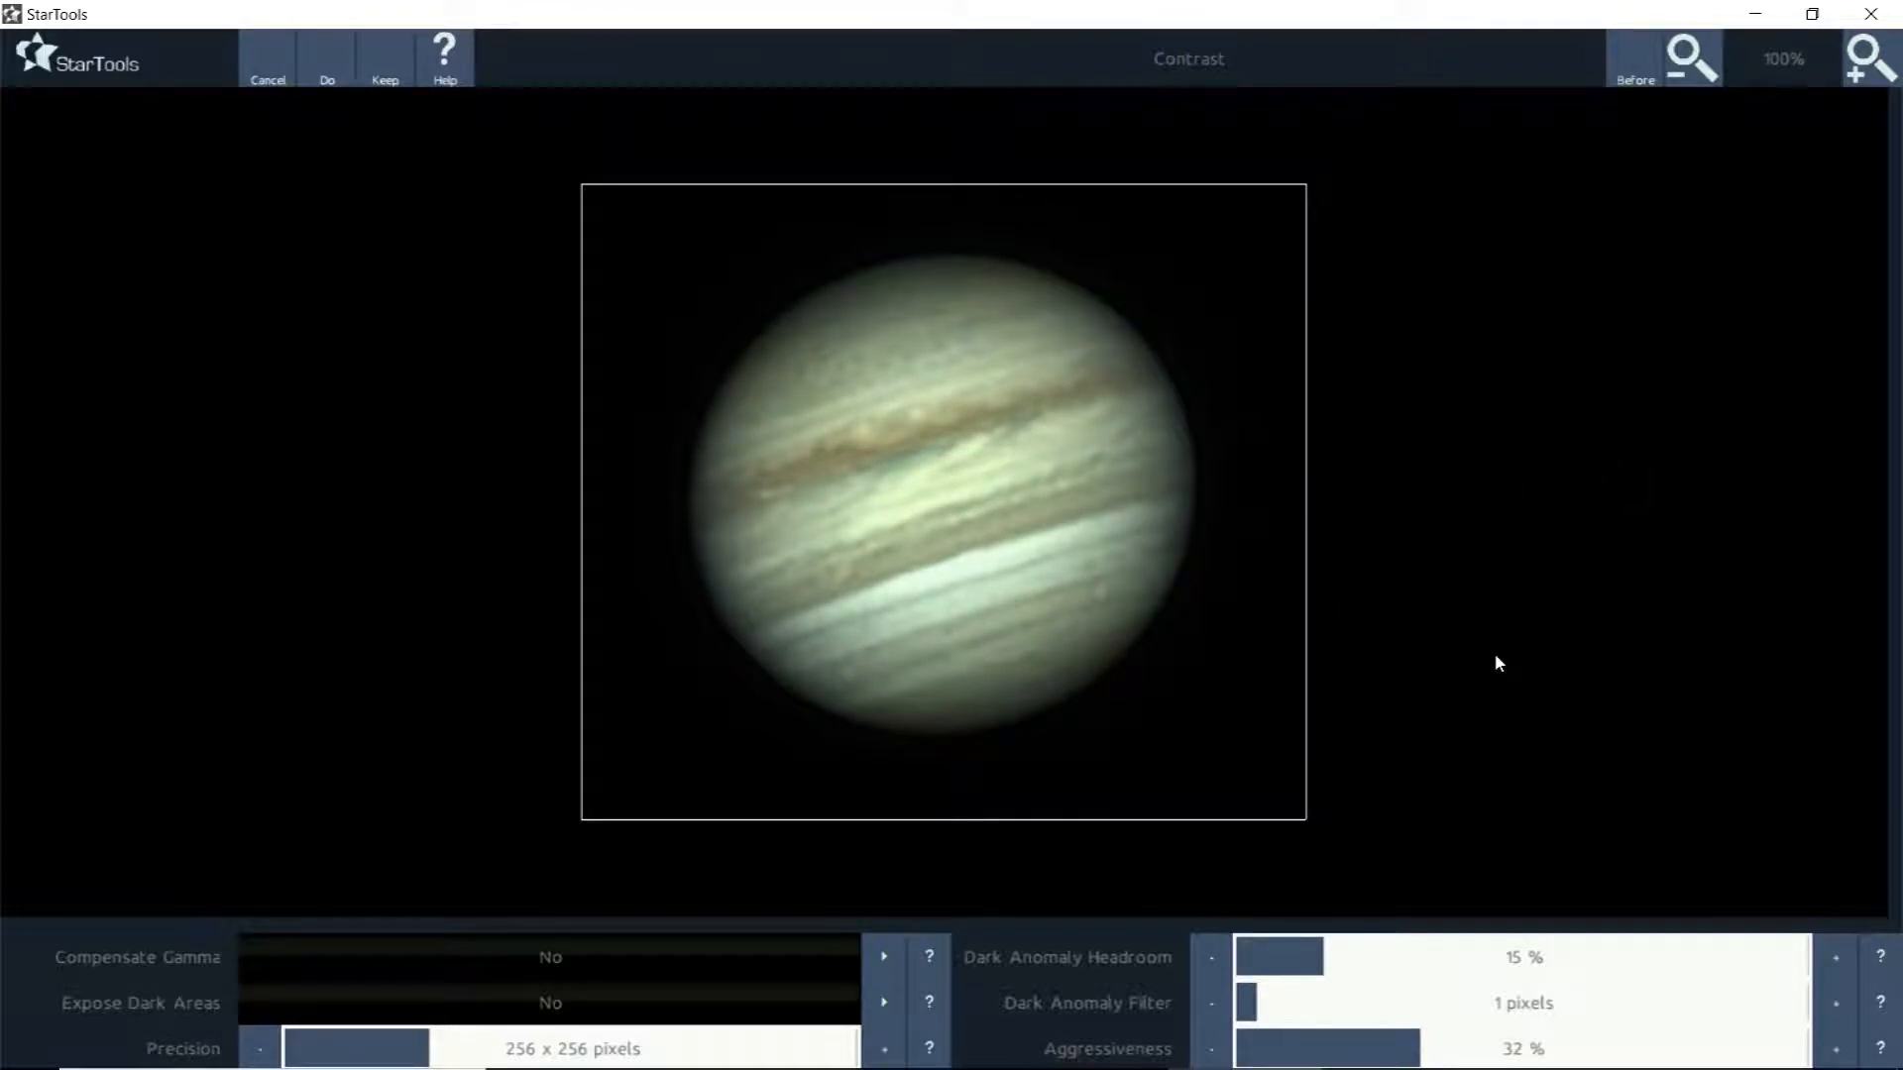
Try Expose Dark Areas in the contrast settings, compare it with the original, and turn it back off
click(535, 1003)
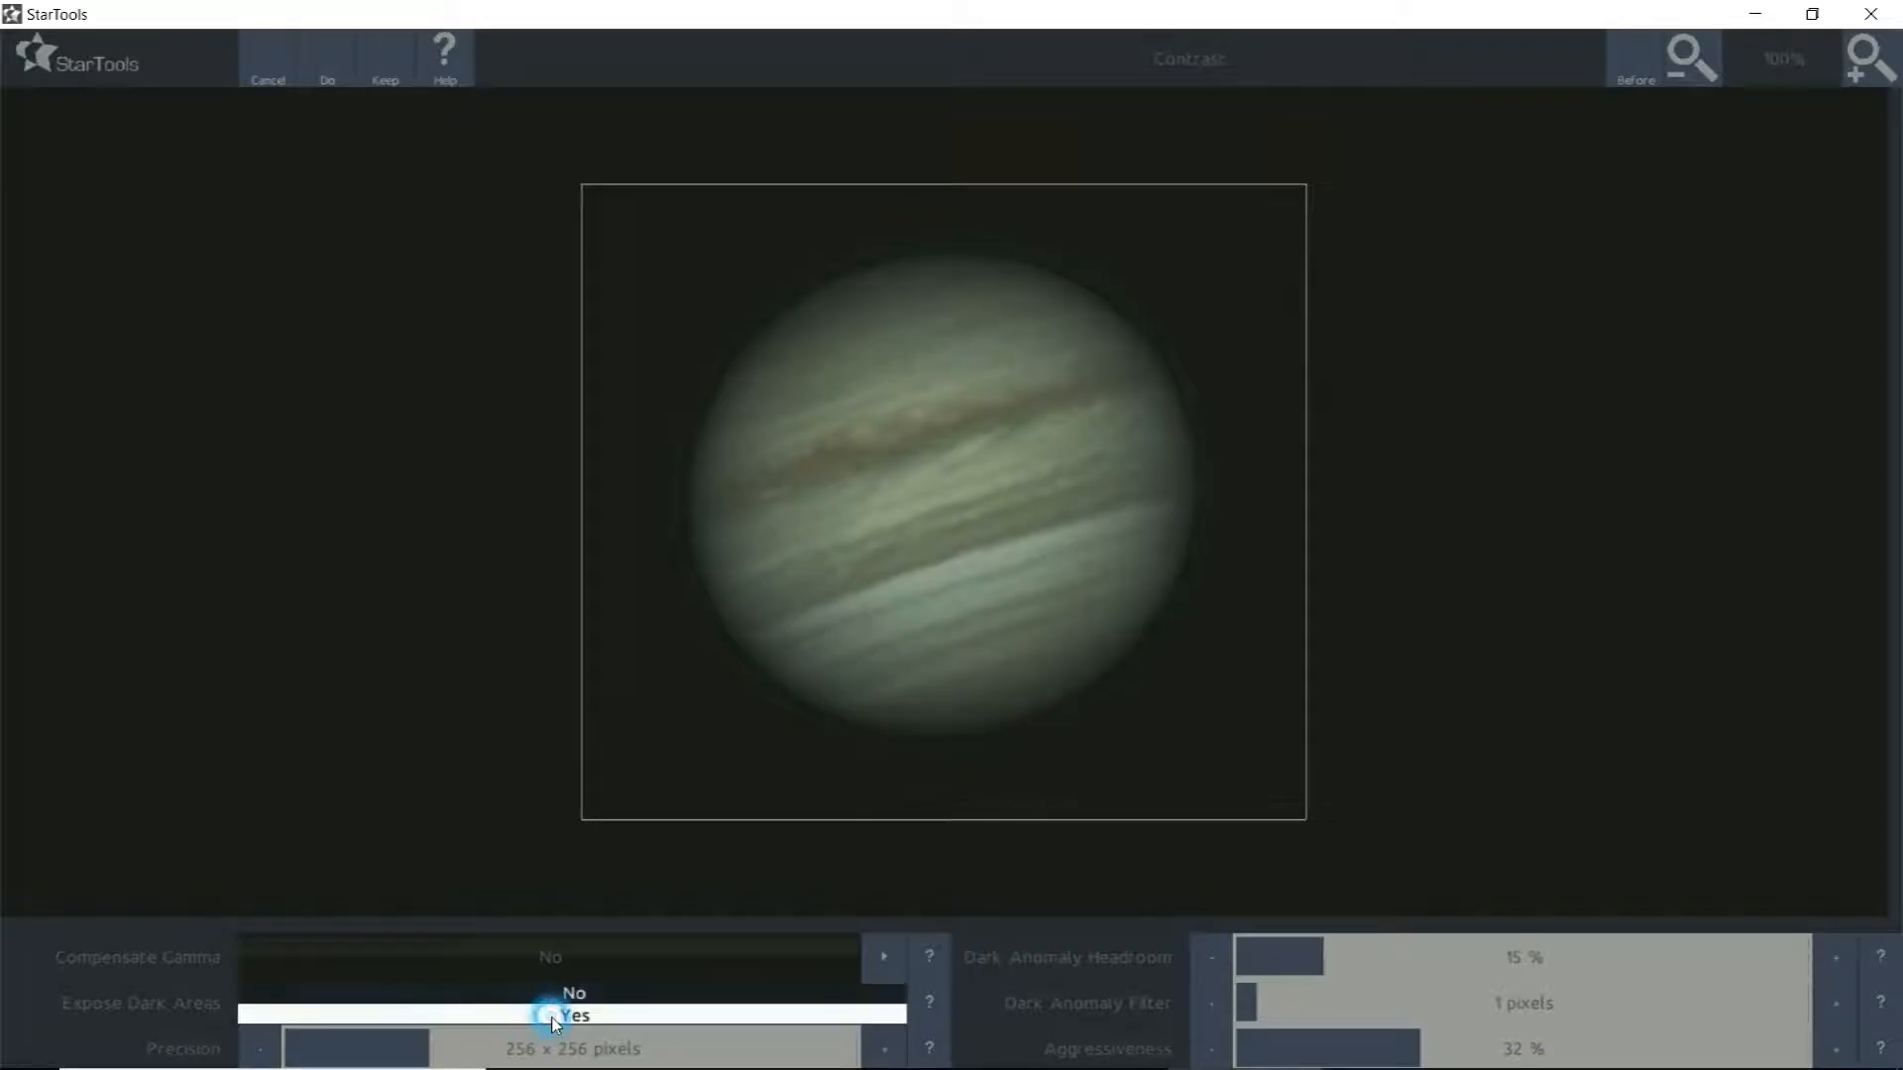
click(556, 1019)
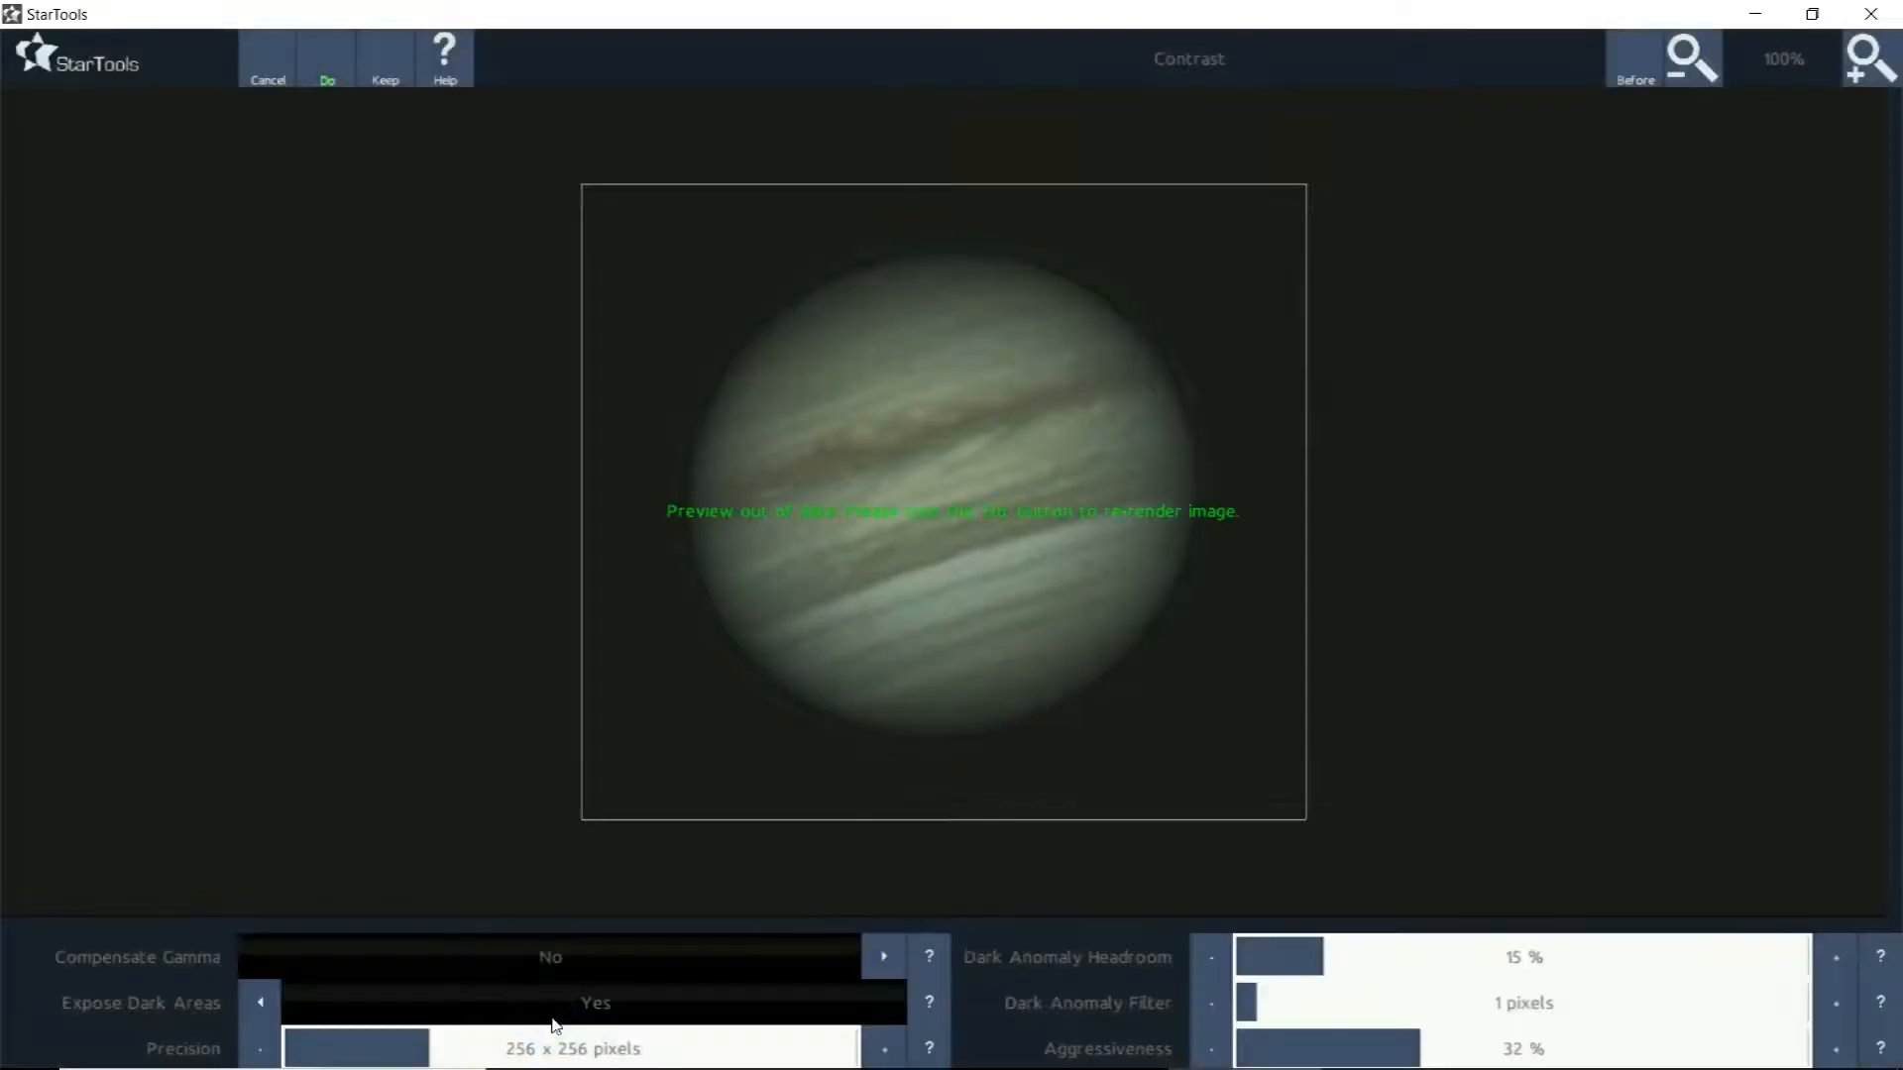
click(331, 78)
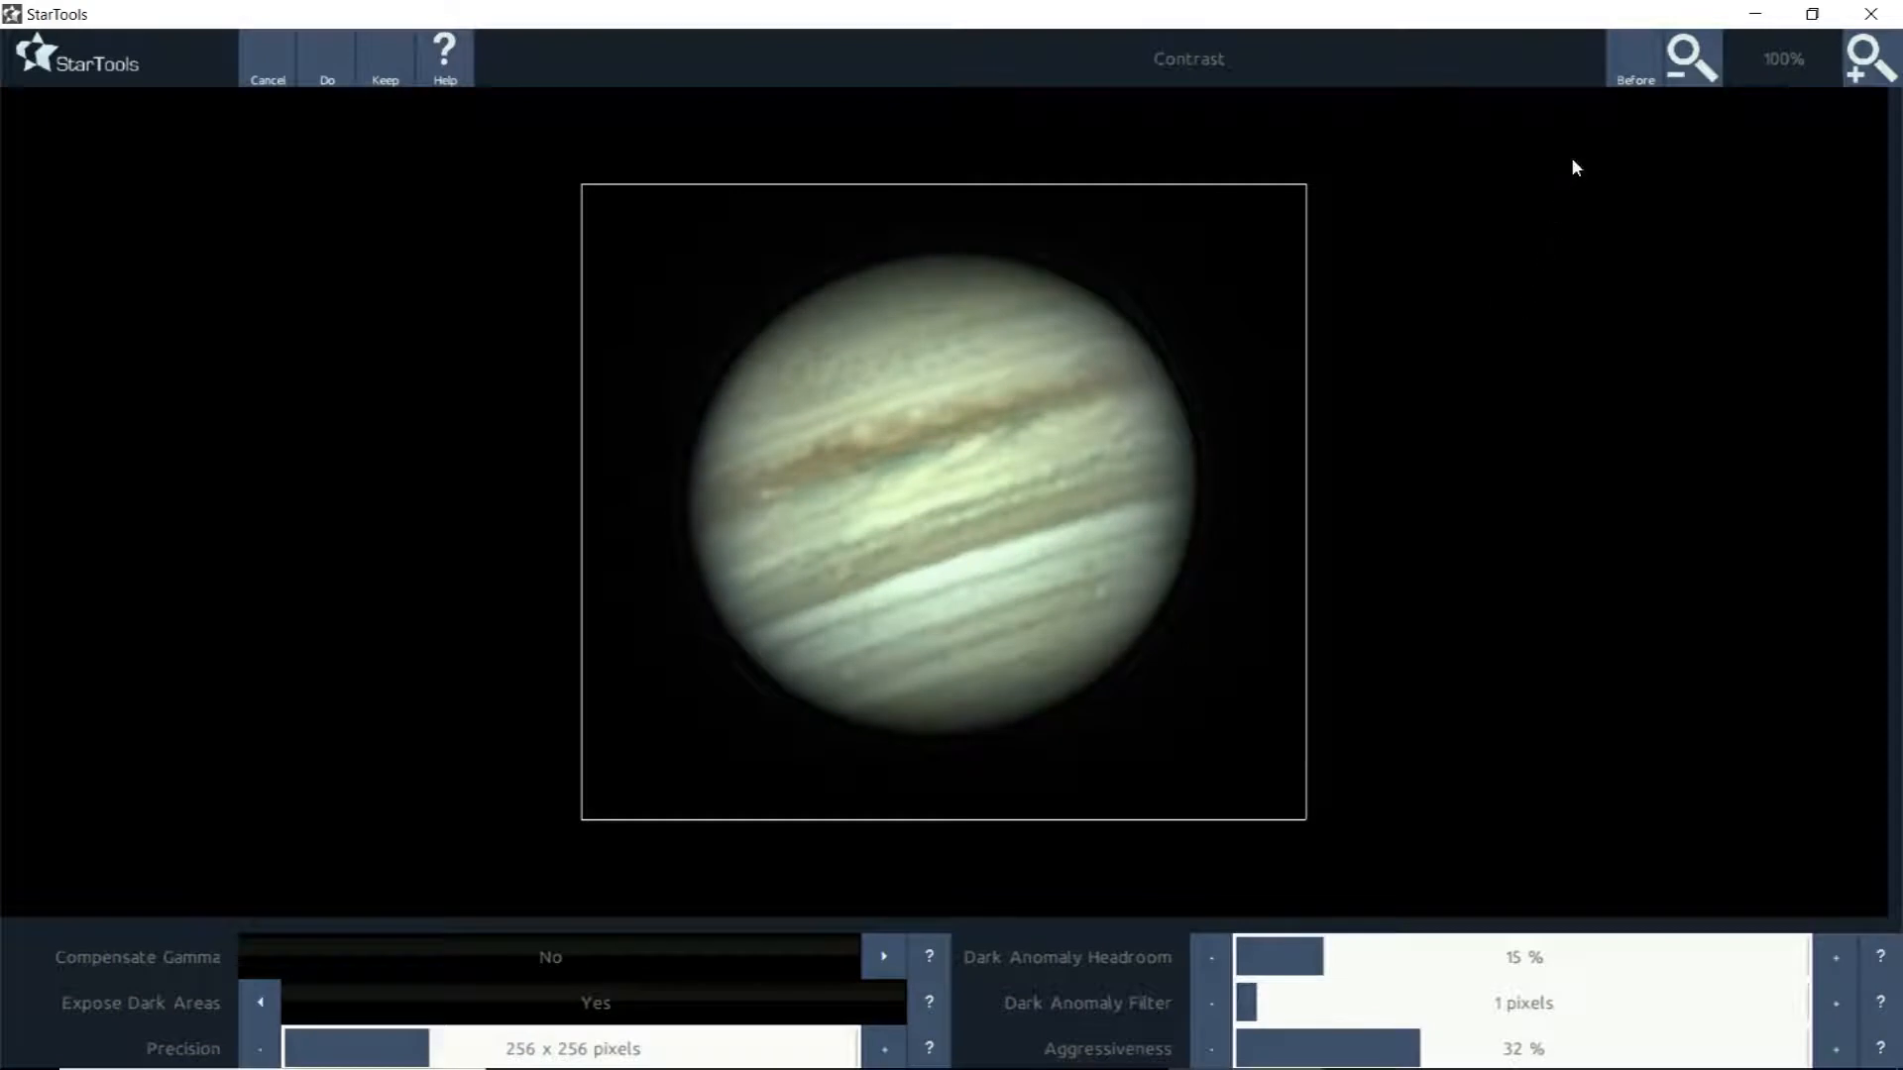
click(1631, 71)
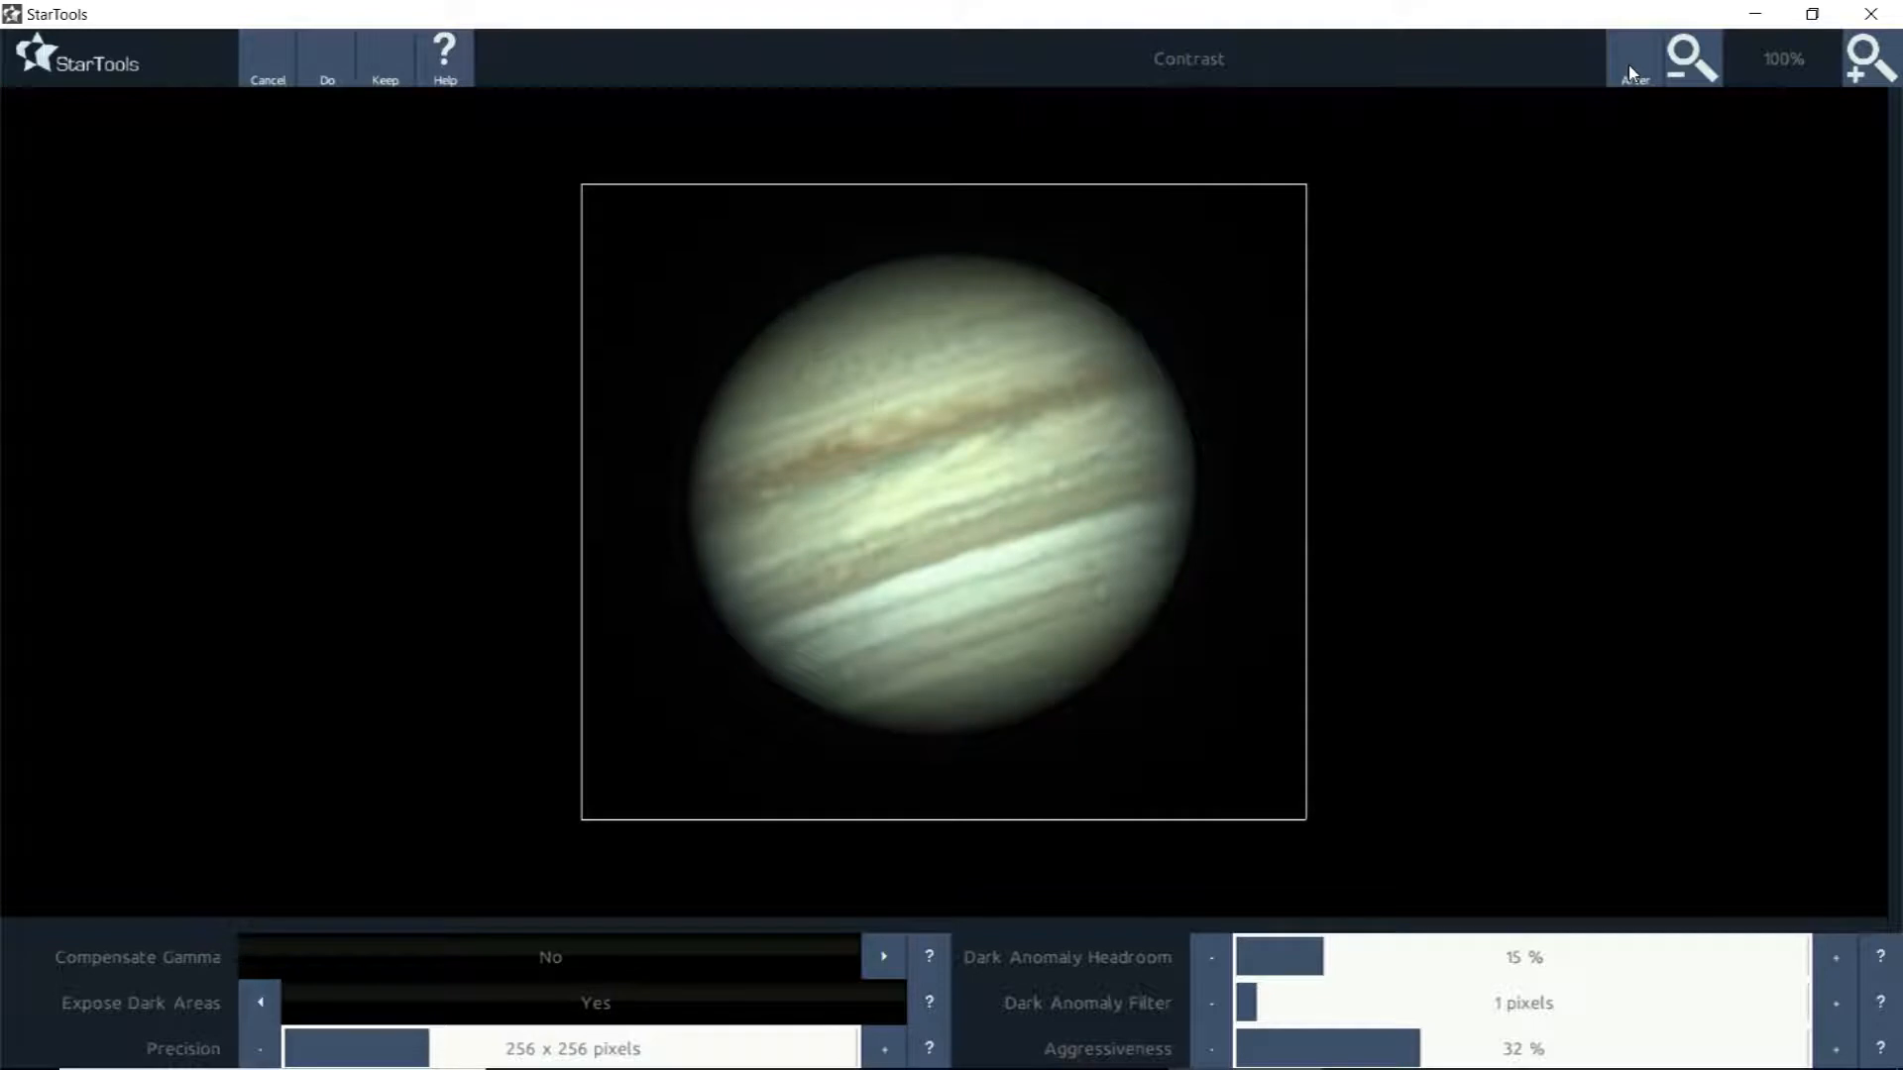
click(1631, 71)
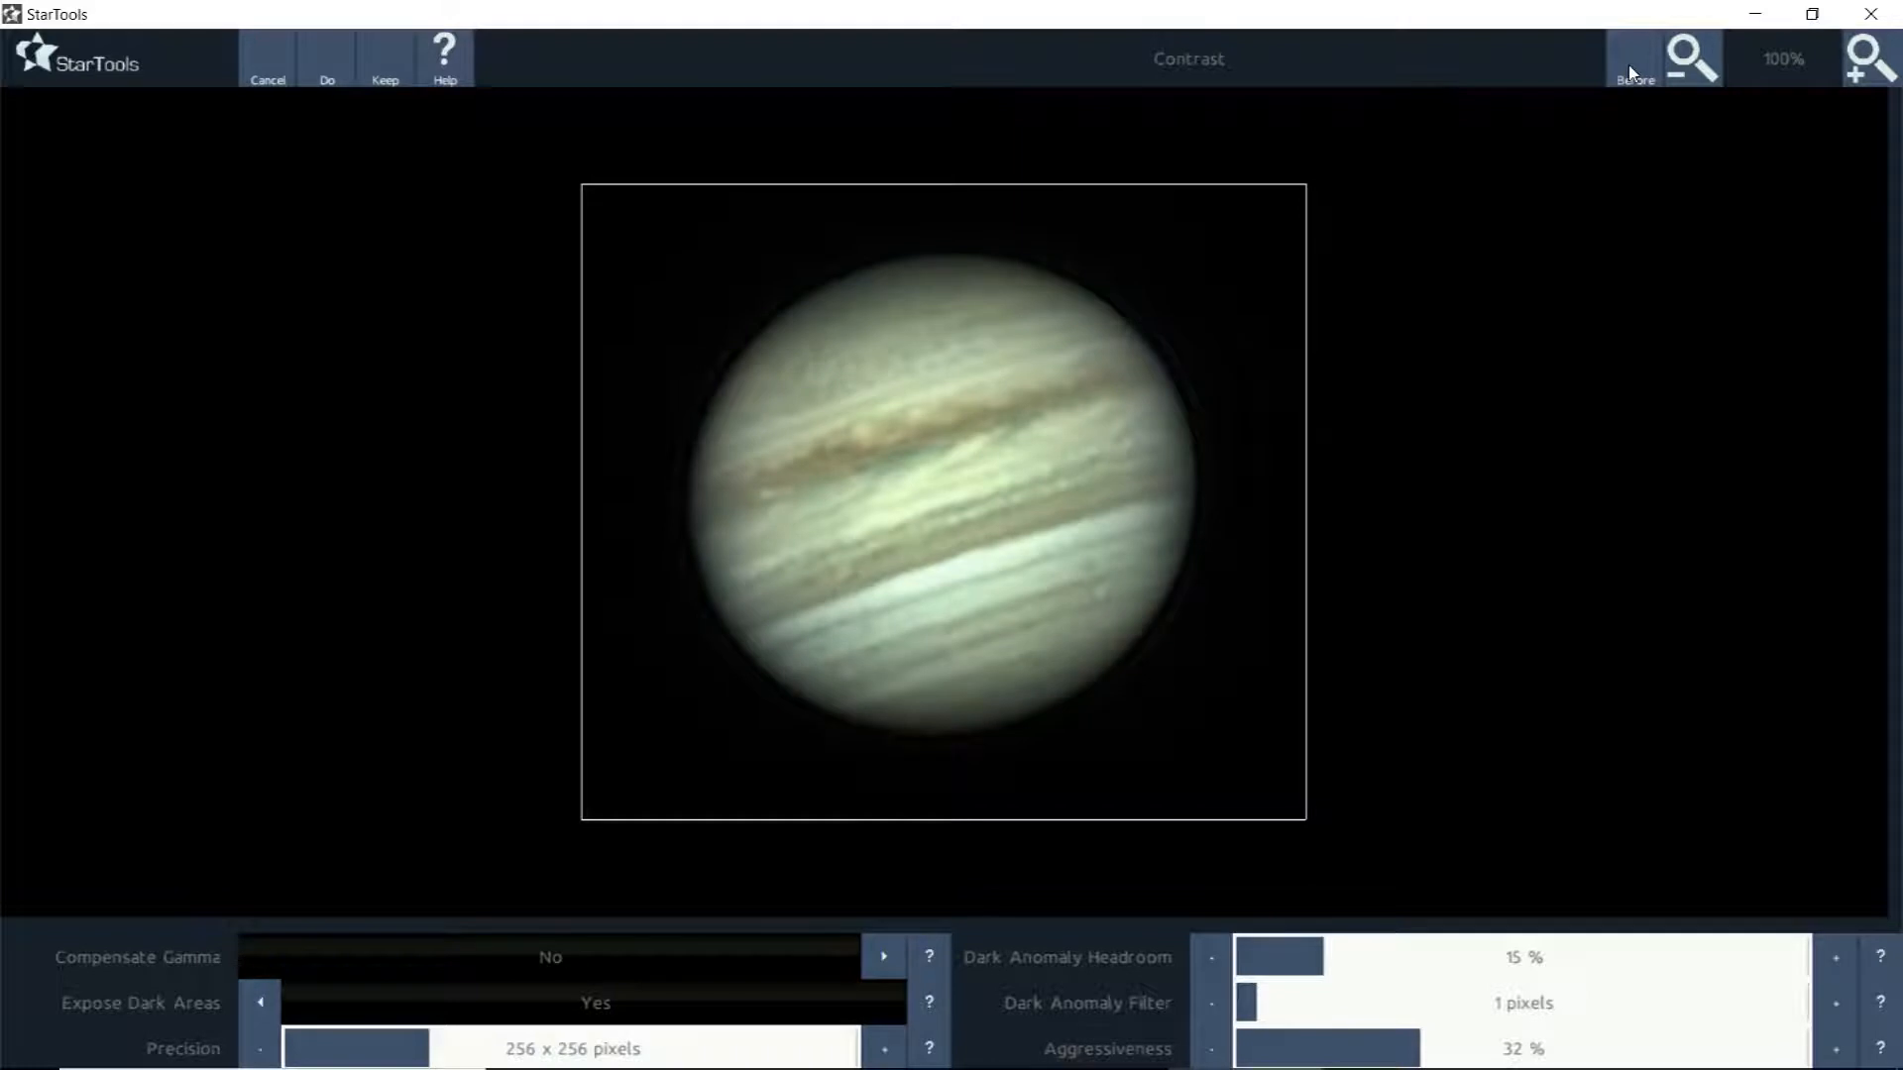
click(589, 1003)
click(583, 996)
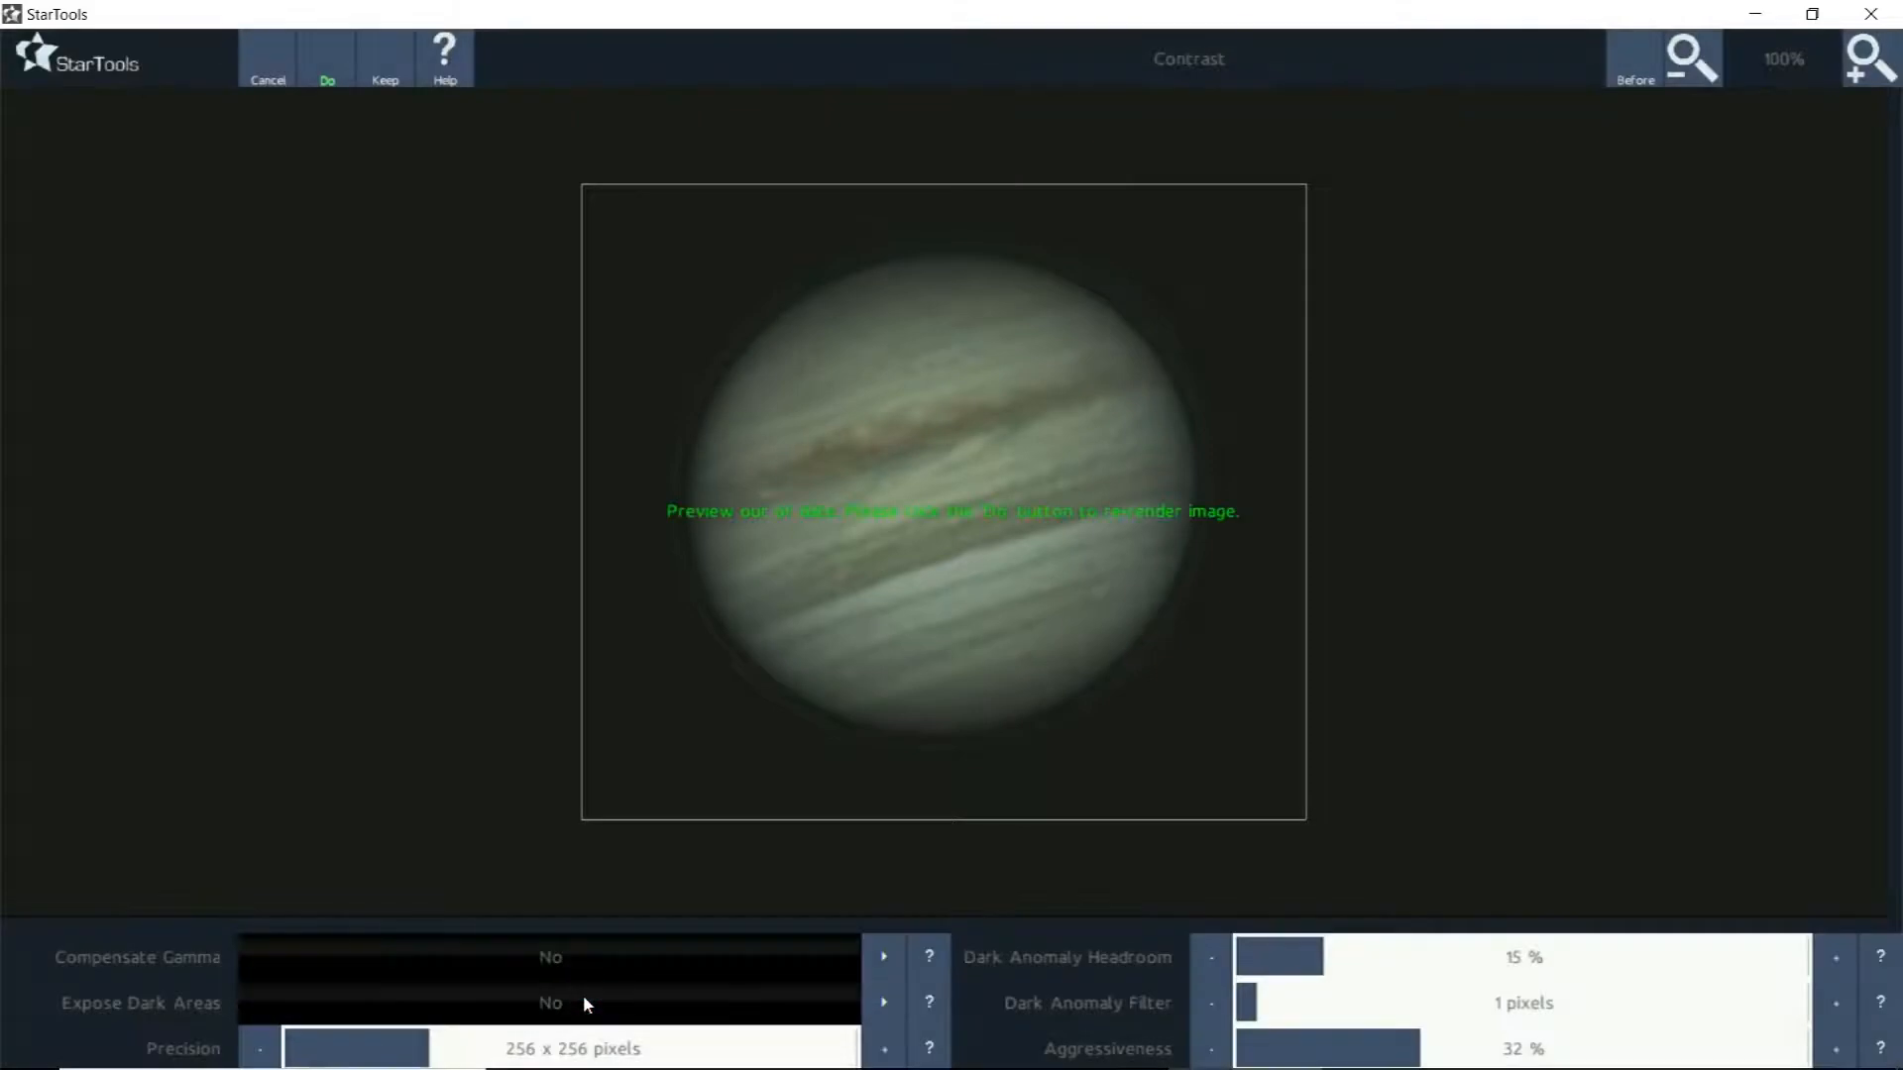
click(319, 77)
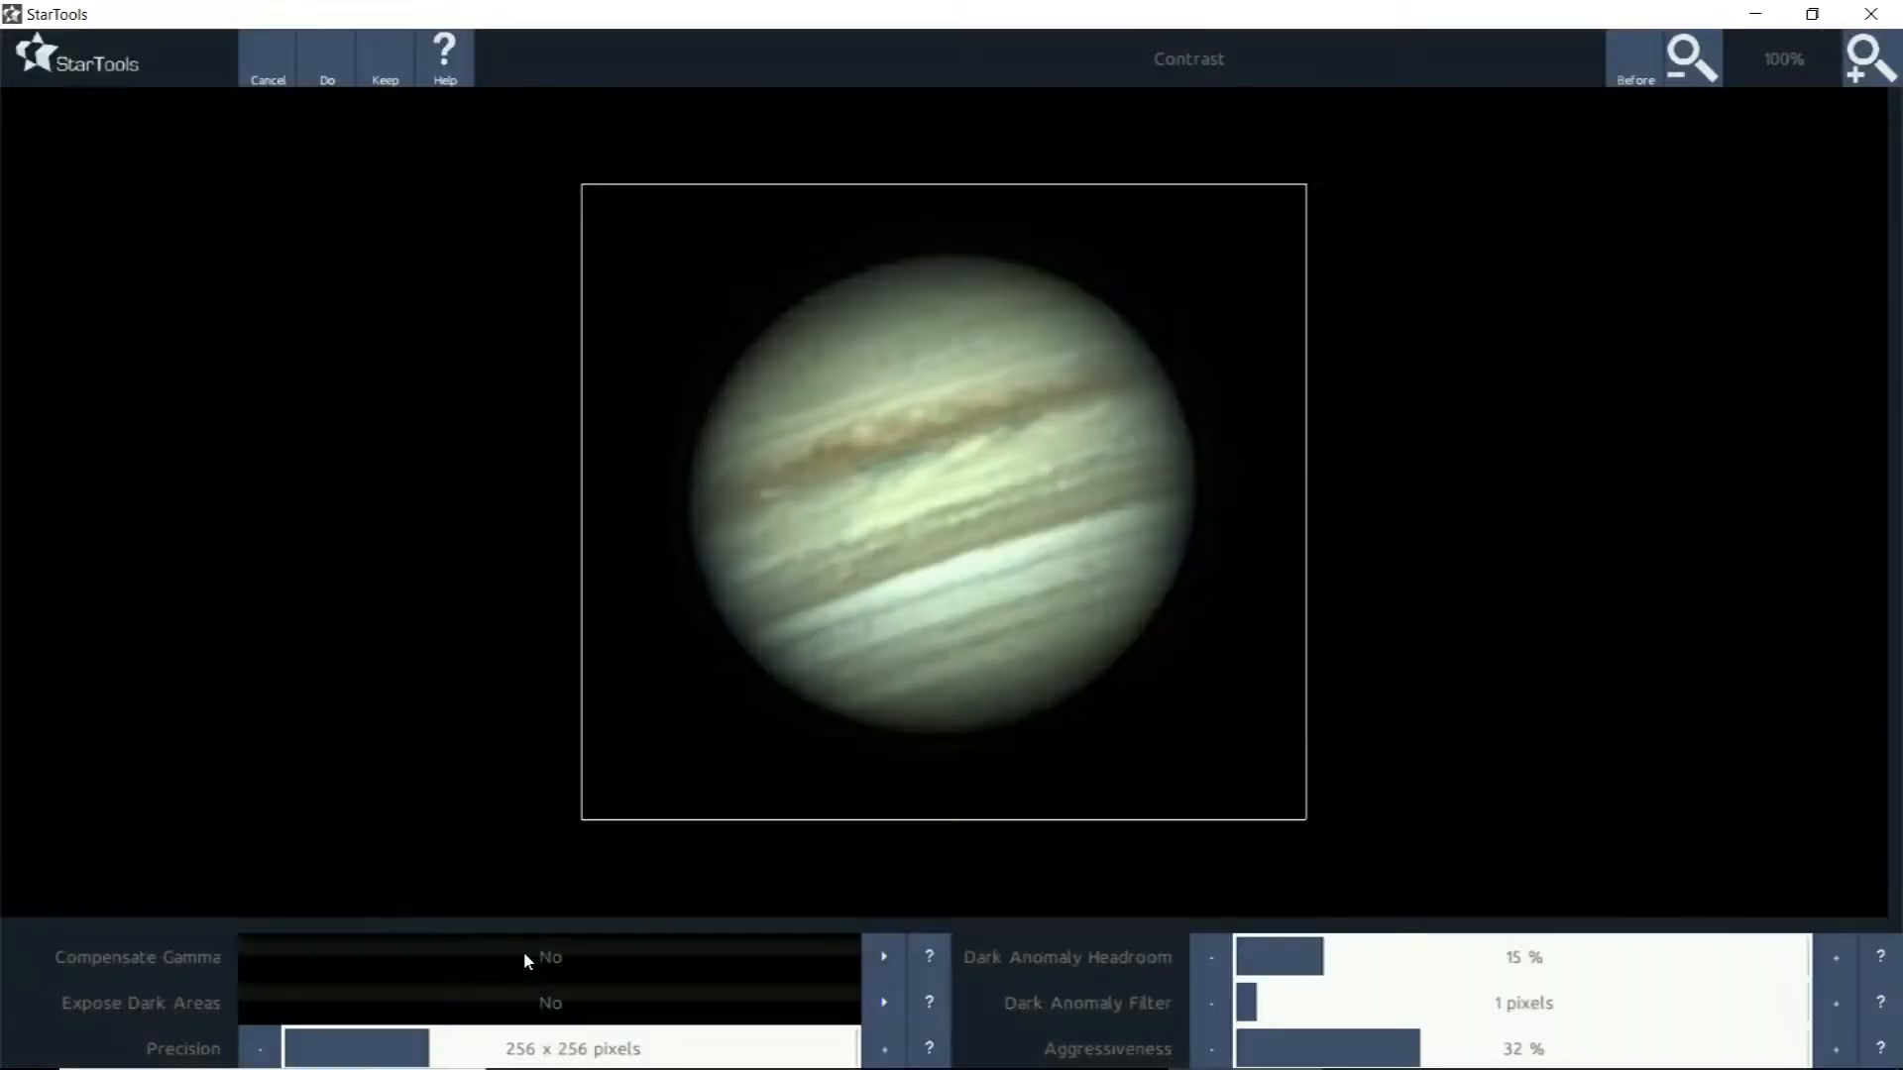
Try Compensate Gamma against the original image, turn it back off, and keep the contrast enhancement
click(524, 954)
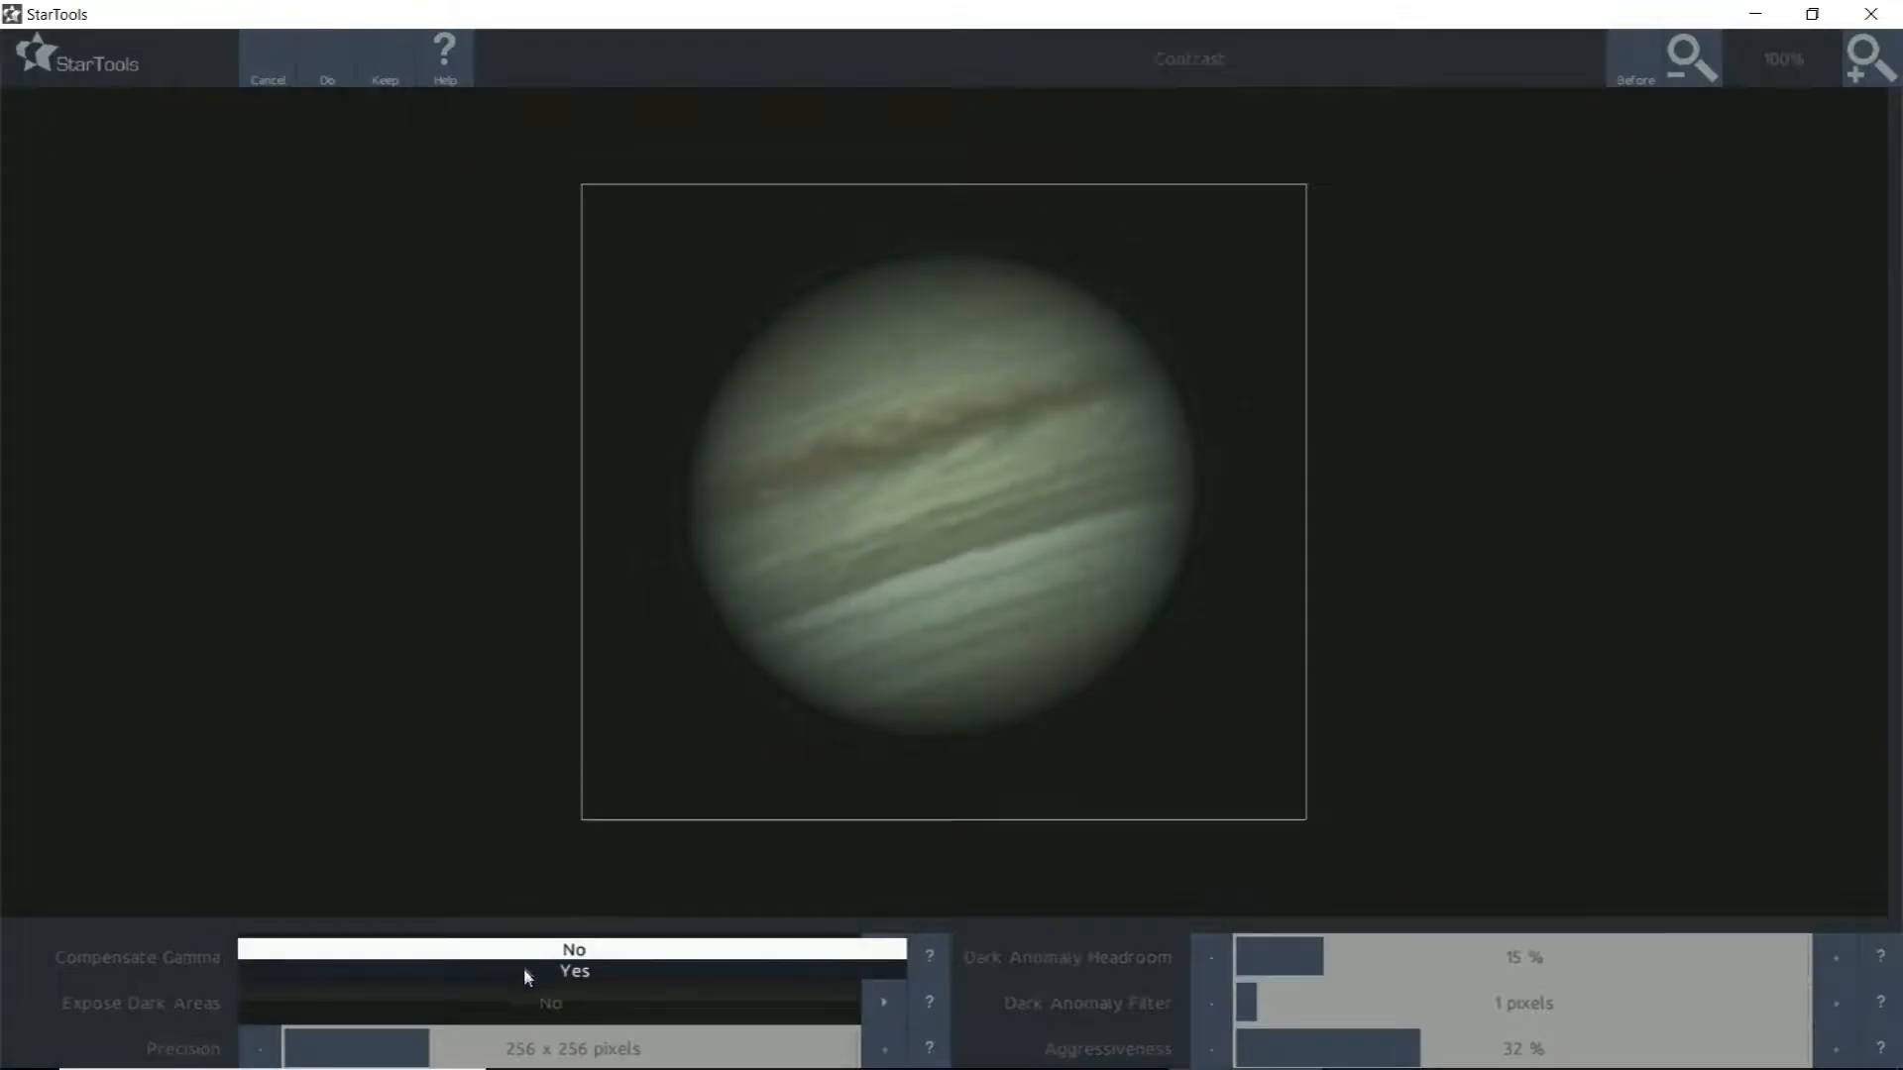
click(523, 971)
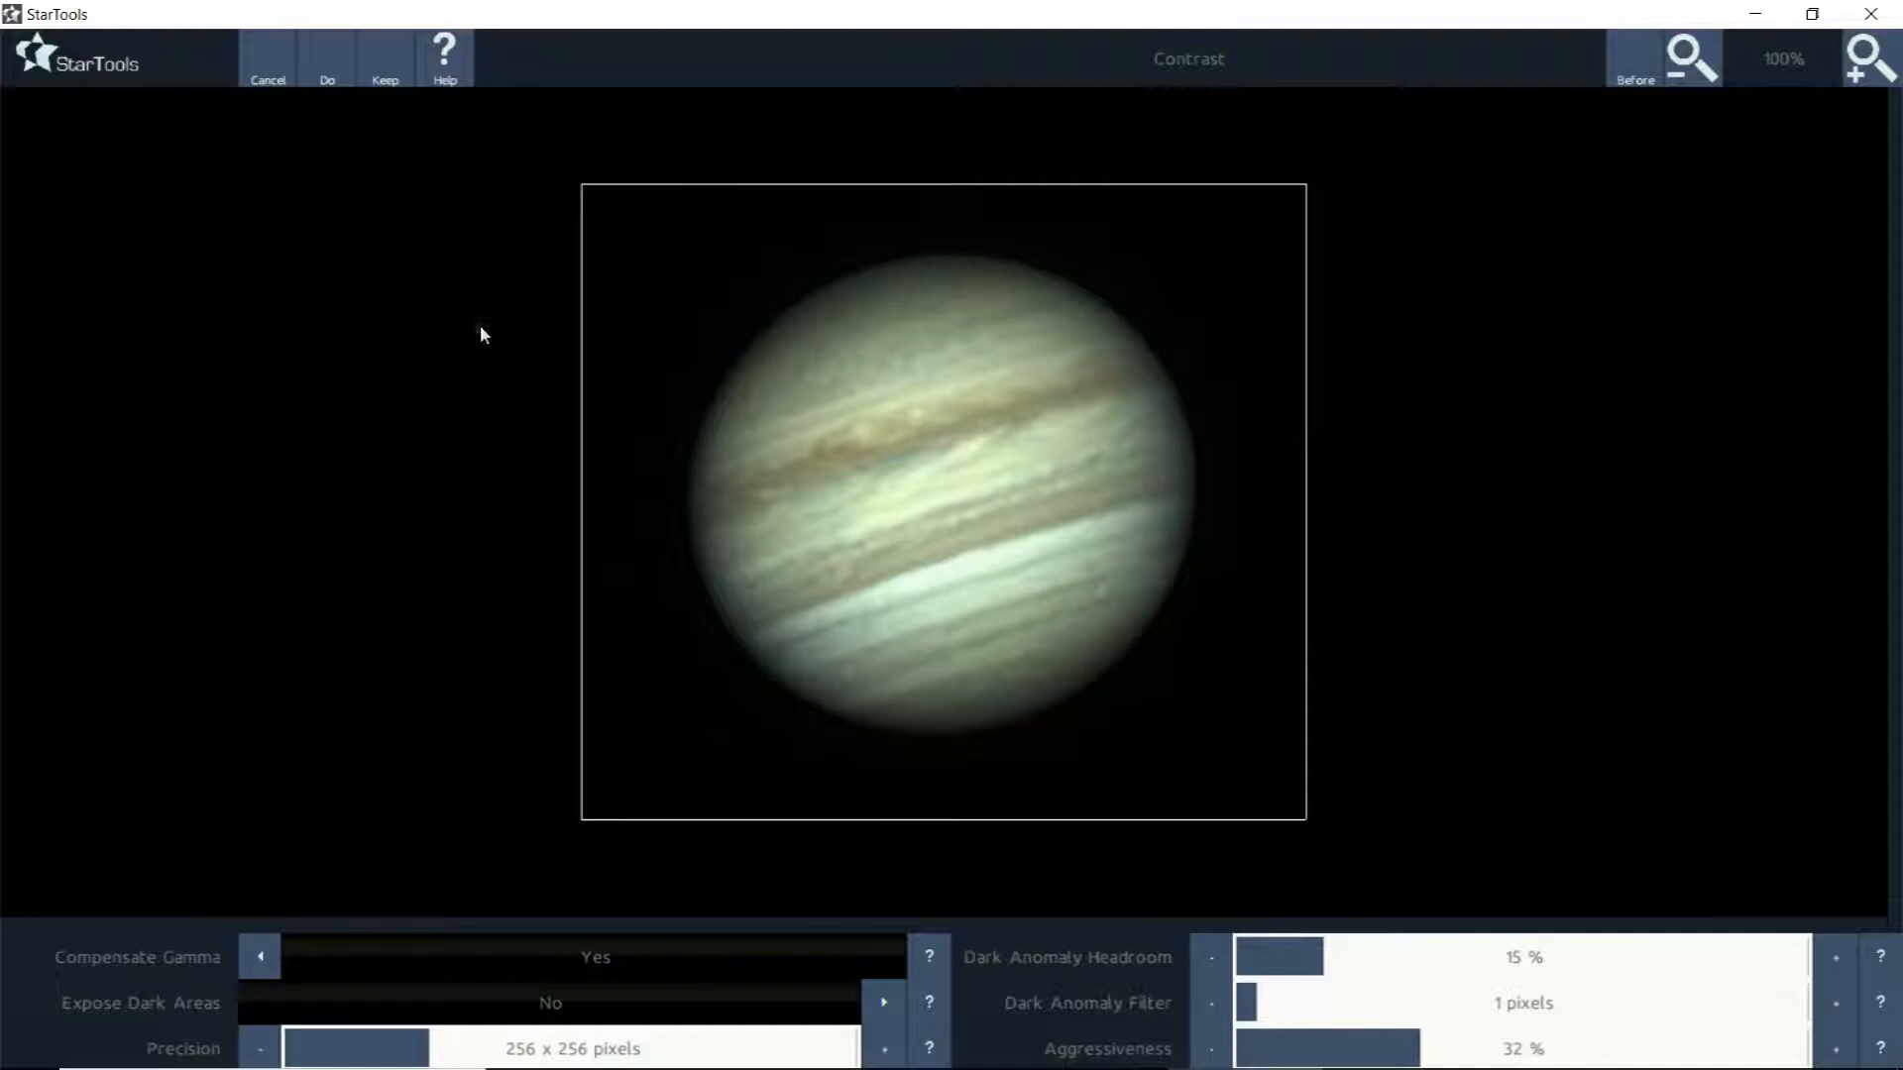
click(1636, 76)
click(1637, 77)
click(1636, 78)
click(510, 960)
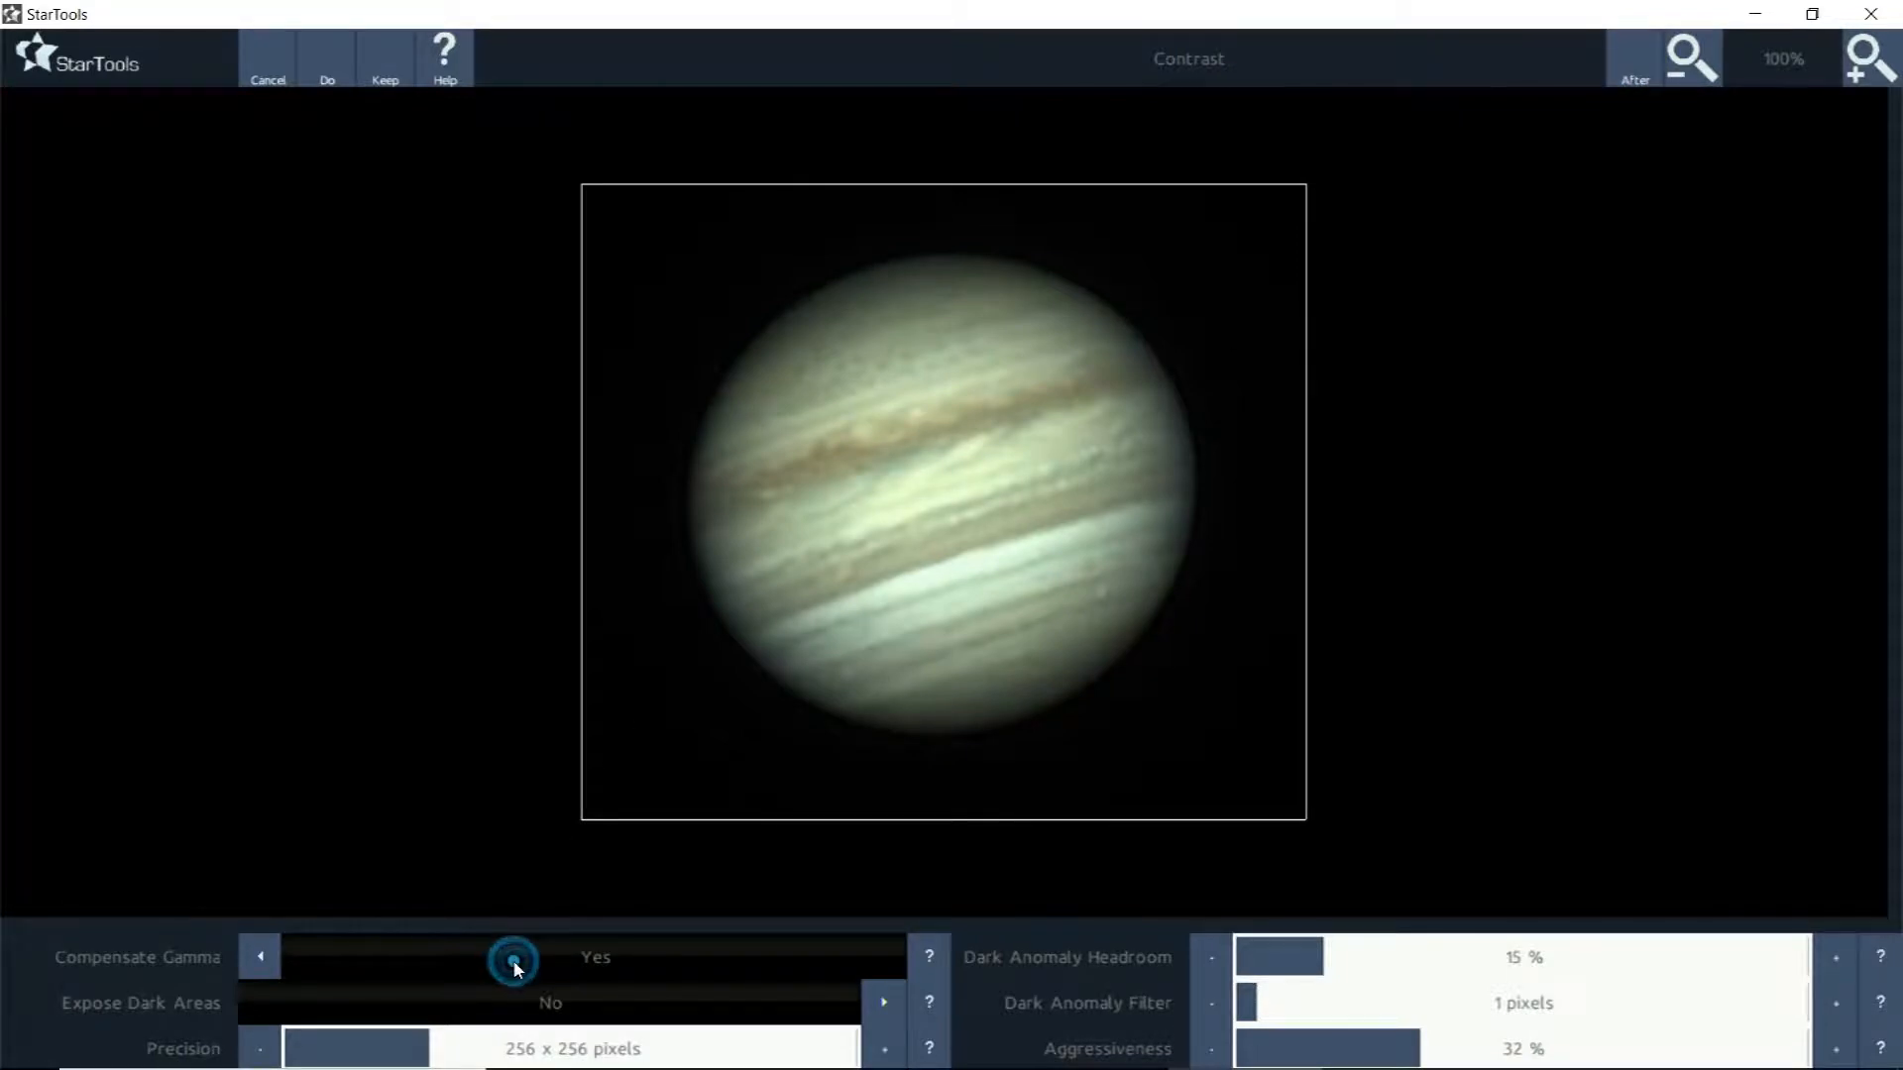
click(531, 949)
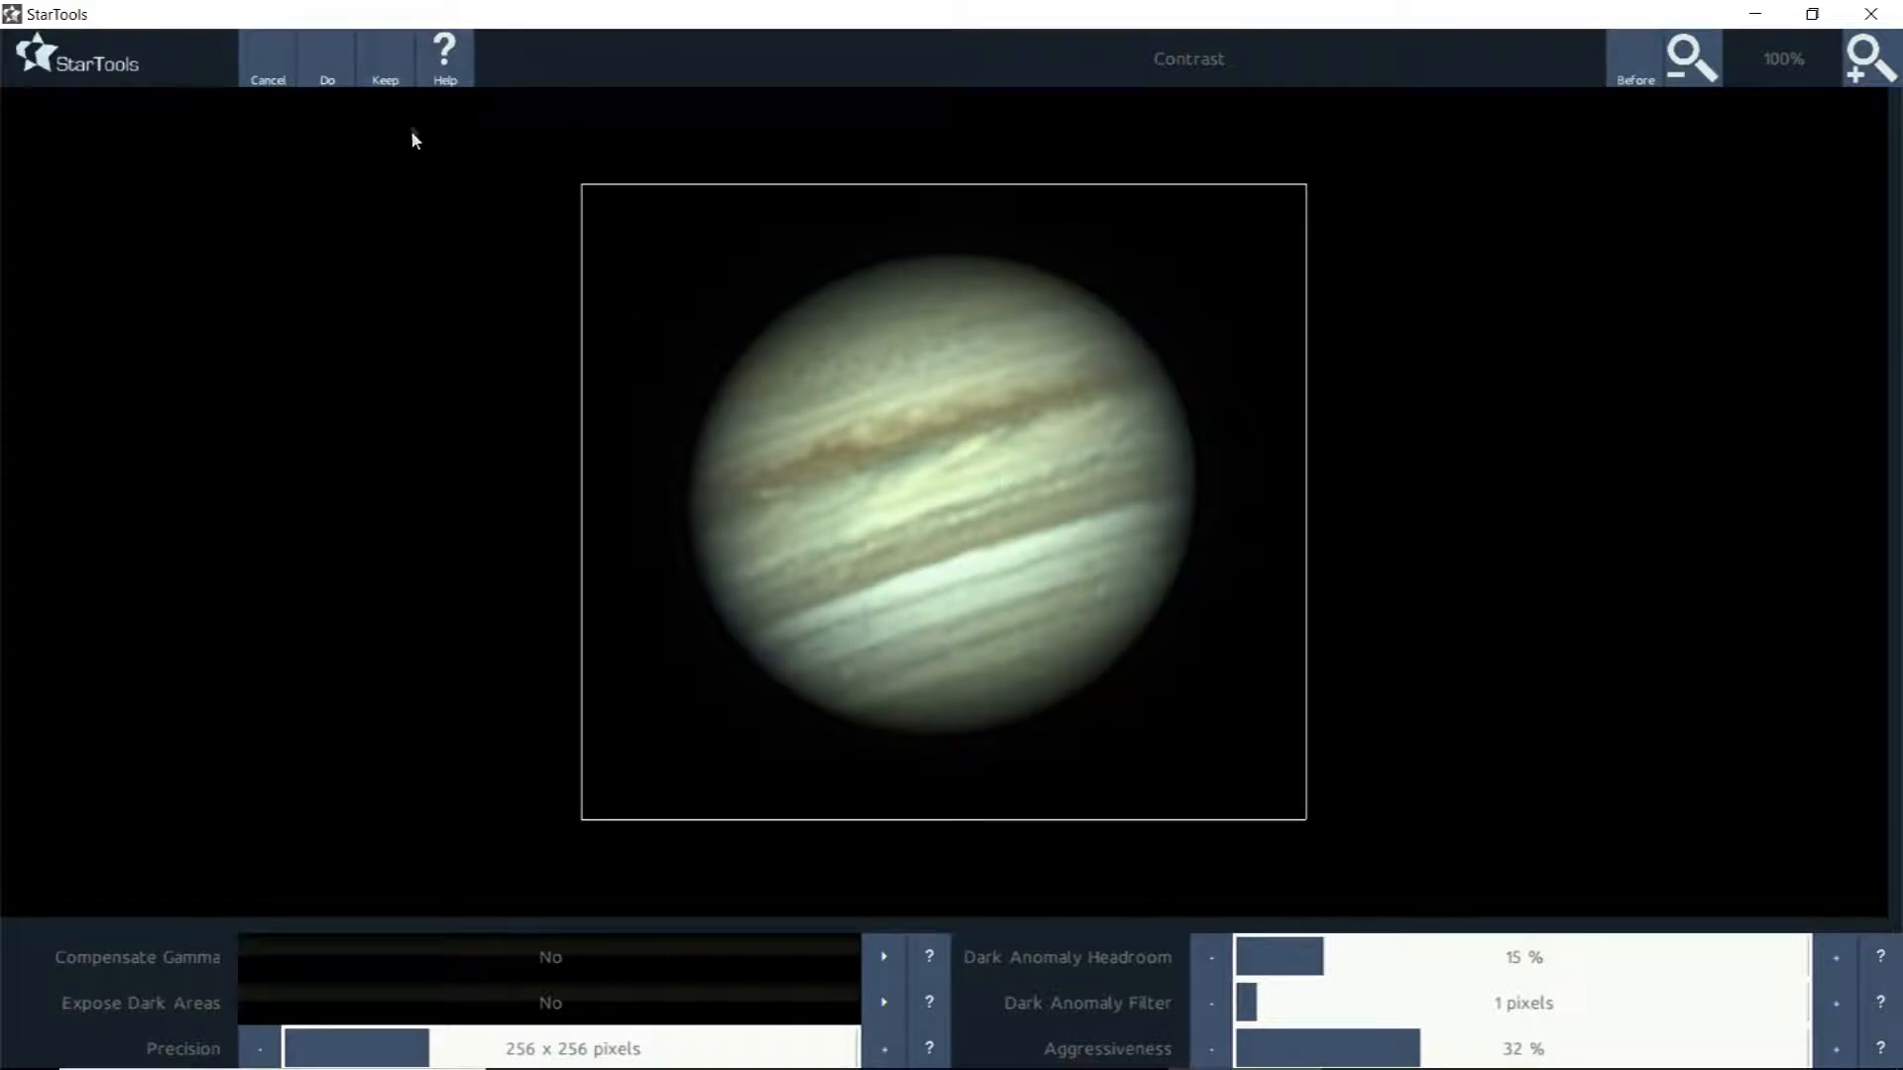
click(385, 79)
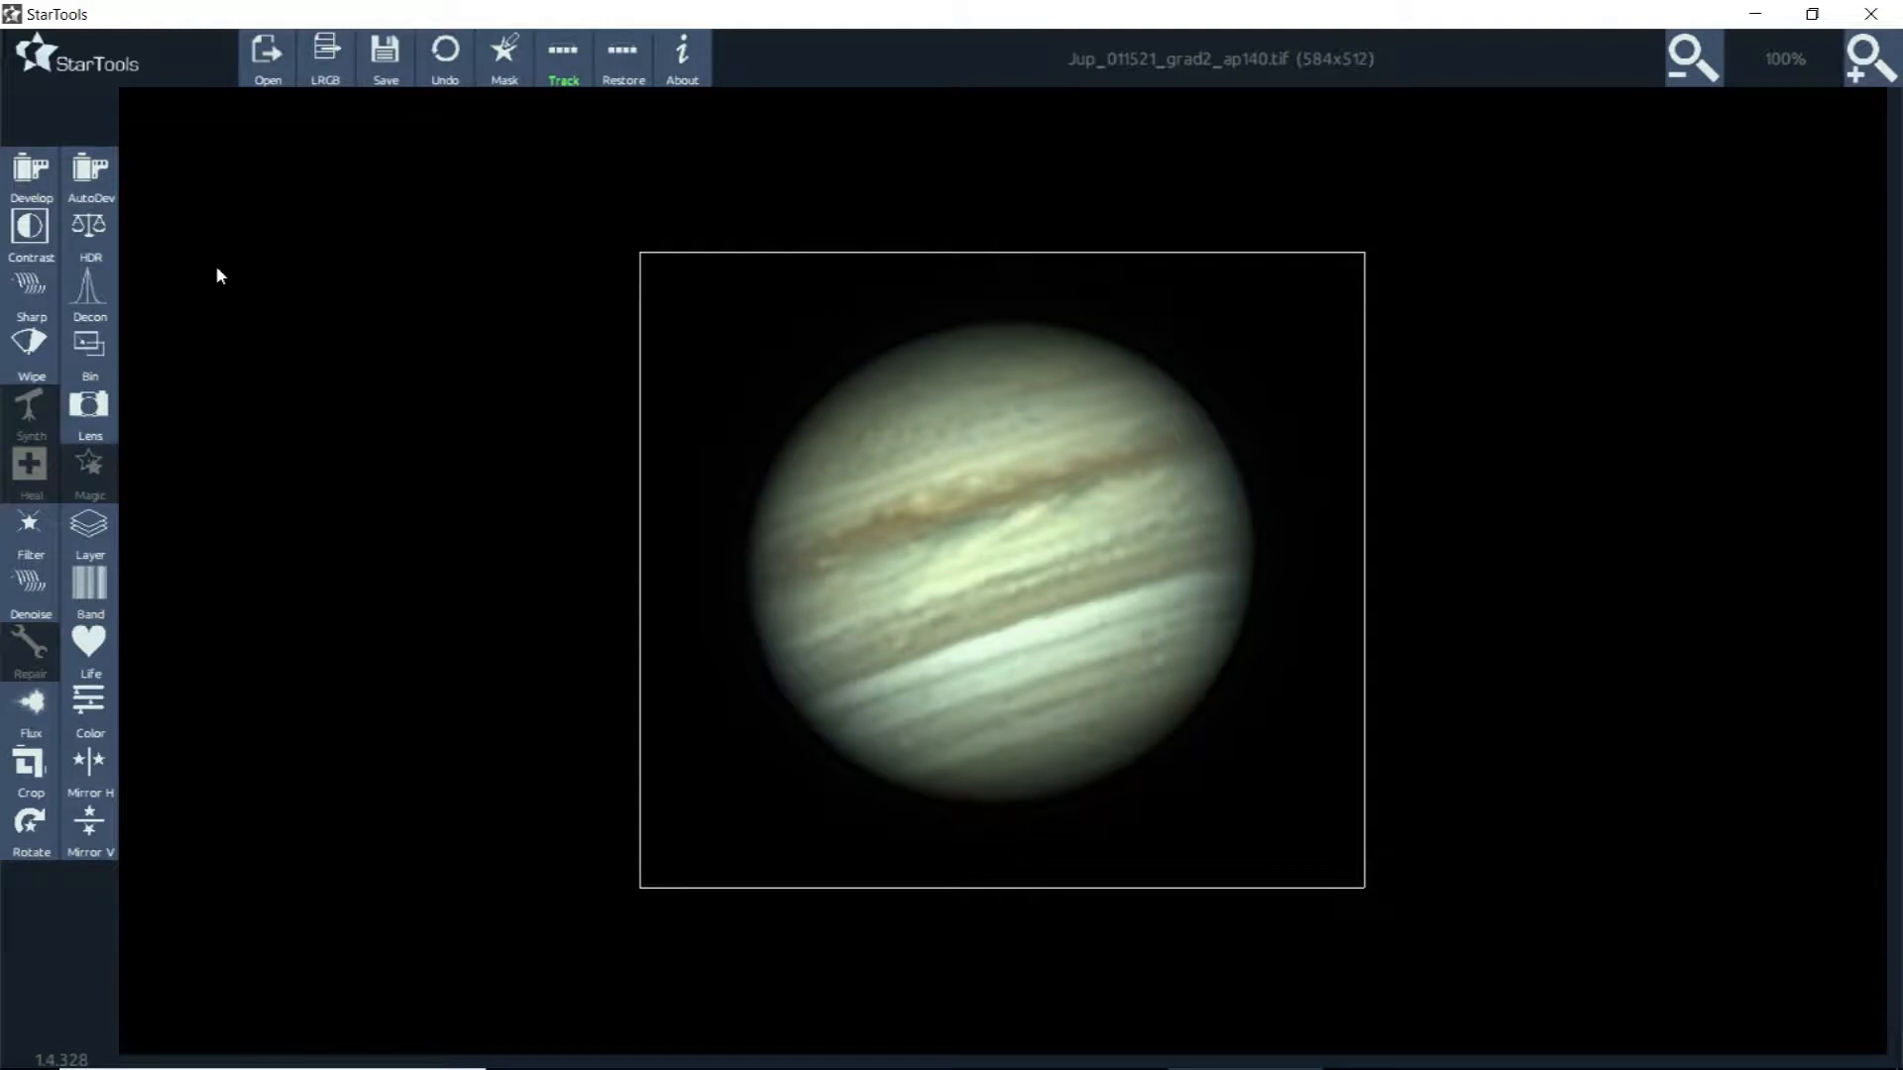
Try the HDR Reveal preset on the planet and abandon the HDR processing
click(105, 236)
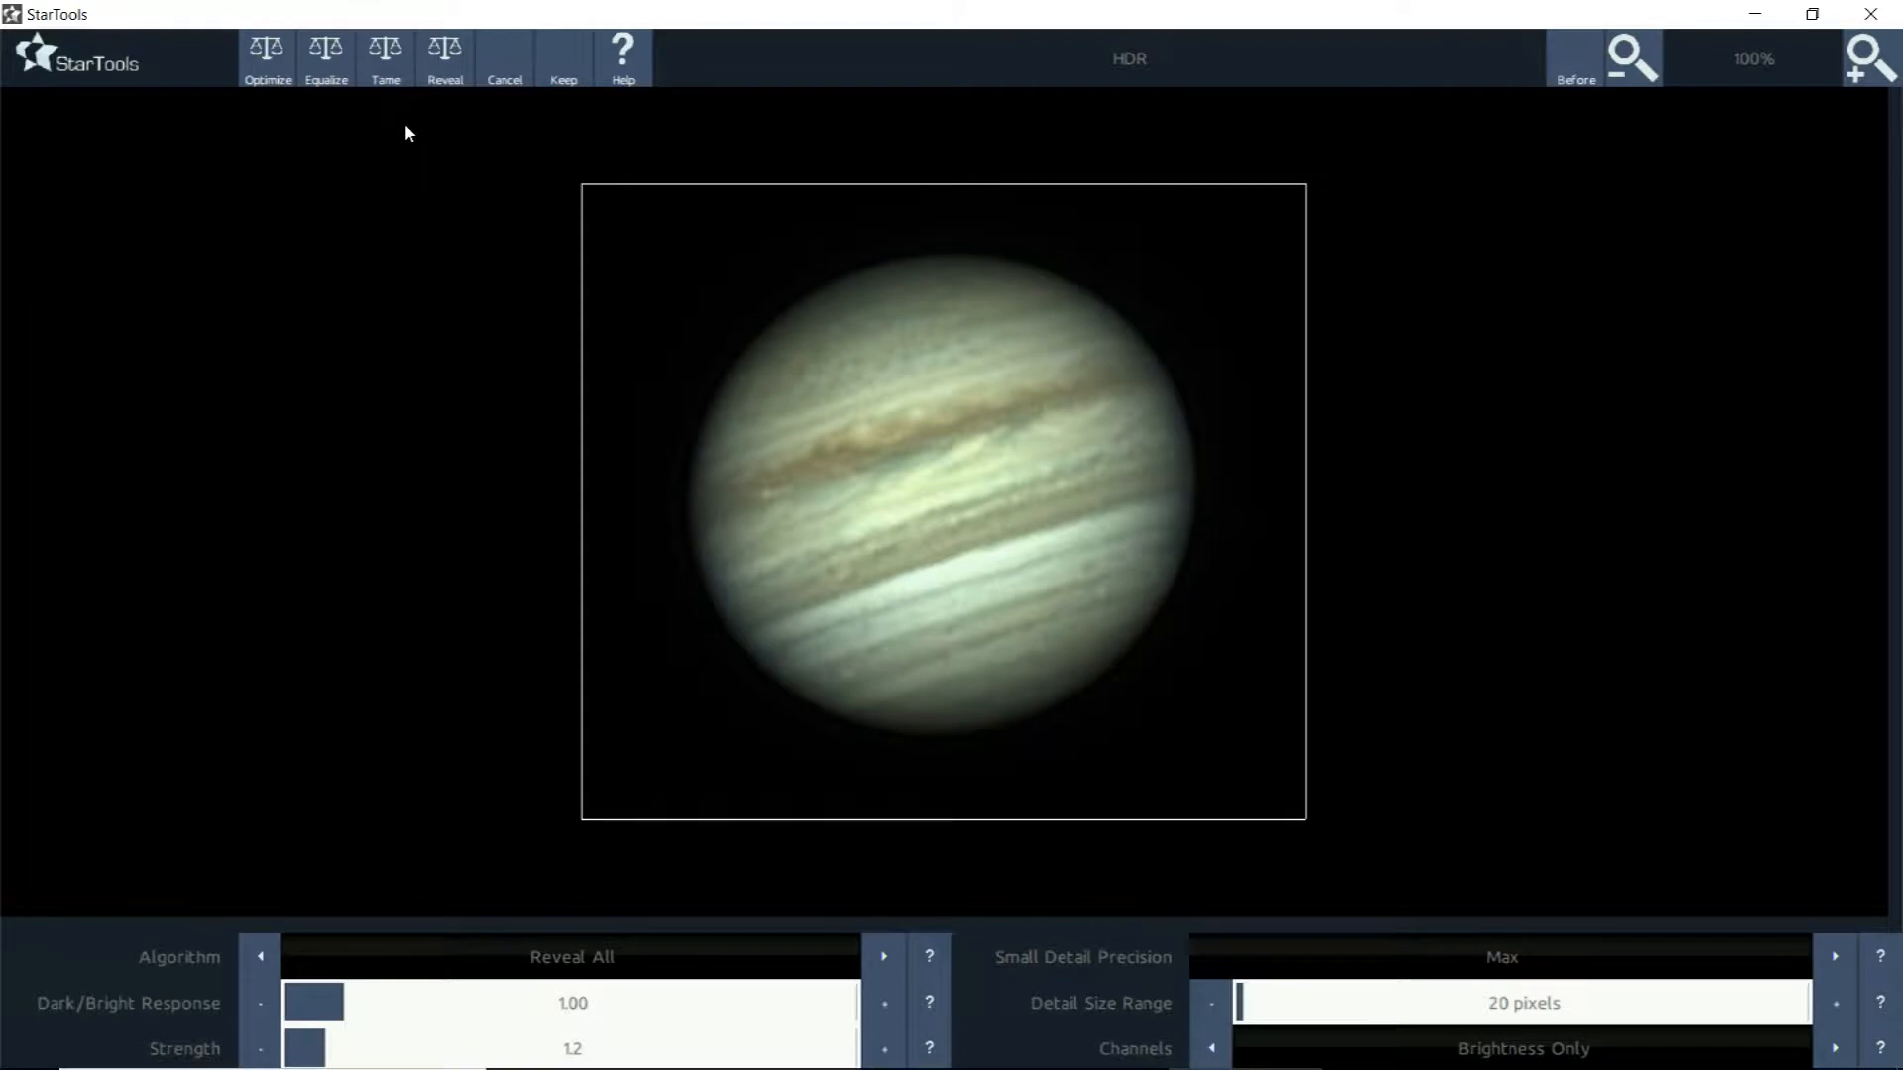
click(446, 79)
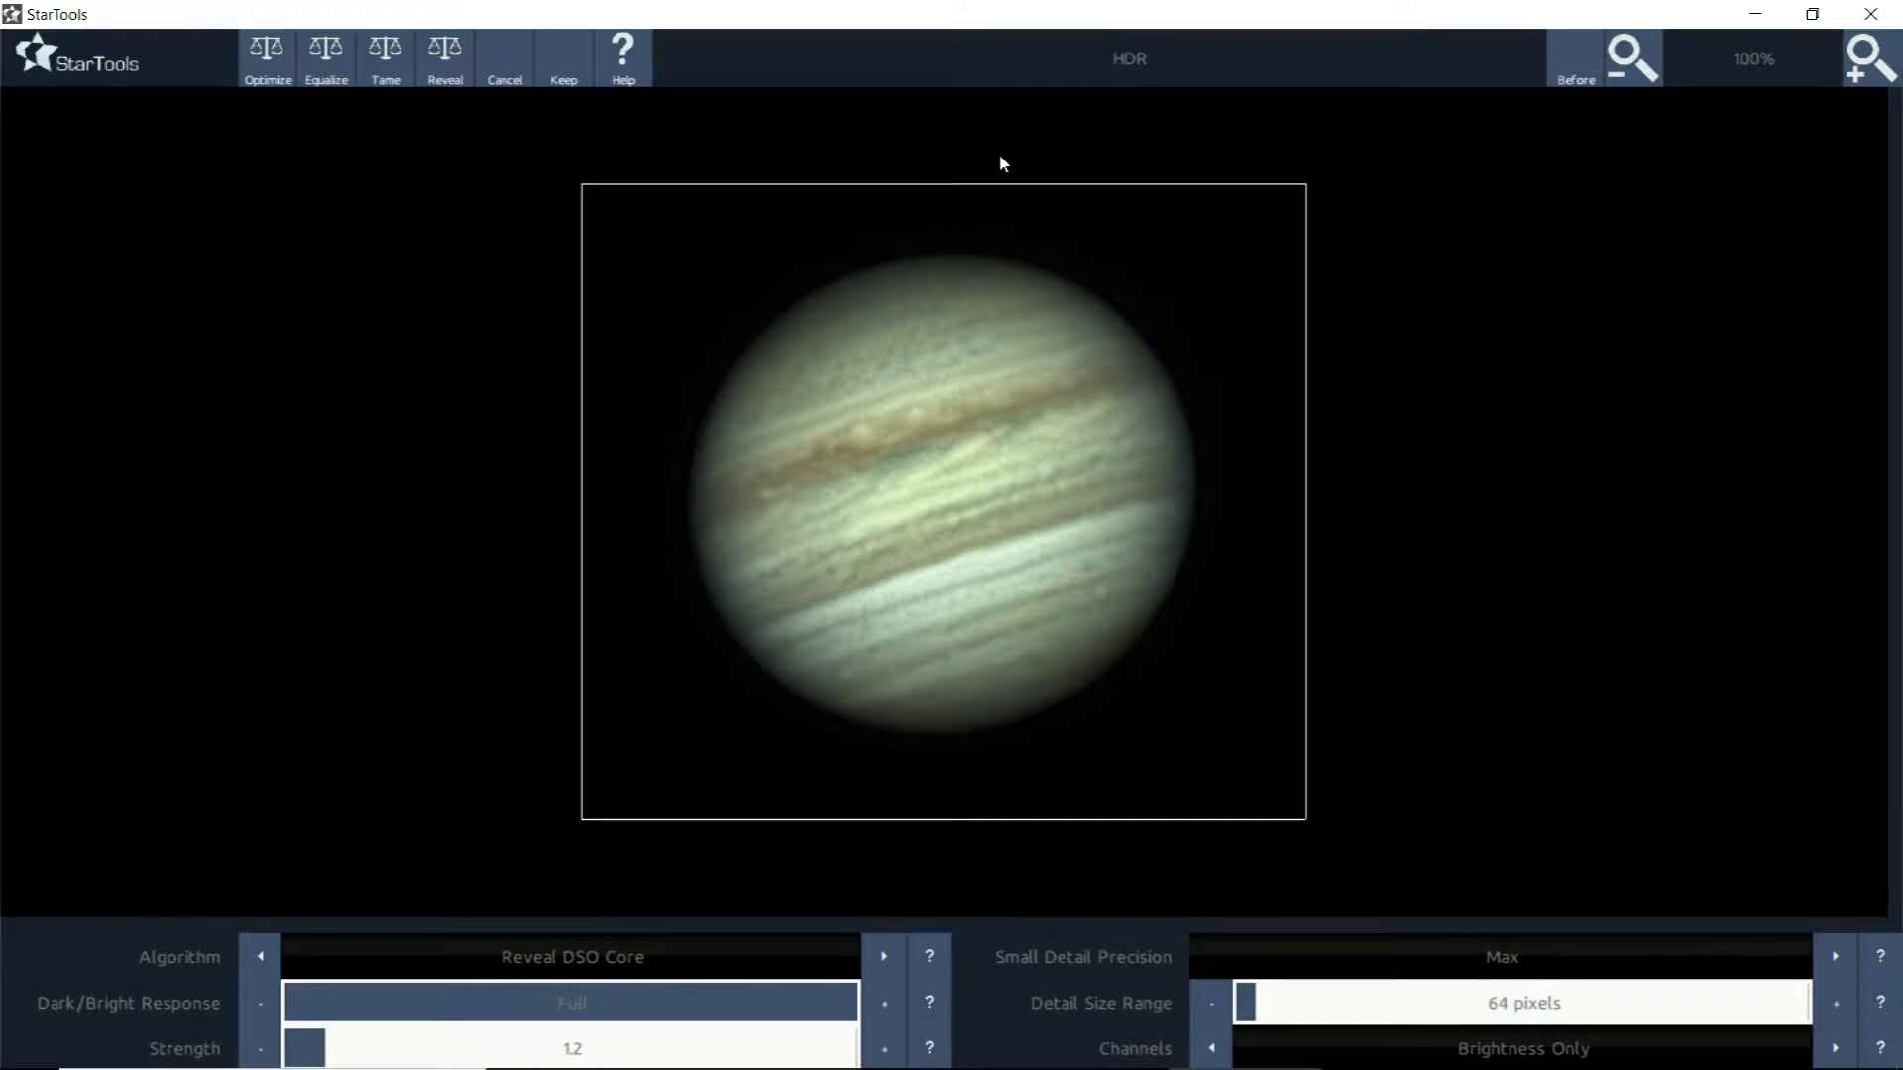
click(507, 79)
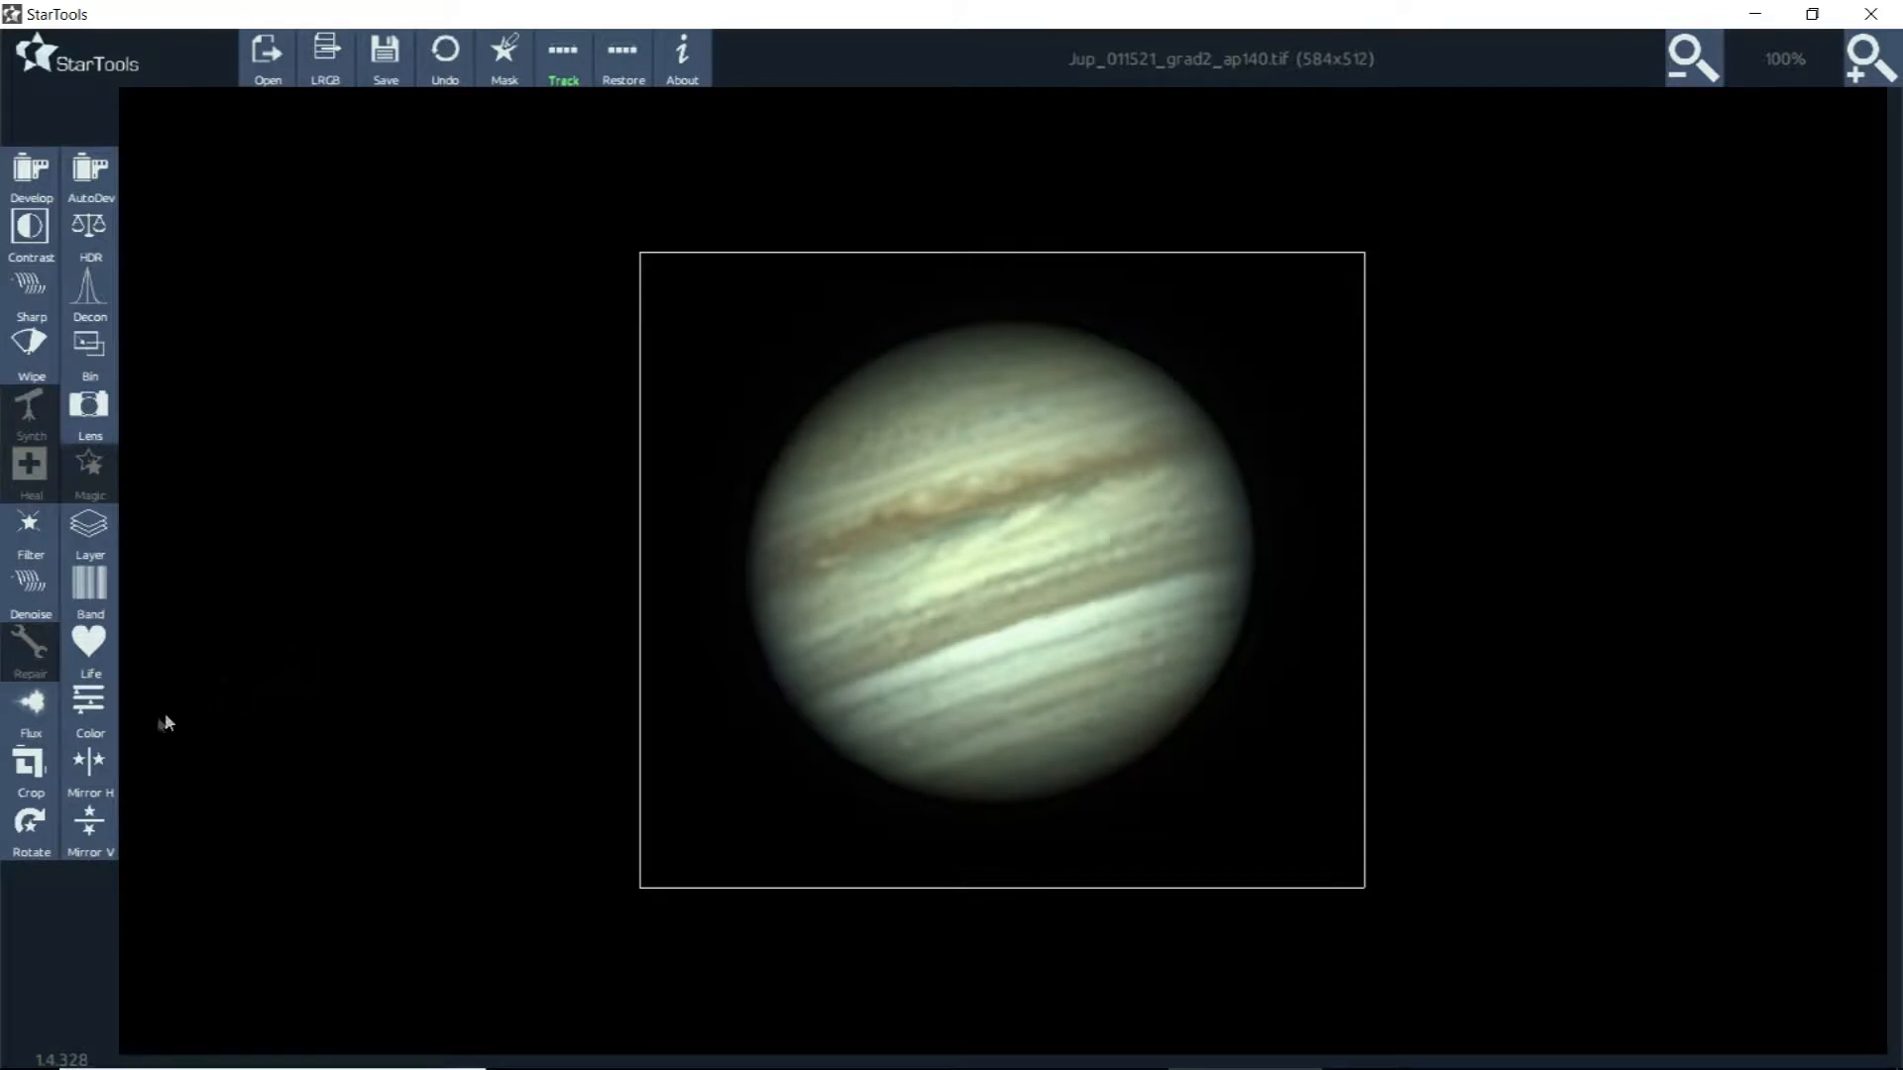
In the Color module, set Dark Saturation to 1.00 and Blue Bias Reduce to 1.10
click(91, 712)
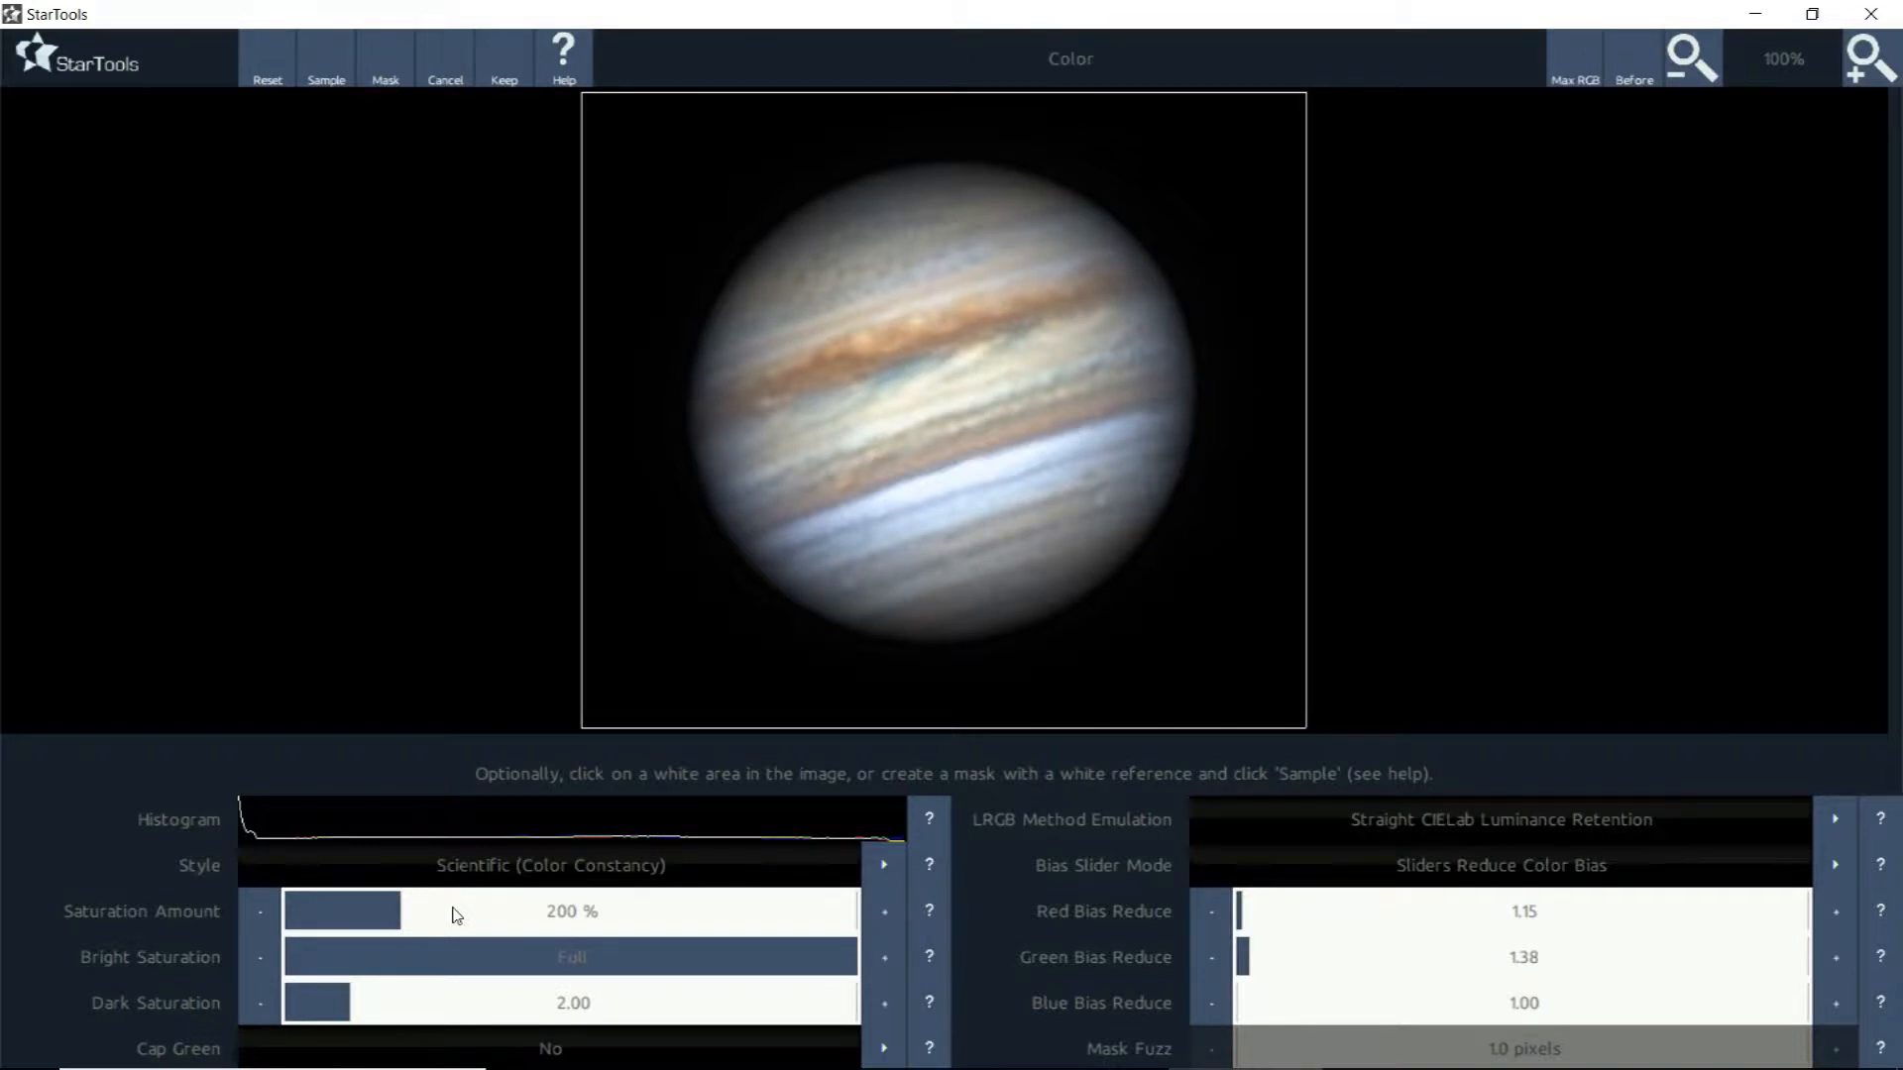
click(290, 1003)
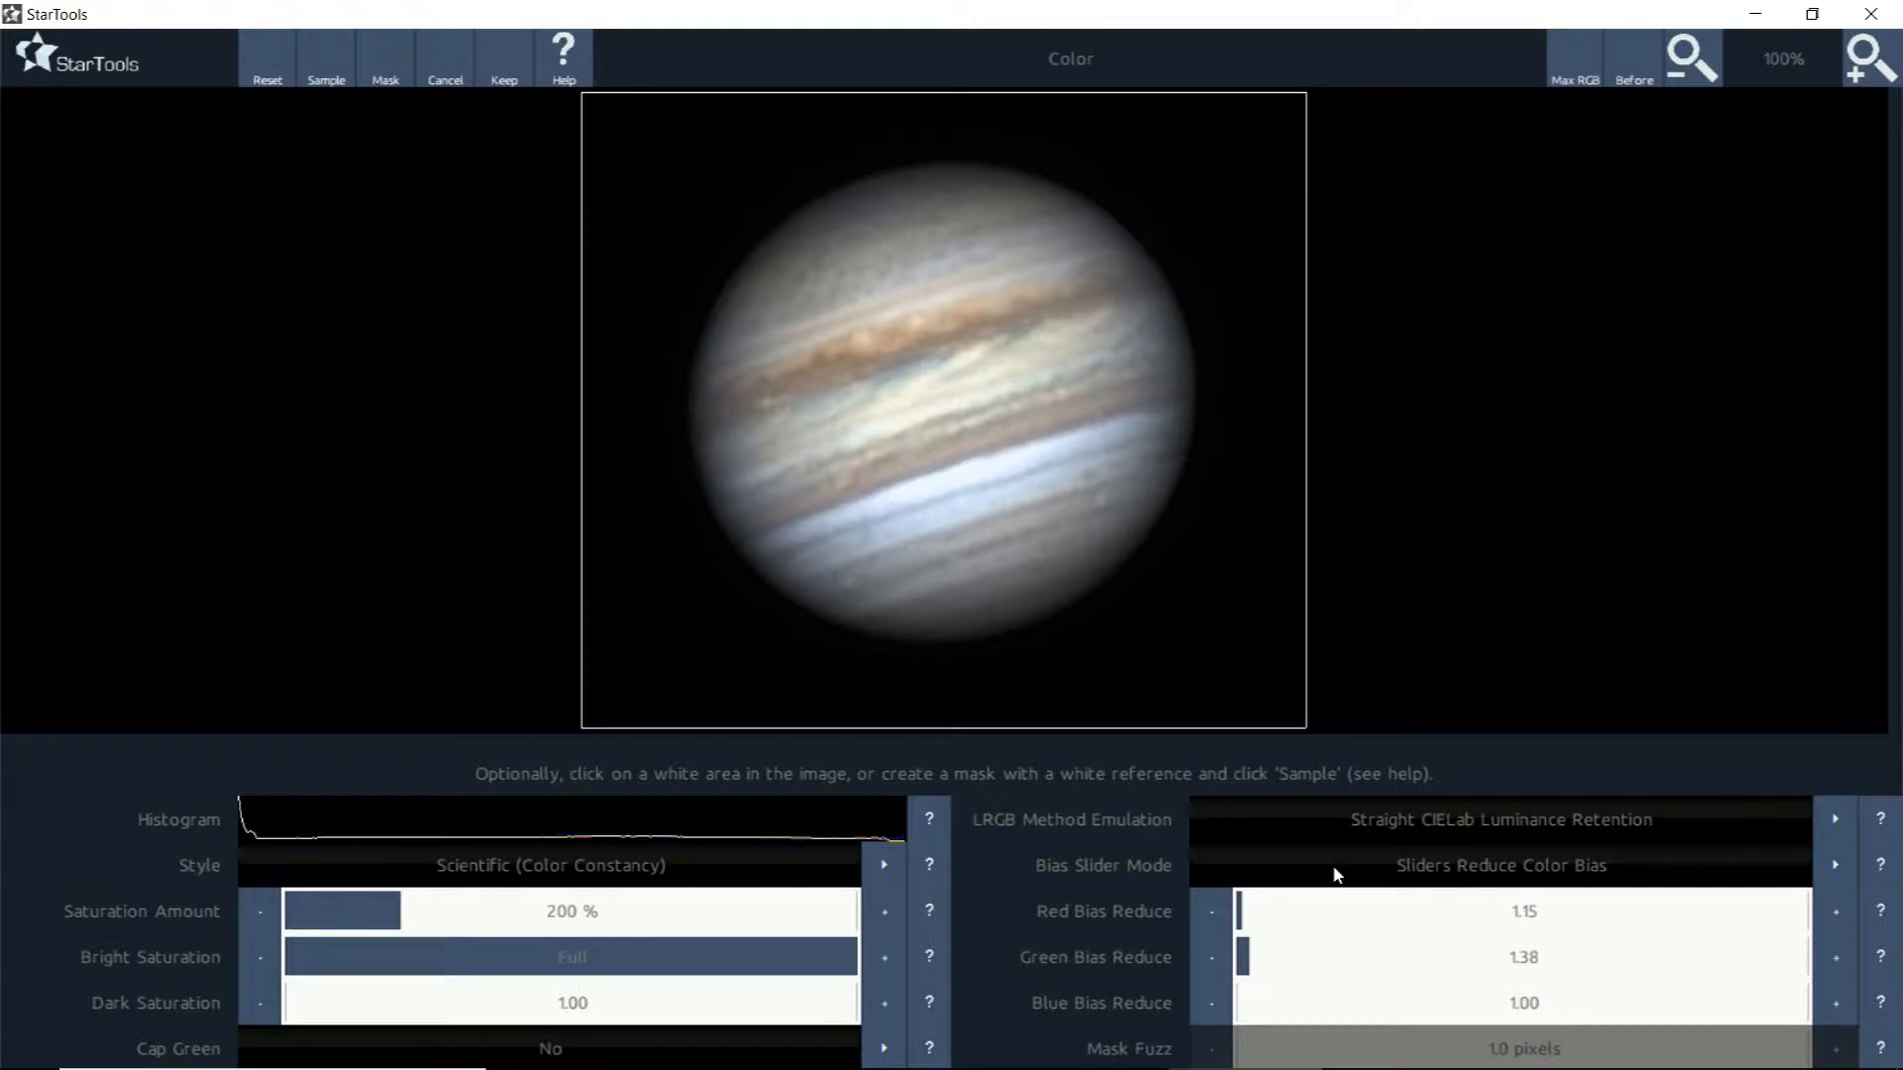
click(1239, 1005)
click(1247, 1007)
click(1242, 1006)
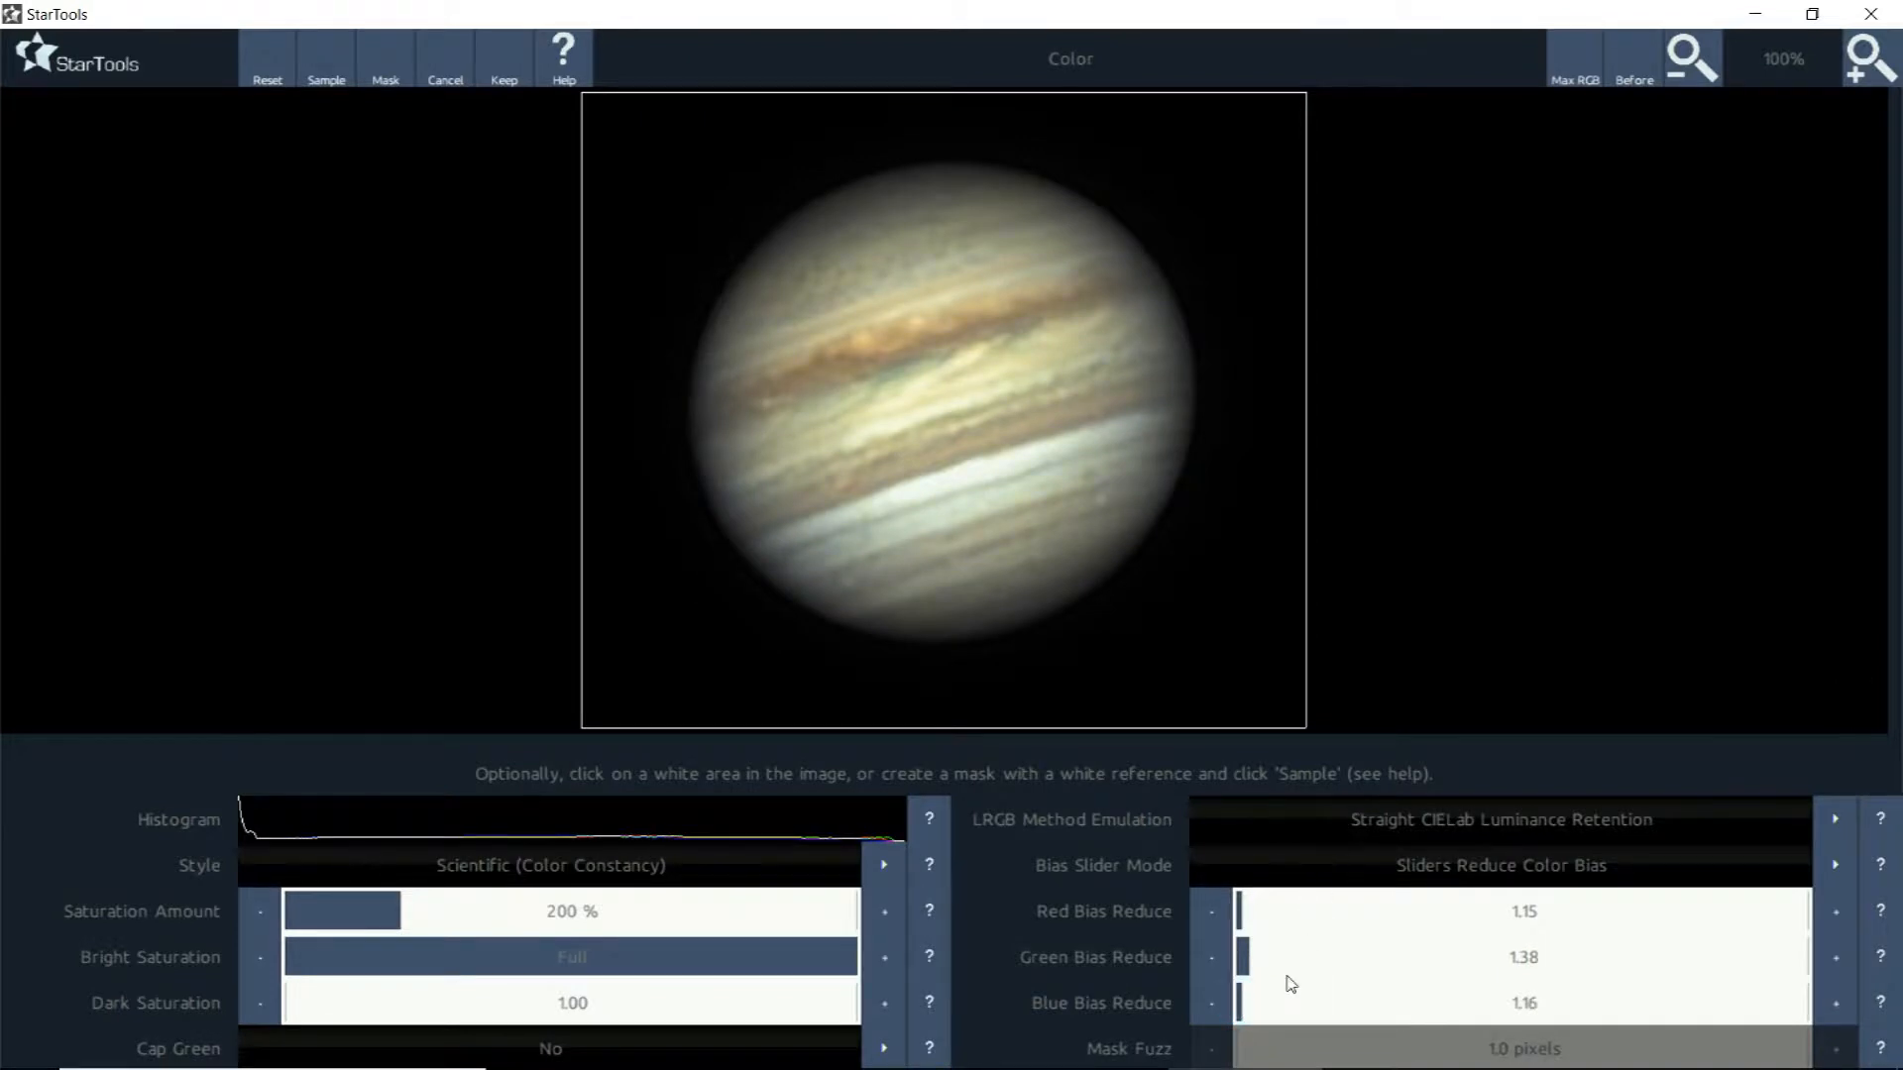
click(1211, 1006)
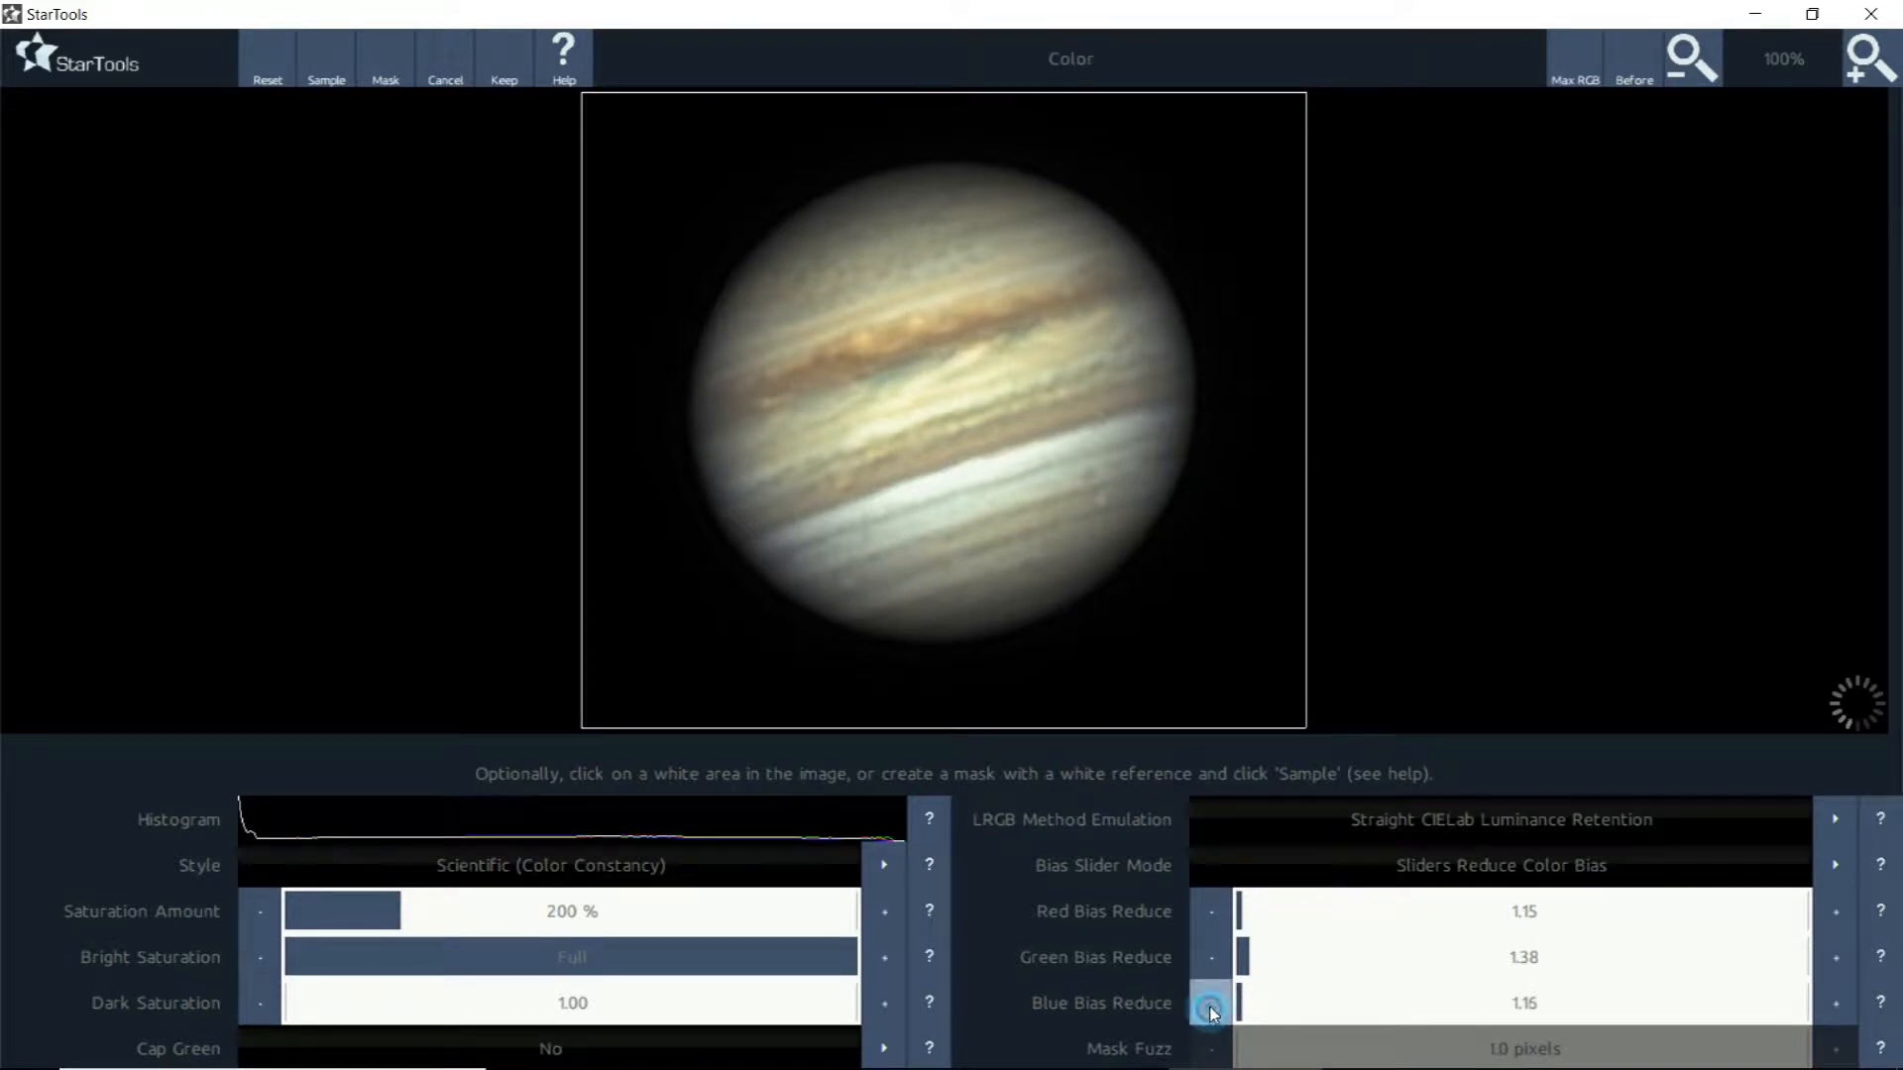
click(1212, 1006)
click(1211, 1006)
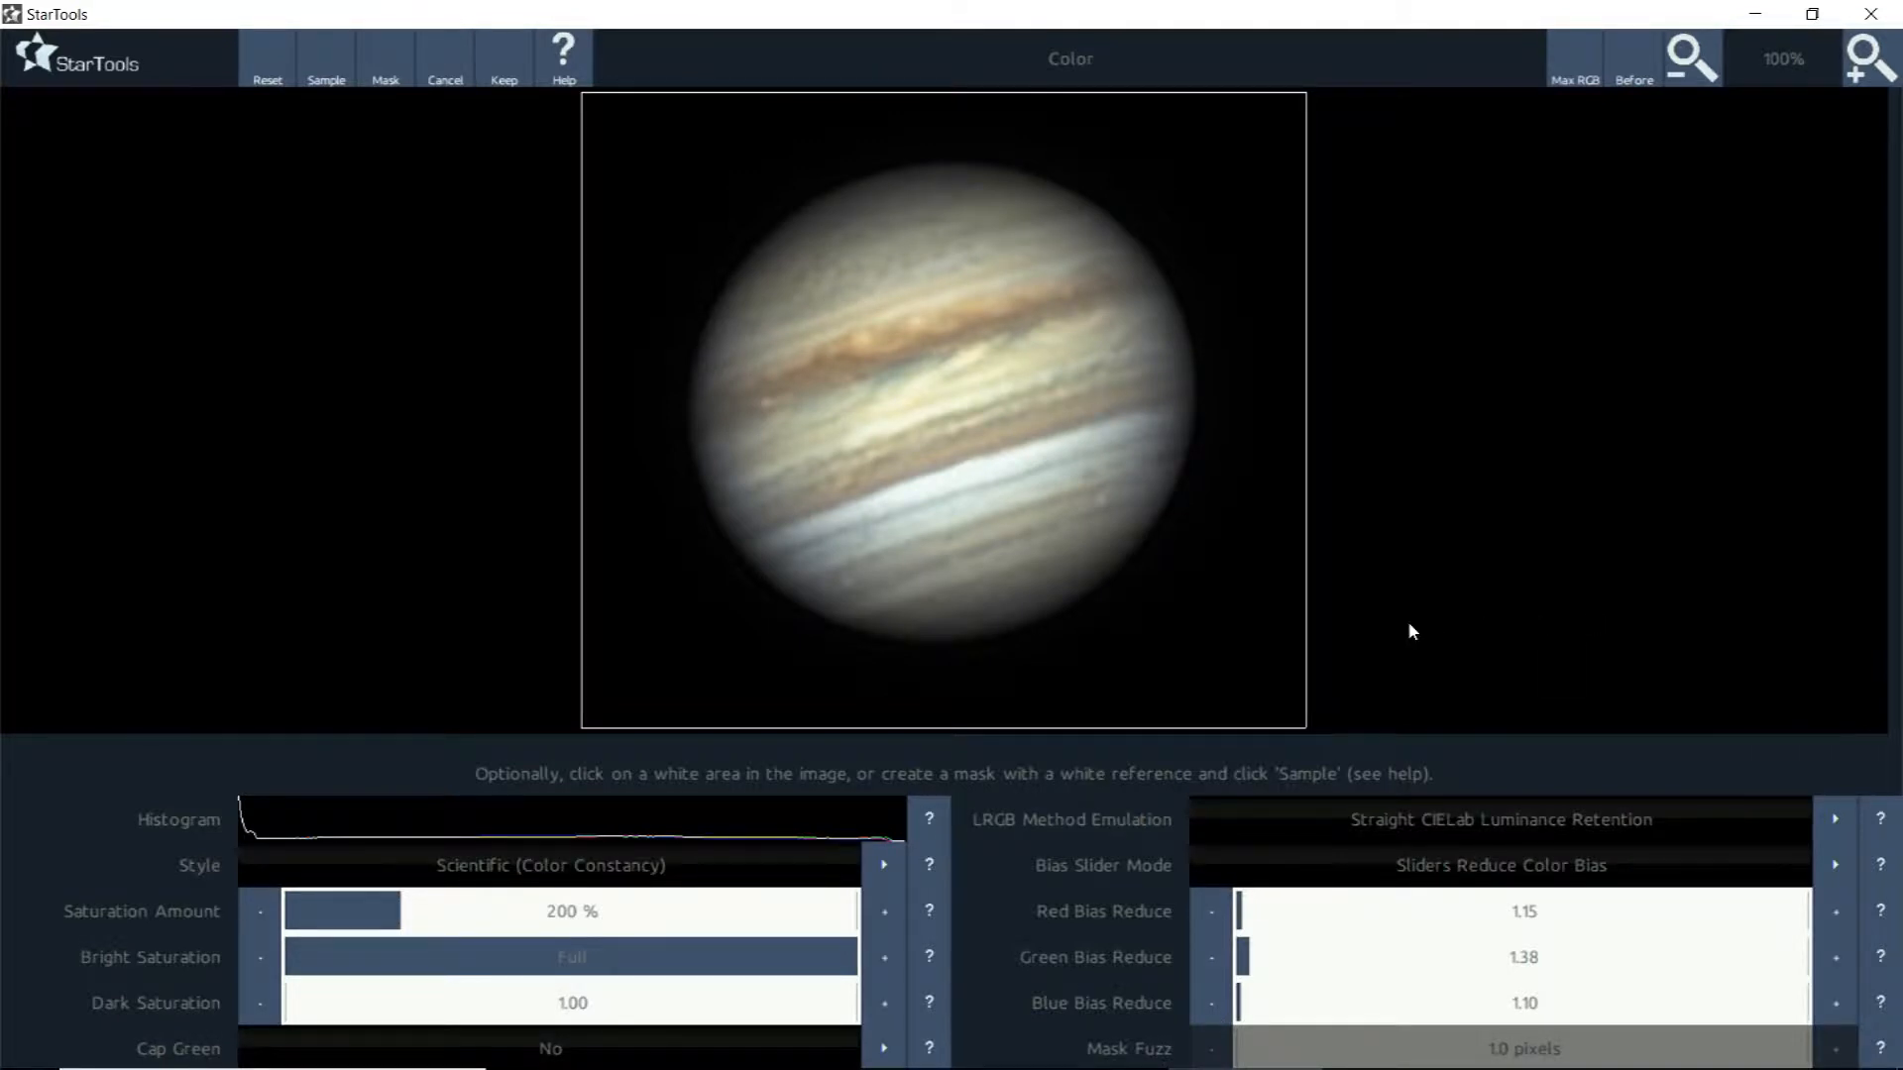
Compare the Cap Green options To Yellow and To Brown, and settle on To Yellow
click(597, 1050)
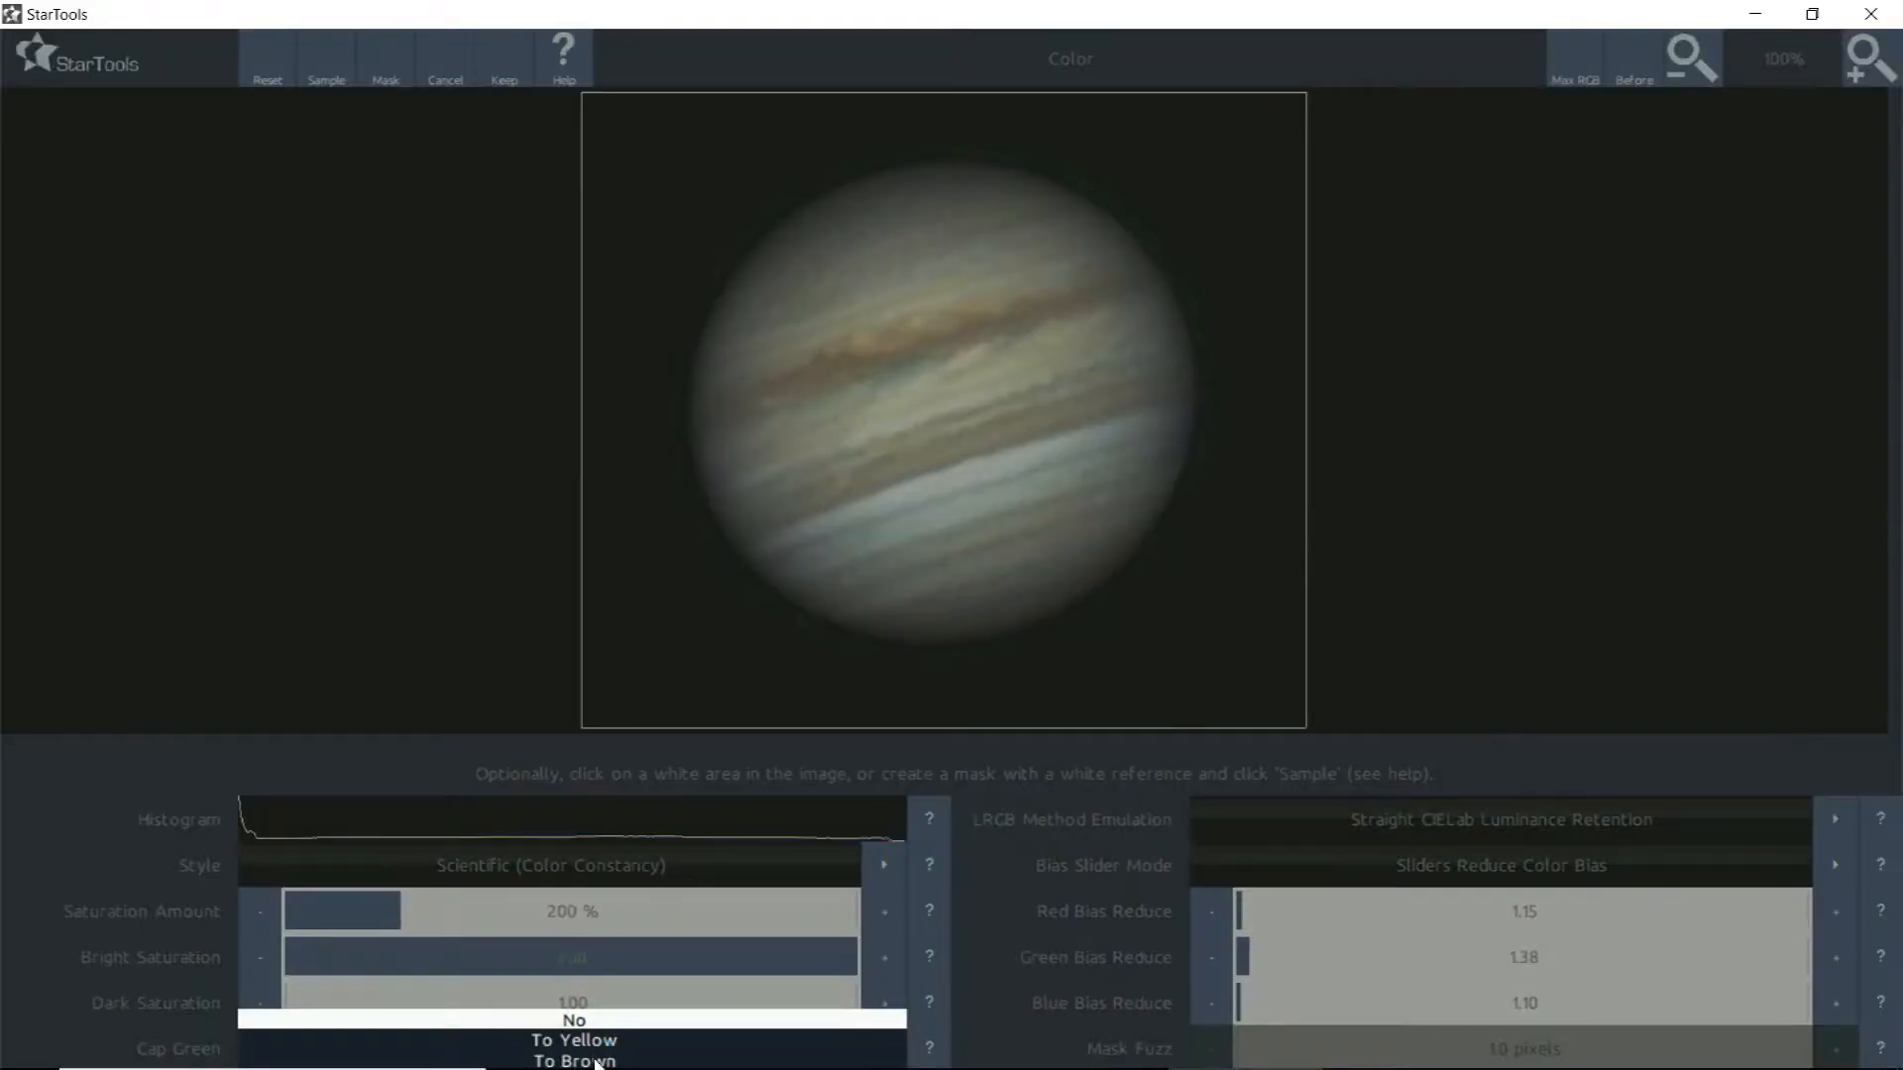
click(595, 1040)
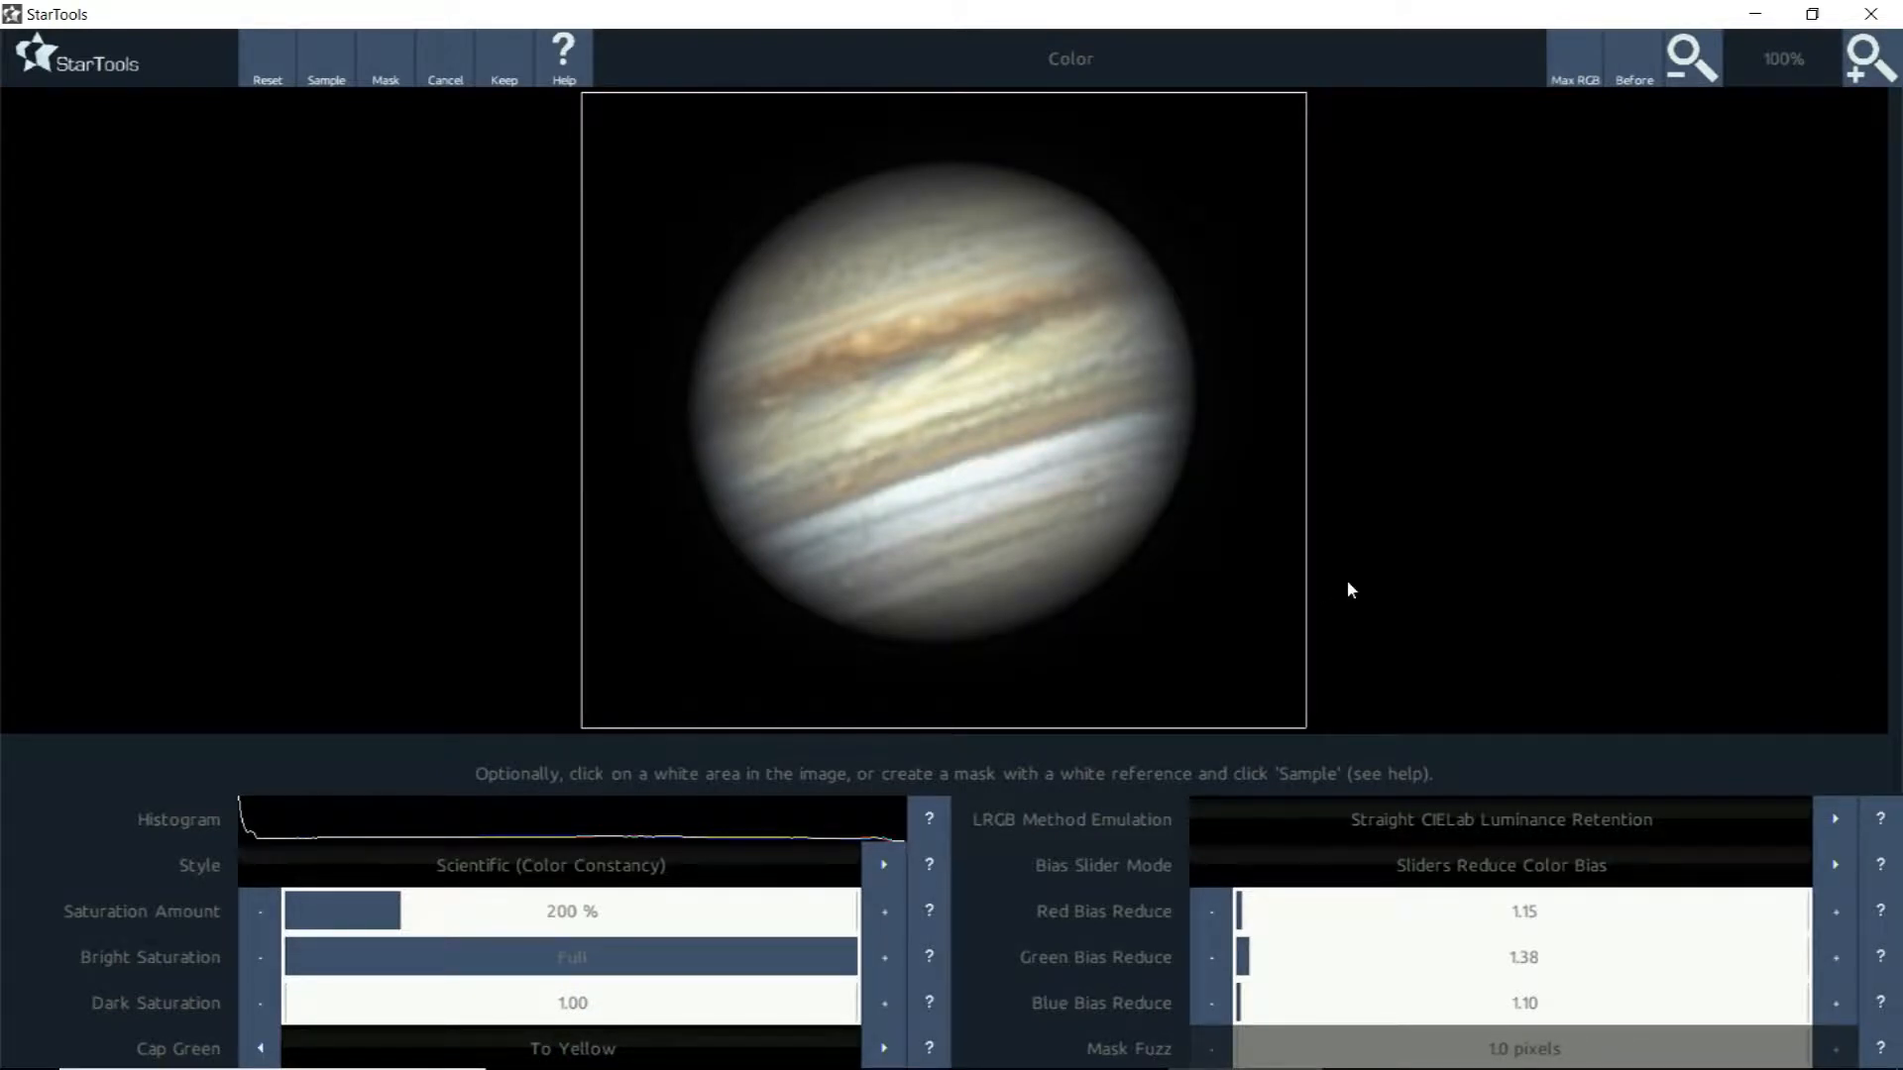
click(618, 1042)
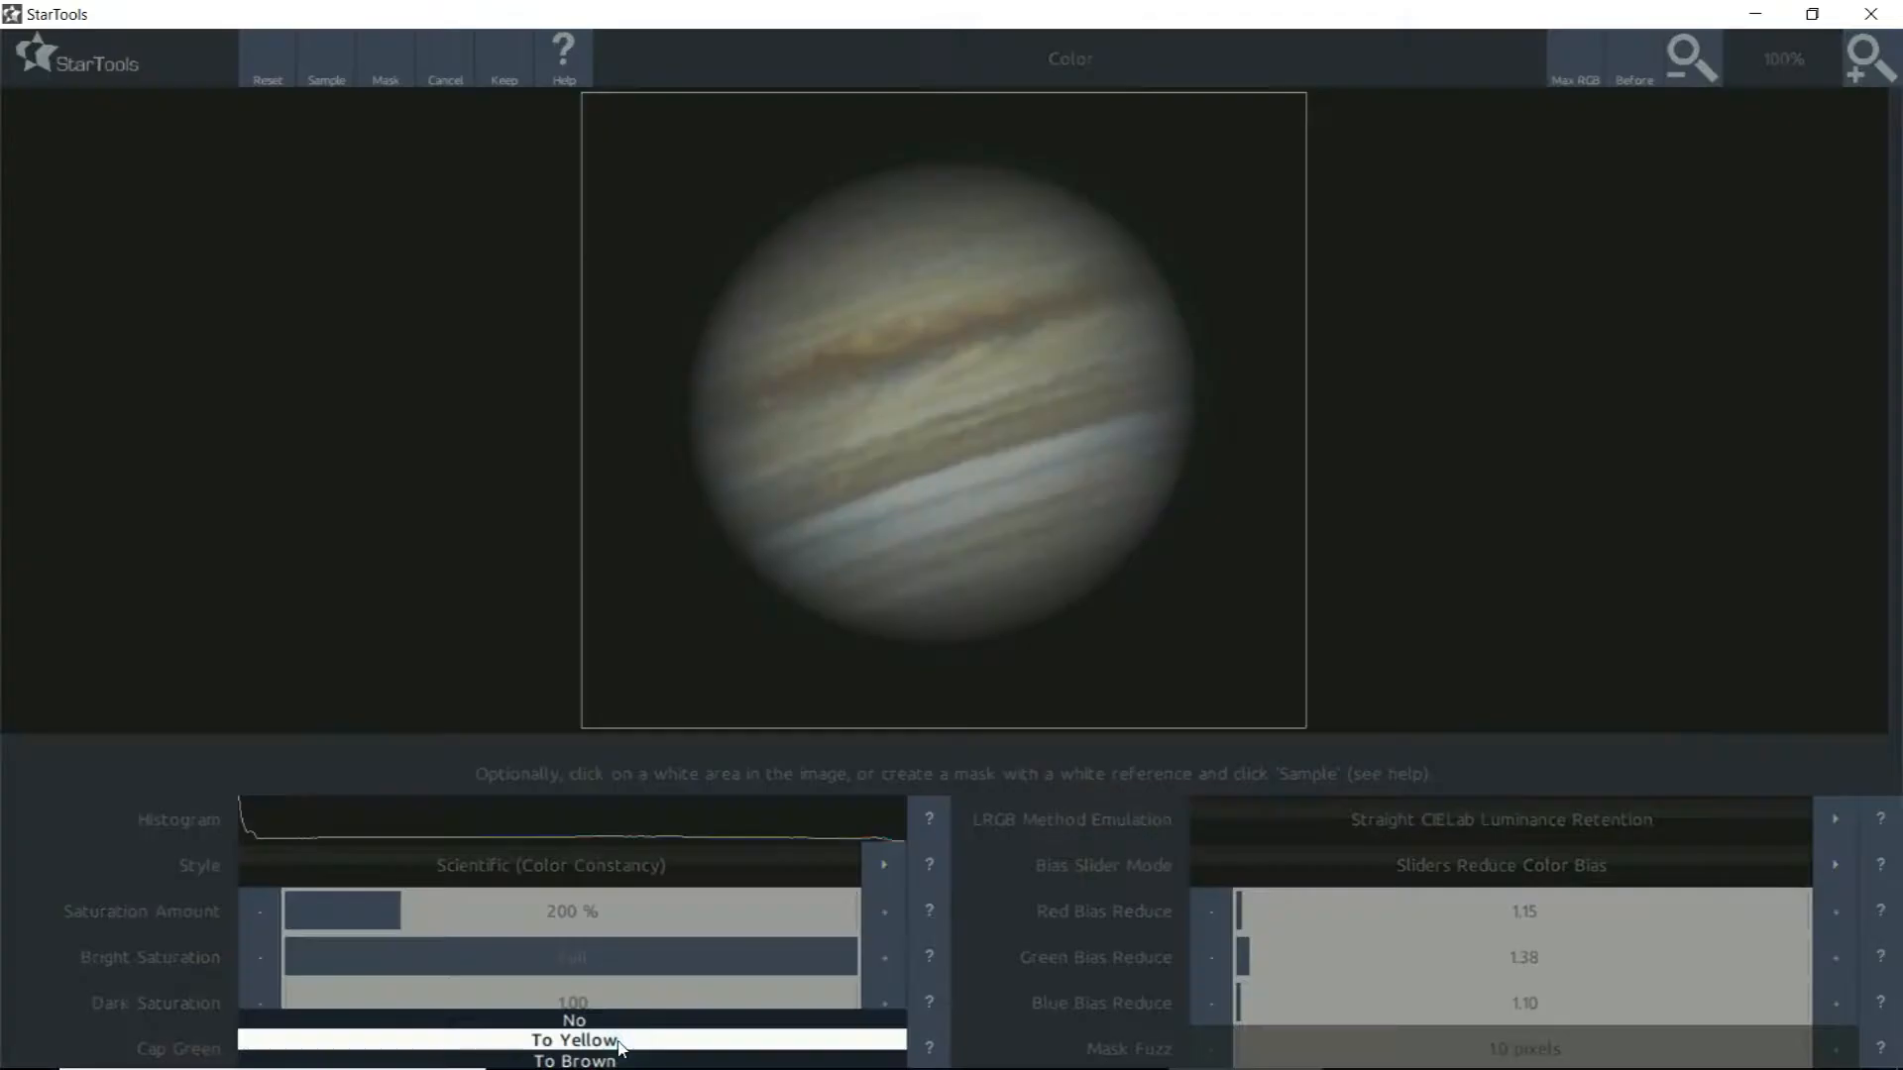
click(596, 1060)
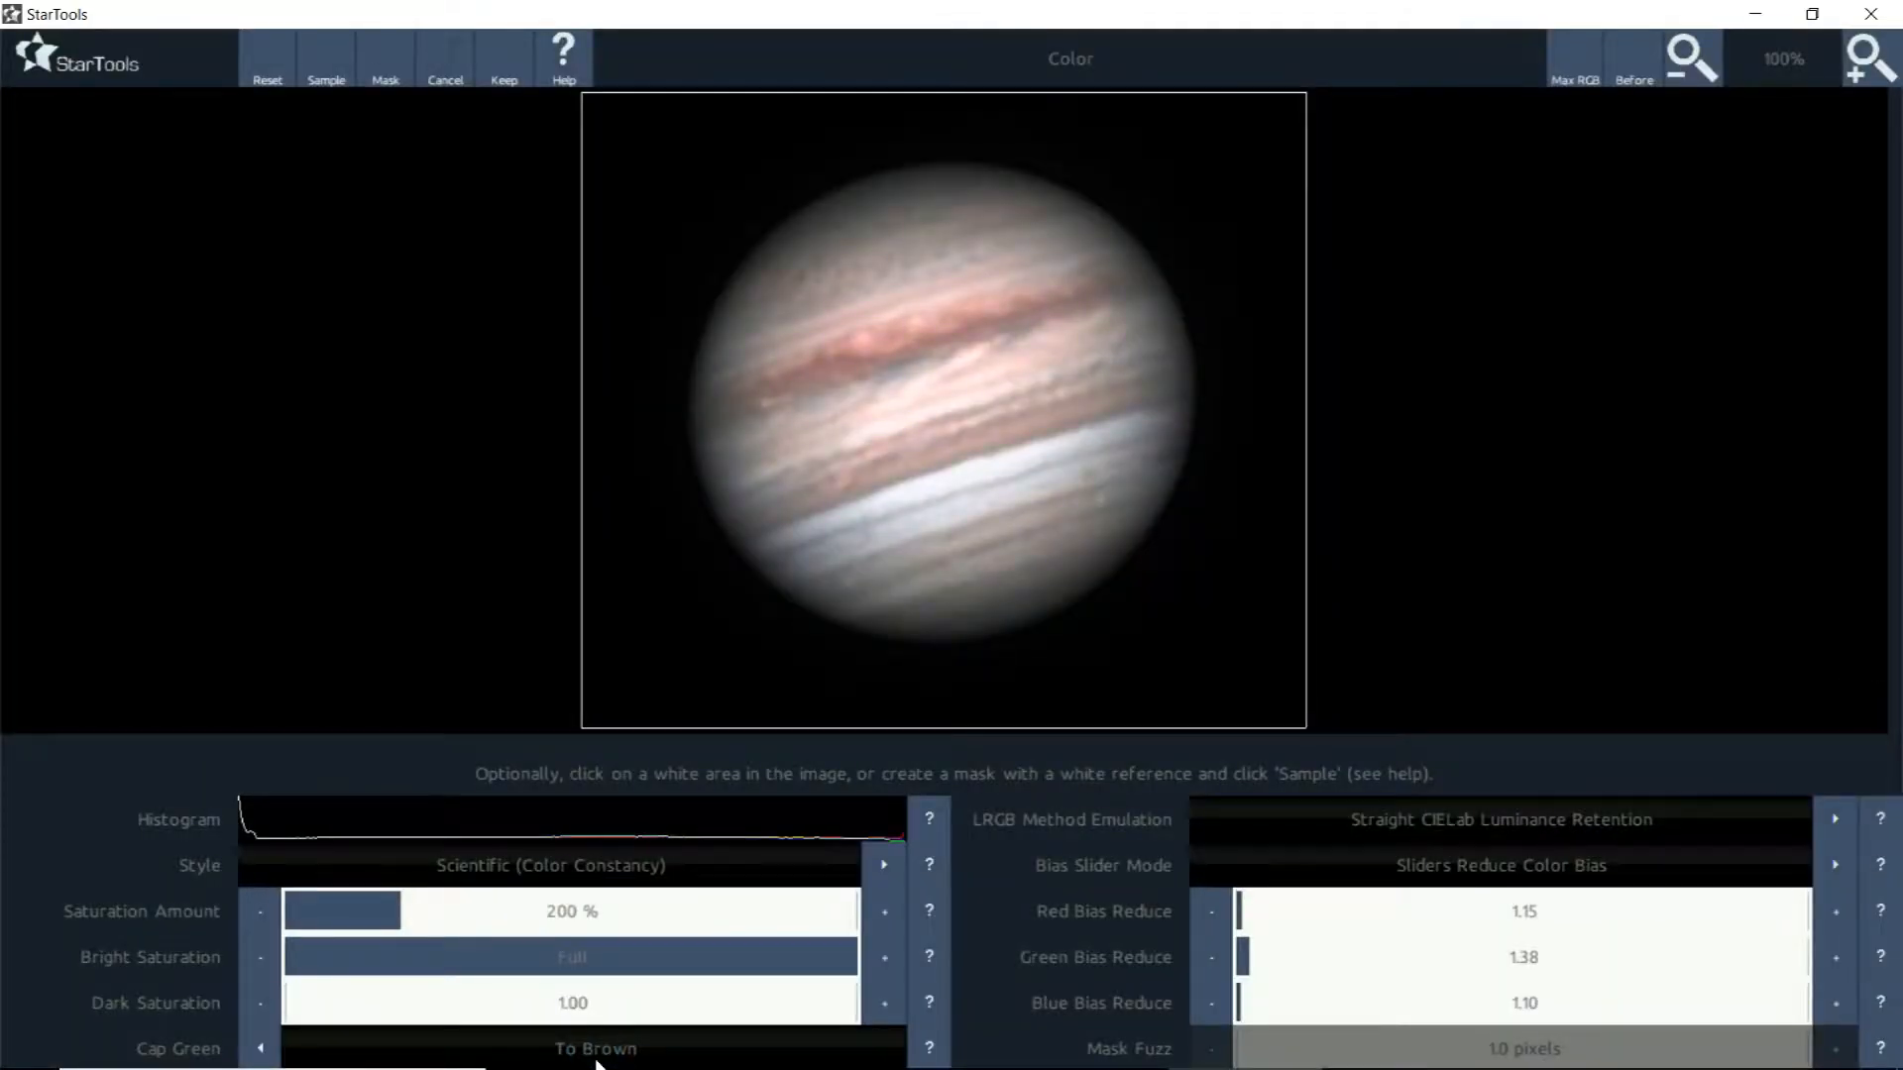
click(598, 1064)
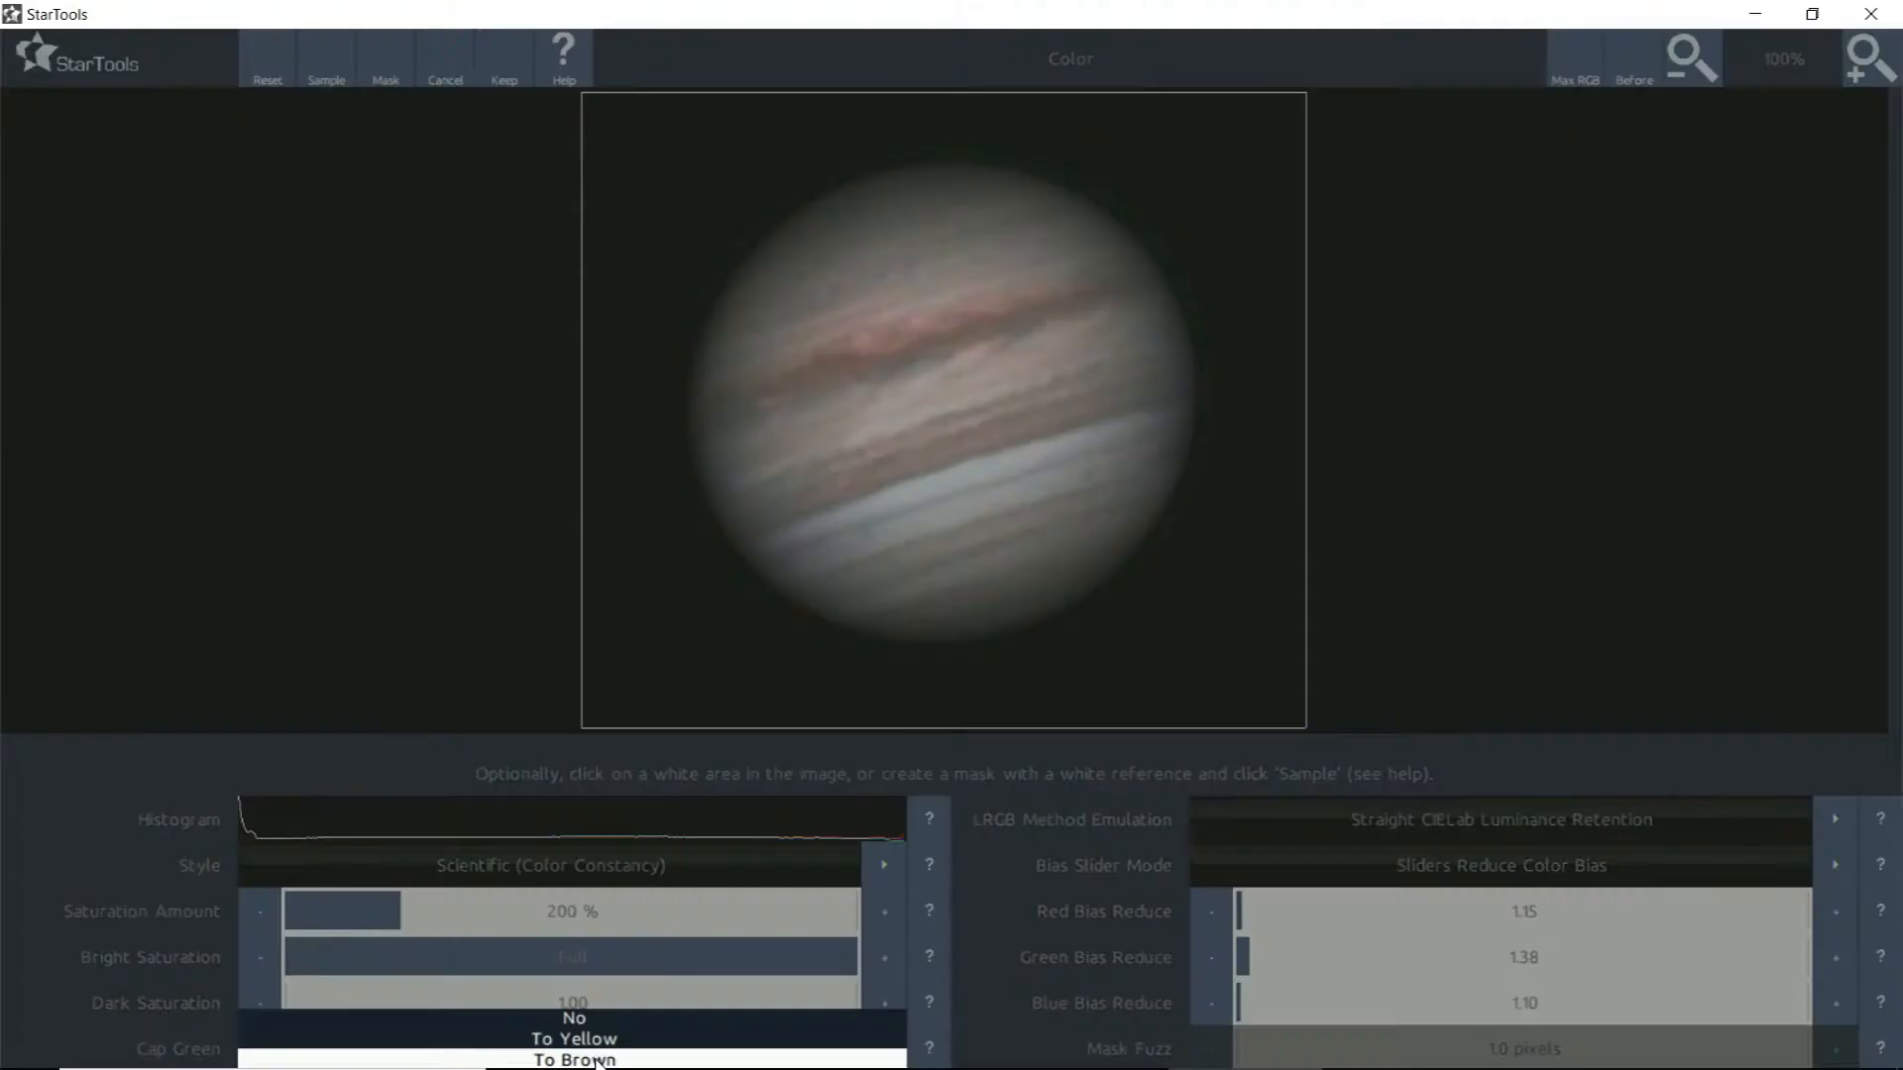
click(606, 1044)
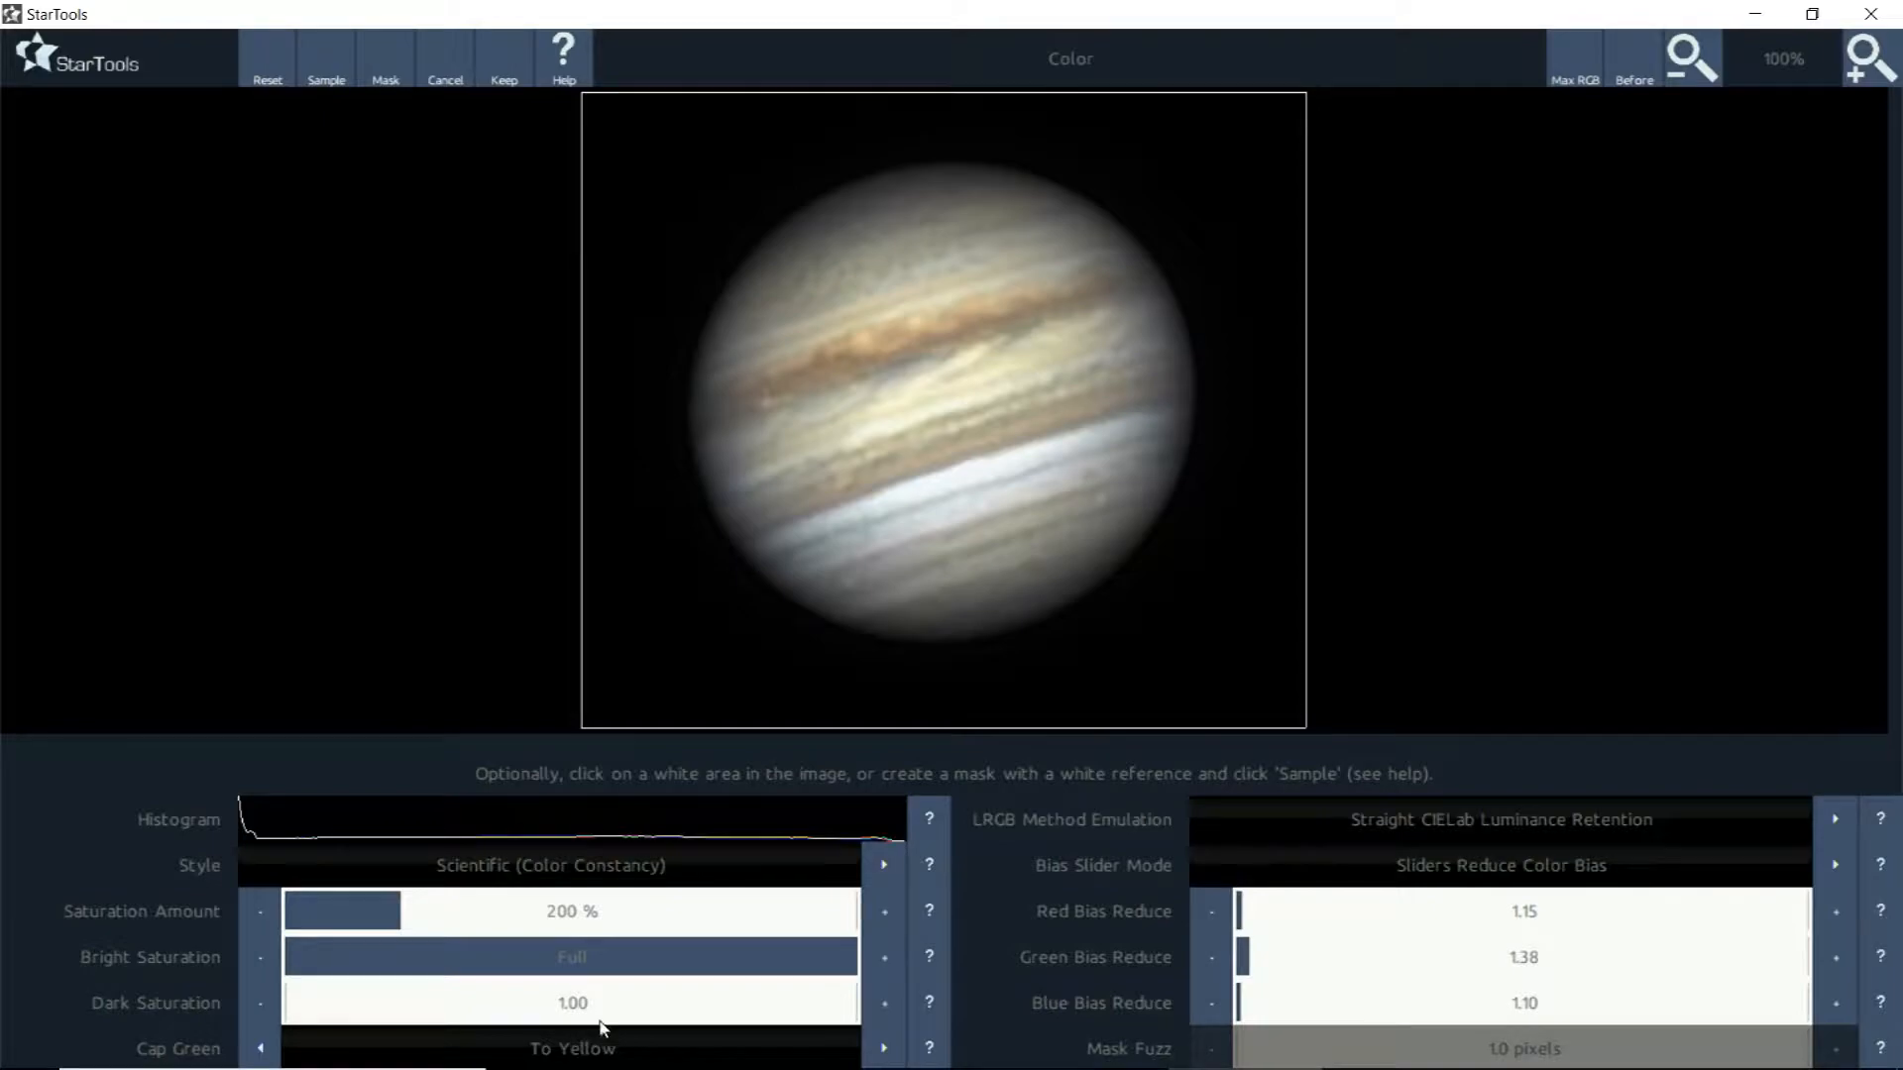
Set the Cap Green option to No
click(586, 1047)
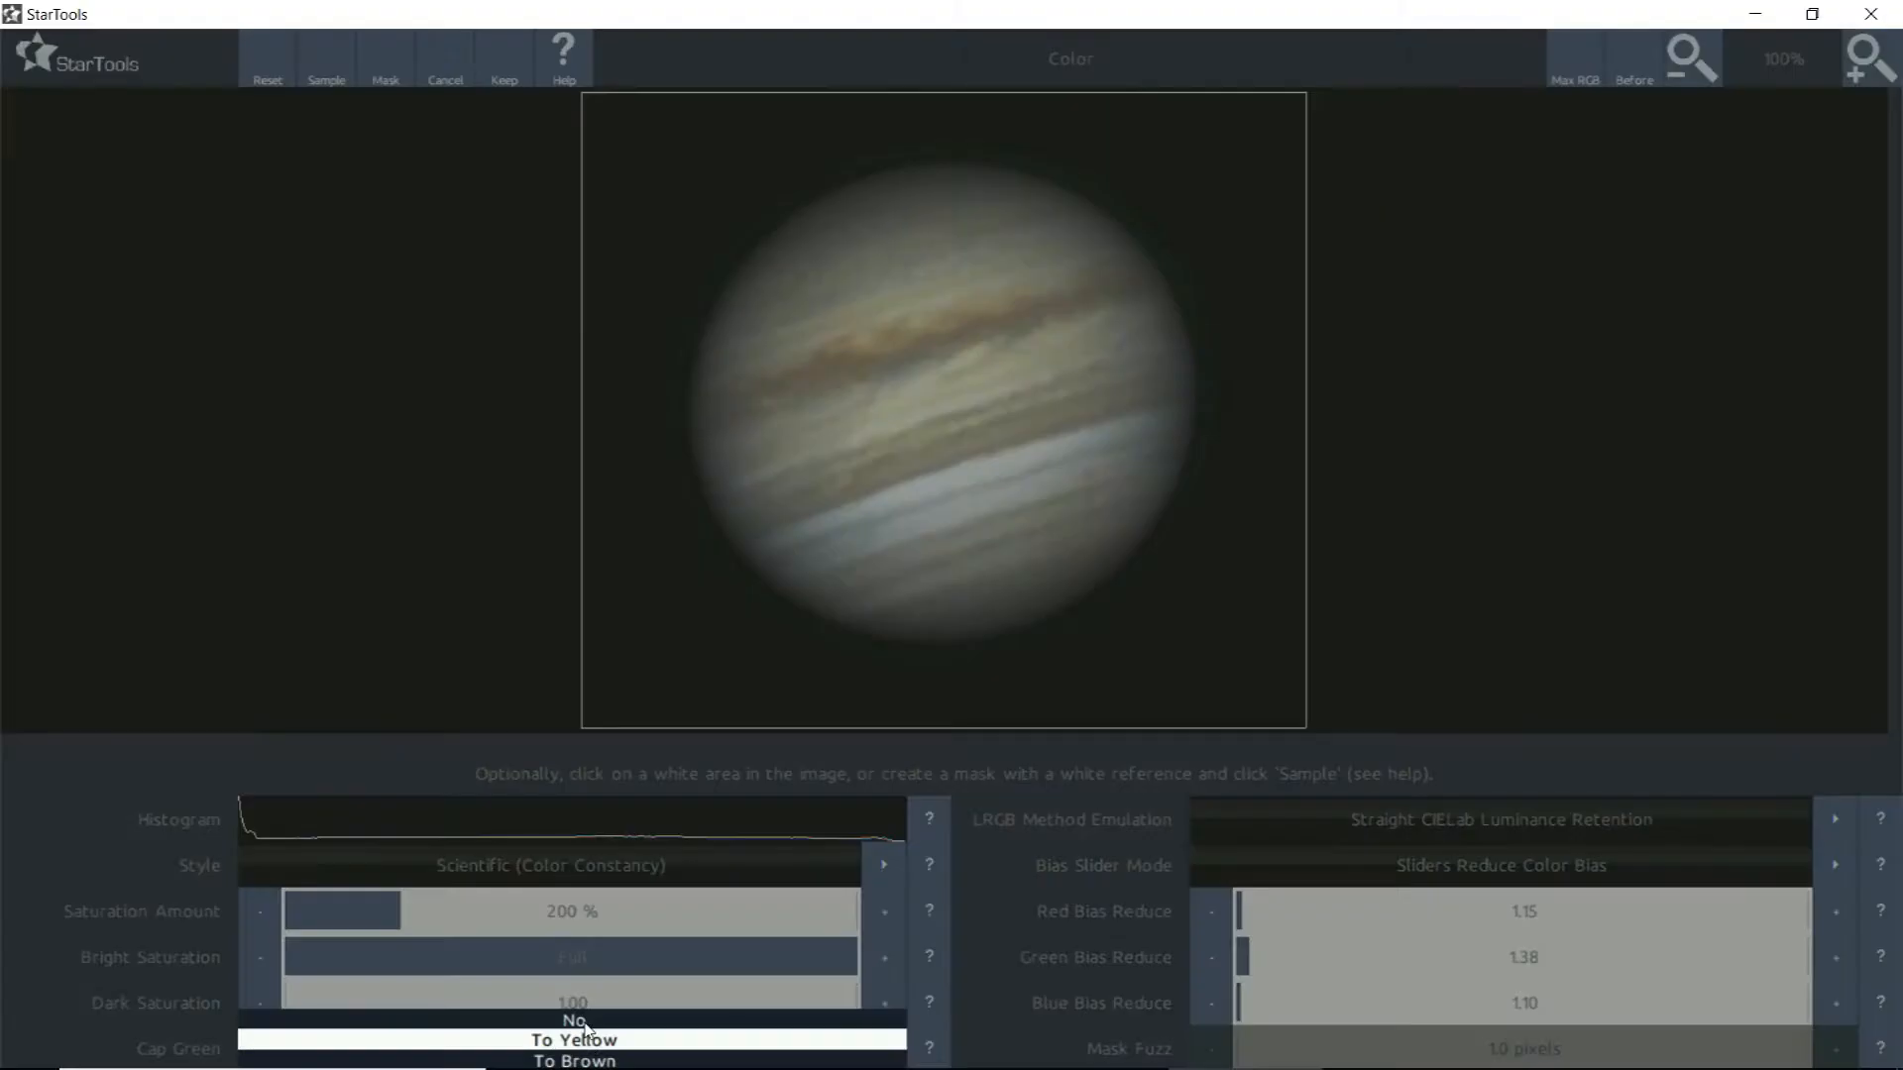
click(588, 1022)
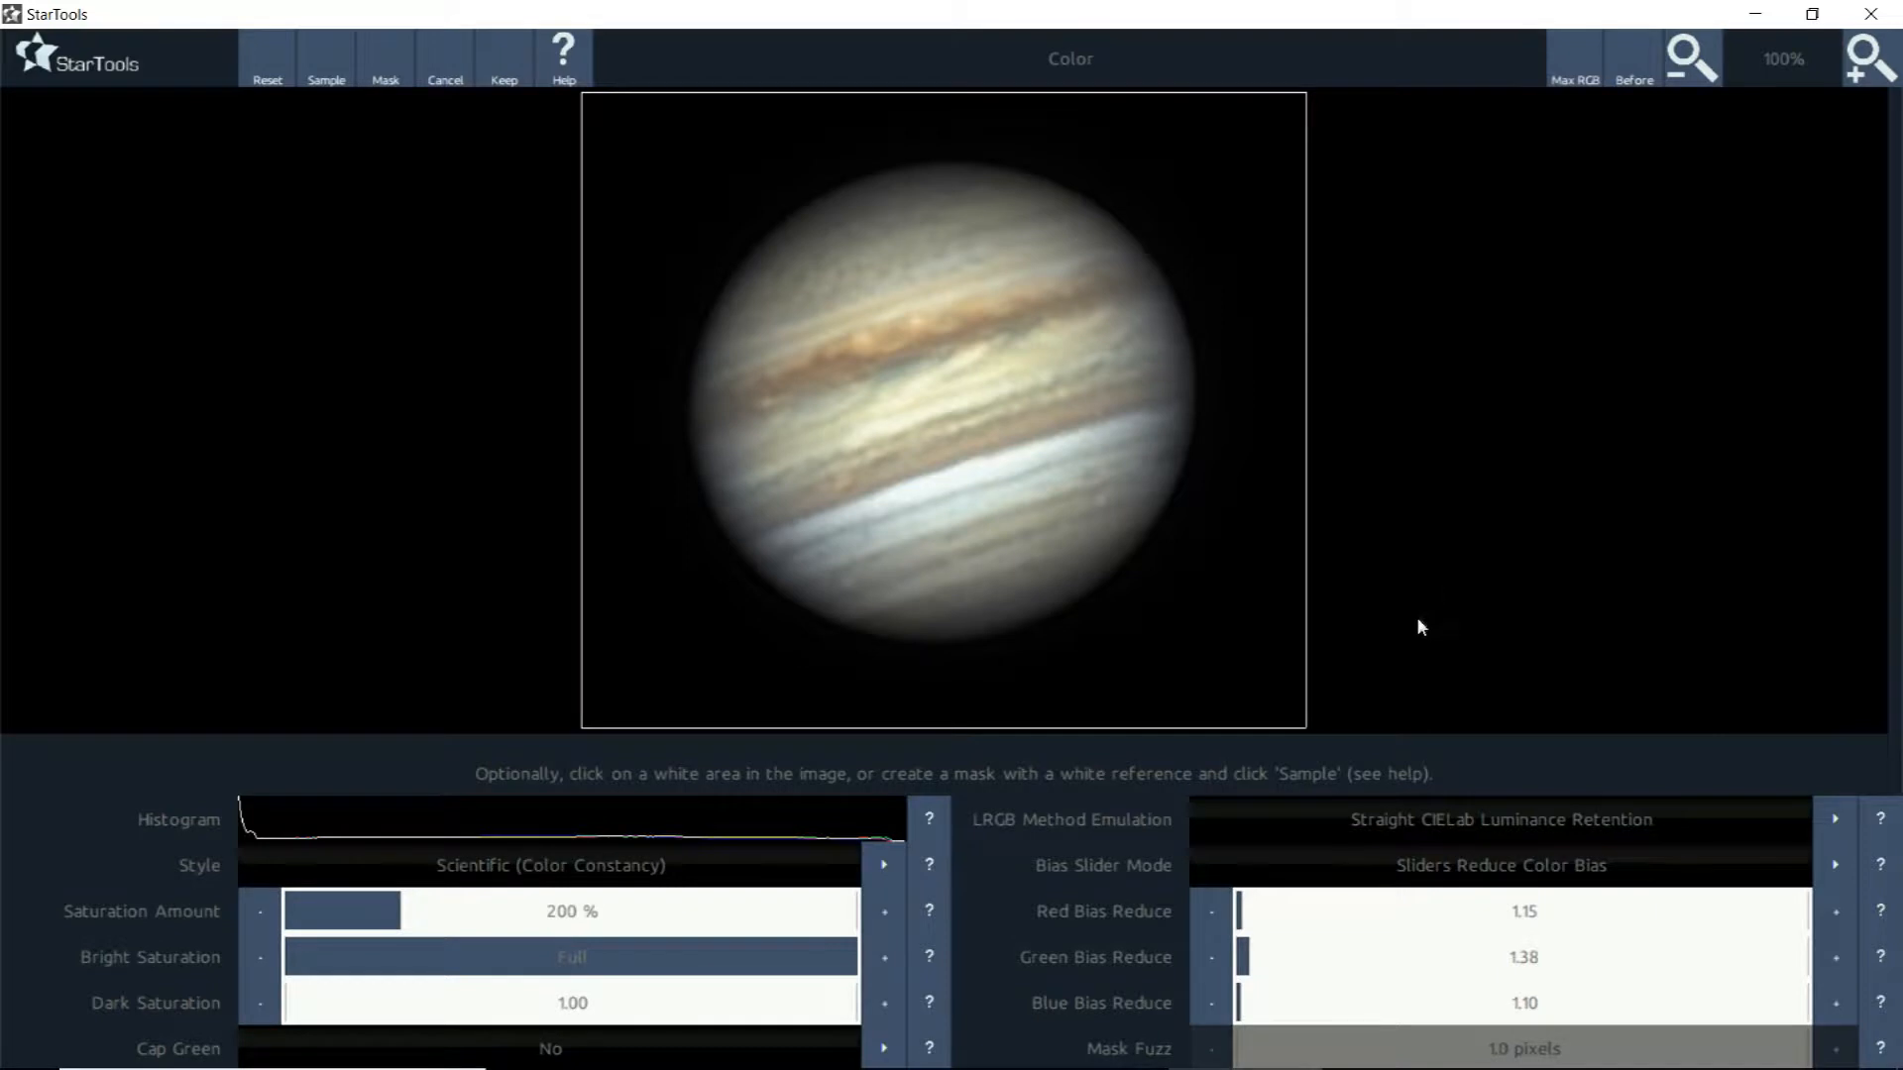
Compare the styles Artistic, Detail Aware and Artistic, Not Detail Aware, return to Scientific (Color Constancy), and keep the color result
click(652, 865)
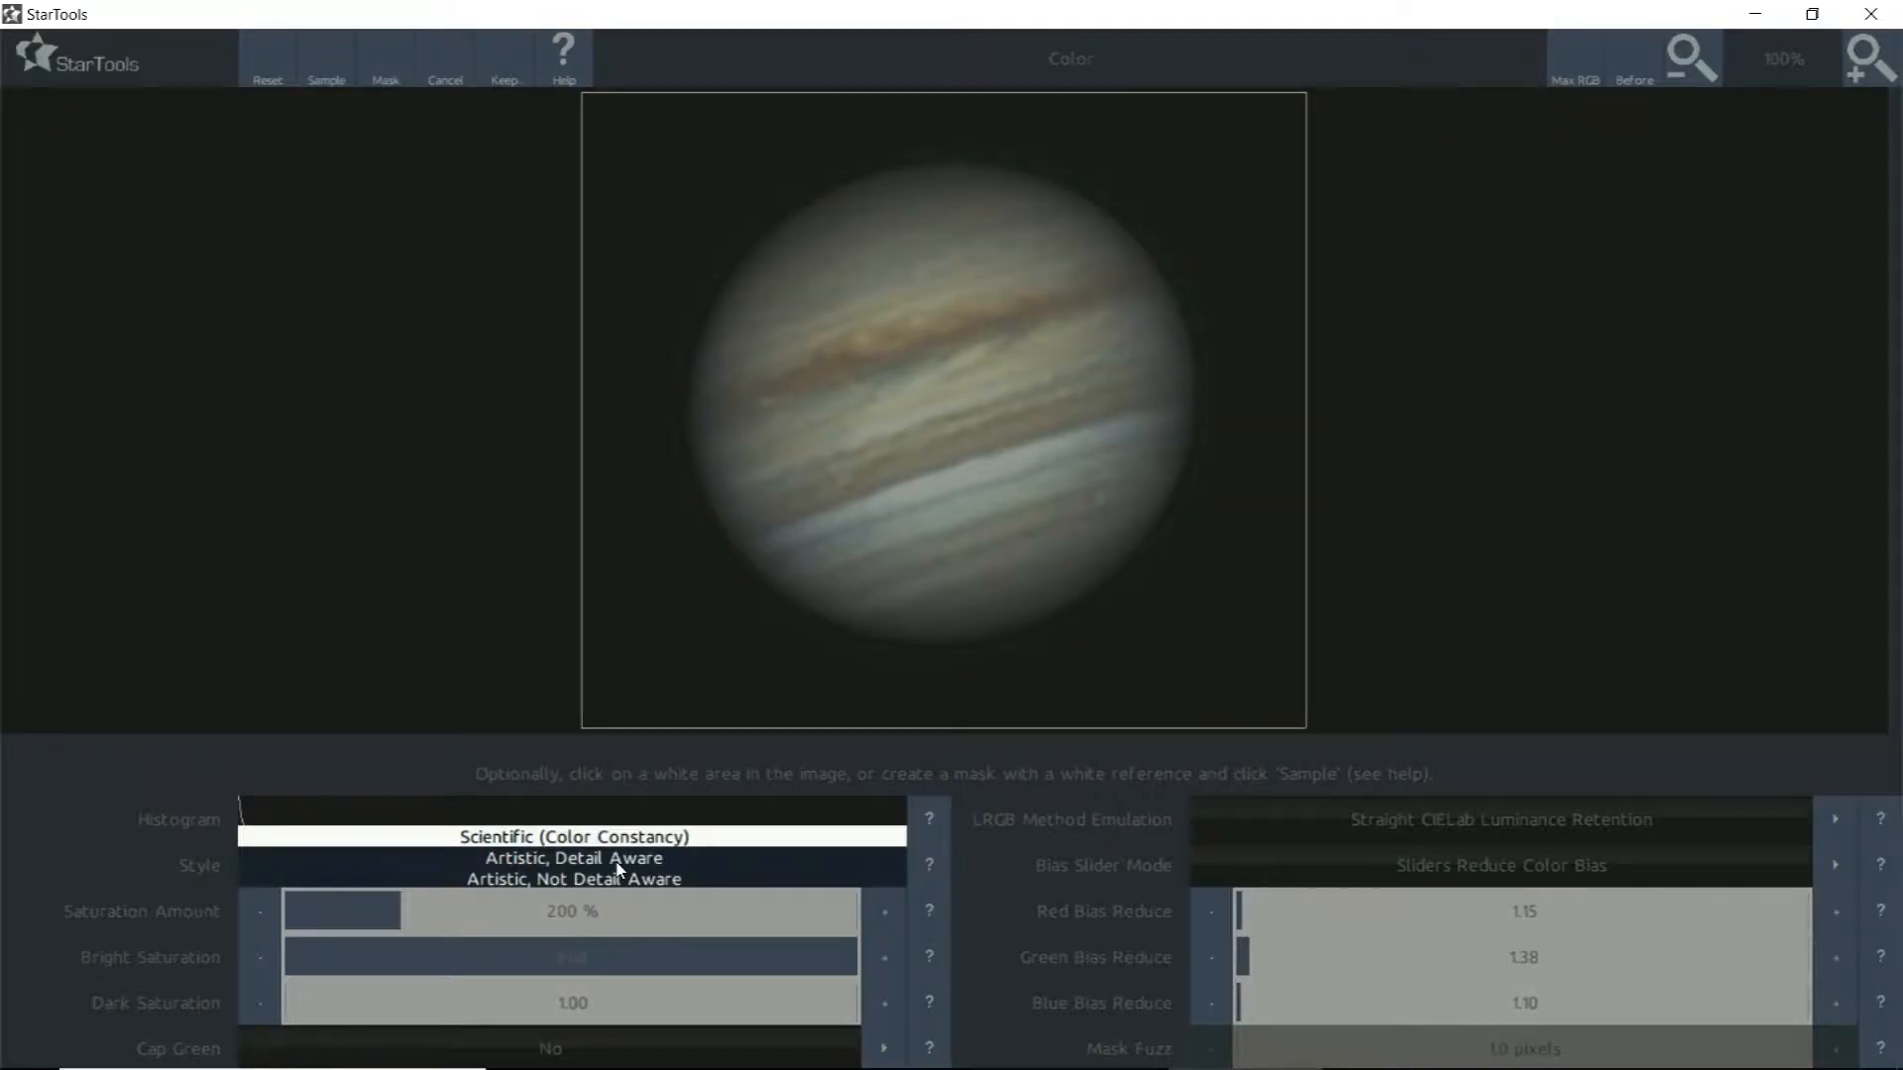
click(616, 860)
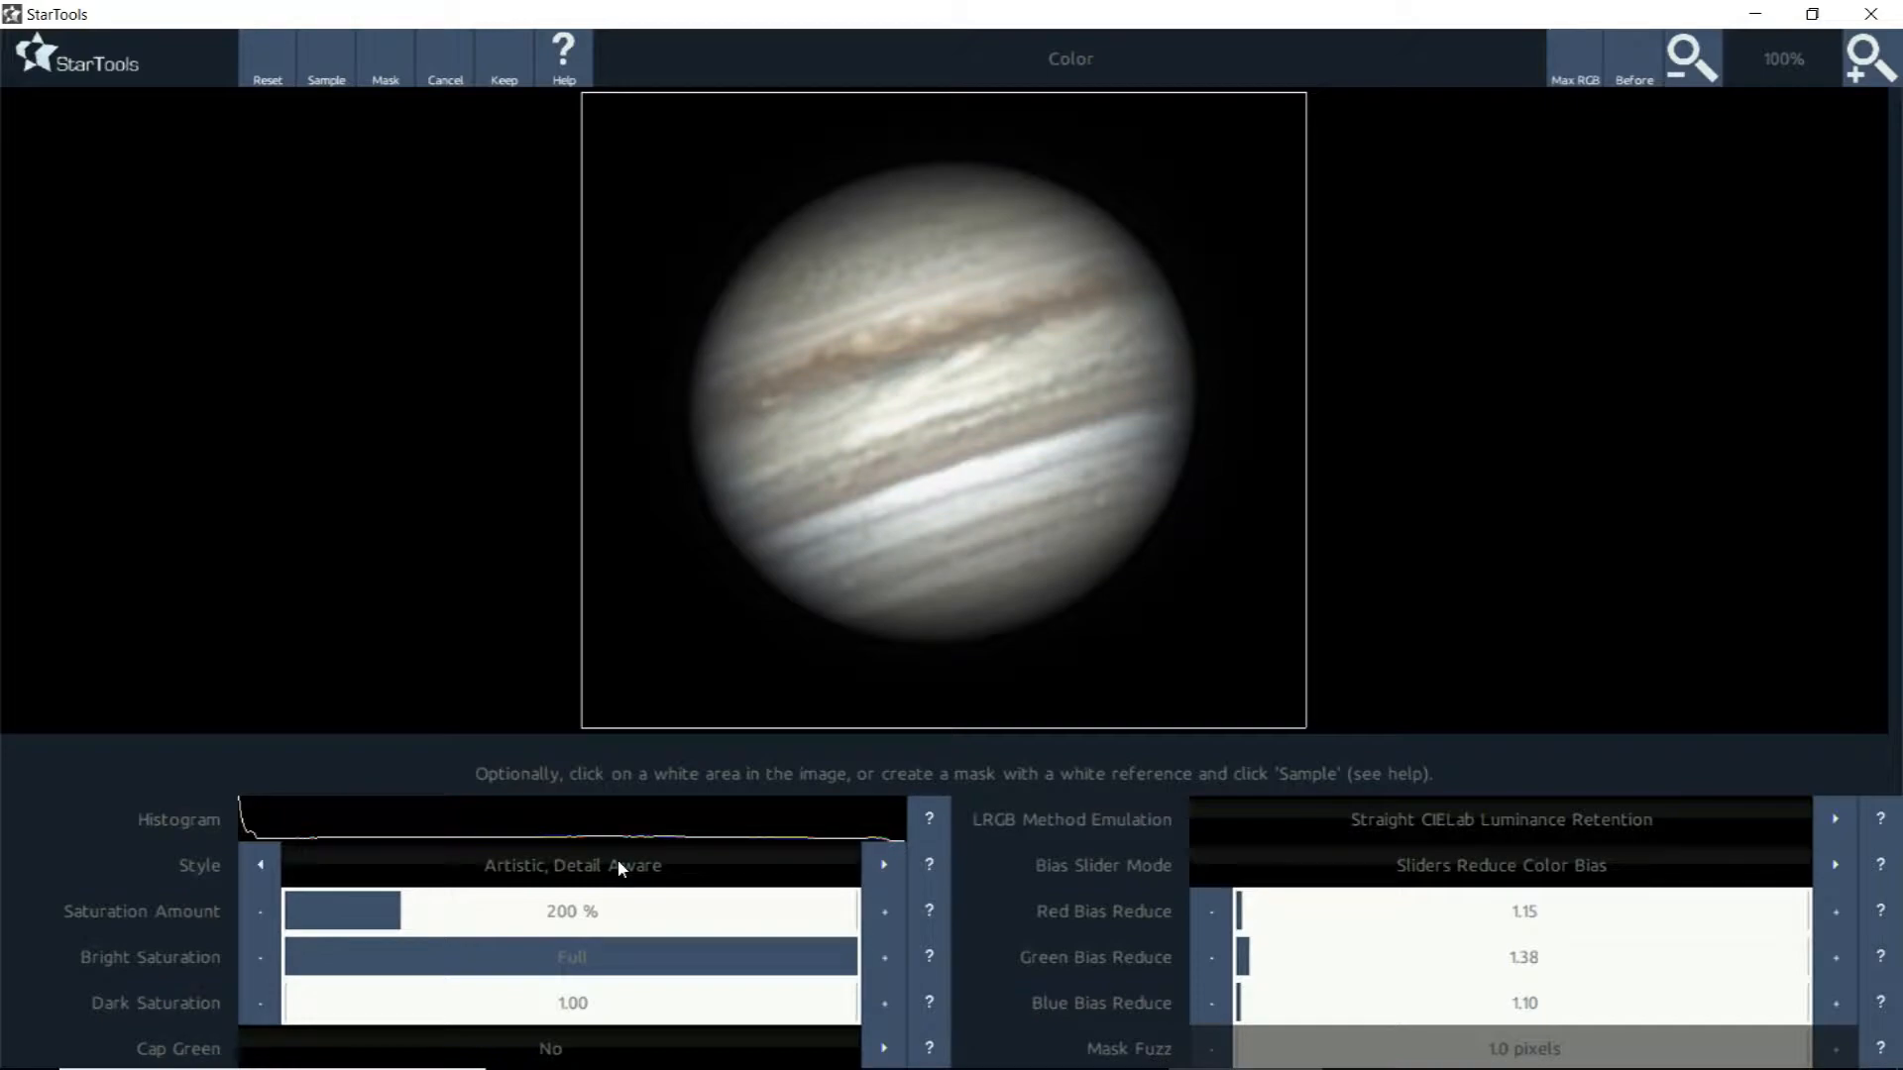
click(617, 859)
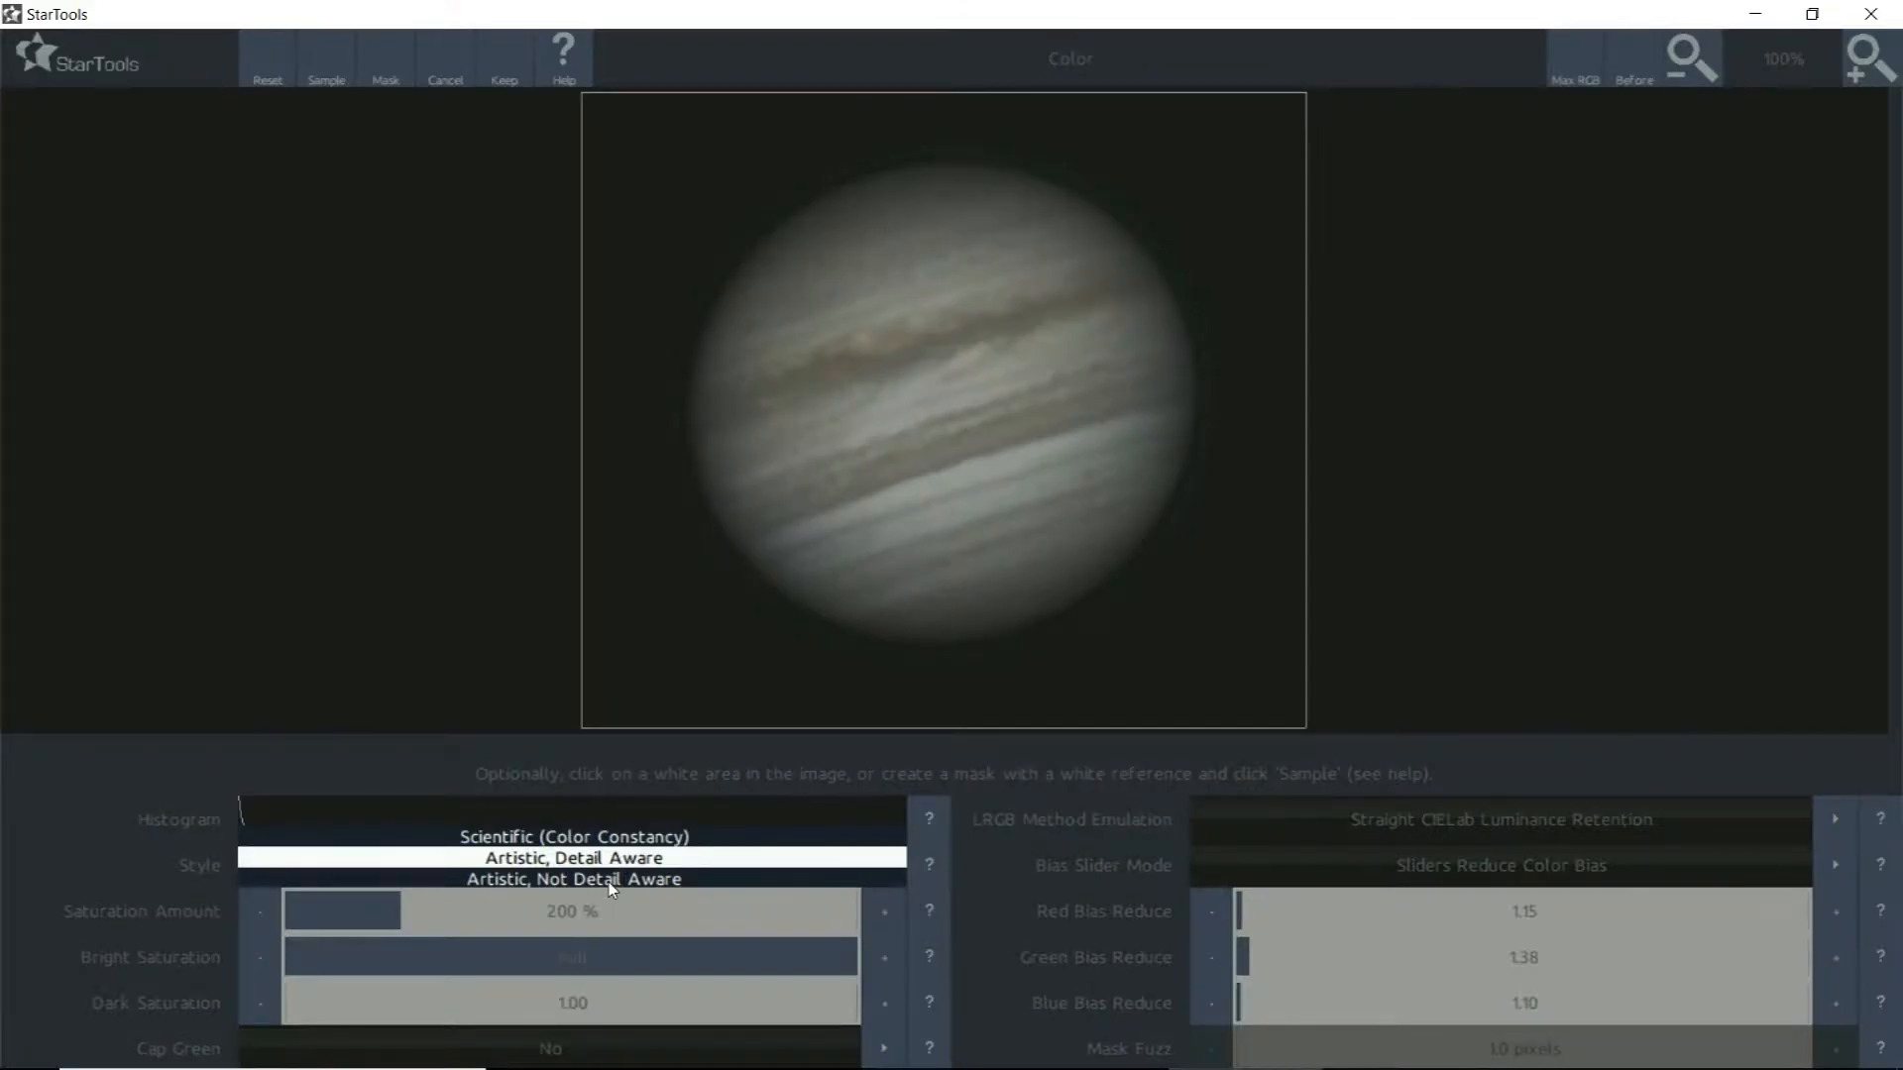
click(609, 882)
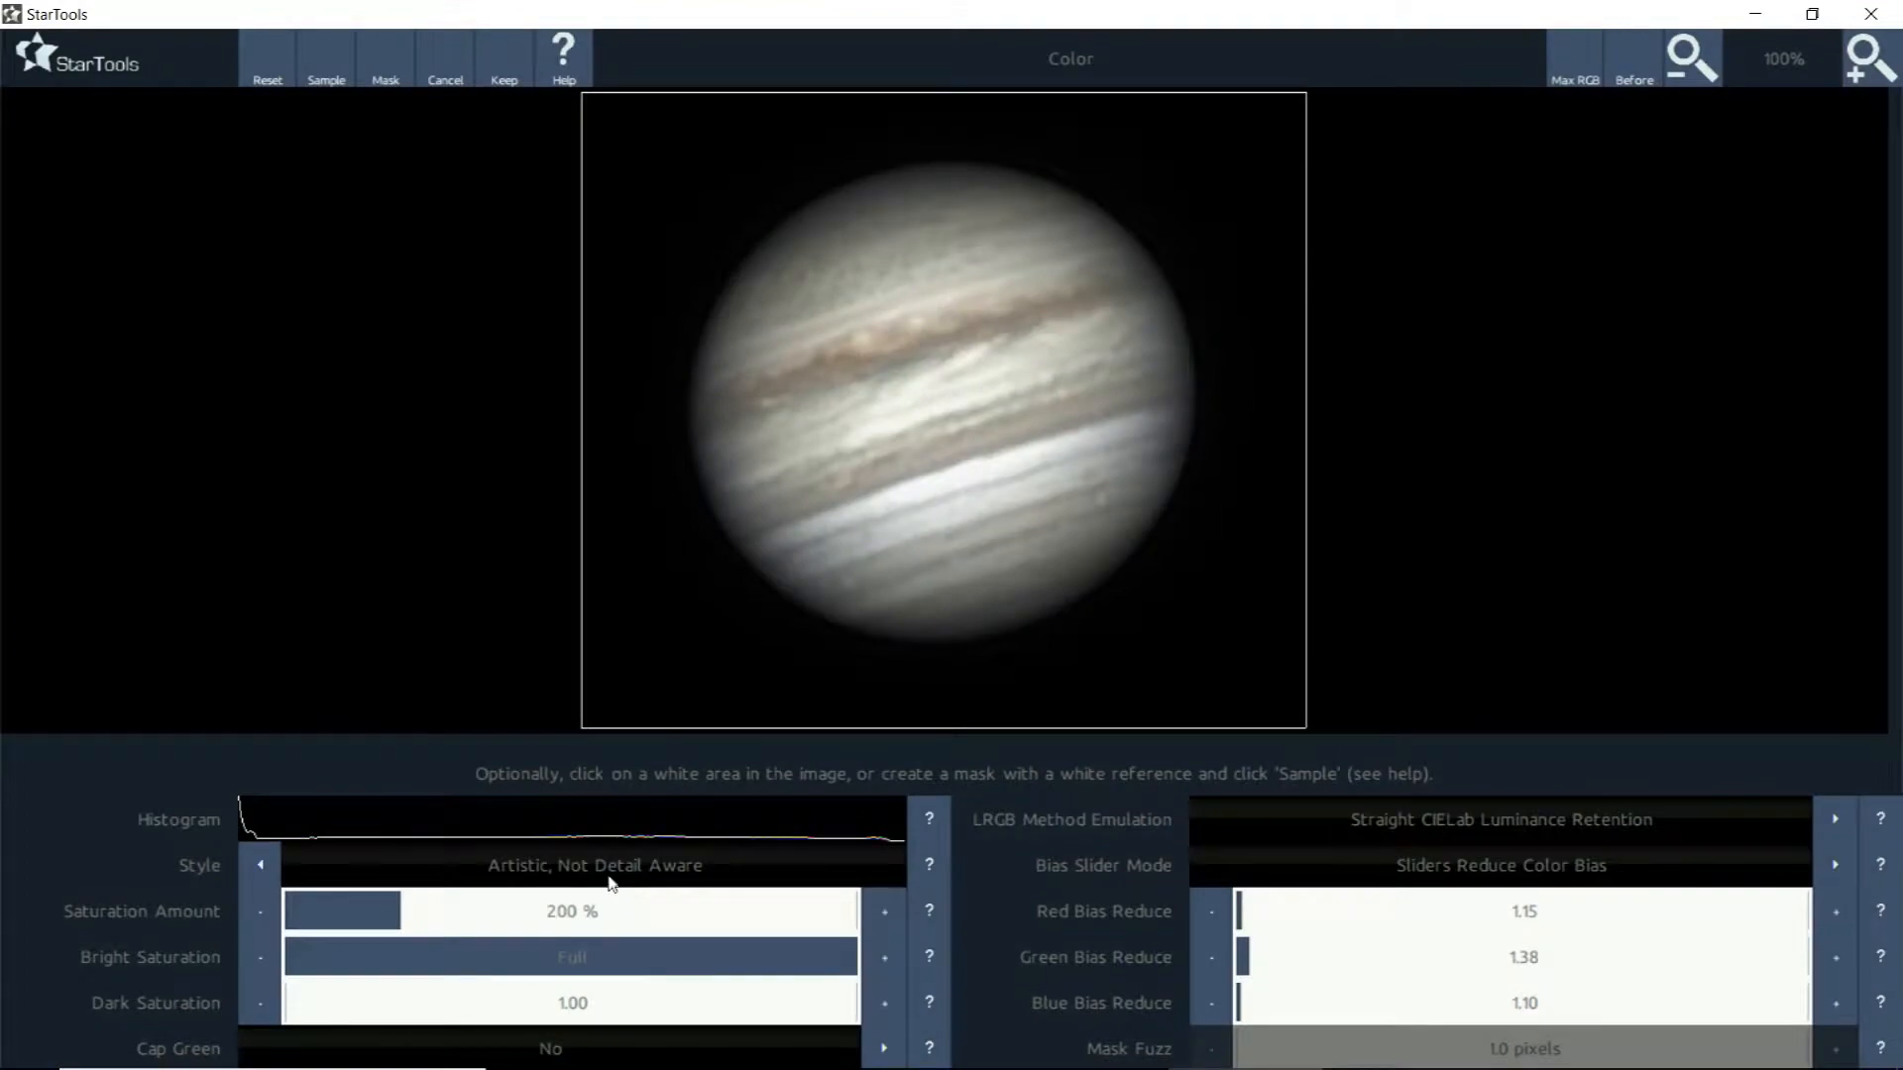
click(615, 863)
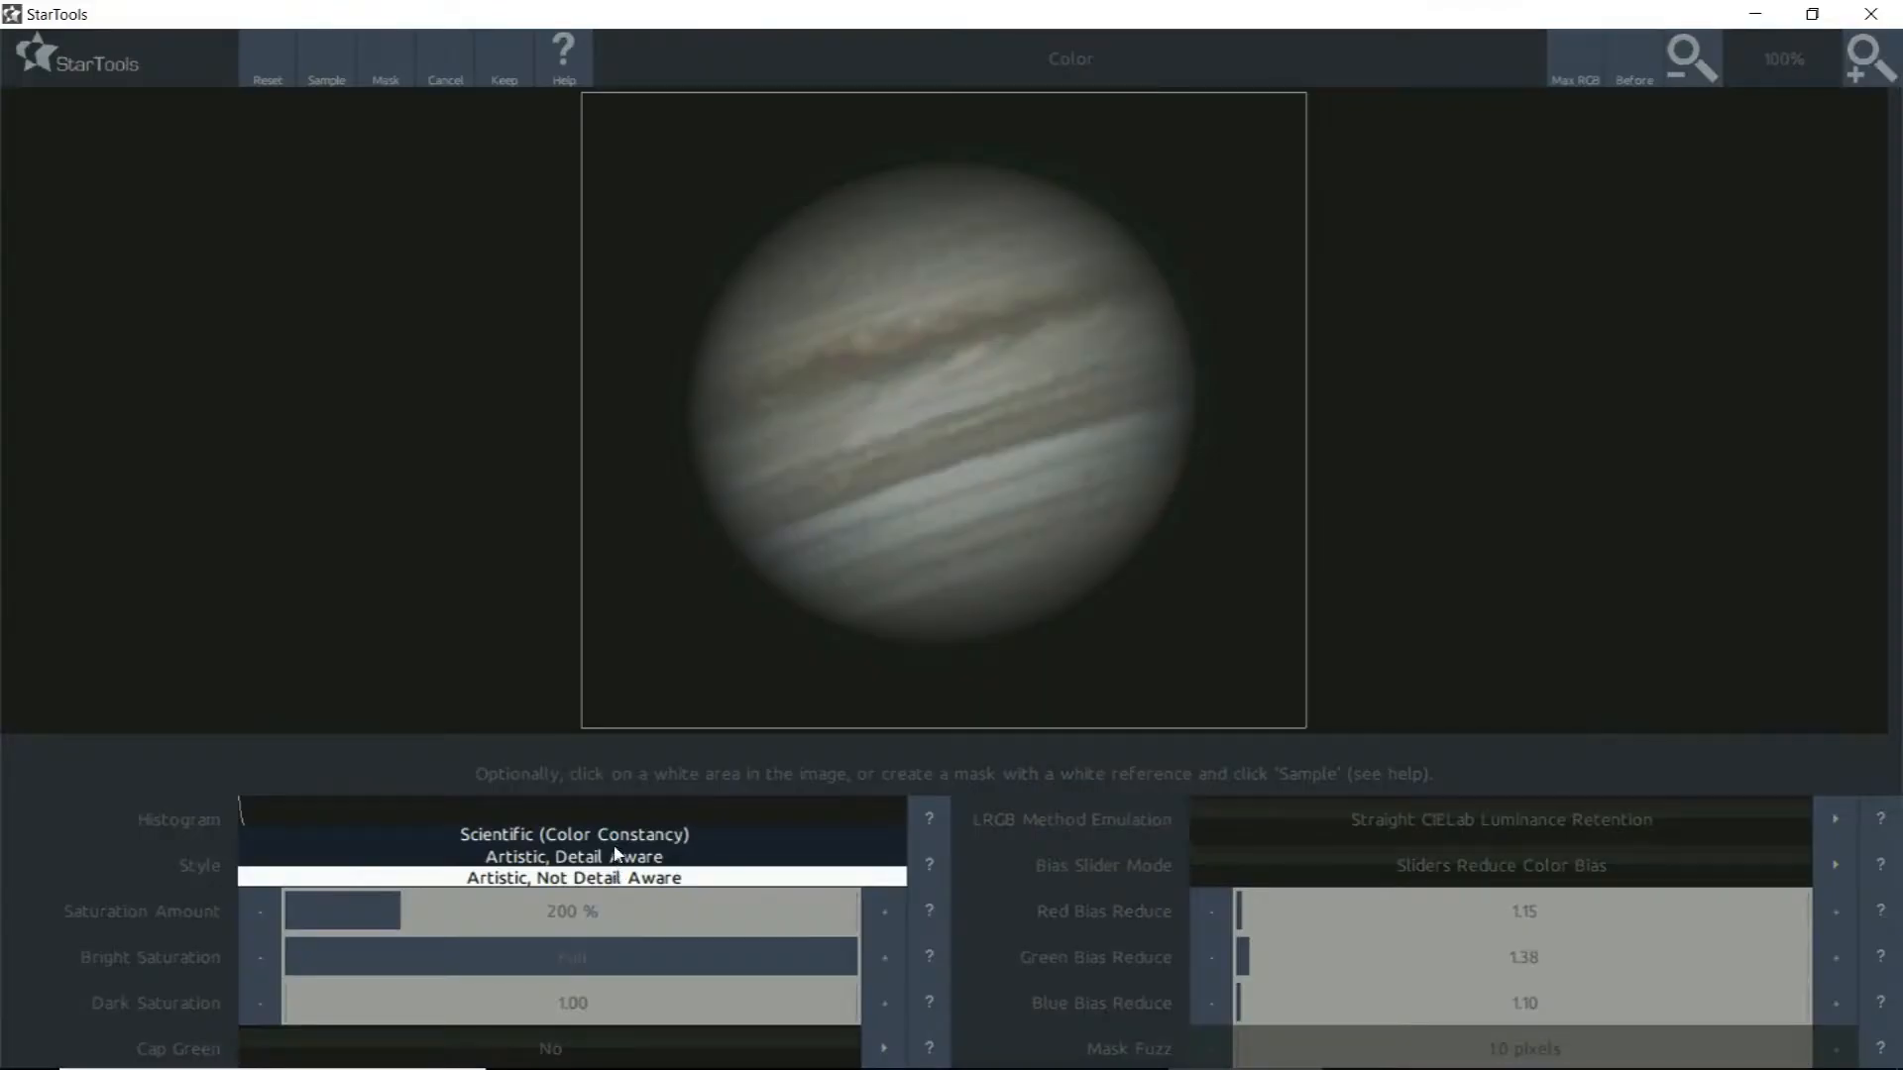
click(616, 837)
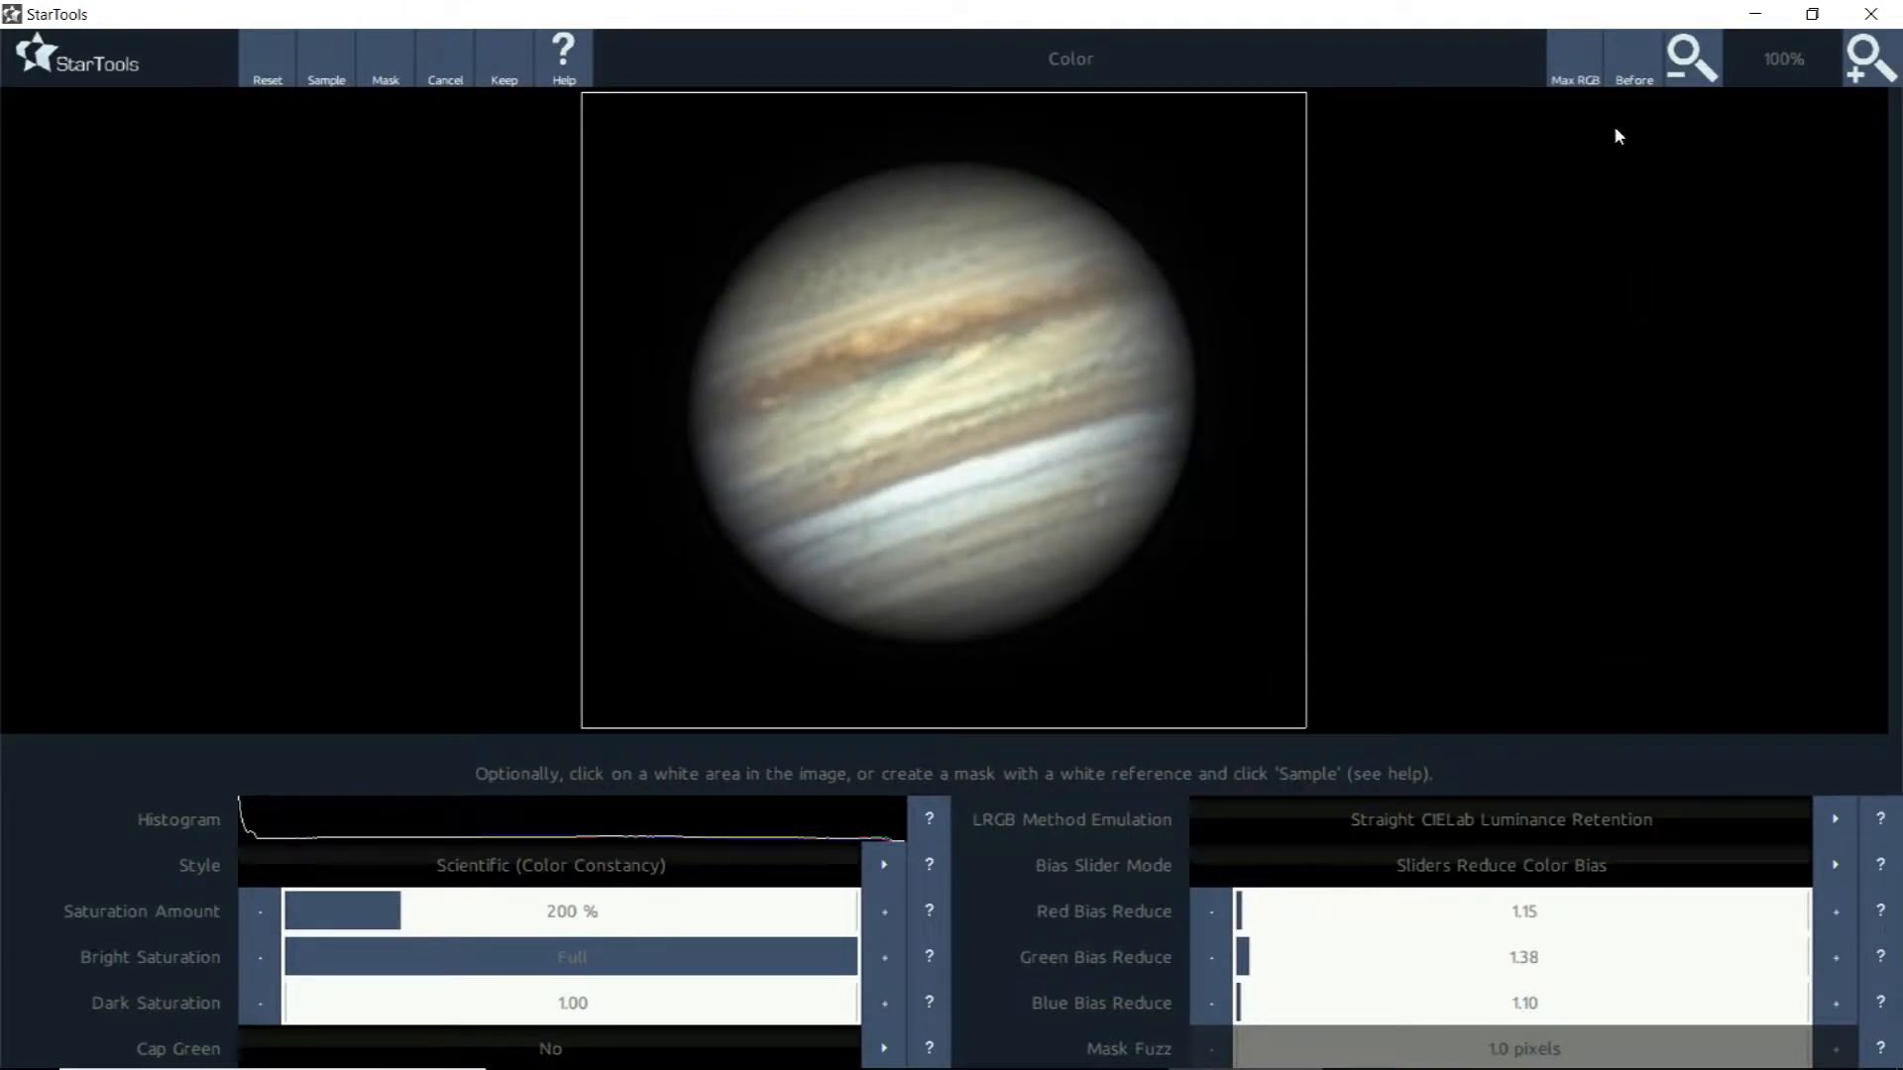
click(1636, 68)
click(503, 82)
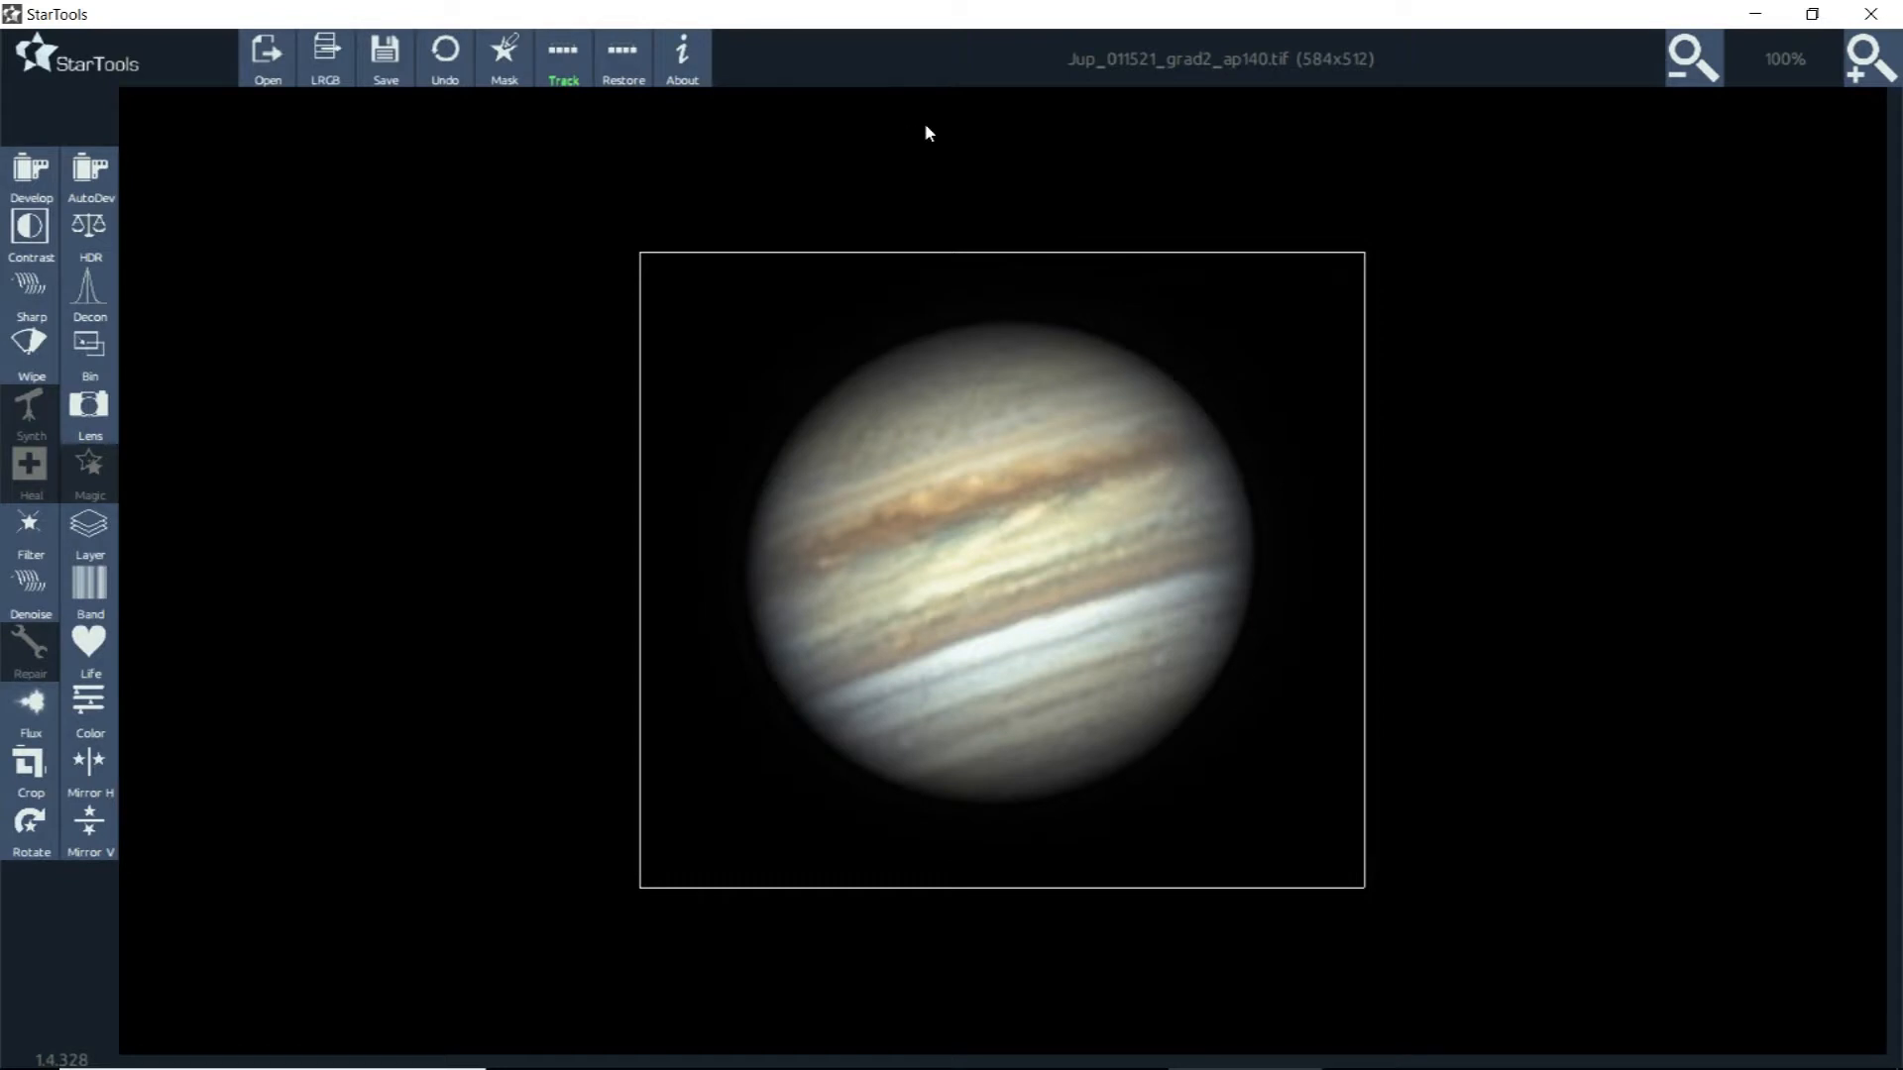
Stop tracking with final noise reduction, calibrate Grain Size to 2.5 pixels, and continue to the de-noise settings
click(557, 63)
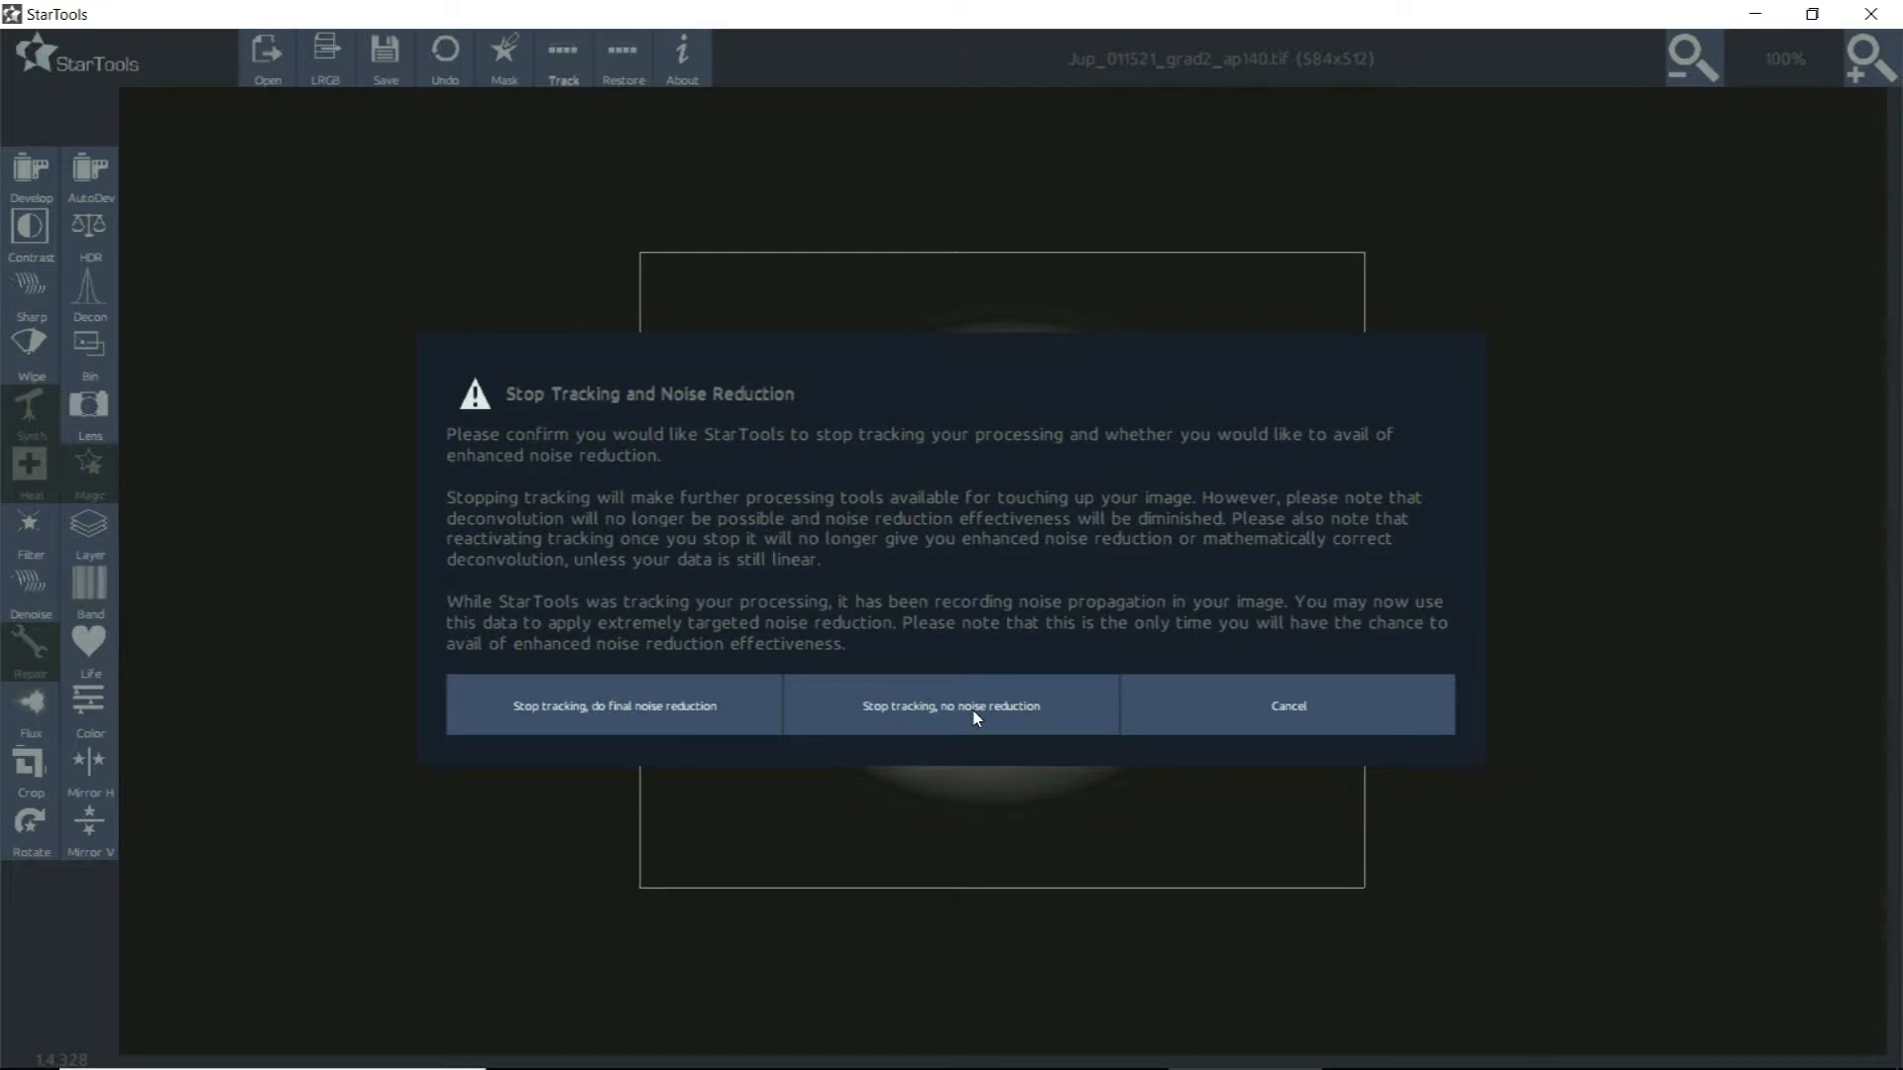
click(659, 708)
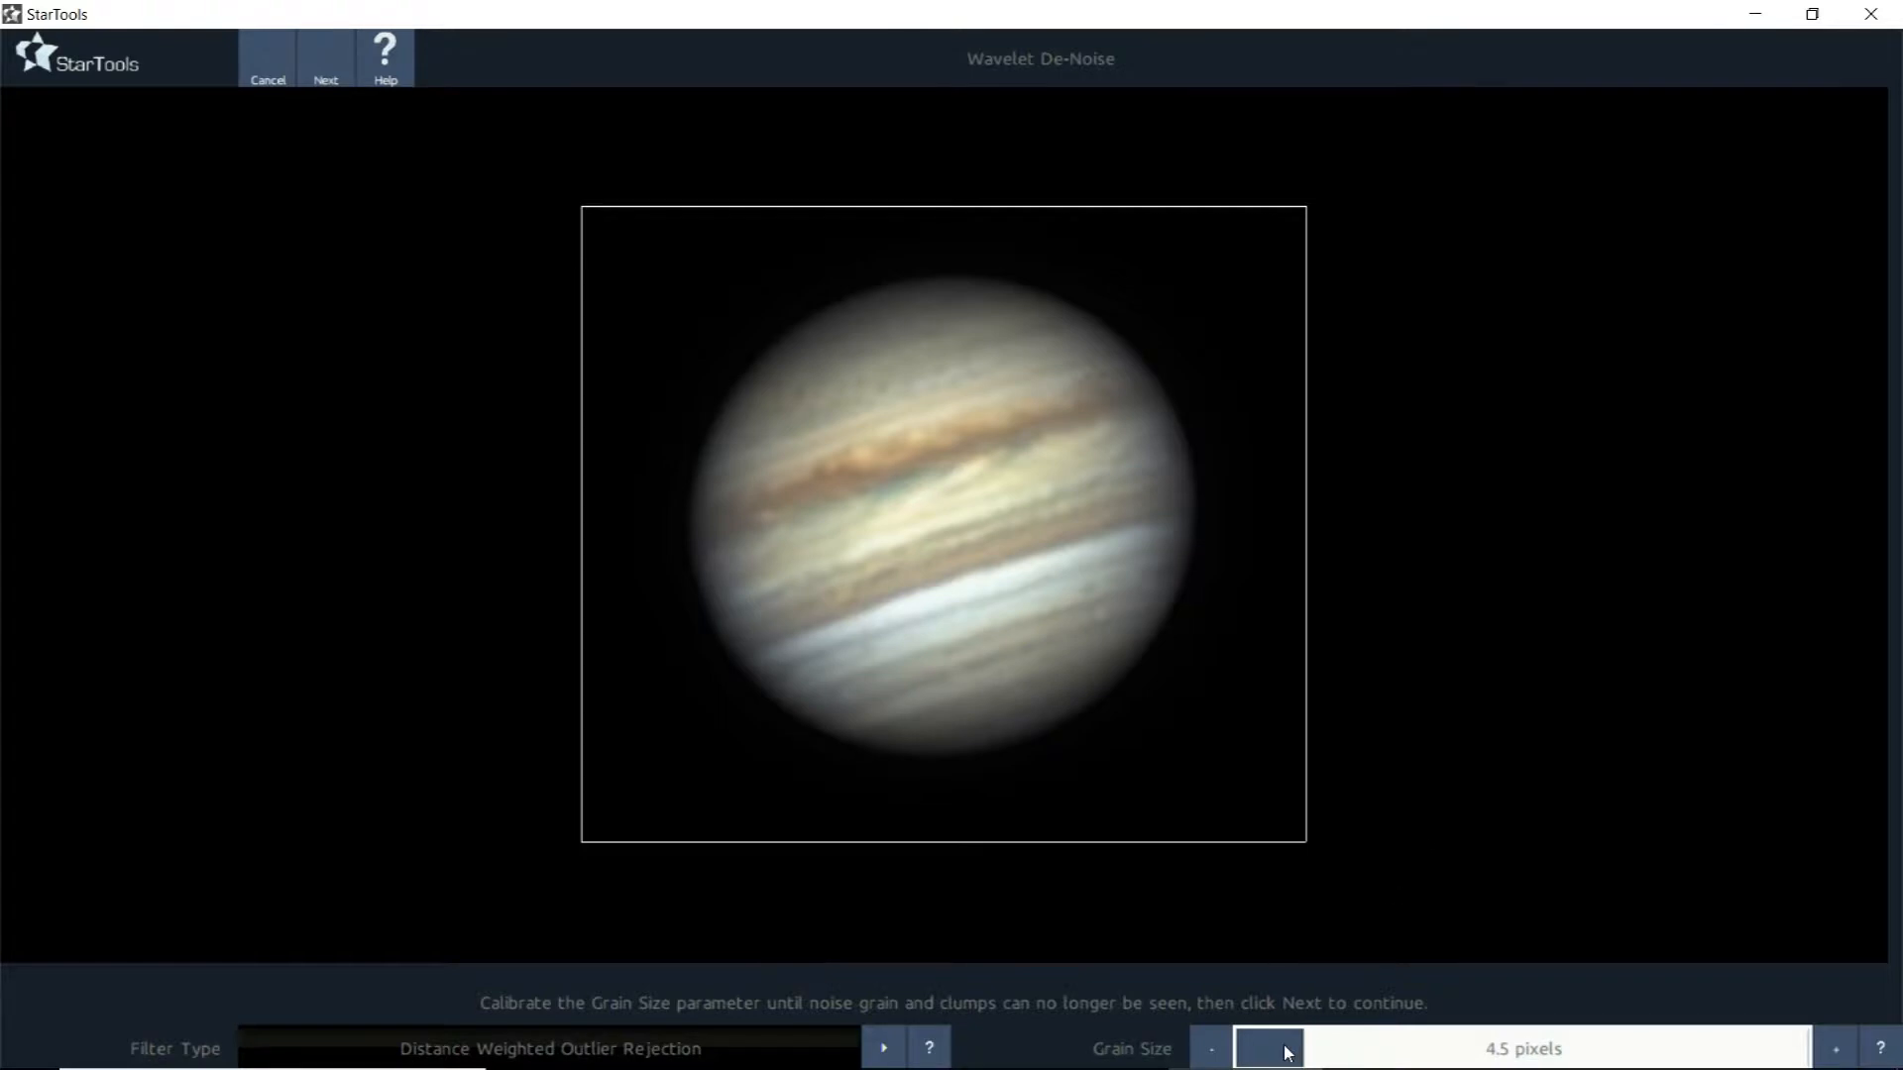
drag(1287, 1053, 1282, 1054)
drag(1281, 1053, 1275, 1053)
drag(1277, 1054, 1269, 1053)
click(339, 45)
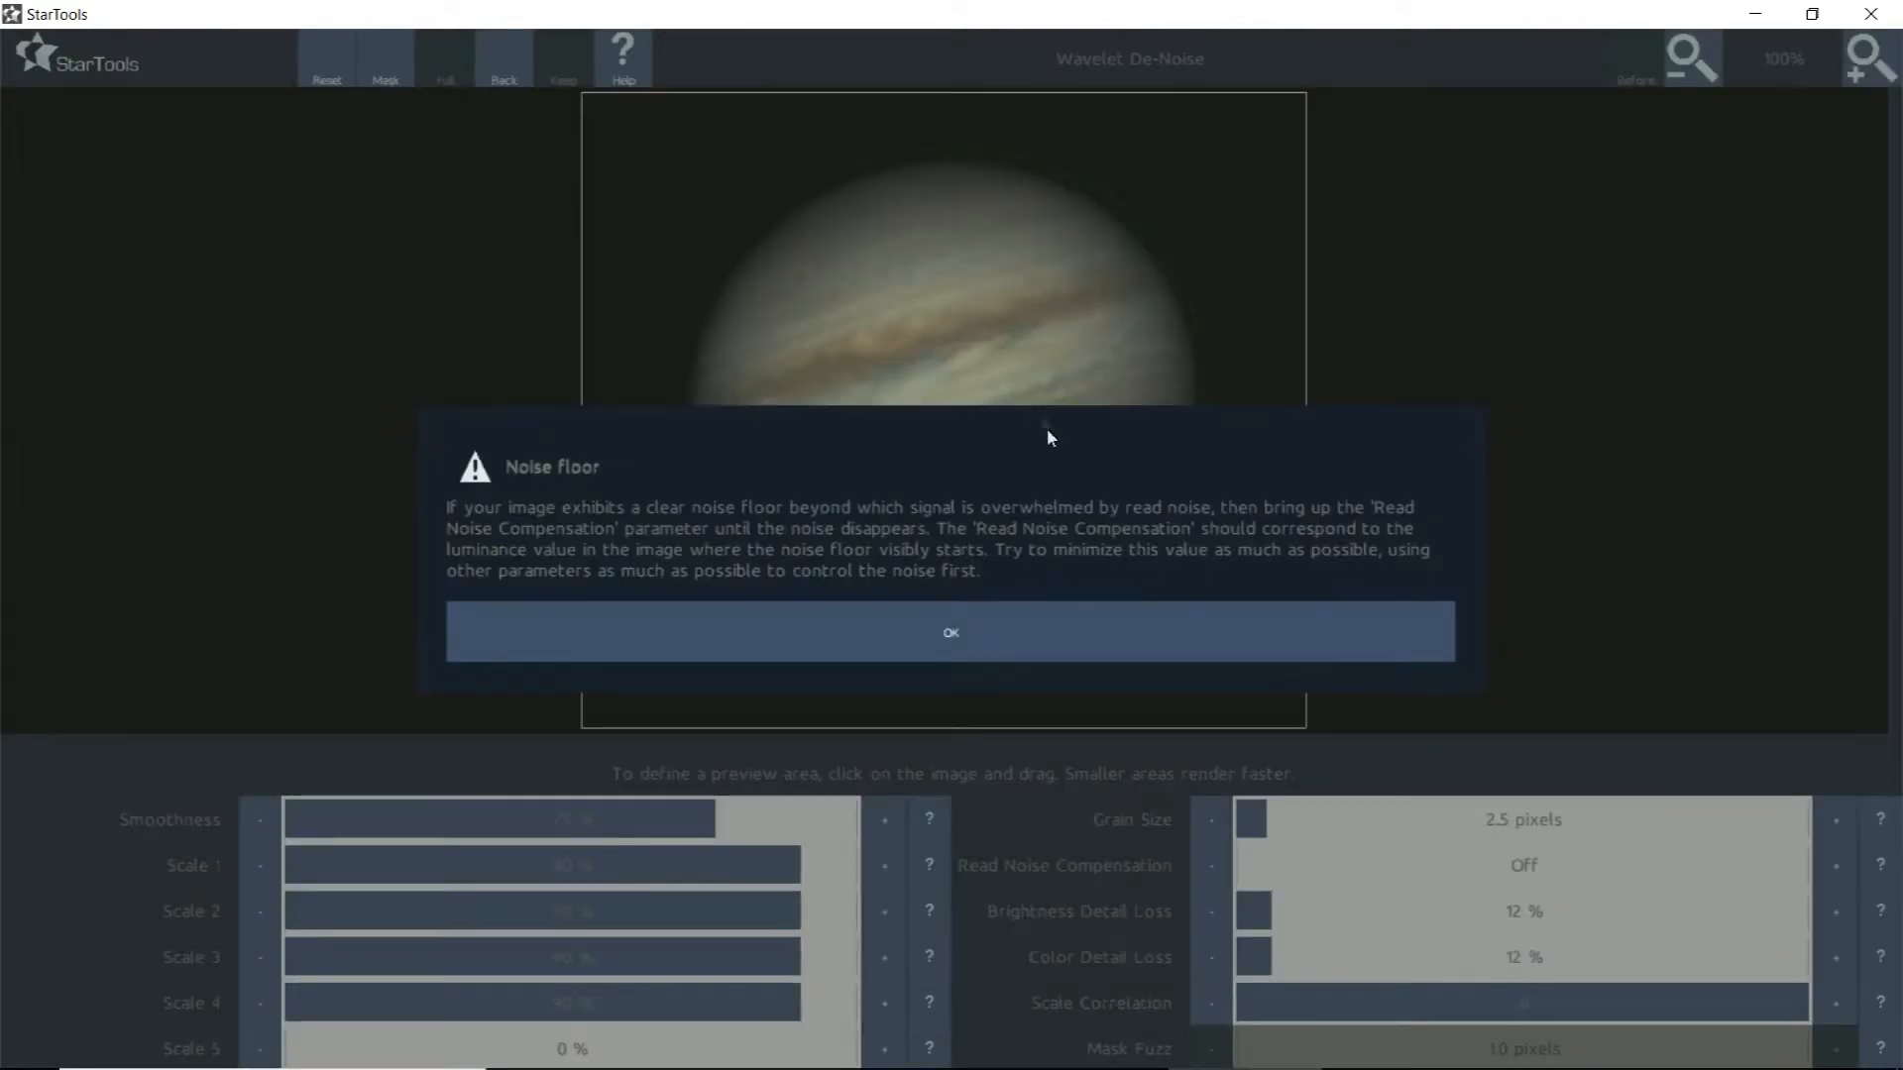
click(1017, 626)
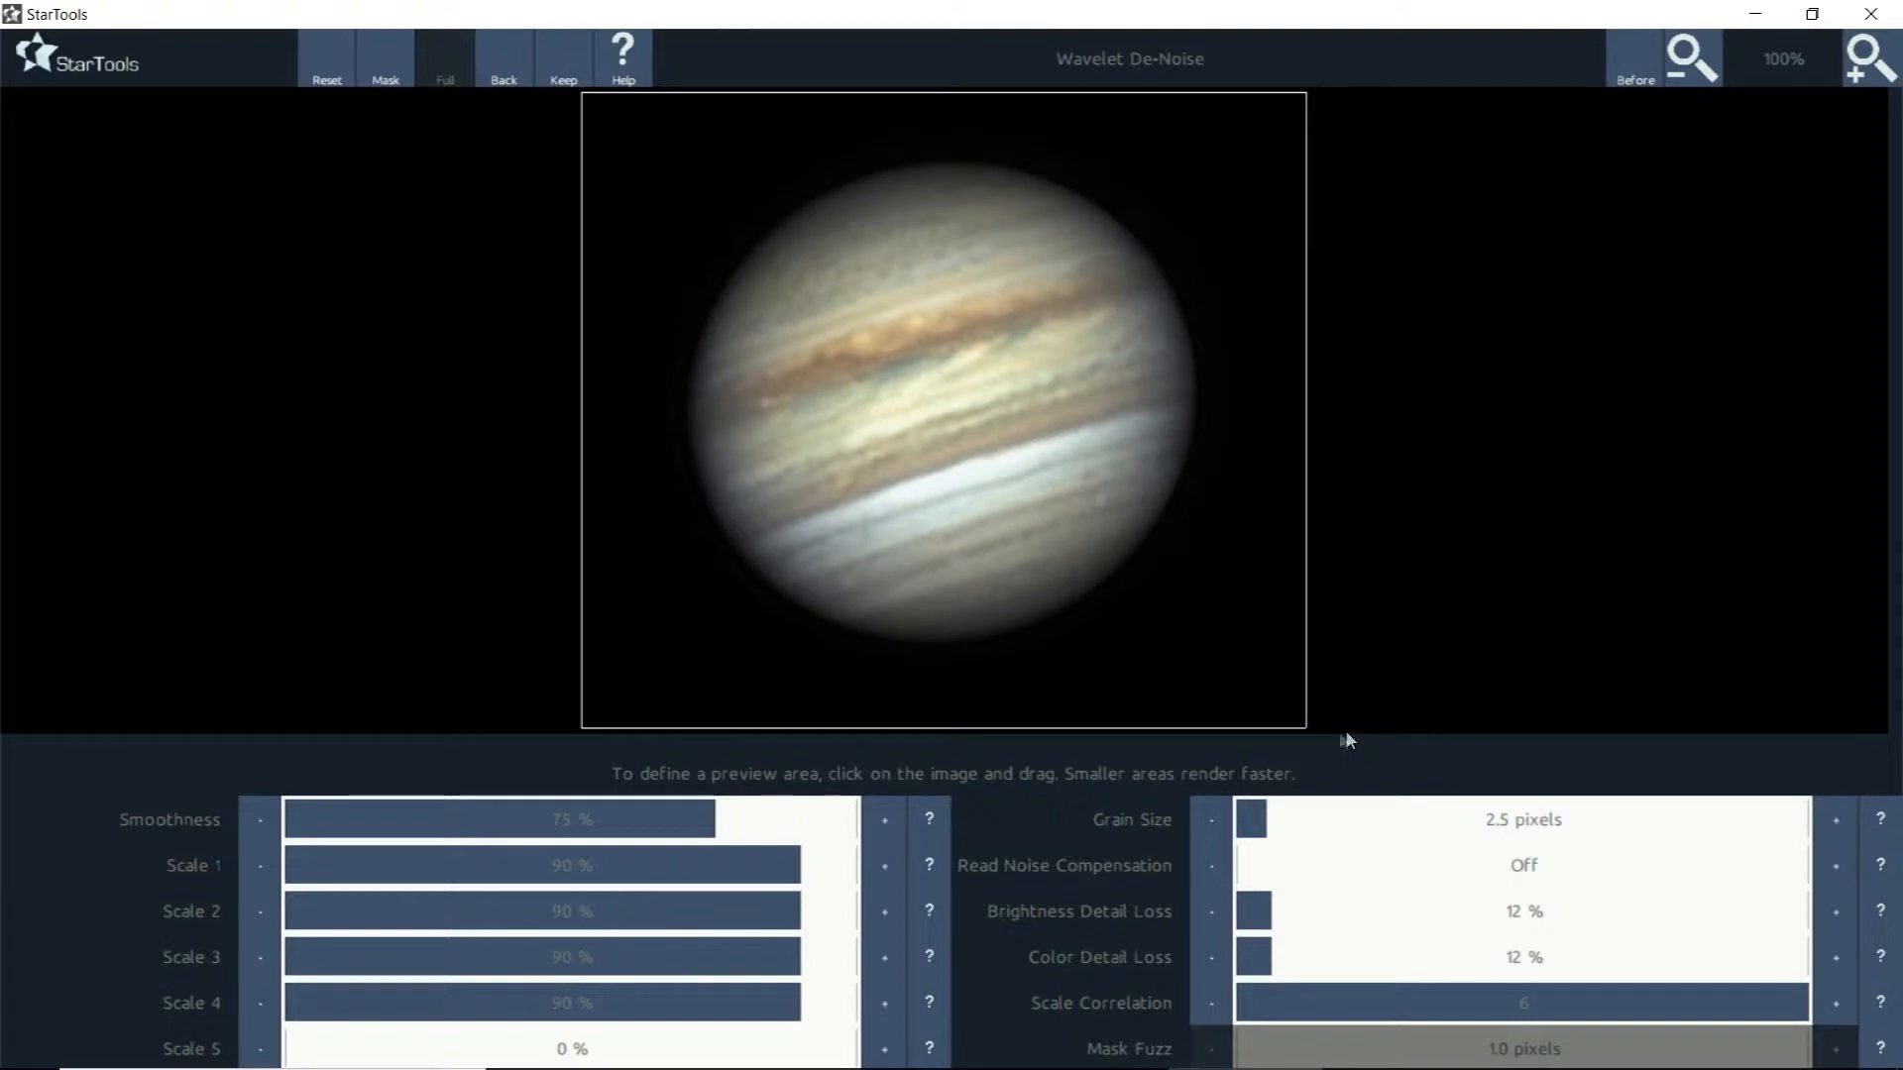
Try a de-noise Grain Size of 3.1 pixels and reduce it to 2.8 pixels
click(1282, 825)
click(1279, 829)
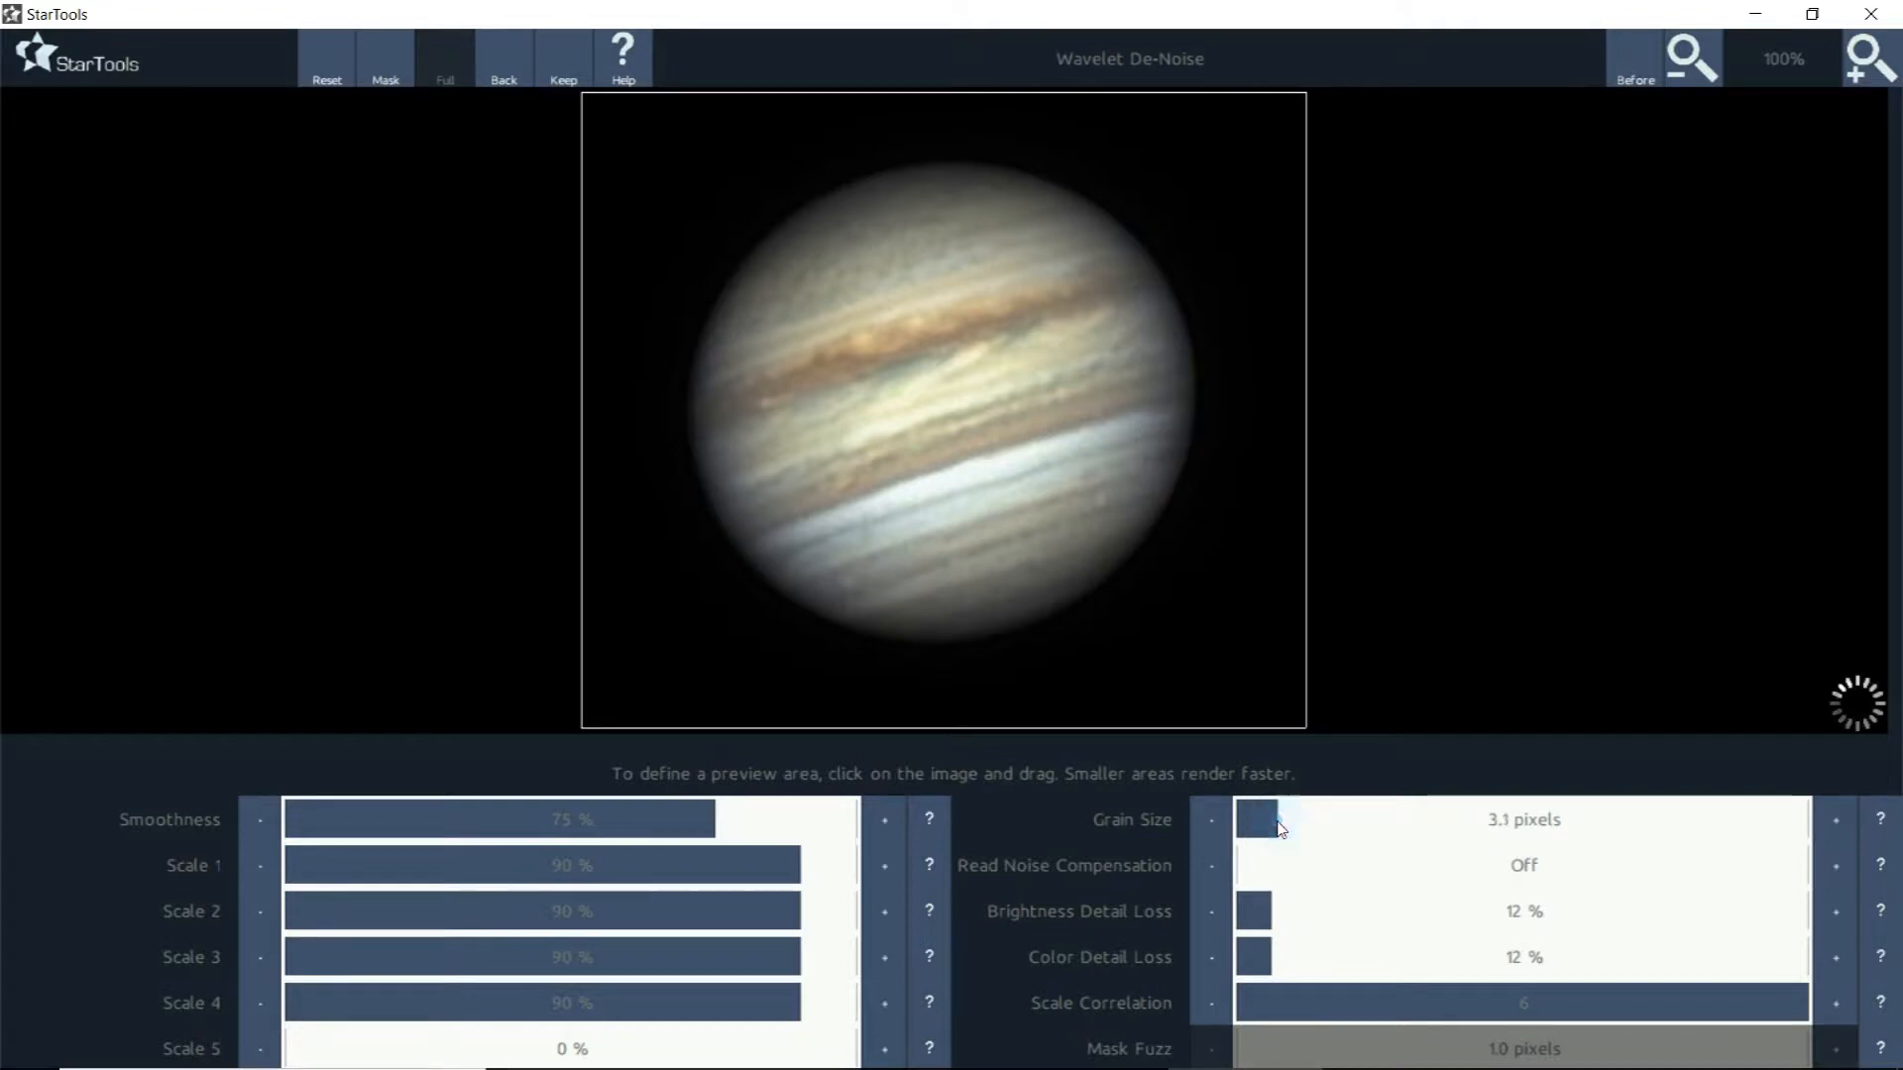
click(1271, 829)
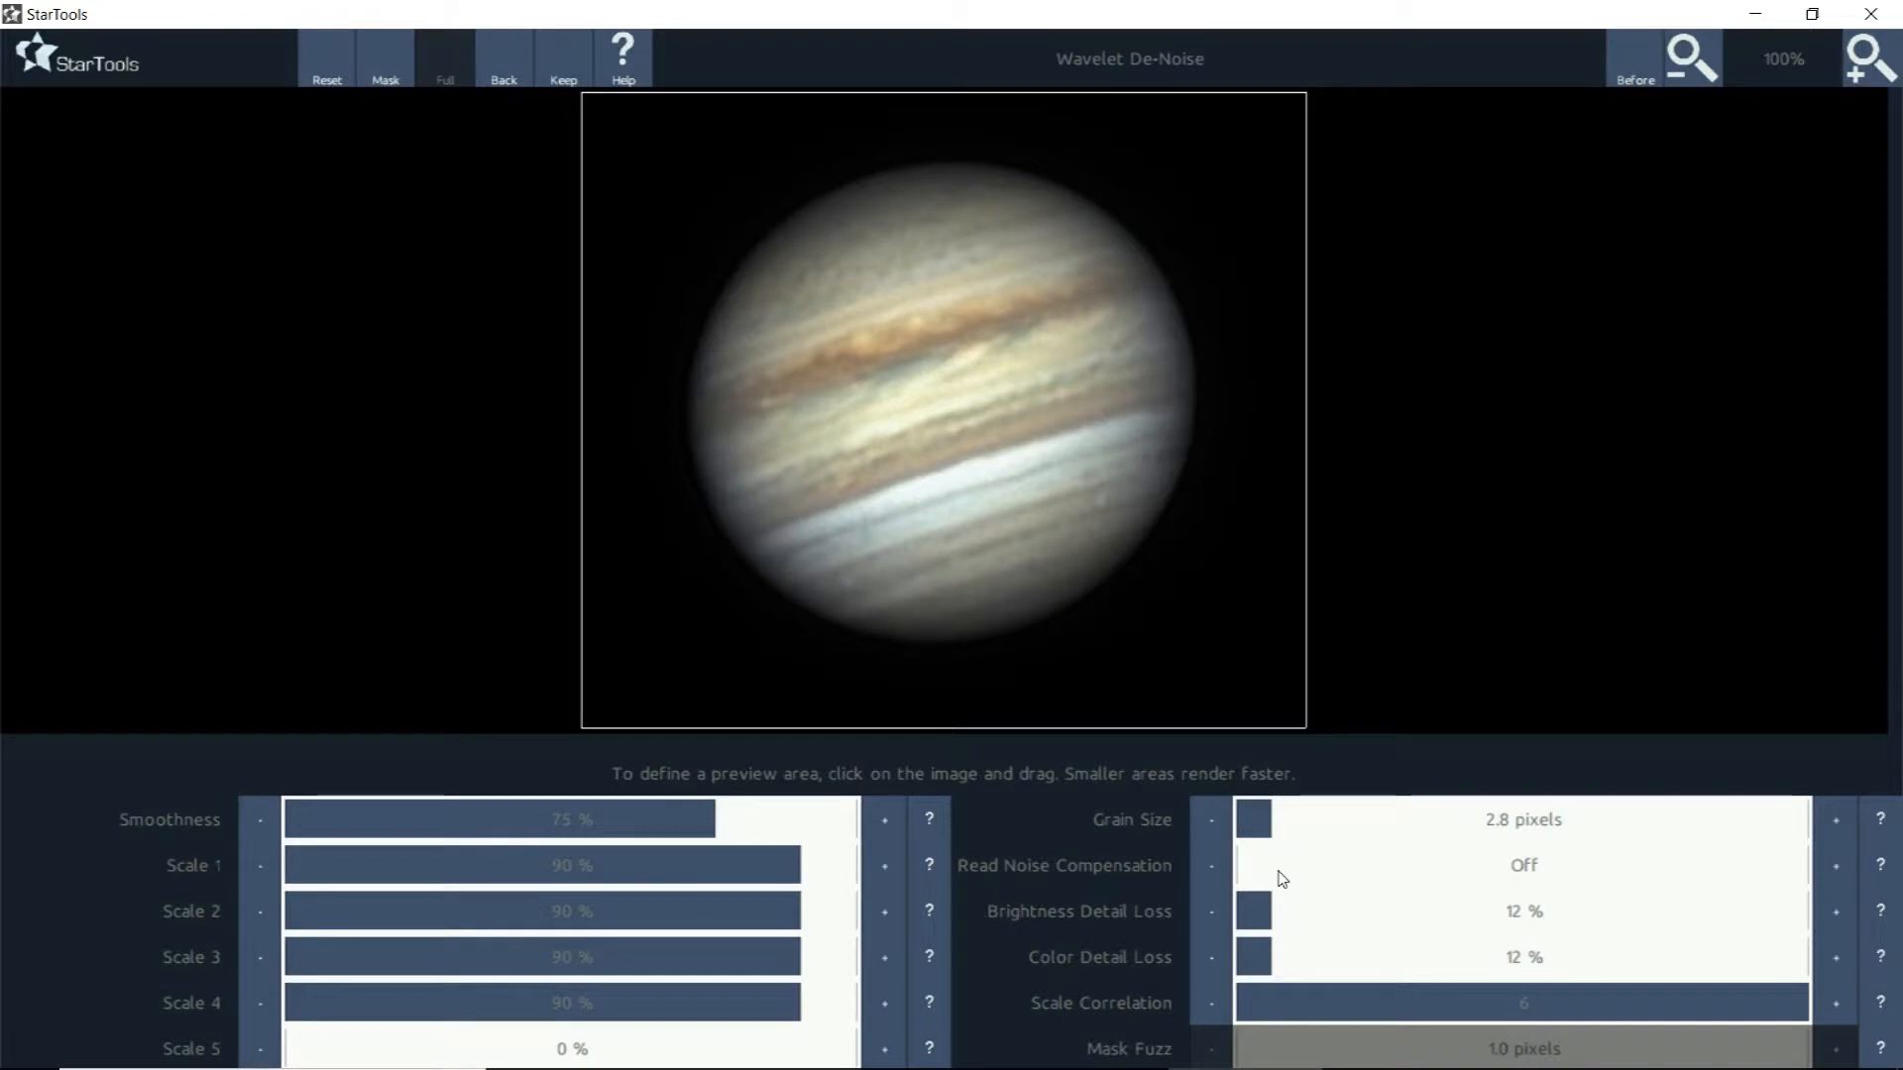
Try Read Noise Compensation at 68.40 % and 85.06 %, compare with the image before de-noising, and set it to 6.28 %
click(1629, 866)
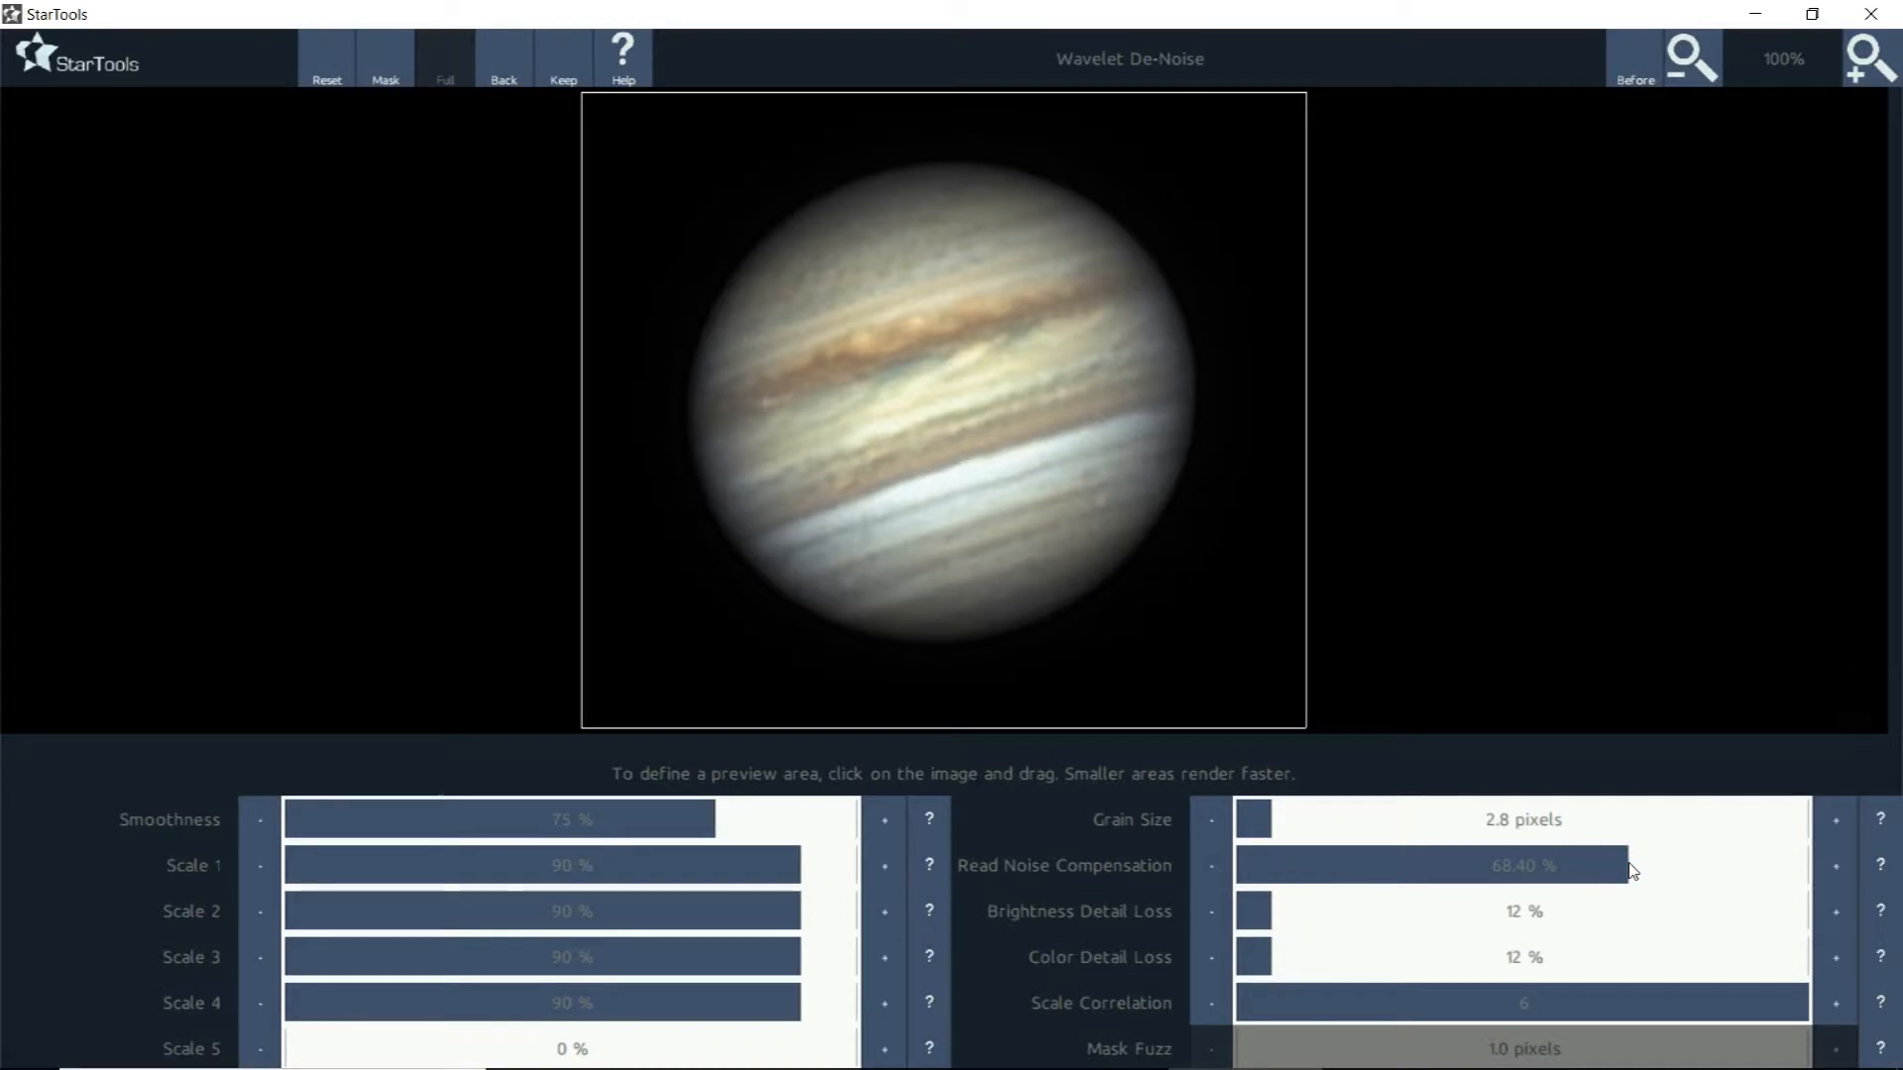
click(1725, 877)
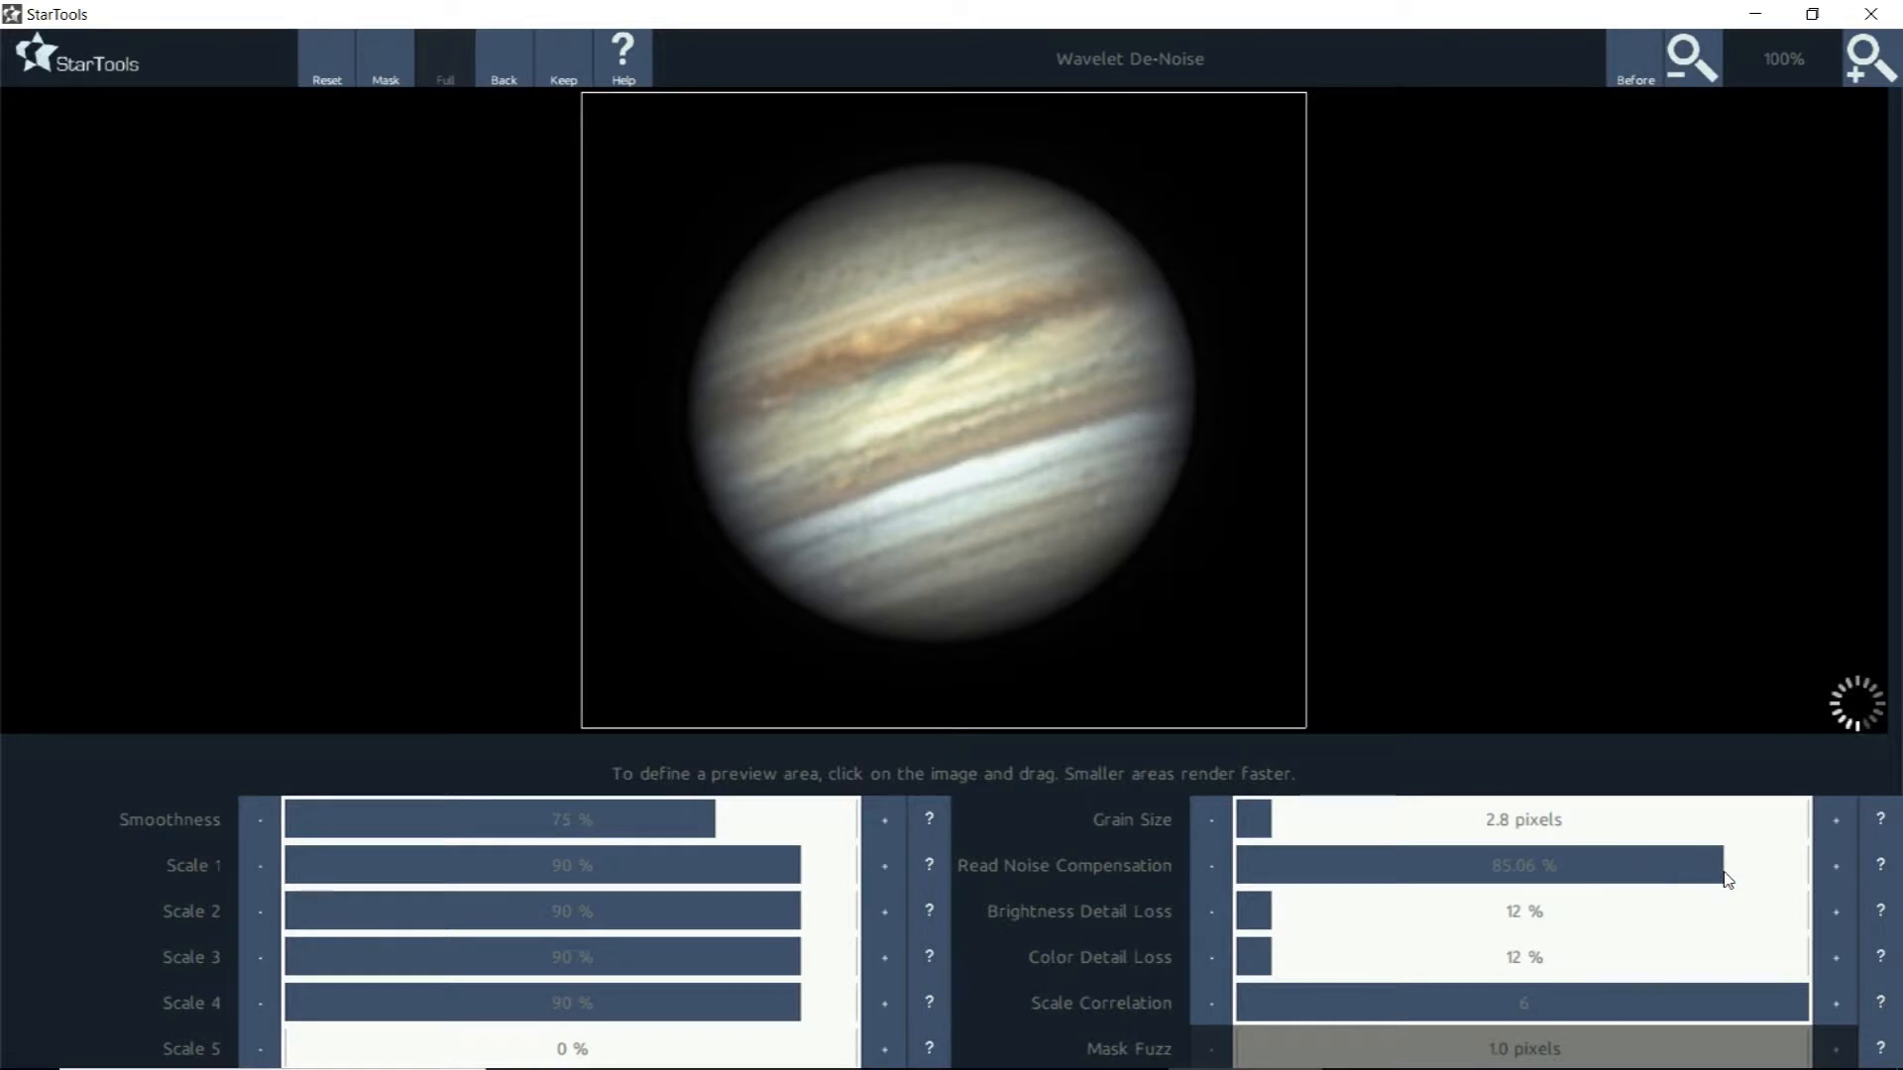
click(1633, 79)
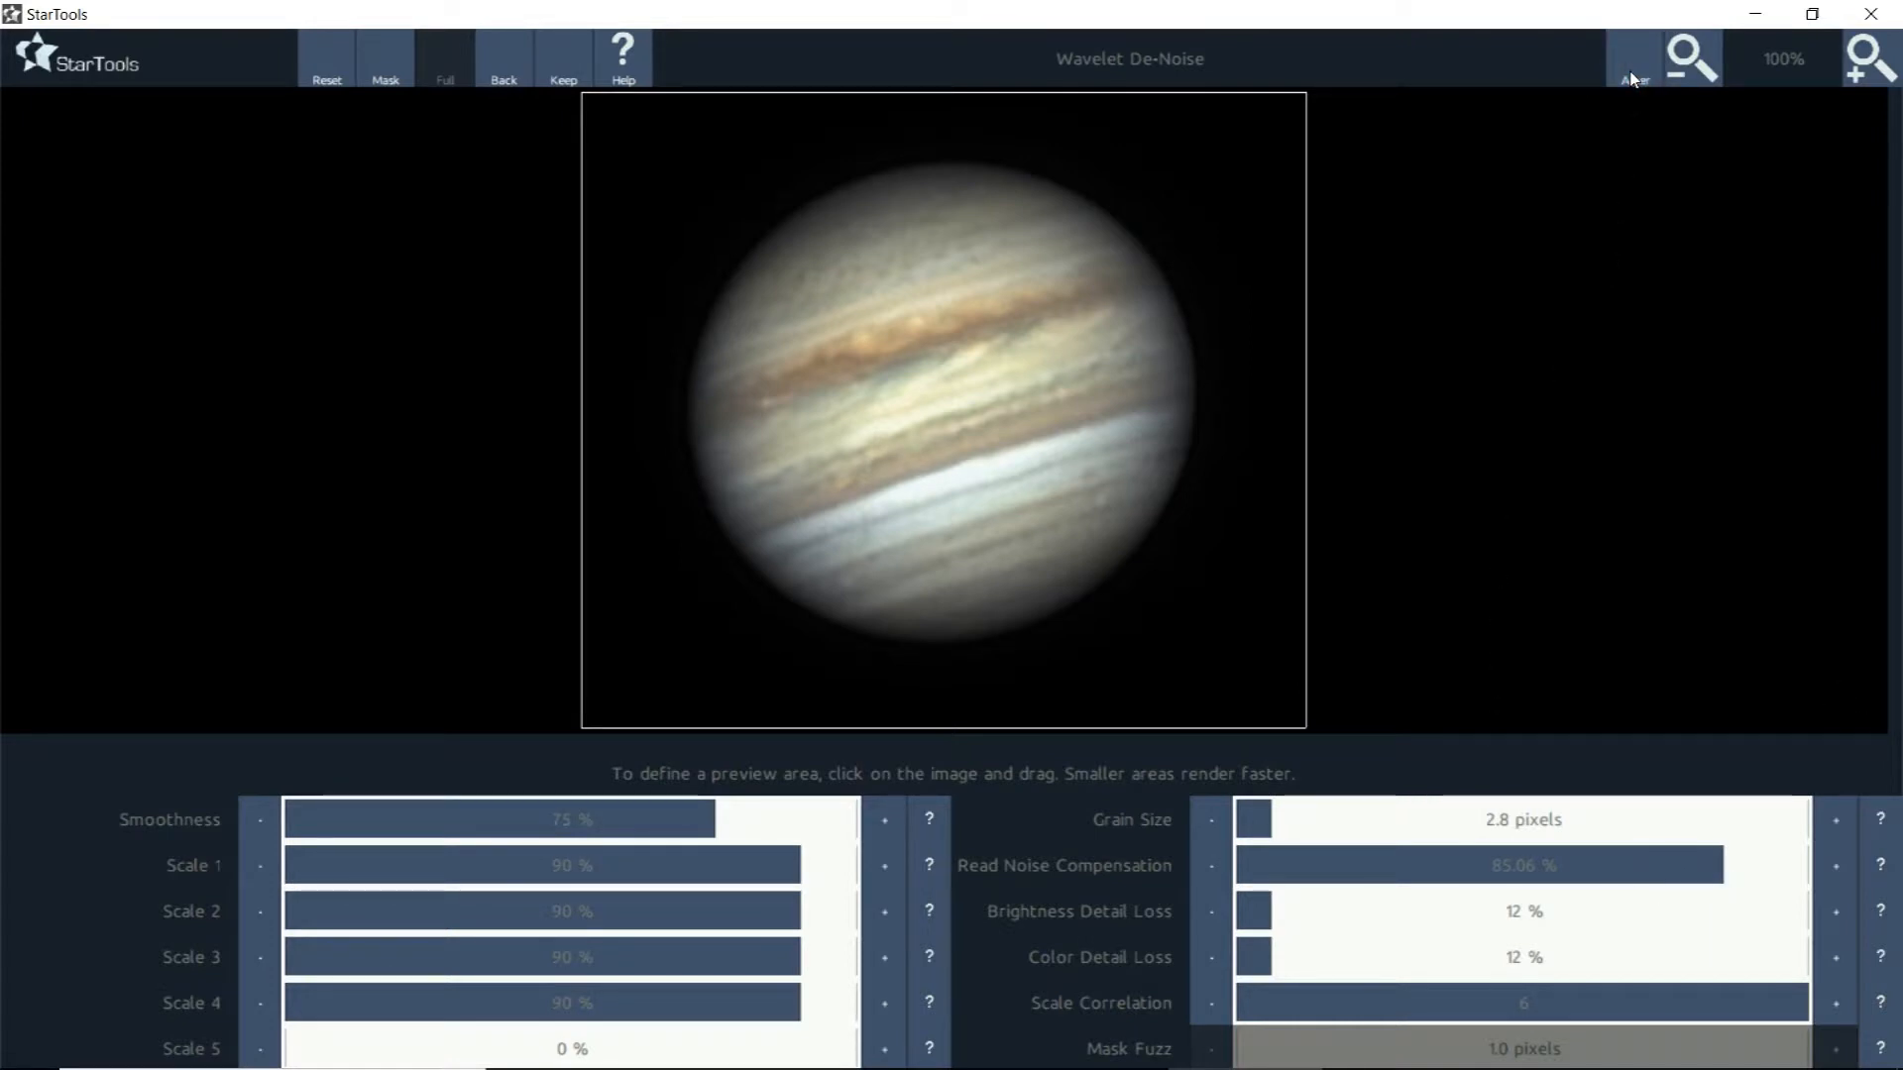
click(1634, 79)
click(1273, 880)
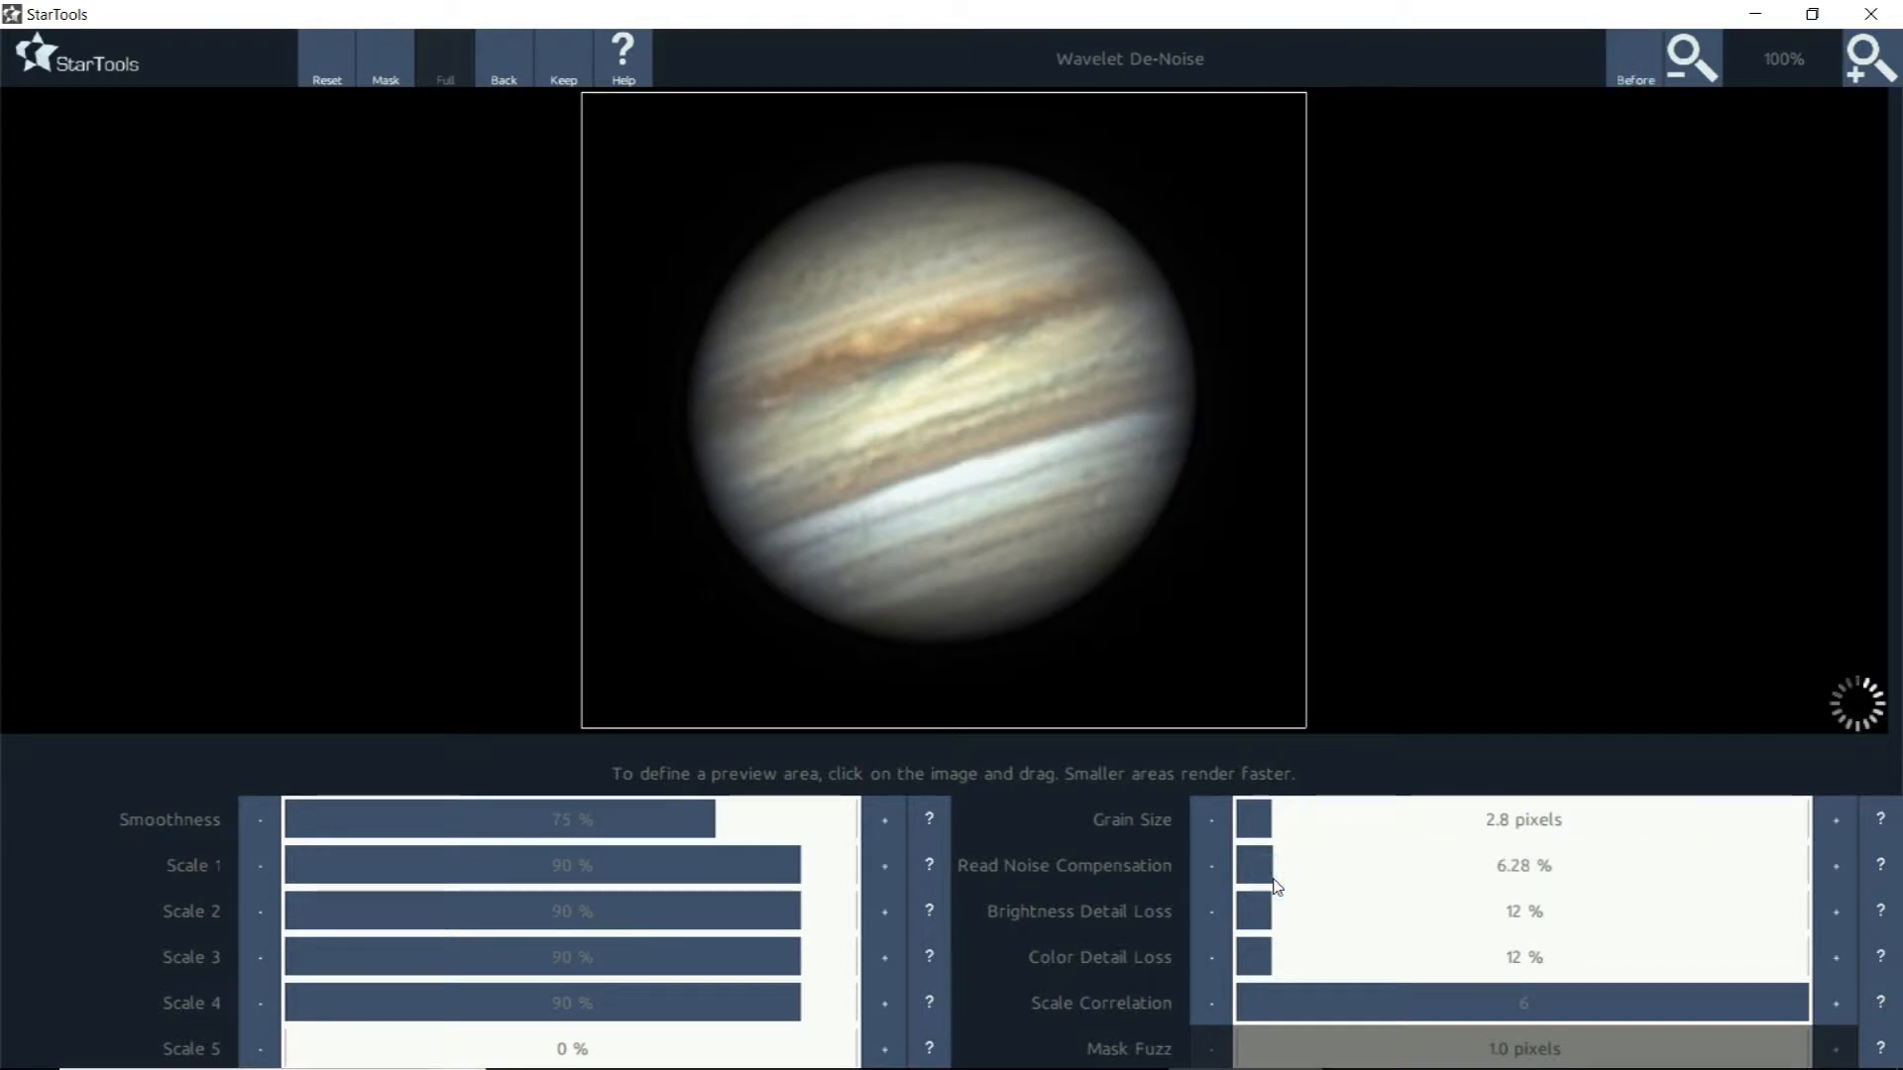
Try a Grain Size of 3.1 pixels, set it to 2.9 pixels, and keep the noise reduction
click(1279, 831)
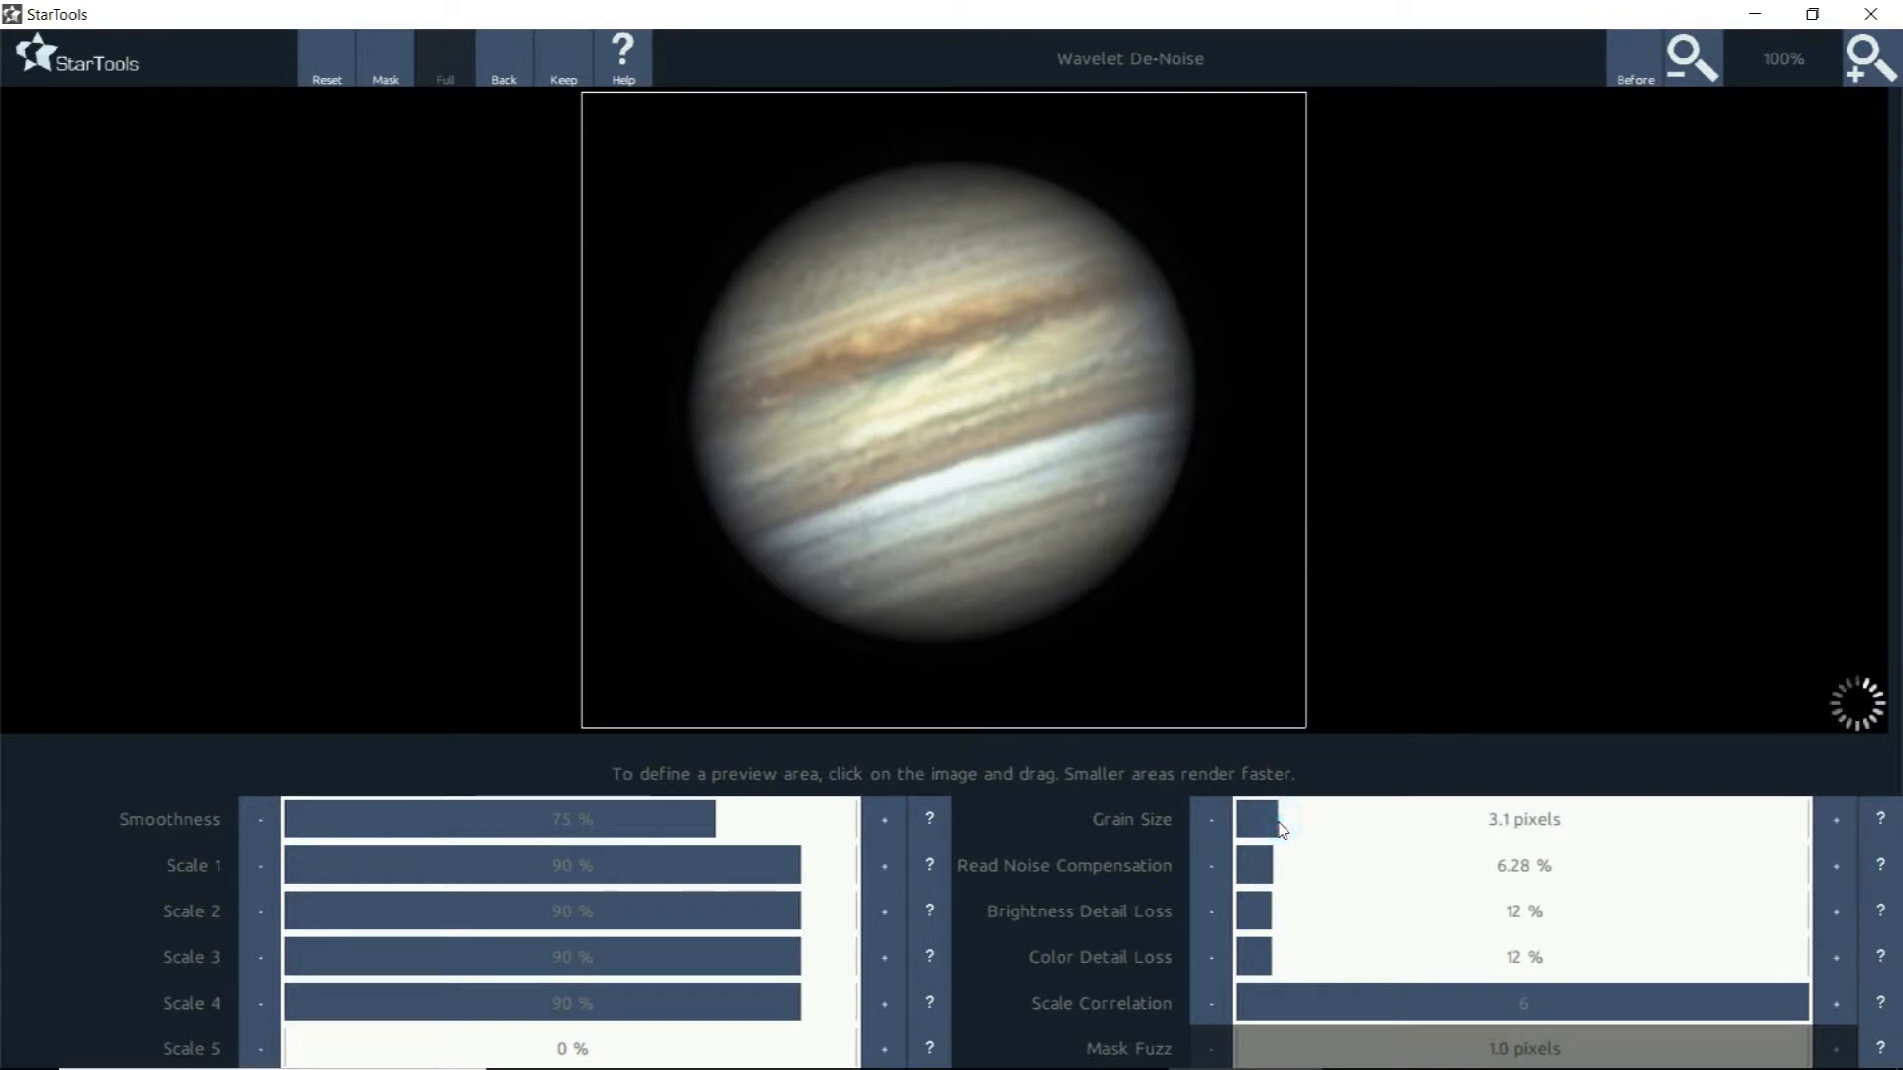
click(1273, 823)
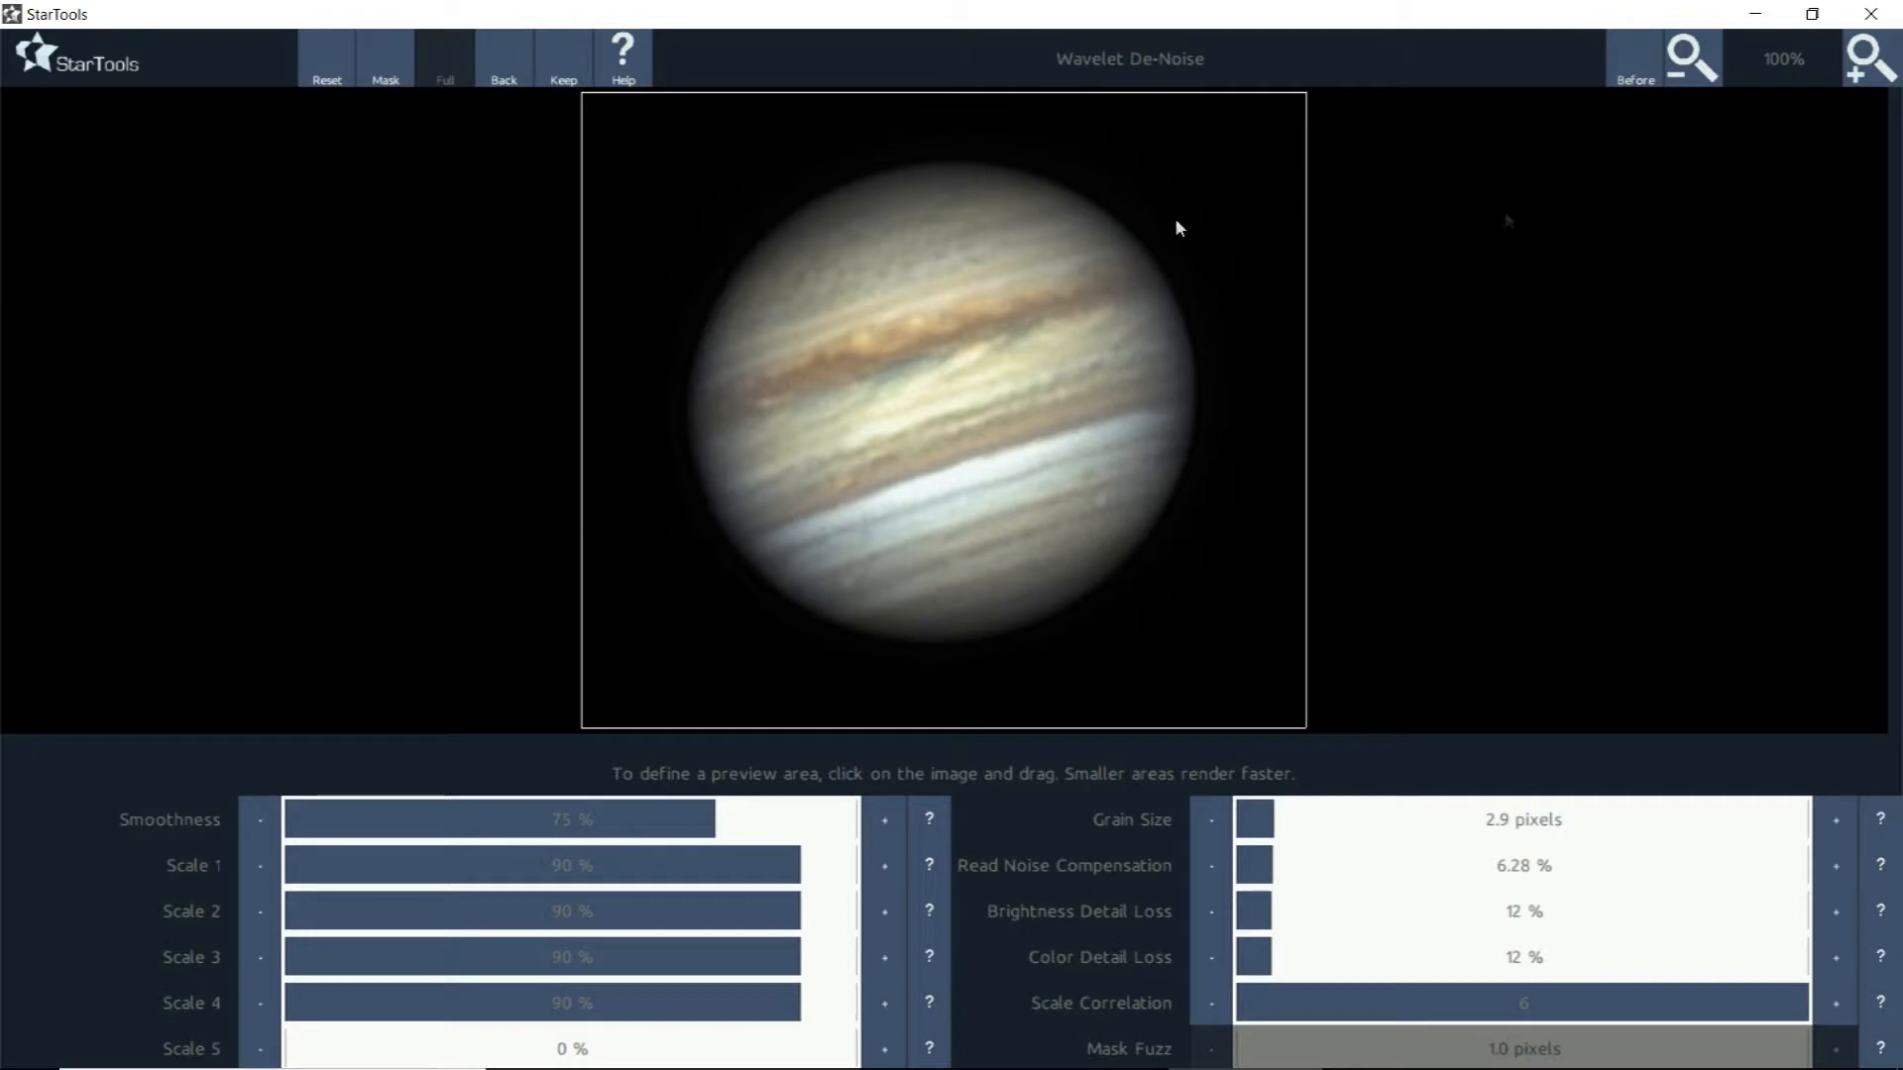
click(567, 66)
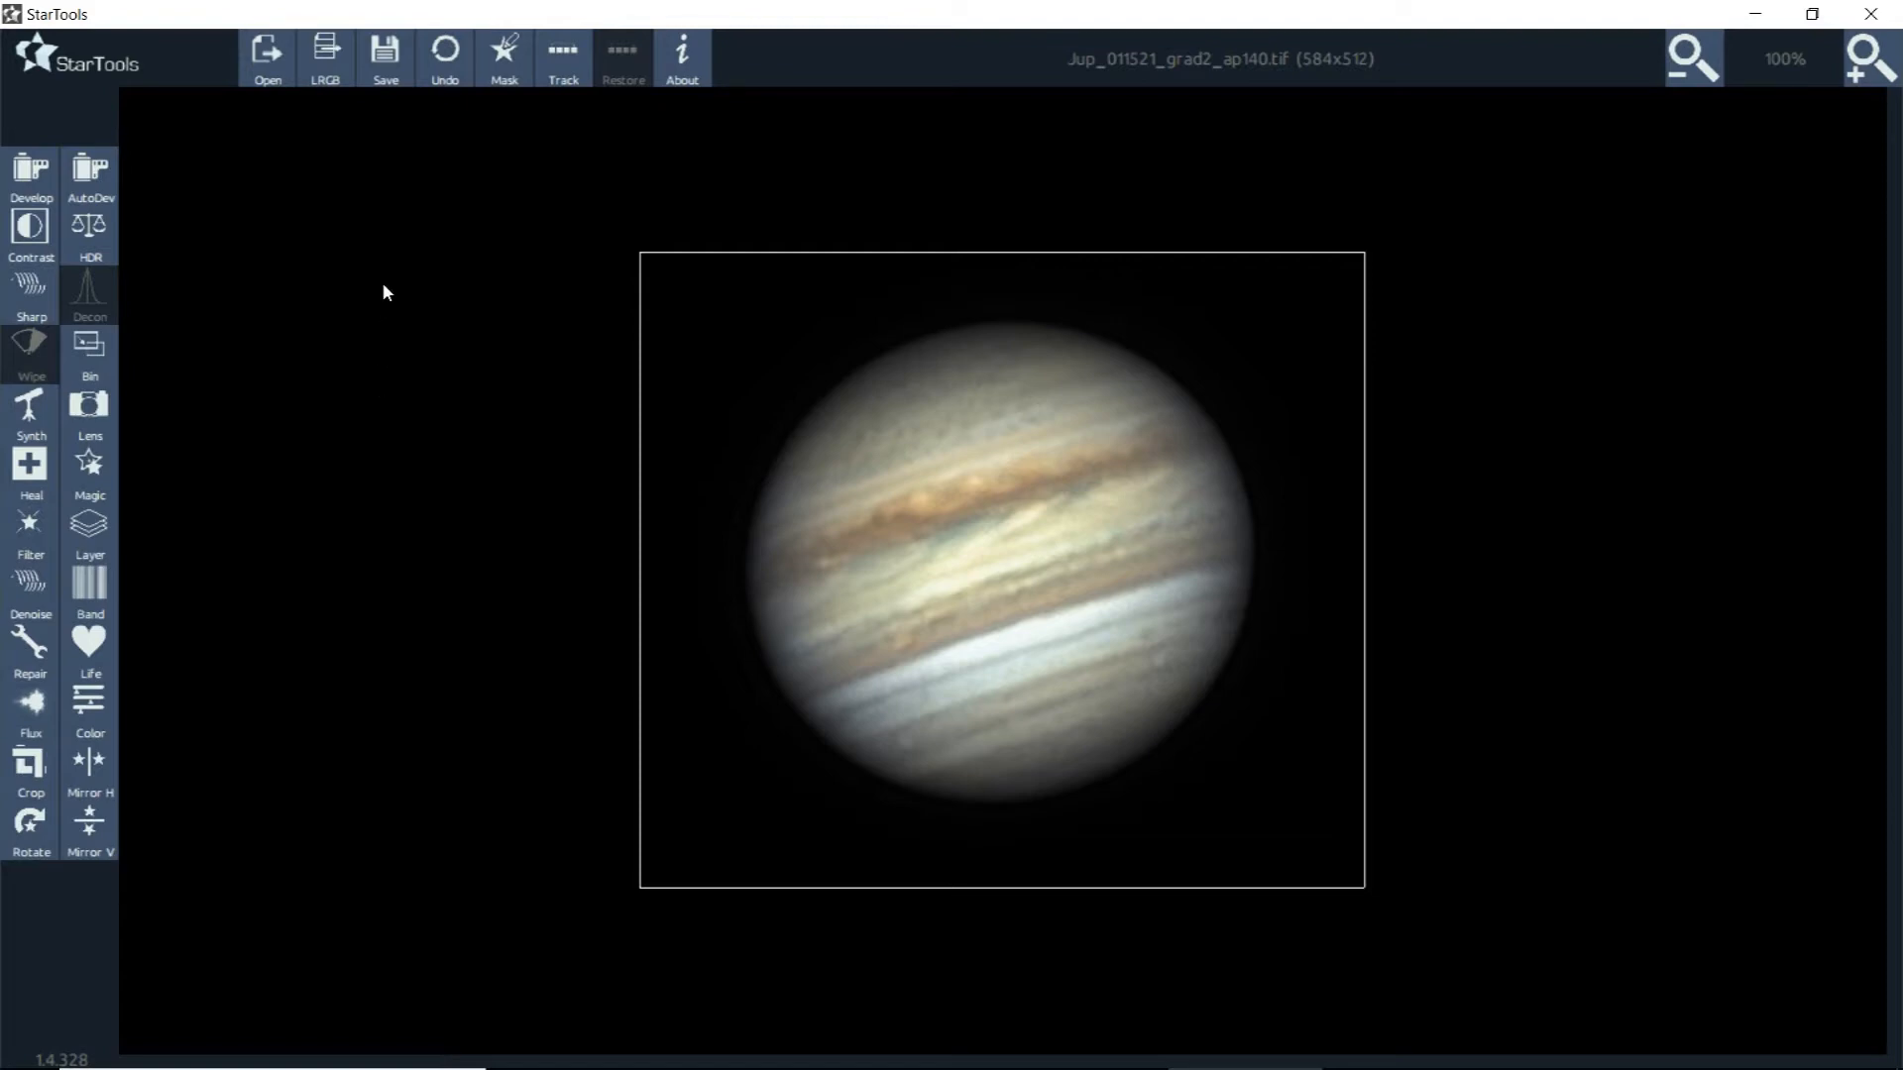
Fine-tune Gamma in the Develop module, trying 1.13, 0.95 and 1.04, and keep the adjusted image
click(25, 191)
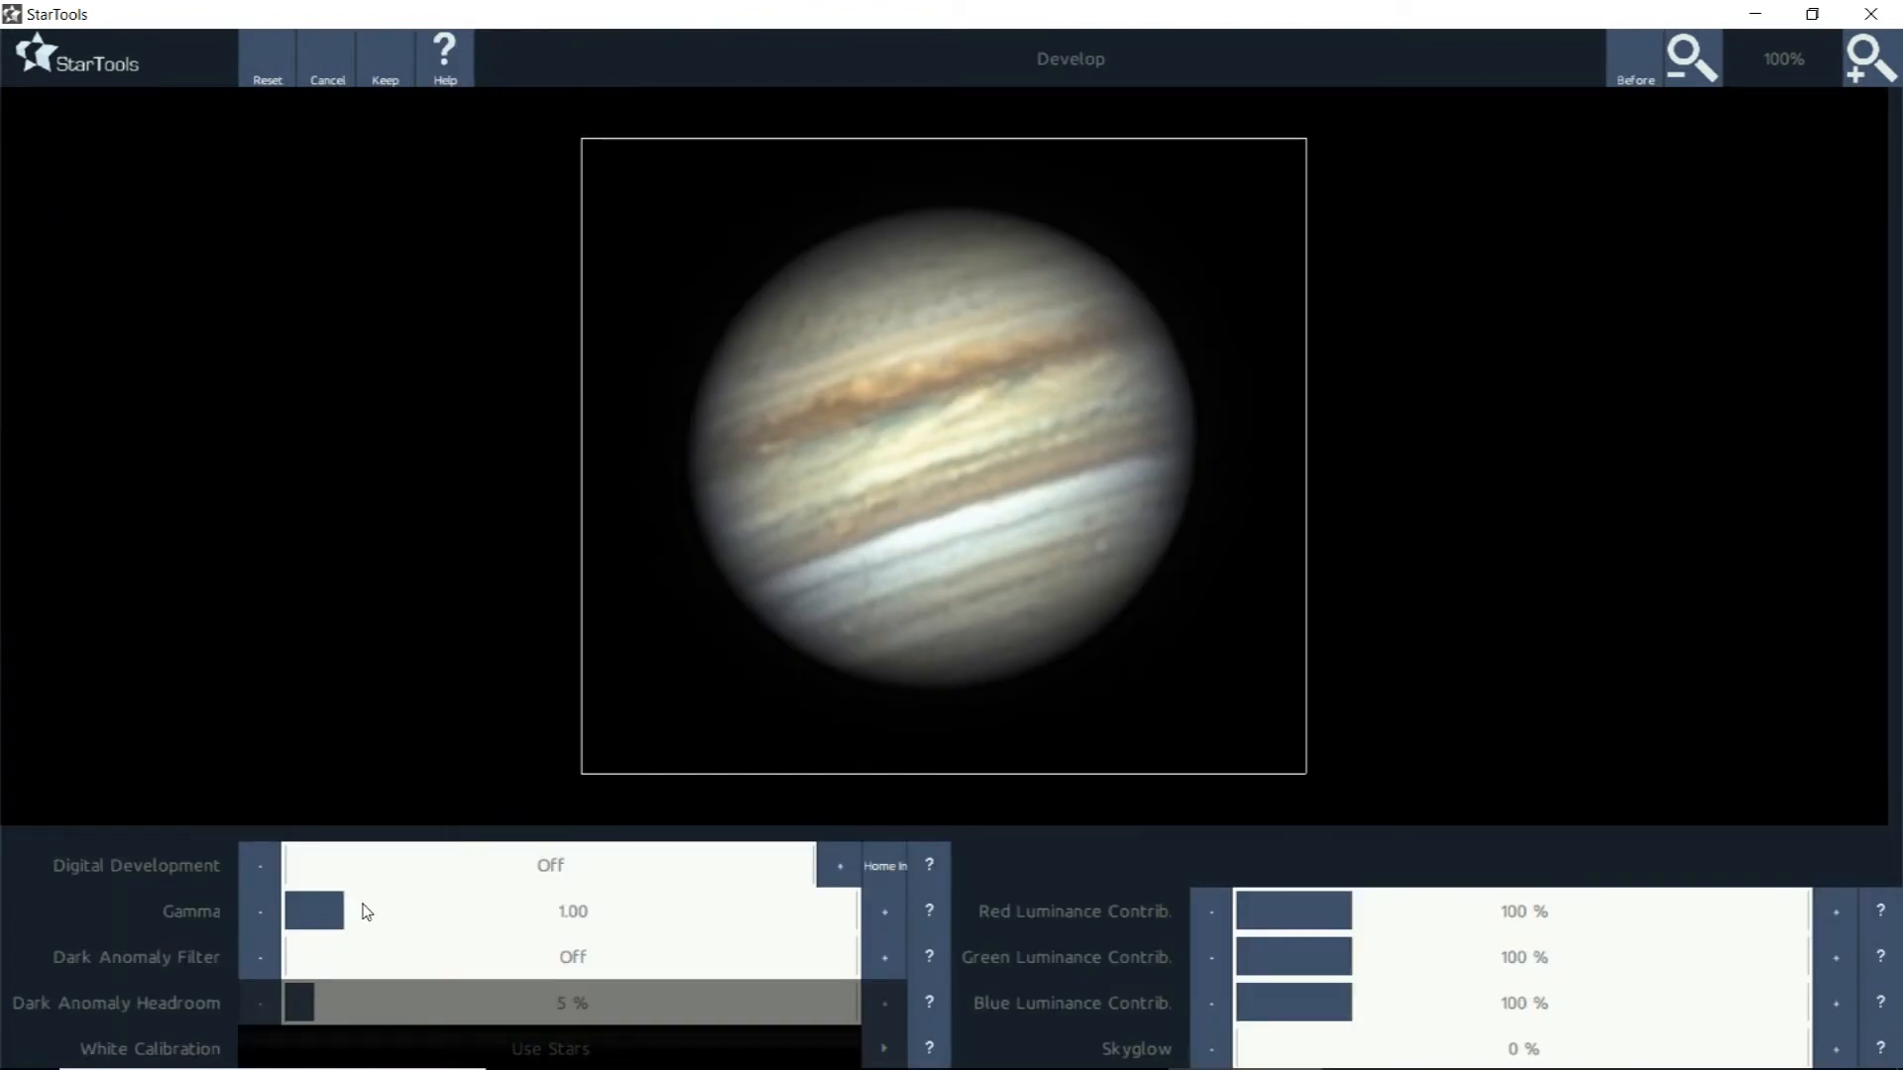
click(340, 80)
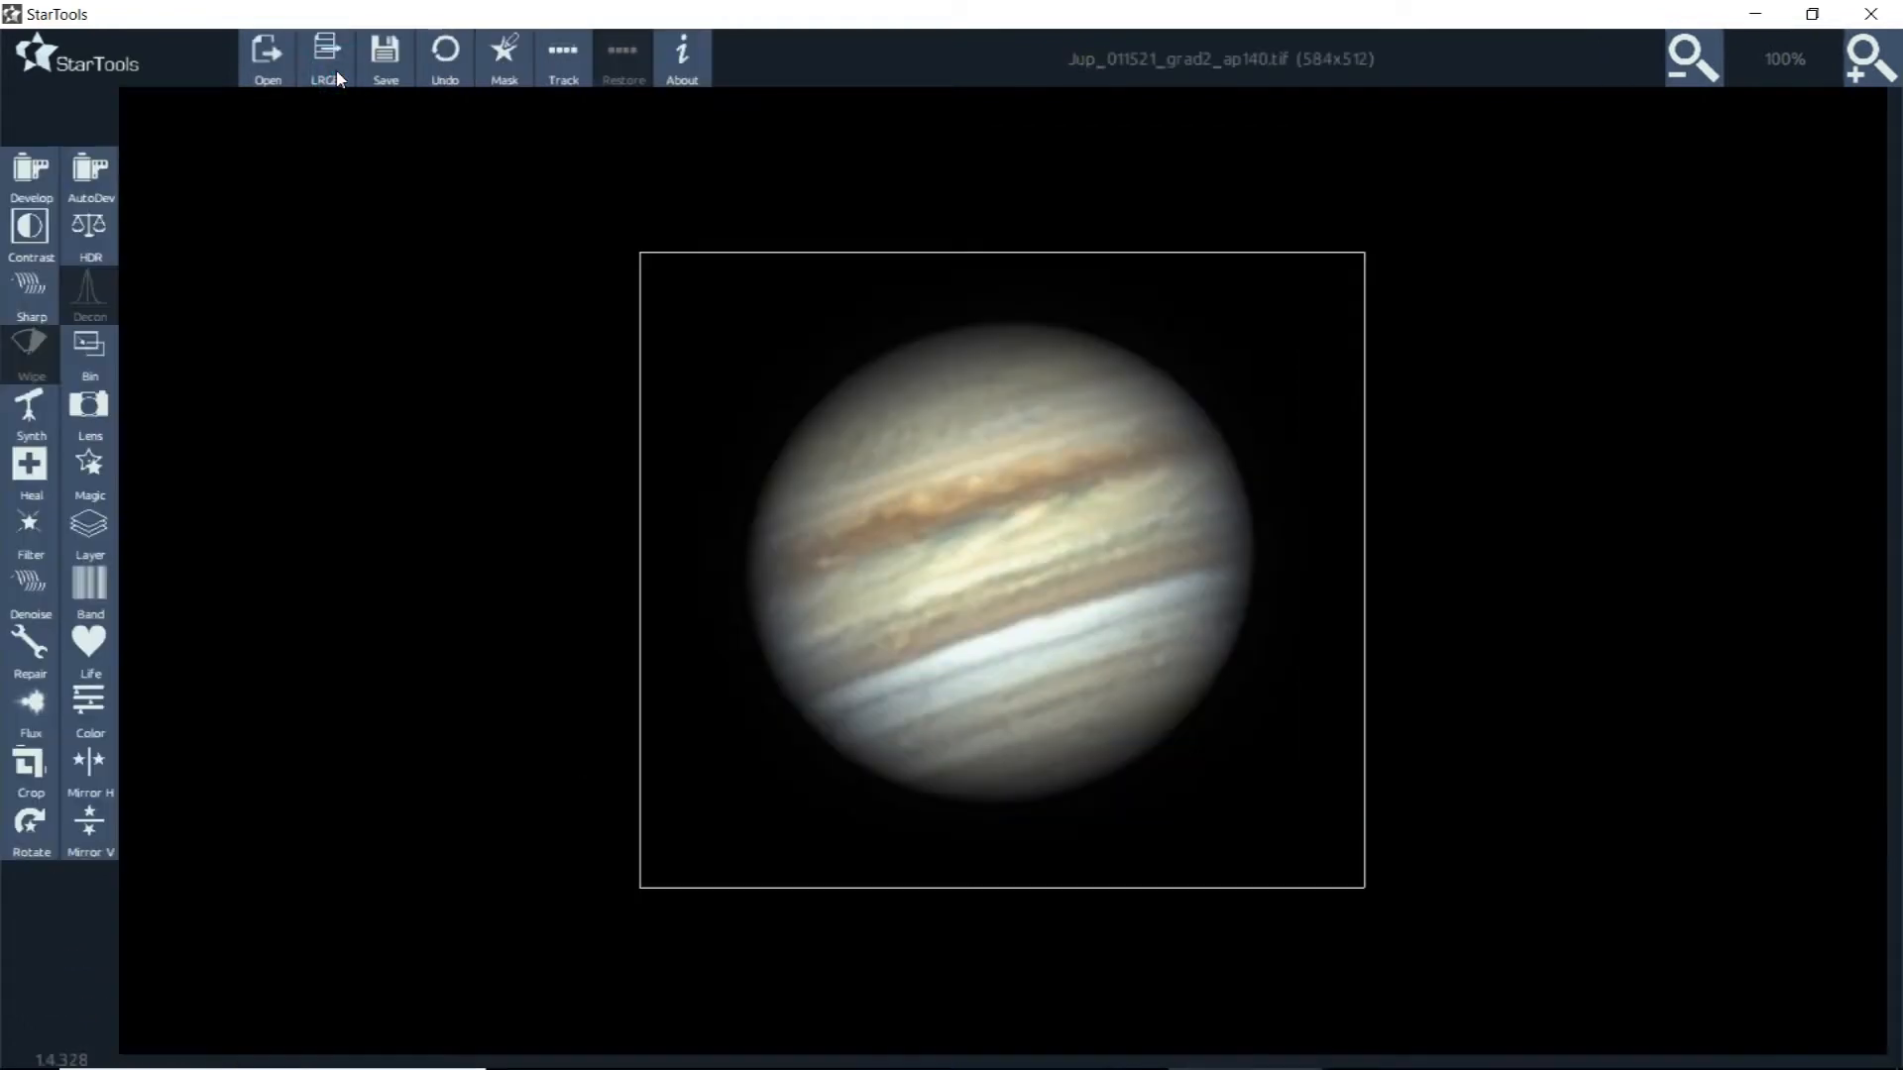
click(31, 194)
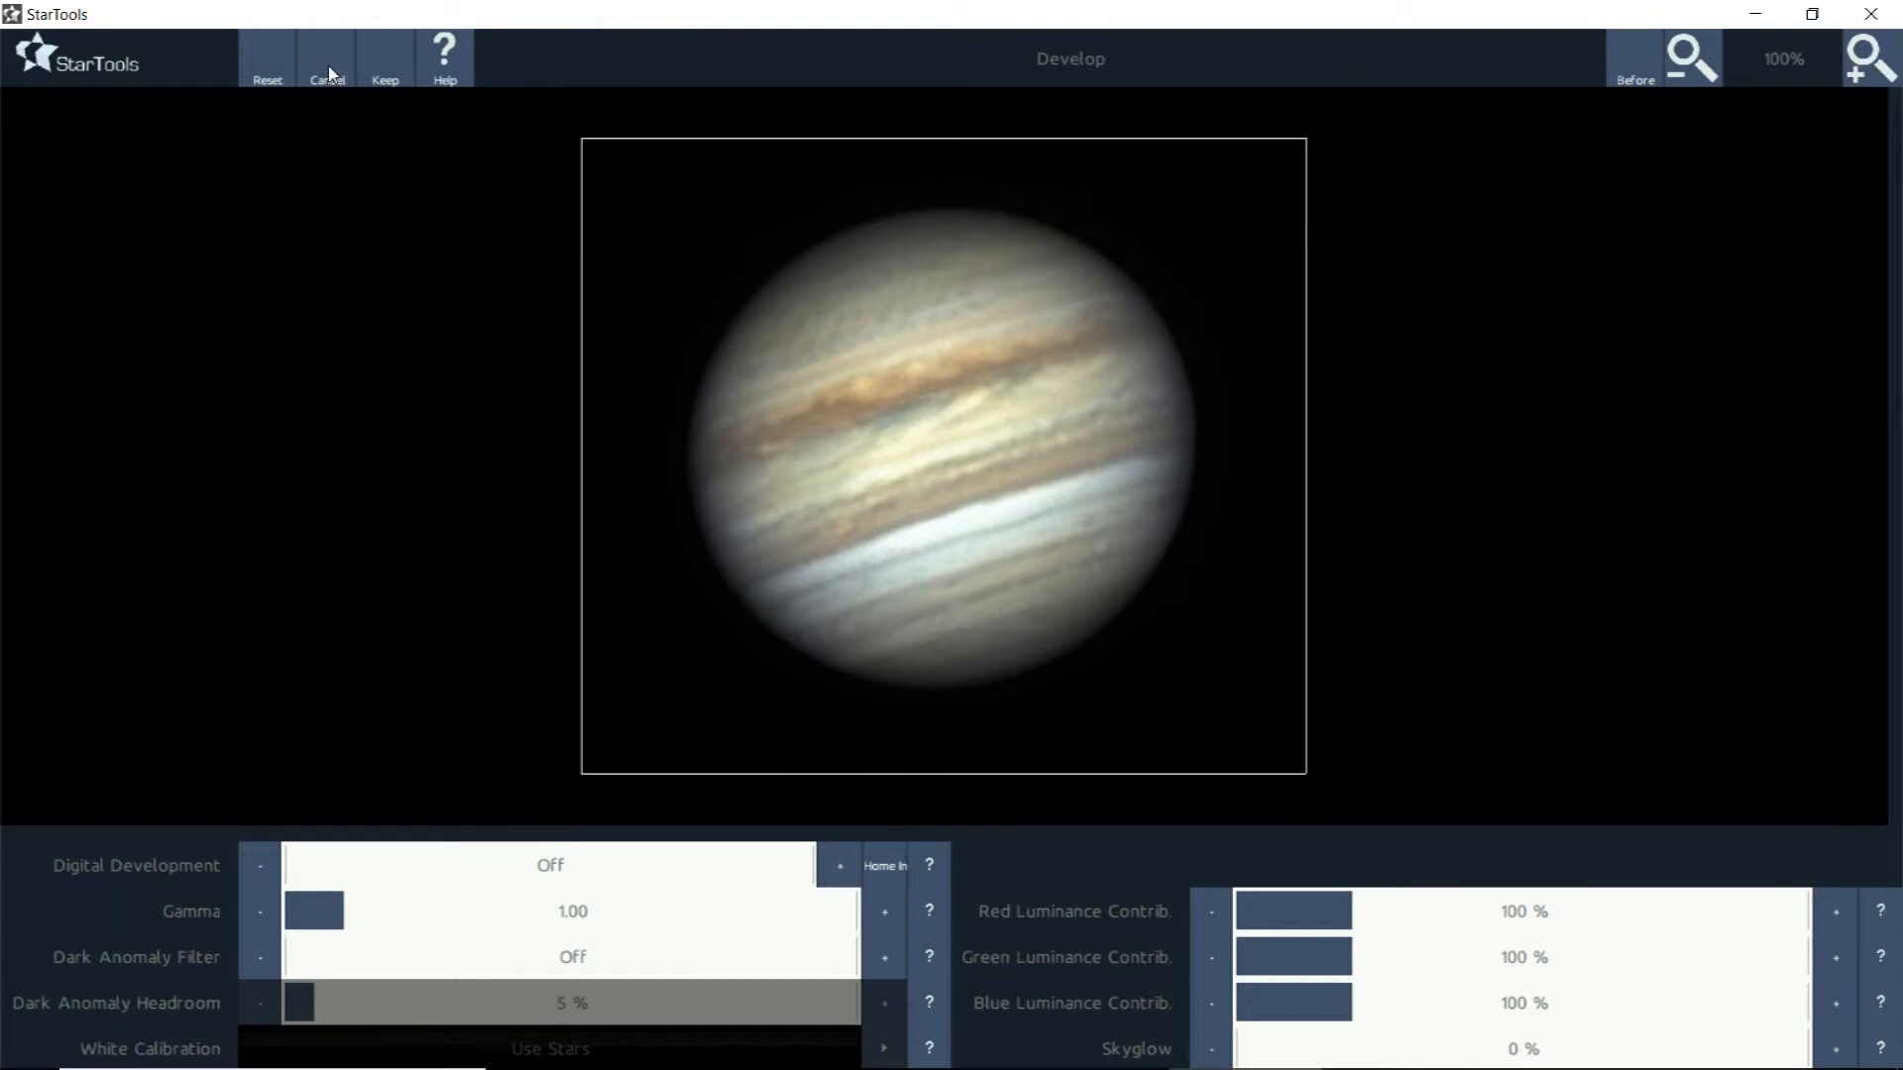
click(351, 907)
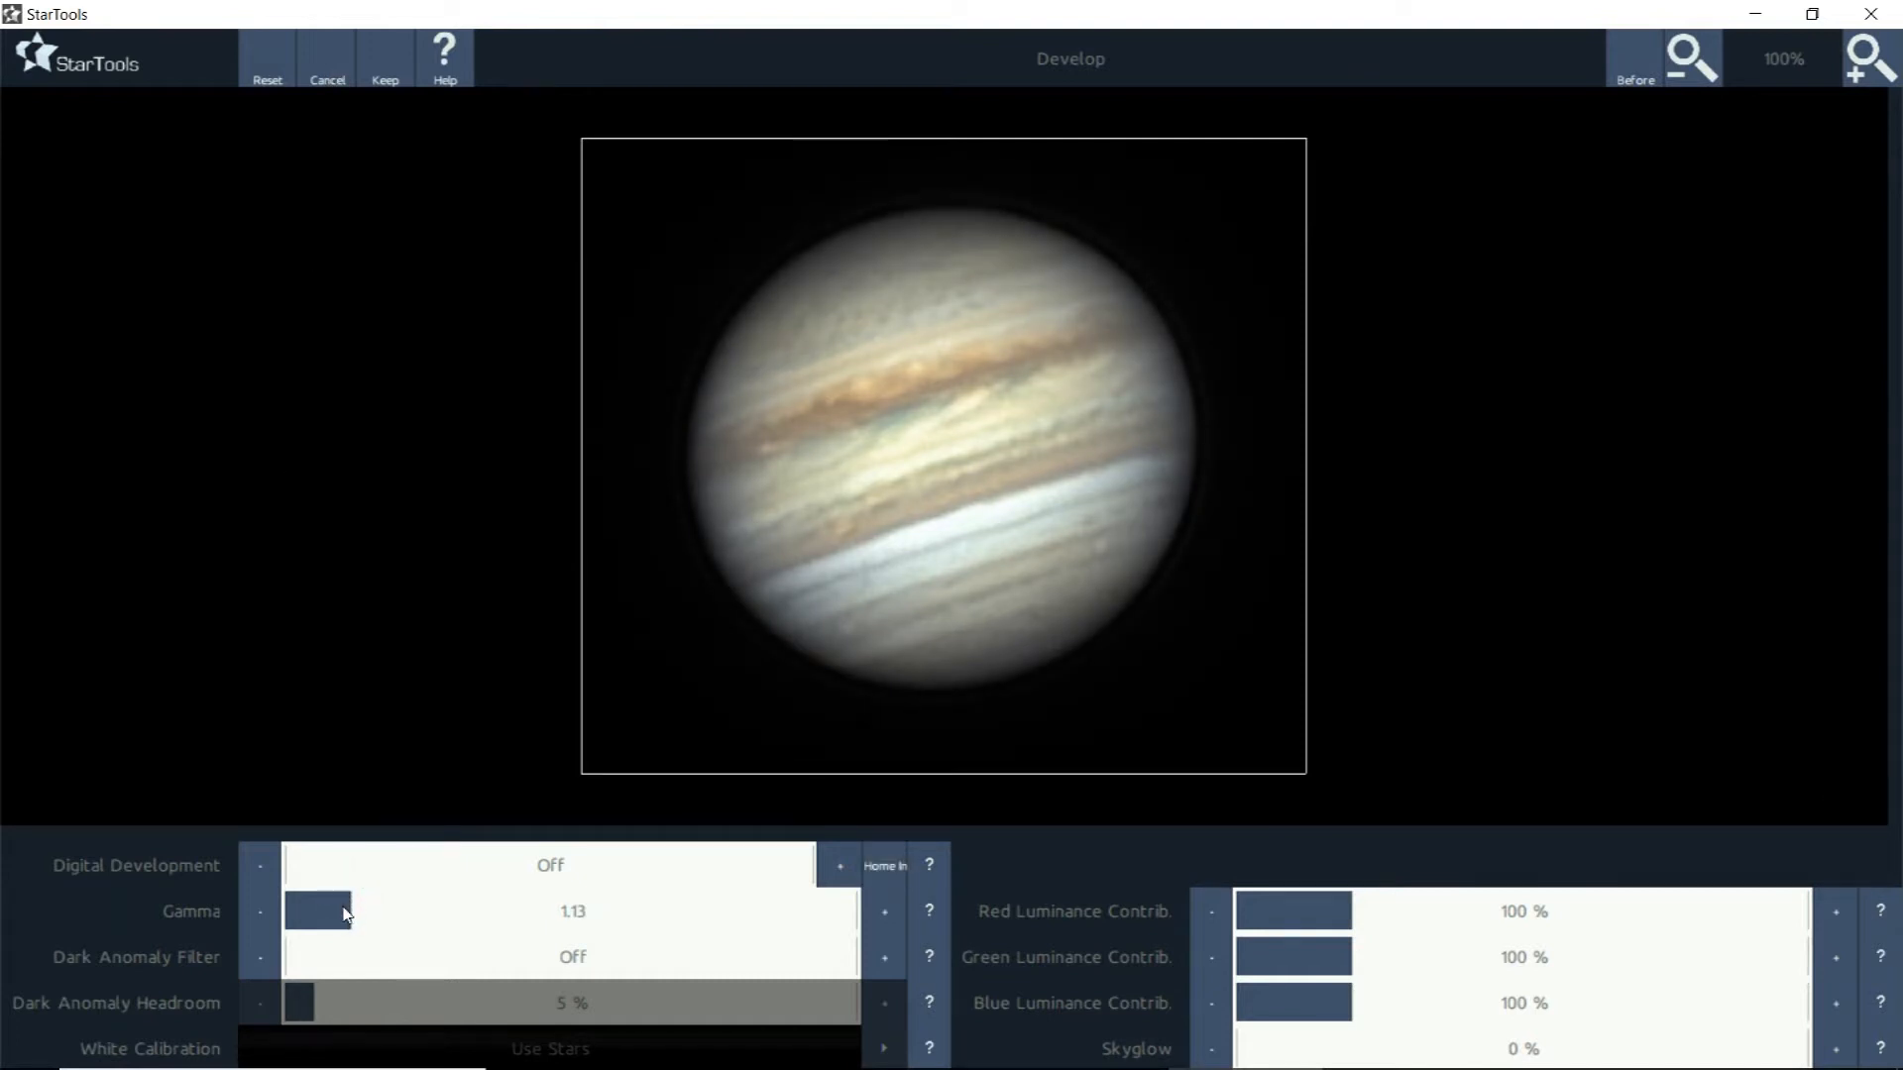
click(343, 912)
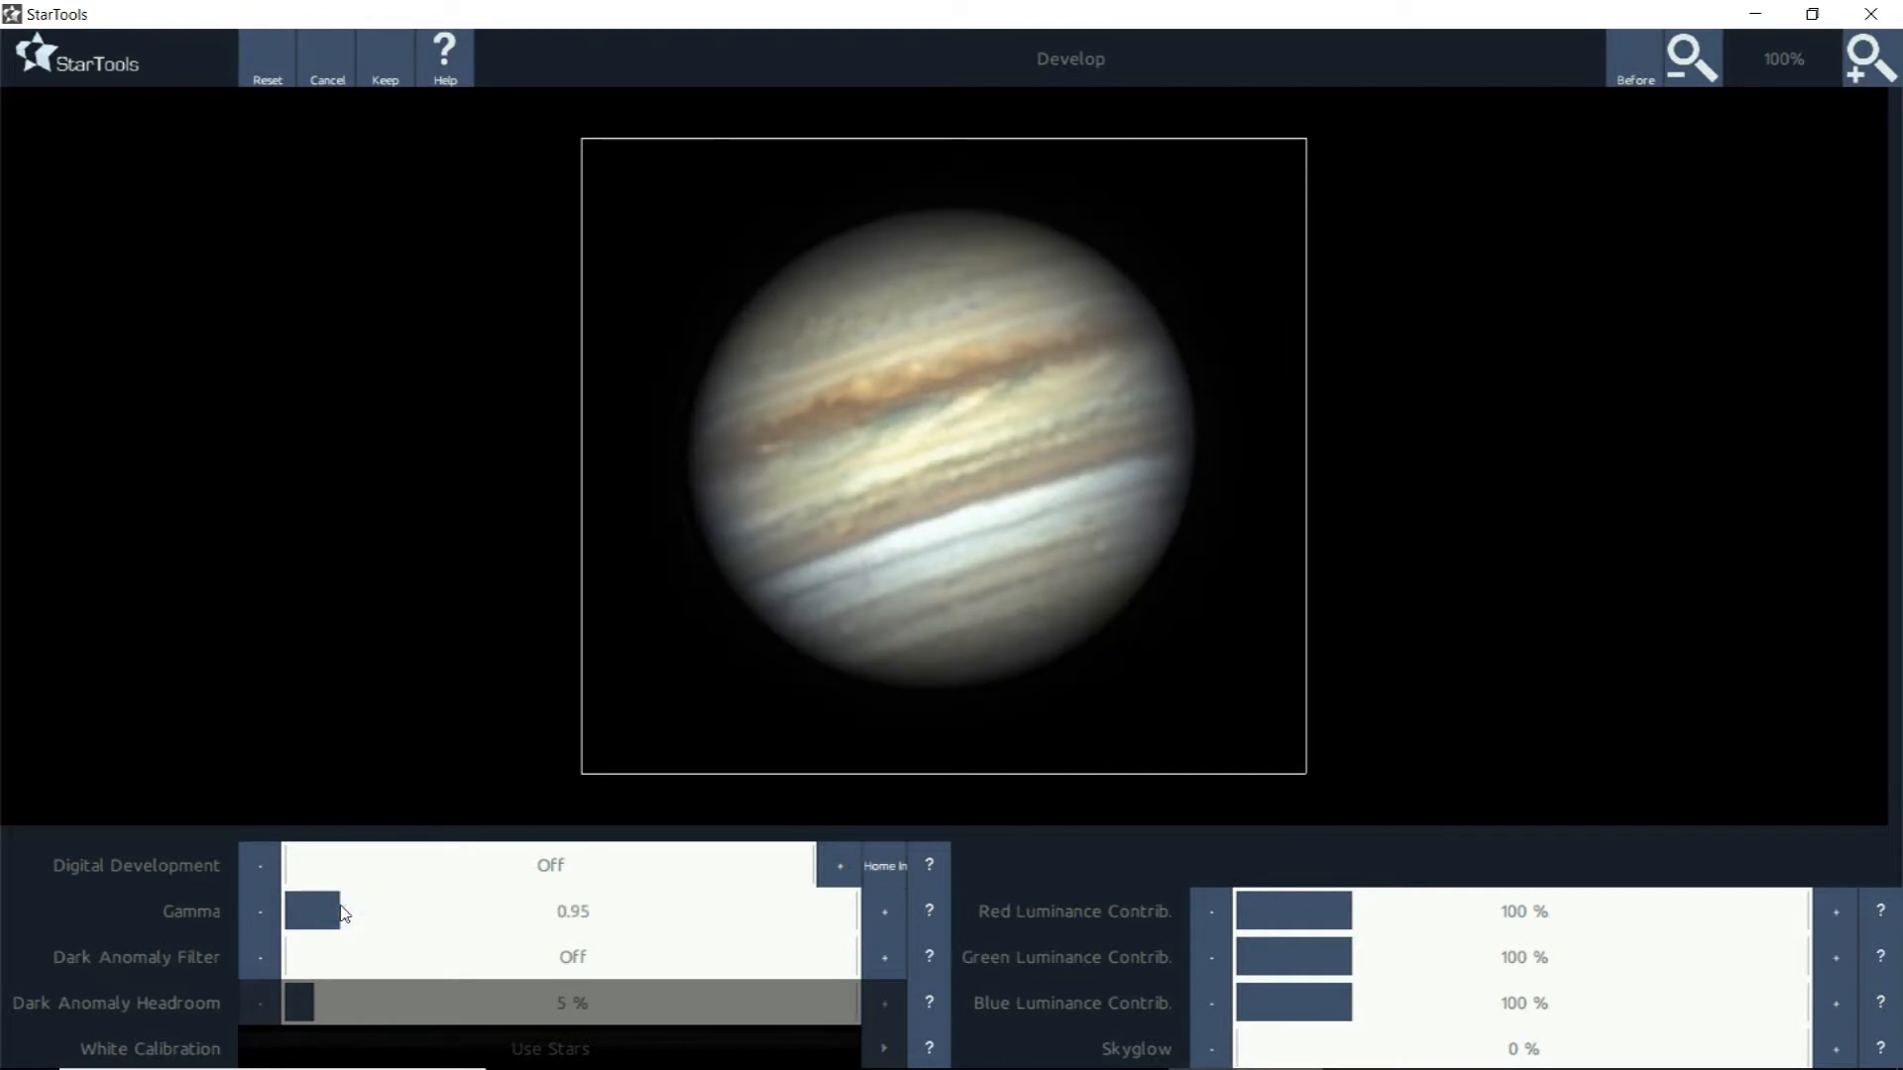
click(347, 912)
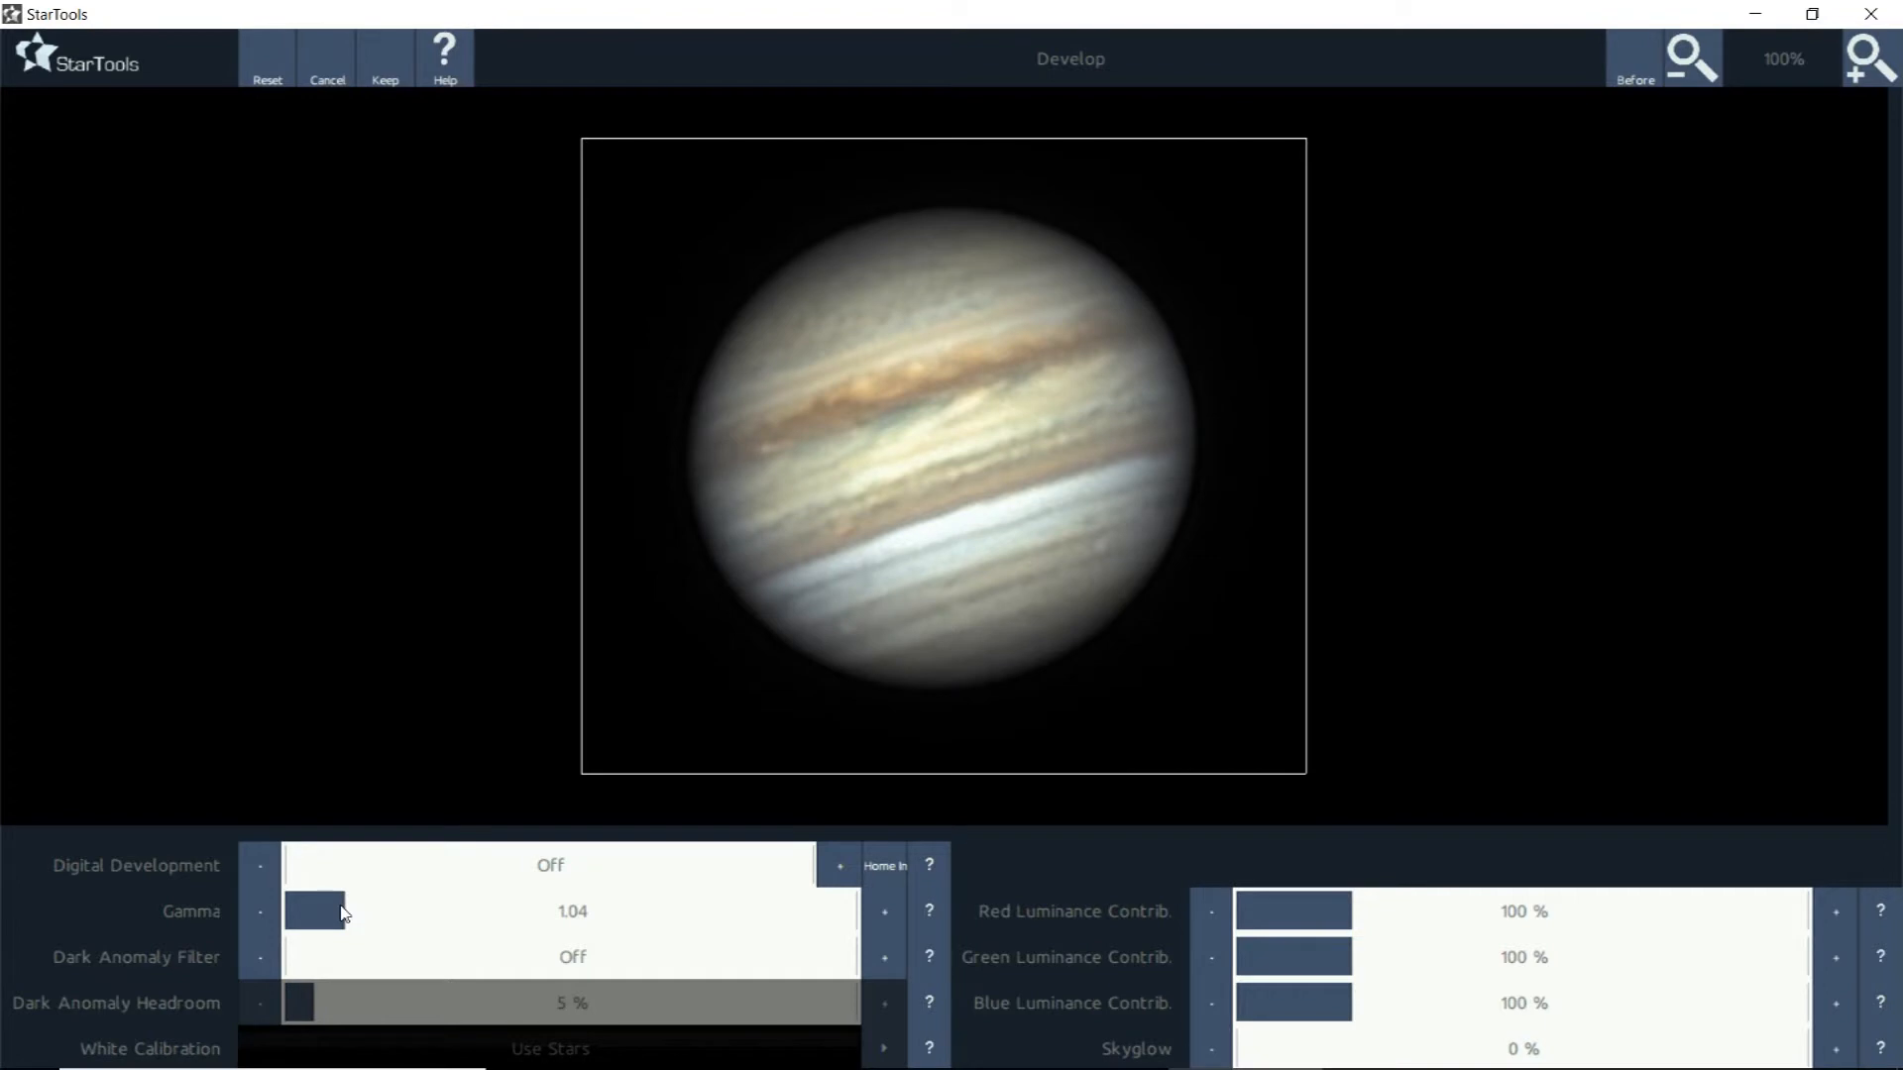
click(342, 911)
click(387, 69)
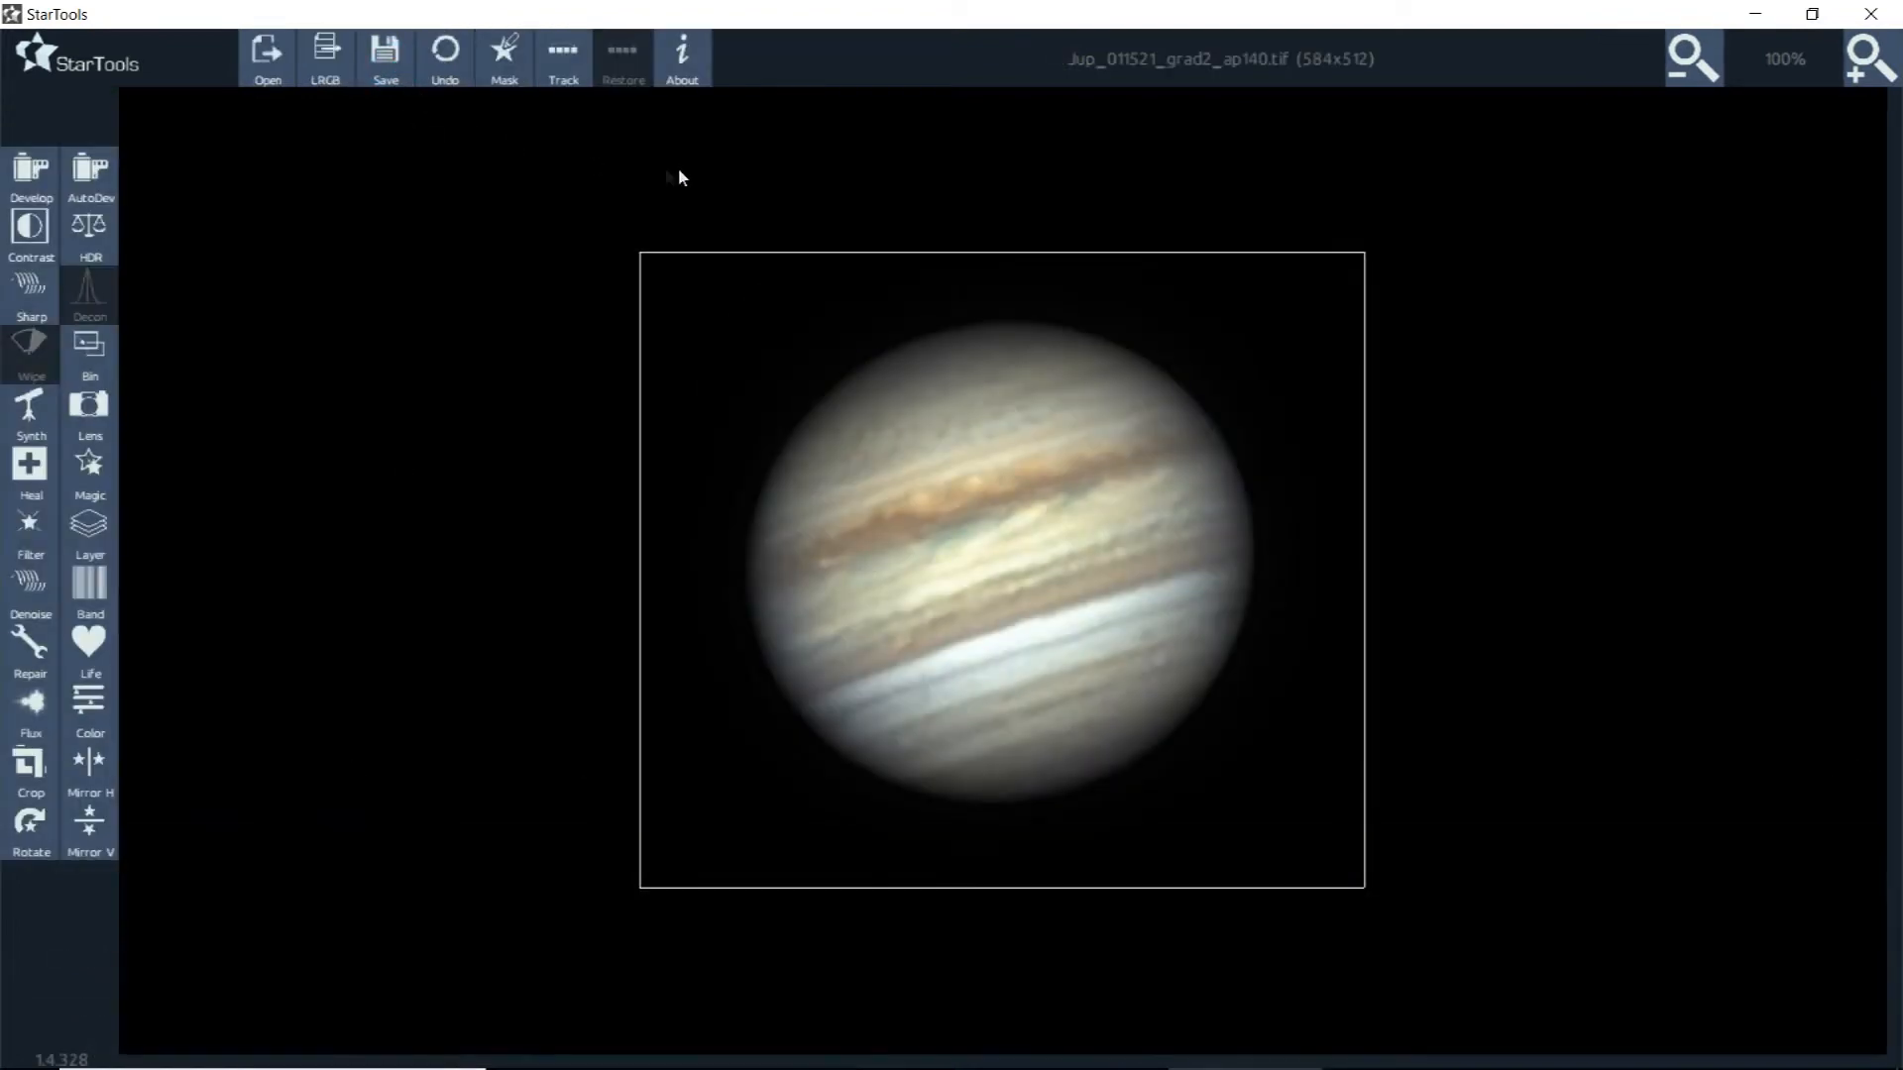
Save the image in the AS_P30 folder as "jupiter startools processed.jpg"
click(387, 58)
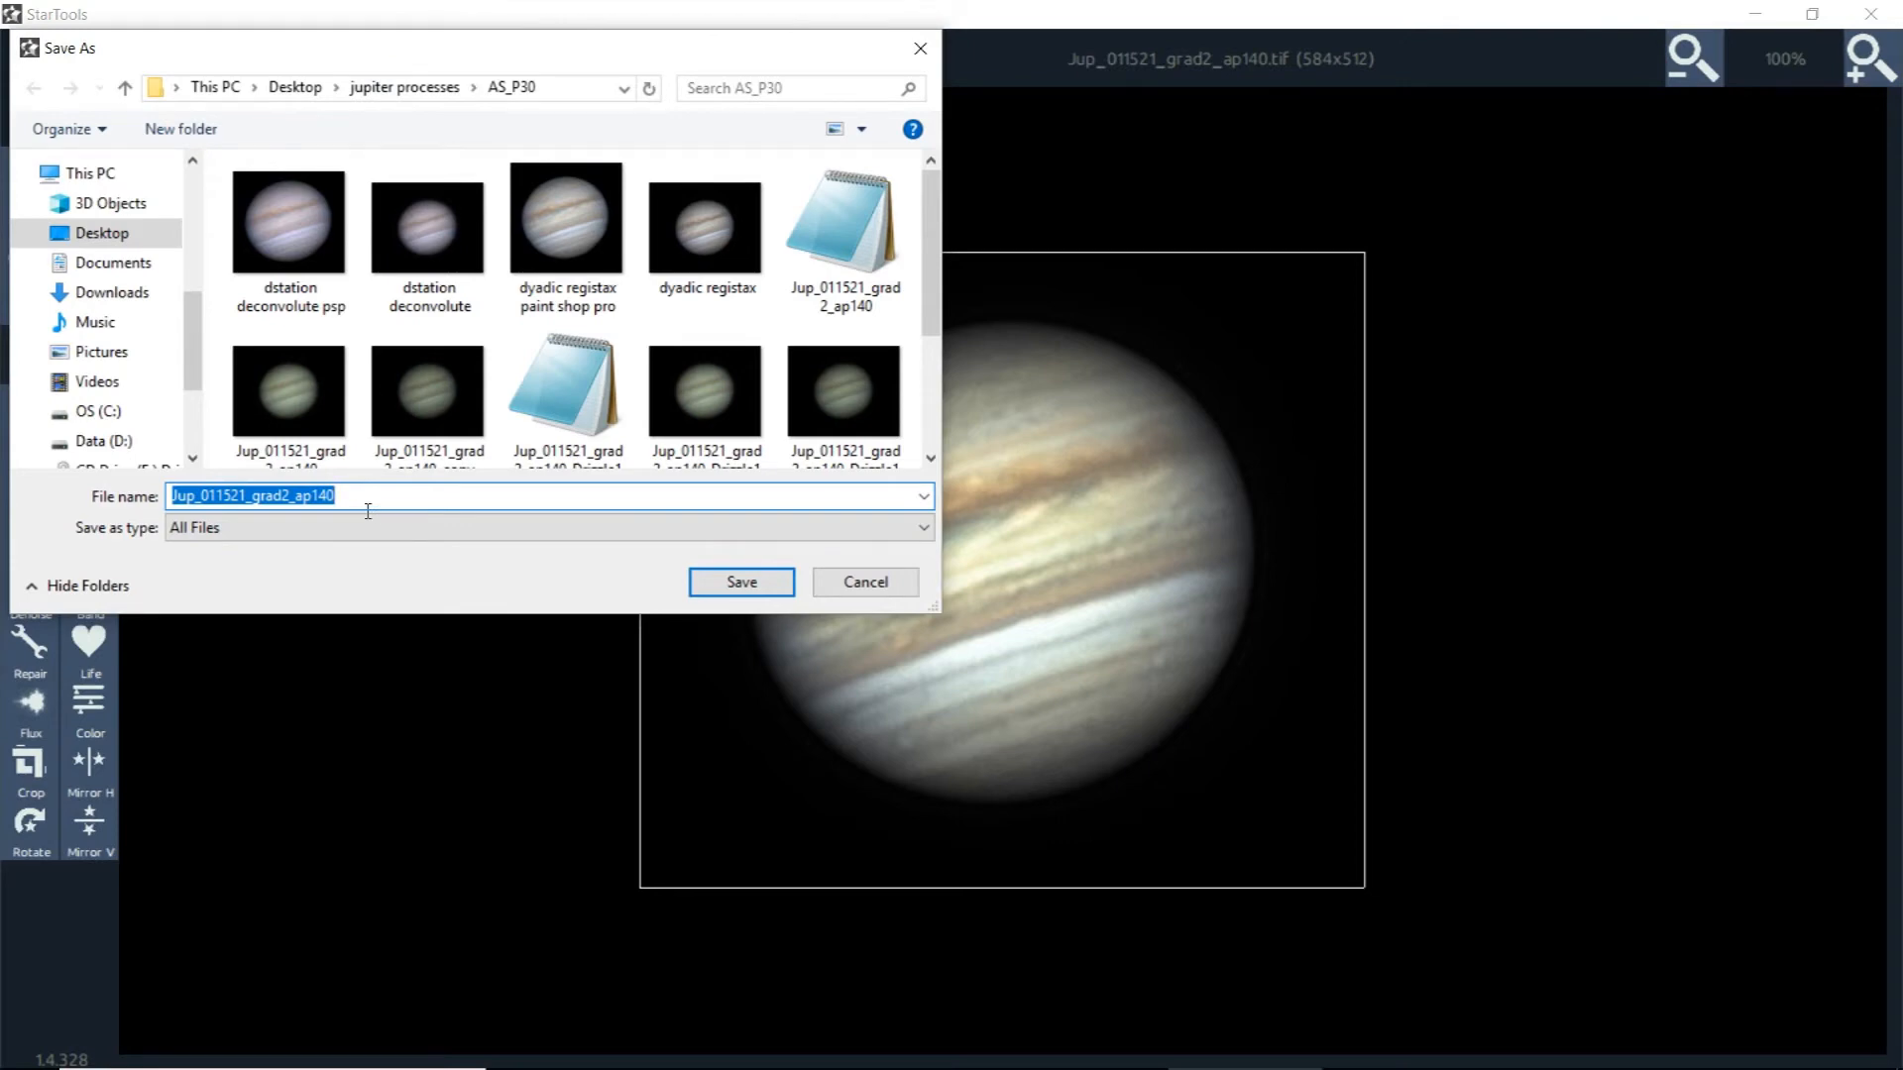
text(jupiter)
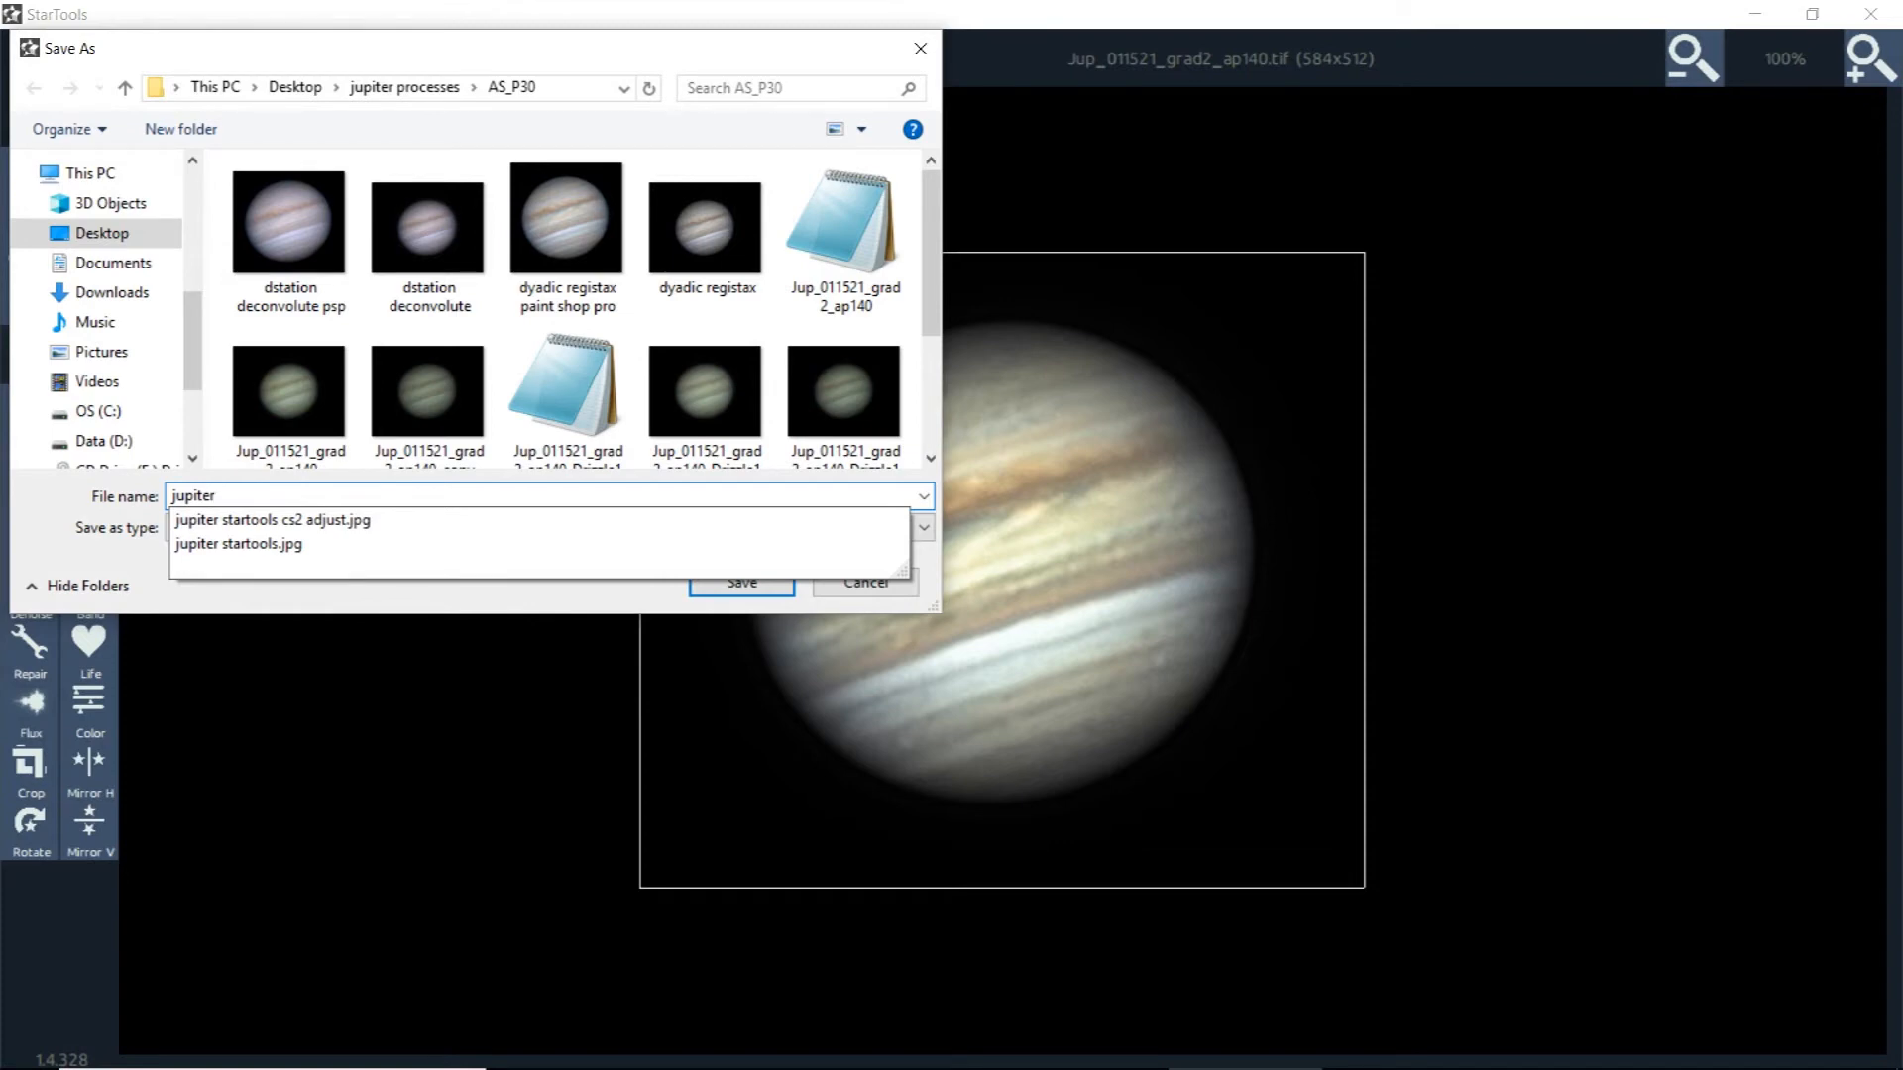
text(startools proc)
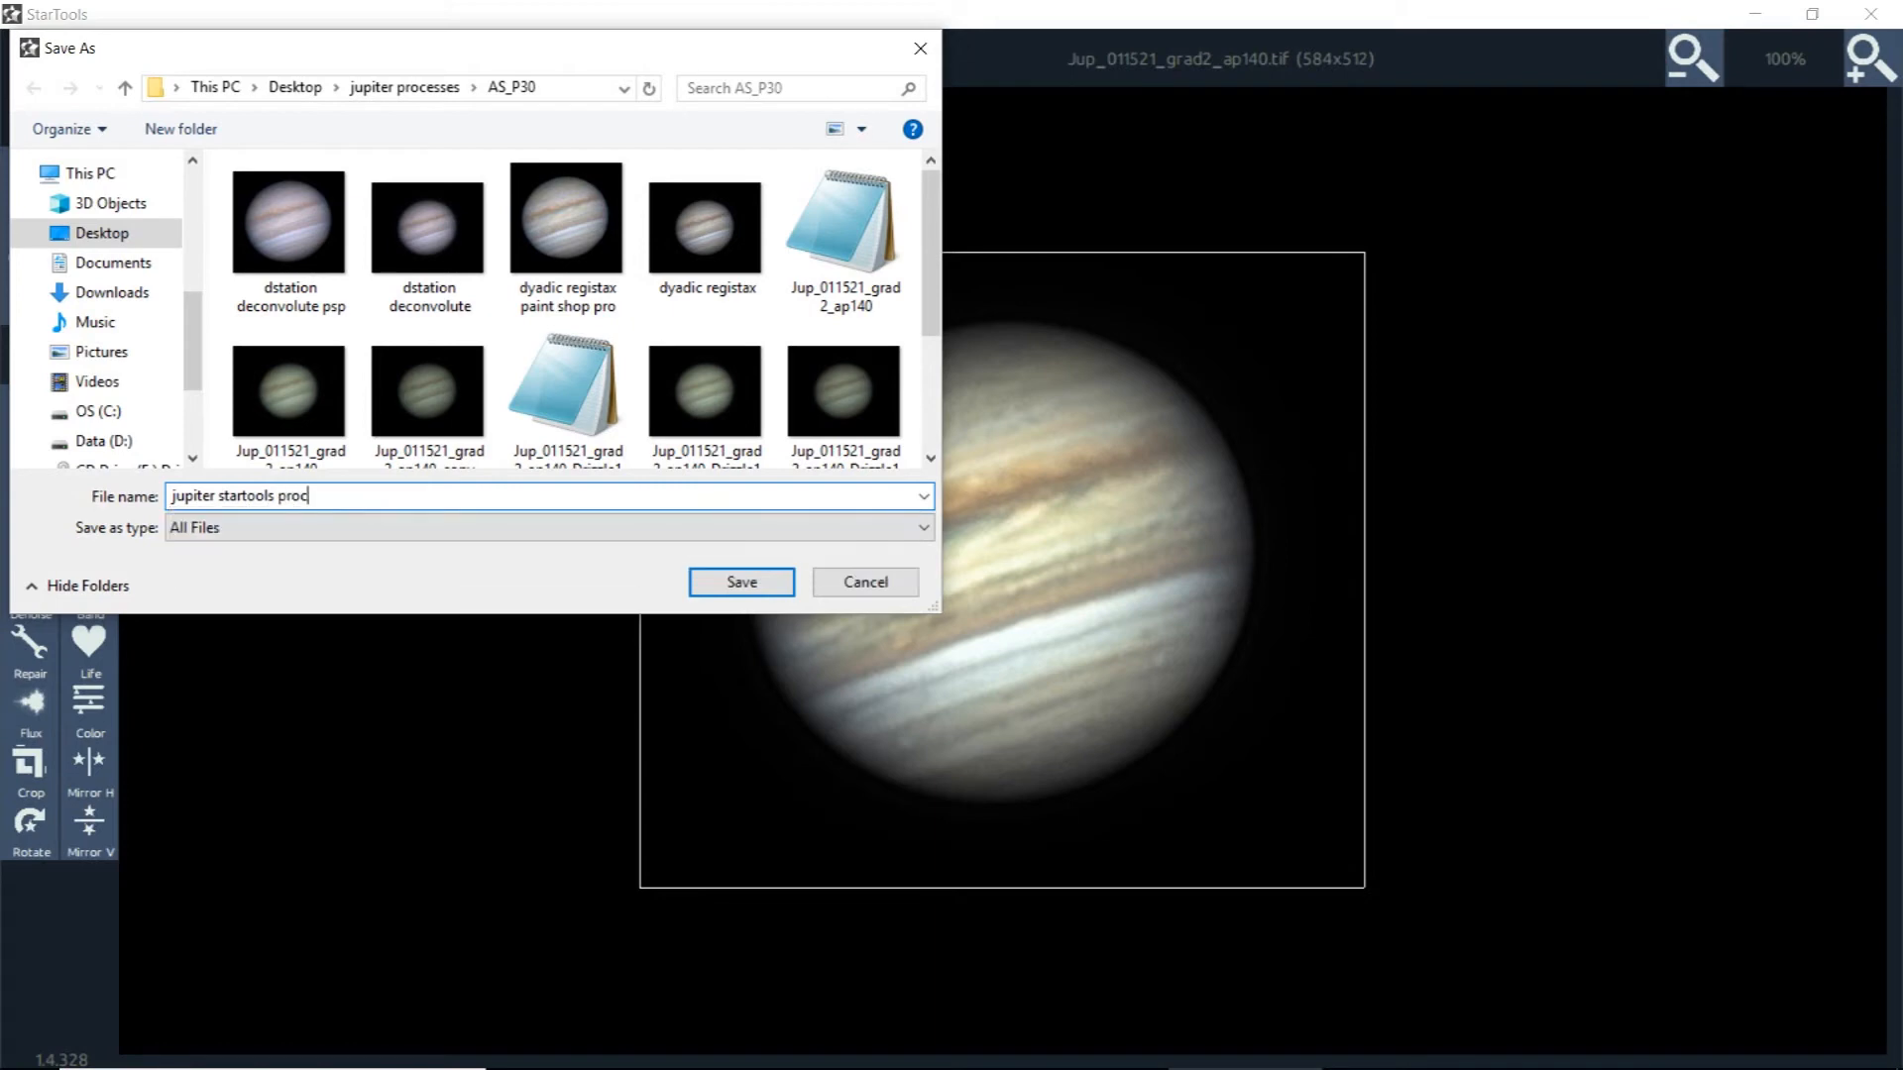
text(essed.jpg)
click(778, 585)
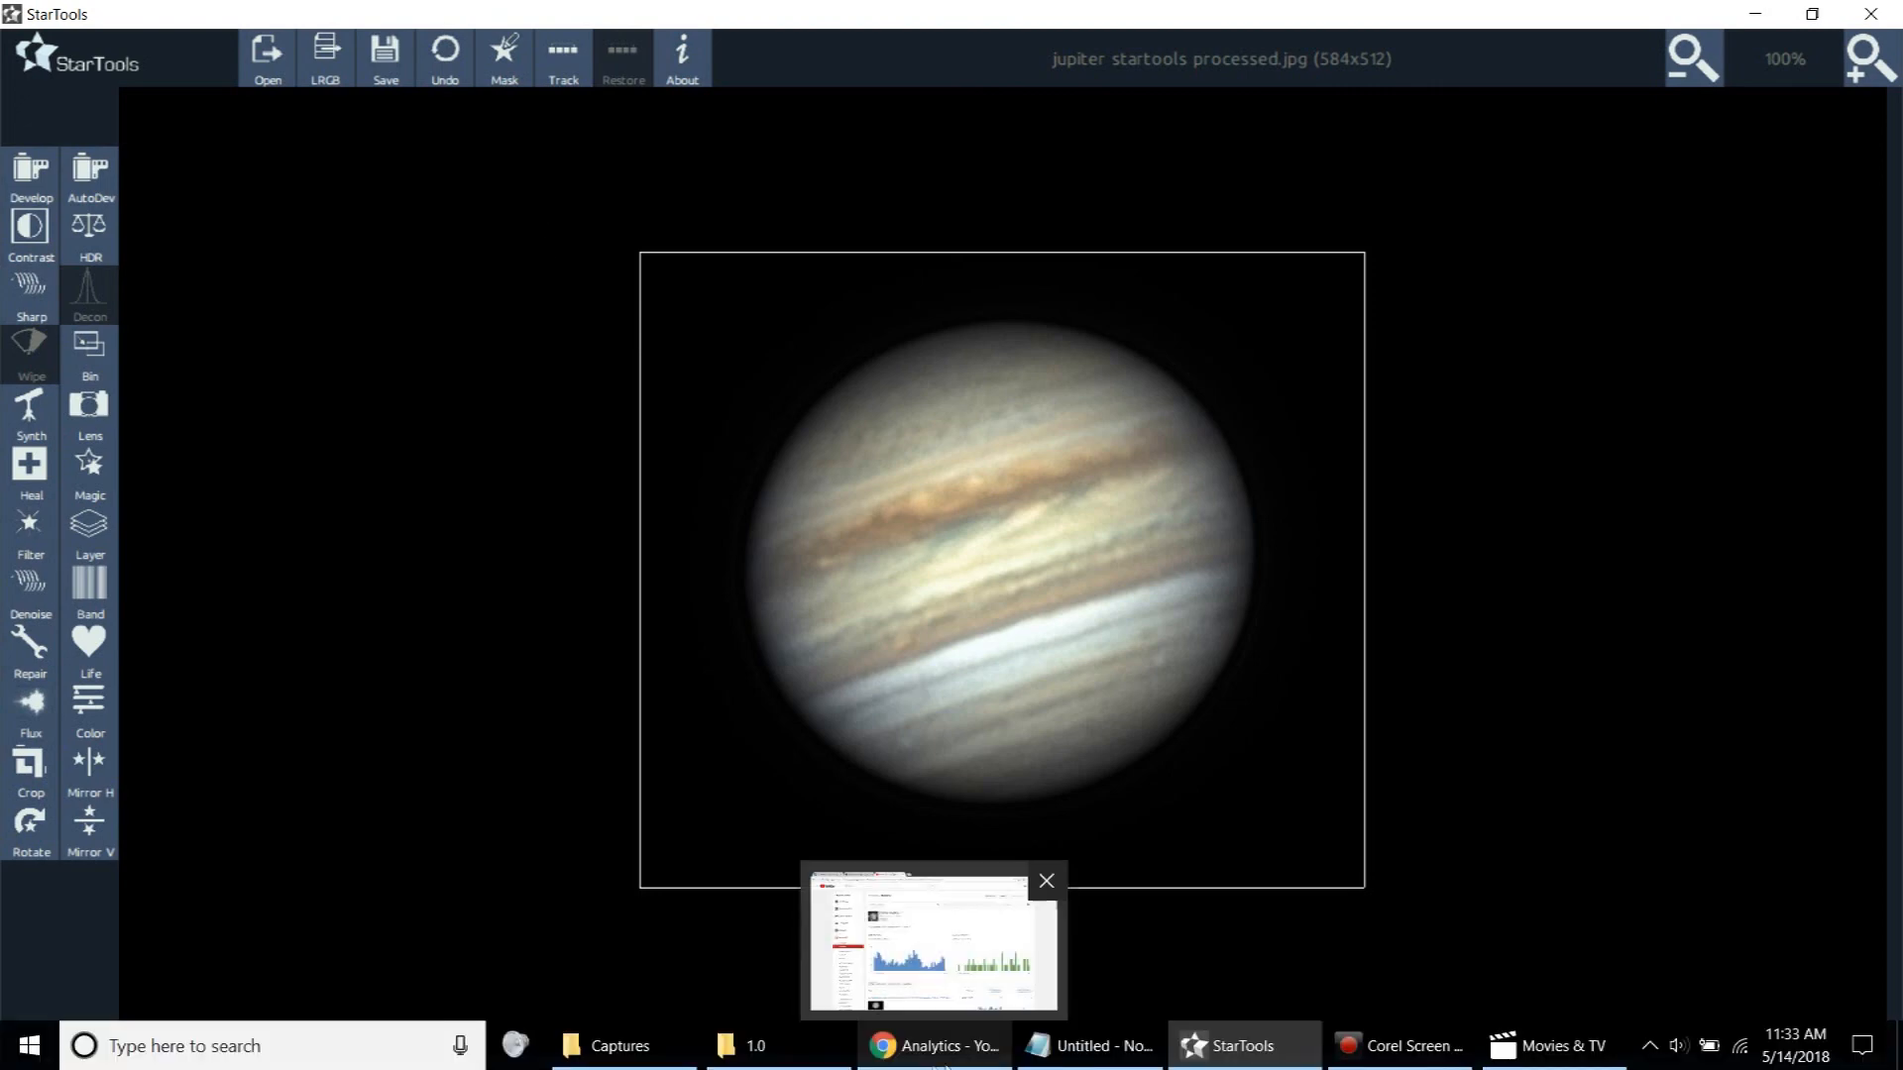
mouse_move(1419, 1048)
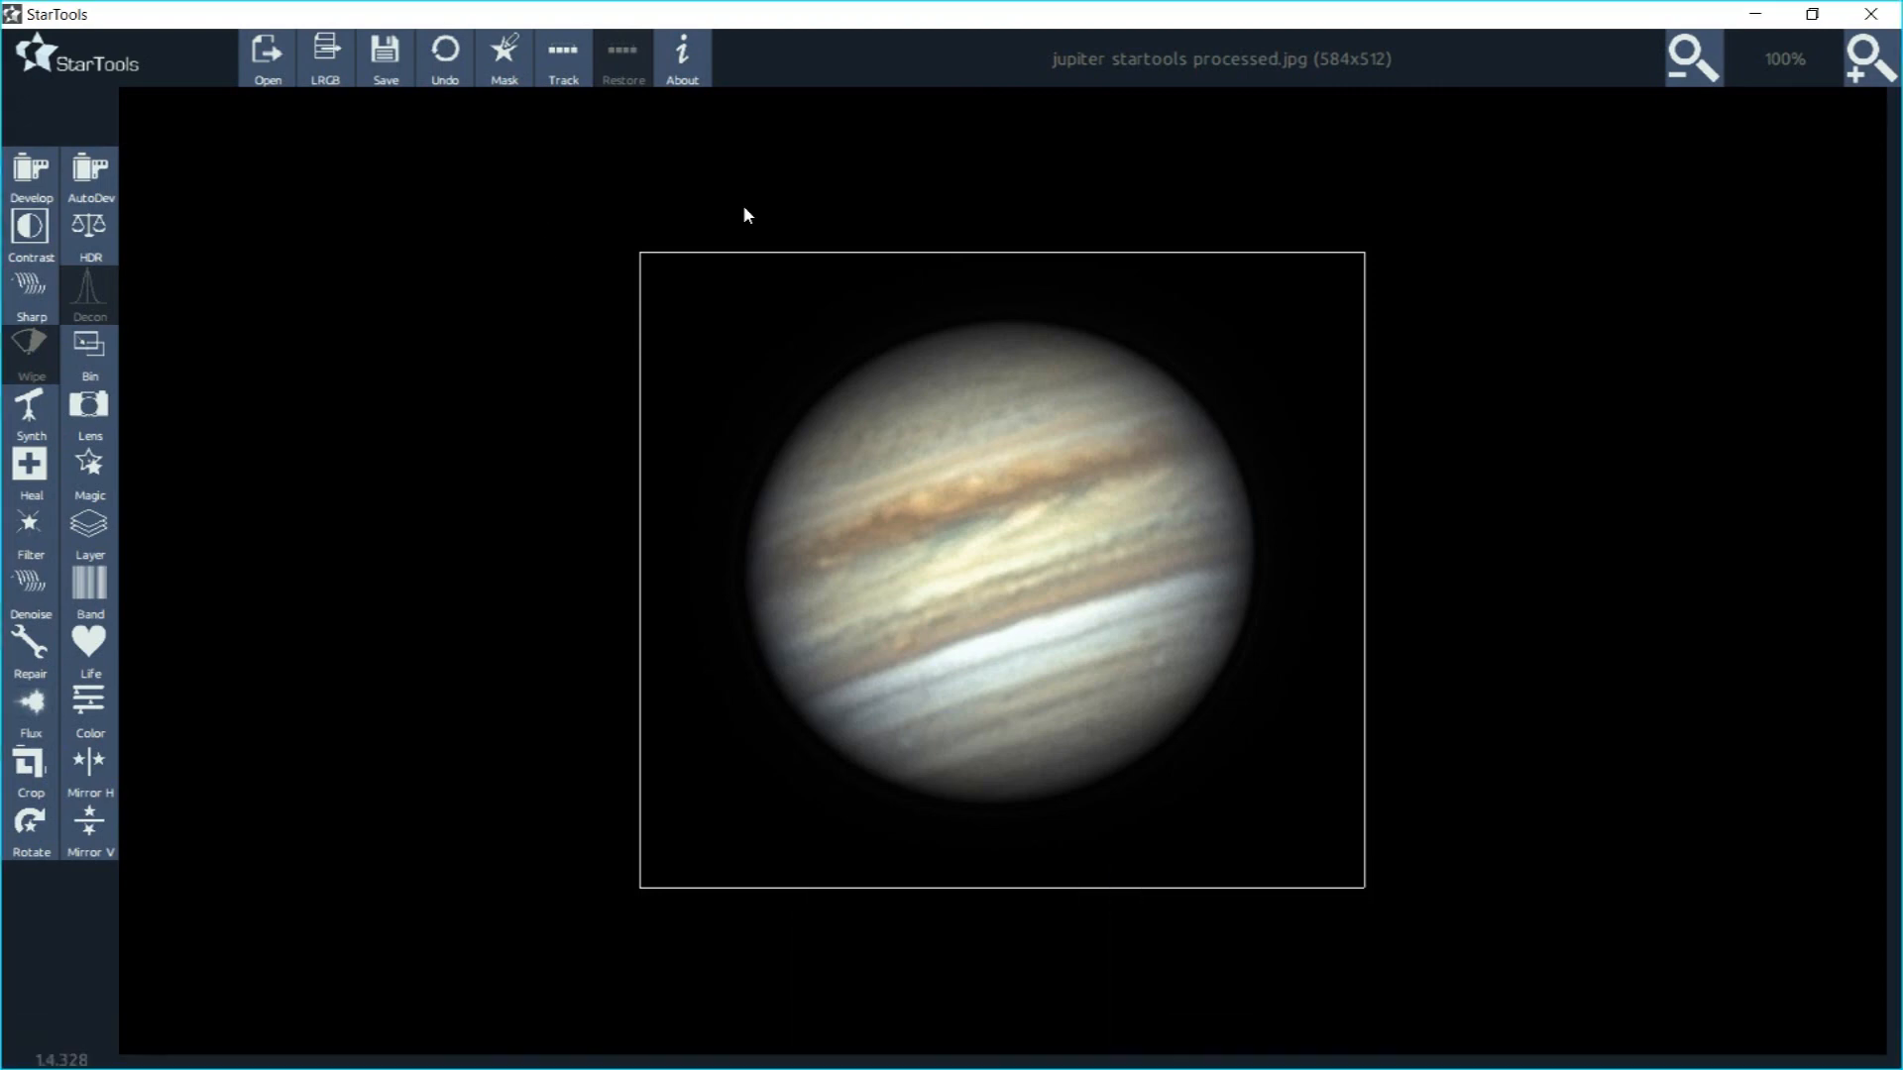